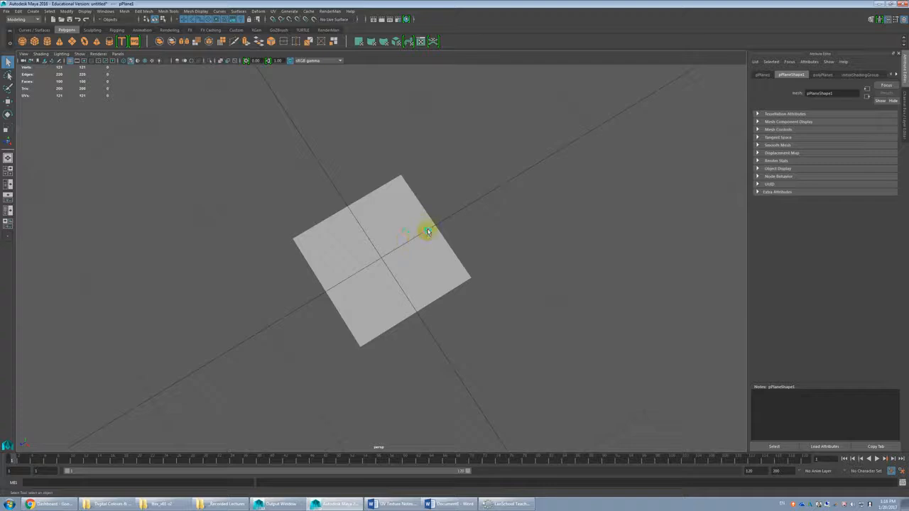
Step: Review the time slider, general Settings and Display categories in the preferences, and close the dialog
left_click_drag(345, 314, 395, 296, "alt")
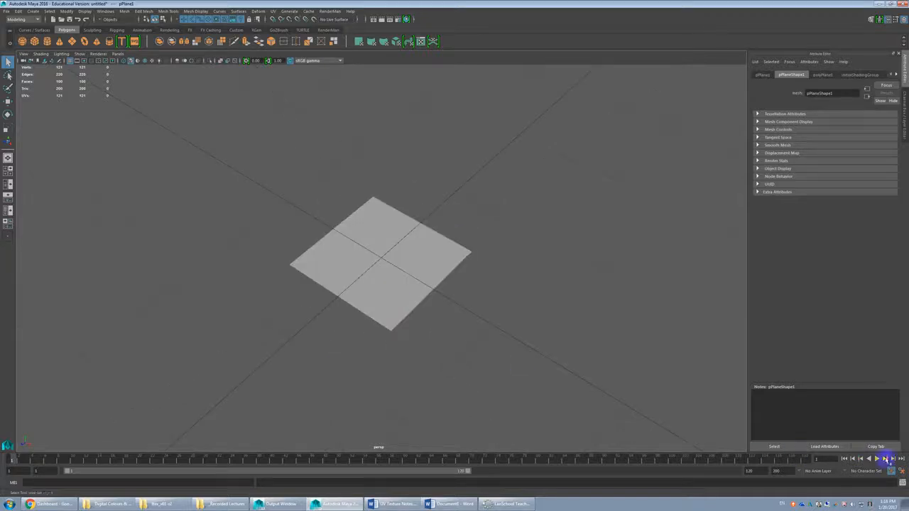
left_click(901, 471)
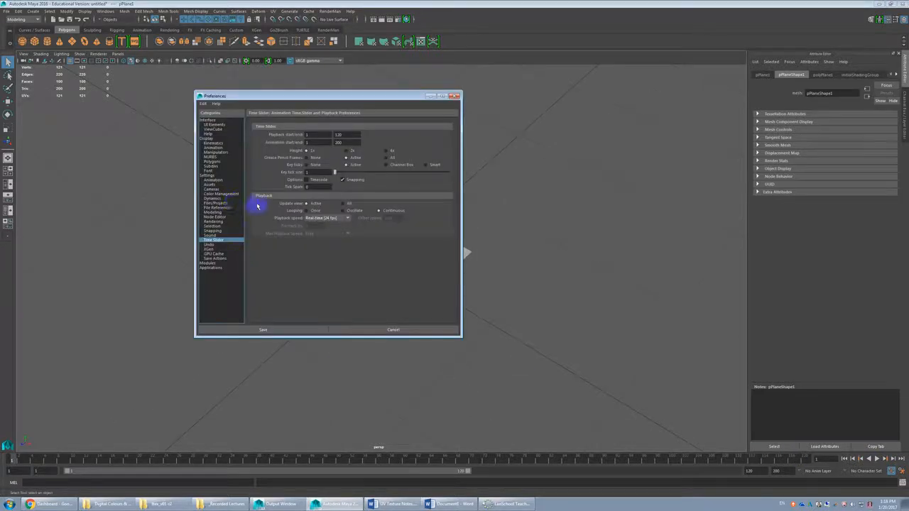
left_click(210, 180)
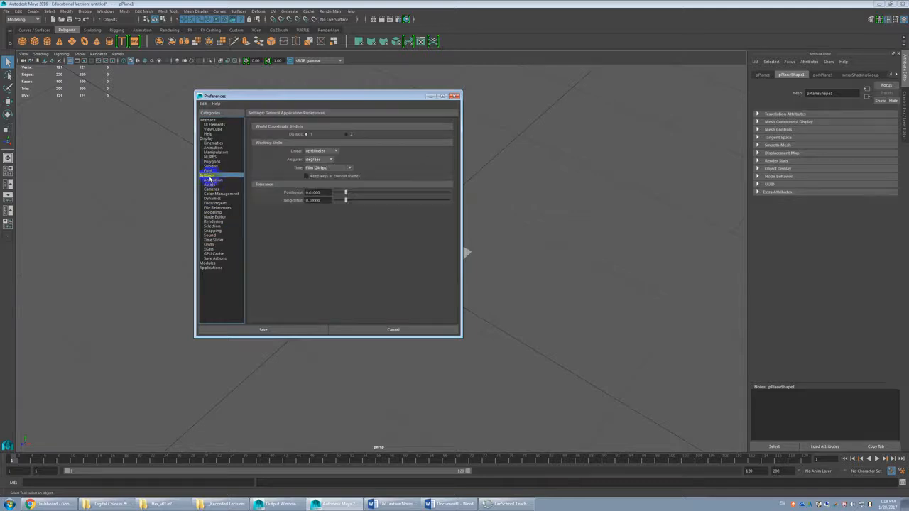
left_click(206, 139)
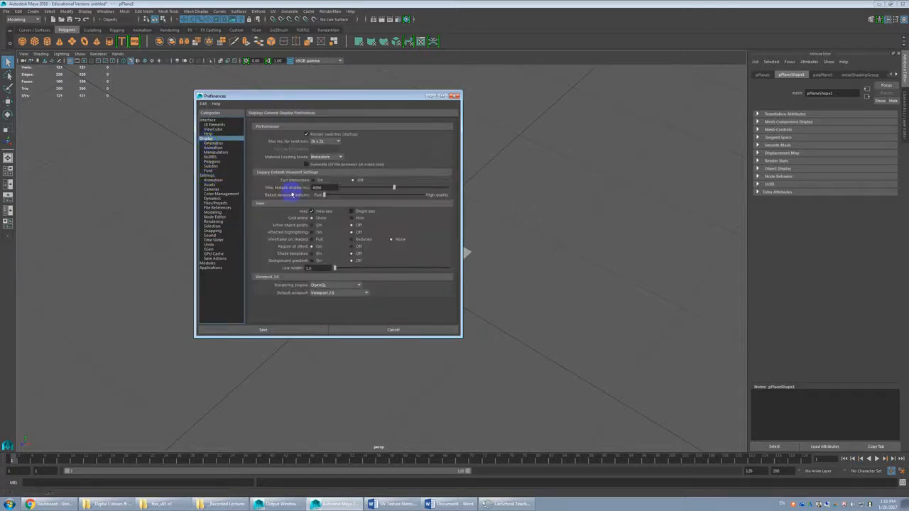
left_click(339, 331)
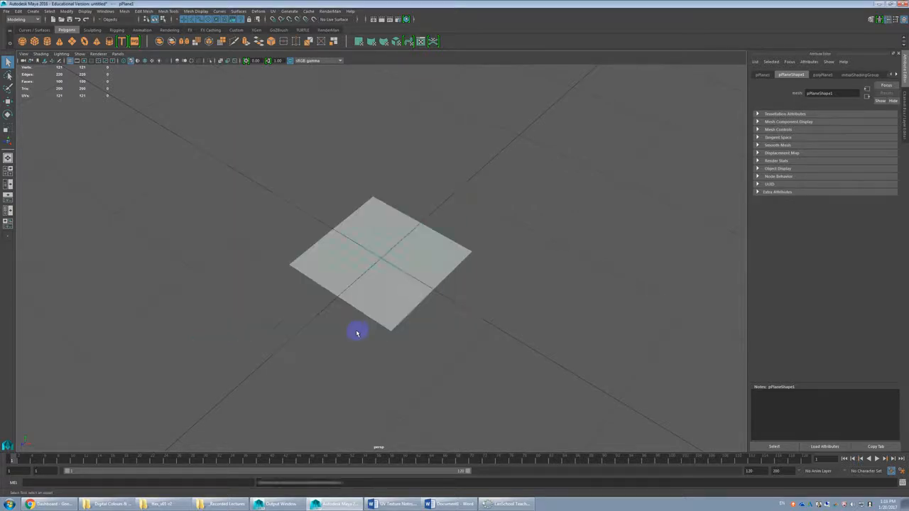
Step: Select the polygon plane and open the UV Editor with the Modeling menu set active
left_click(357, 332)
scroll(432, 268, "up", 3)
left_click(420, 266)
left_click_drag(420, 266, 420, 242, "alt")
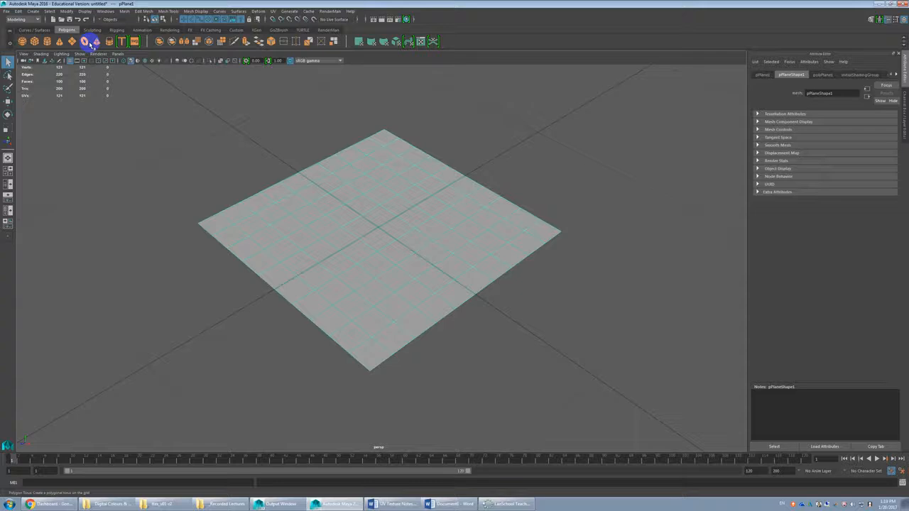
left_click(410, 218)
left_click_drag(410, 219, 148, 82, "alt")
left_click(37, 19)
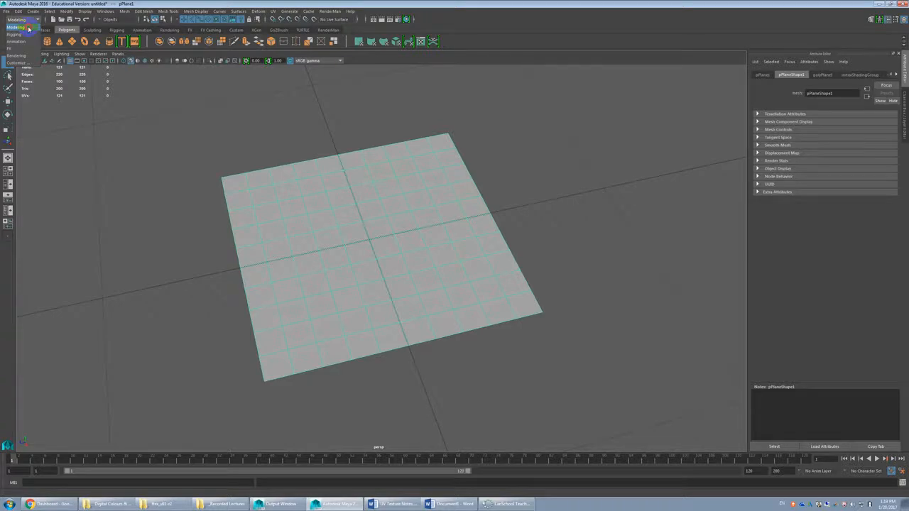
left_click(28, 27)
left_click(273, 11)
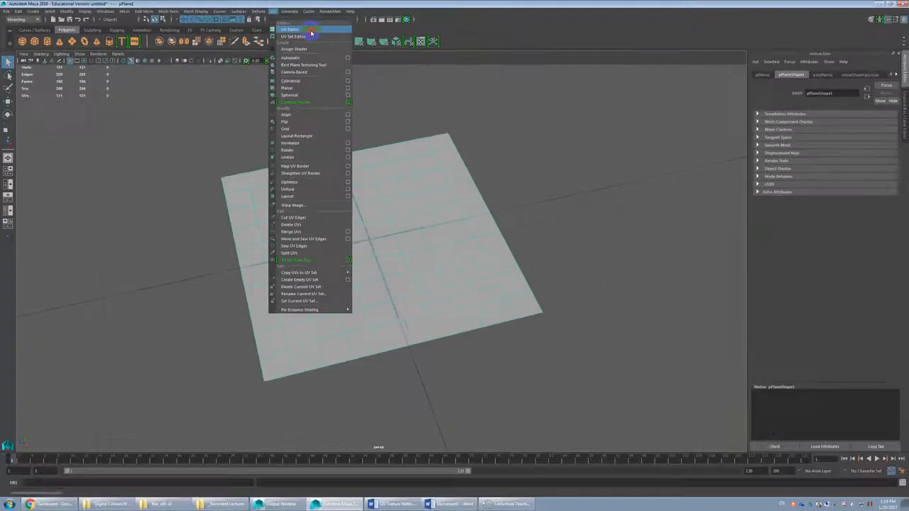
left_click(614, 121)
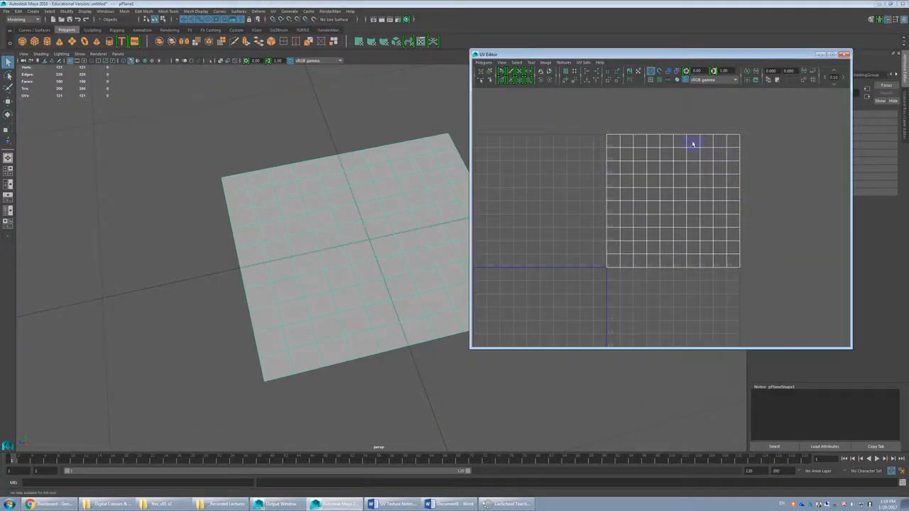
Step: Examine the plane's UV layout within the UV Editor grid
scroll(711, 226, "down", 1)
middle_click_drag(719, 217, 696, 223, "alt")
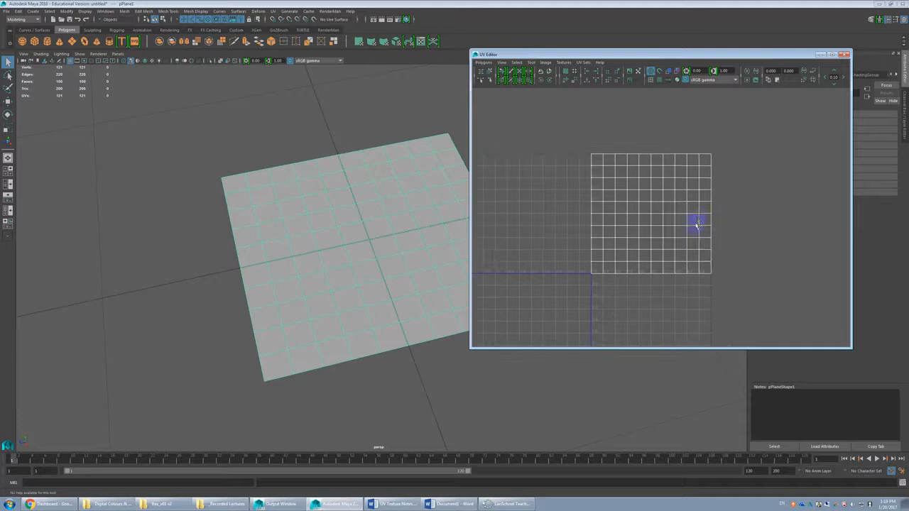
left_click_drag(733, 147, 578, 293)
left_click(647, 216)
scroll(631, 171, "up", 2)
scroll(643, 170, "up", 2)
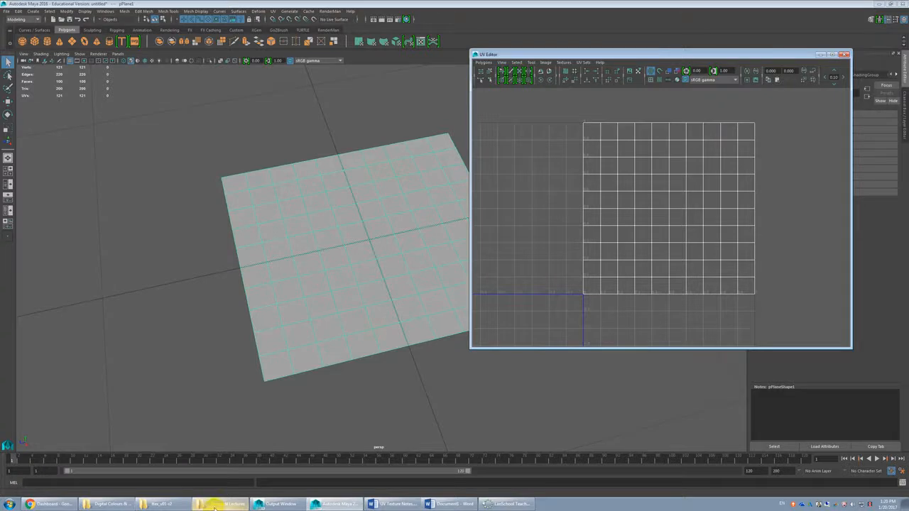
Step: In Windows Explorer, browse the Data (D:) drive to the user's folder, preview unnamed.jpg, and put the viewer and folder window away
left_click(138, 503)
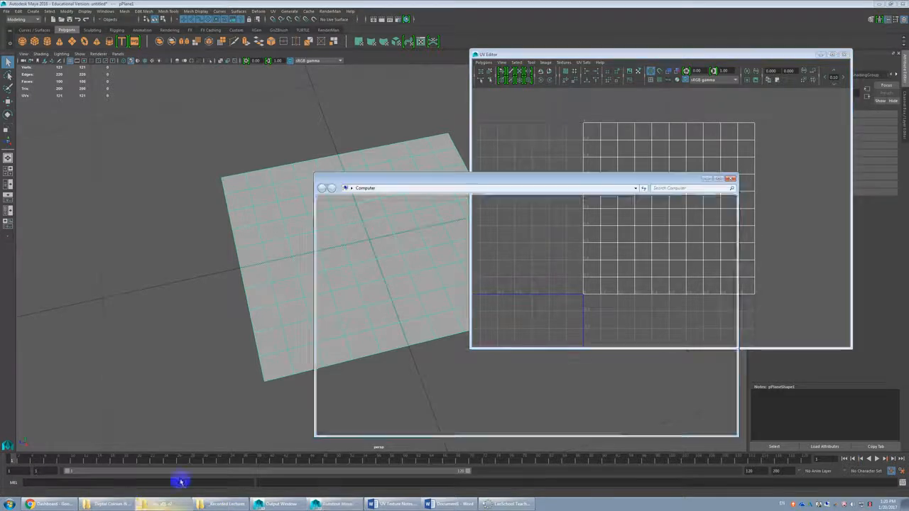
double_click(511, 235)
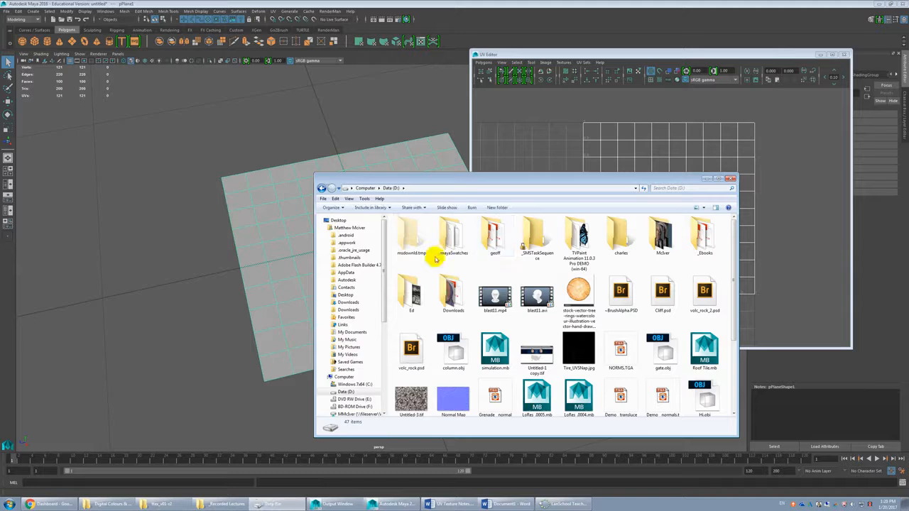
scroll(608, 244, "down", 2)
scroll(610, 241, "up", 2)
left_click(663, 241)
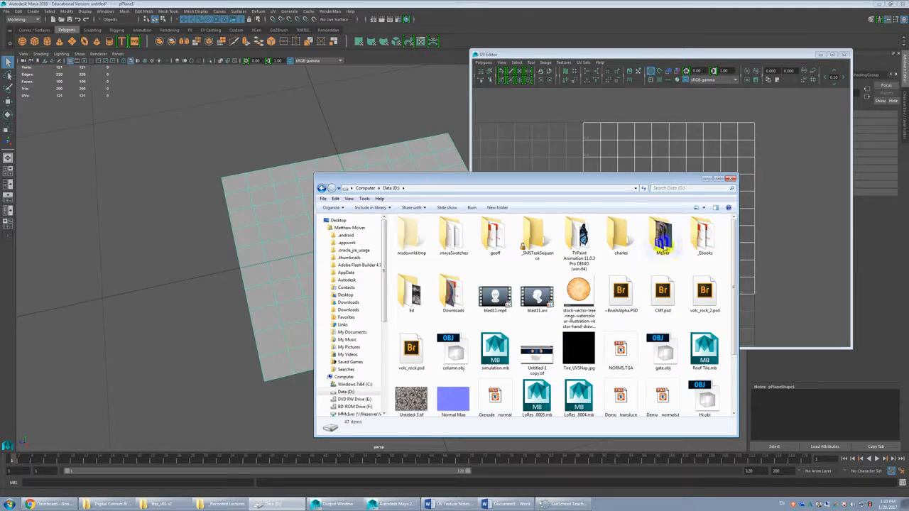
double_click(662, 241)
double_click(572, 237)
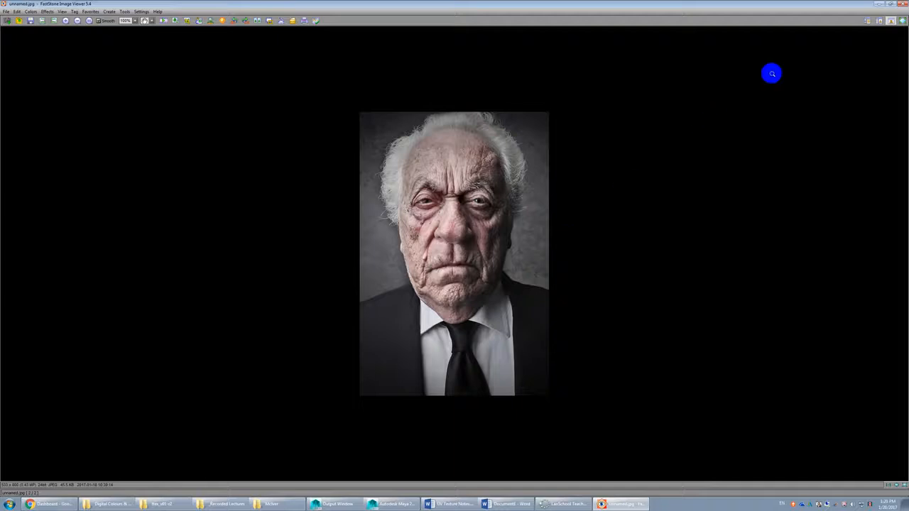
left_click(903, 4)
left_click_drag(493, 186, 205, 196)
left_click(204, 196)
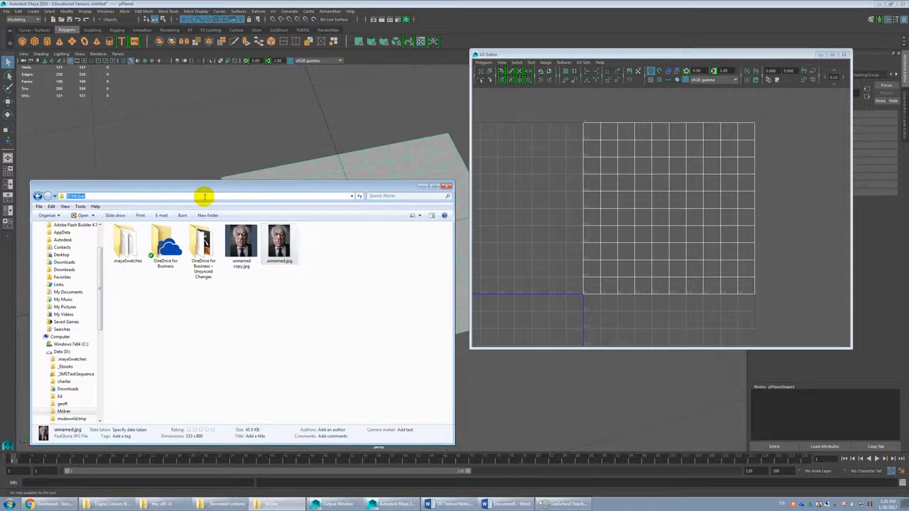
left_click(421, 188)
Step: Assign a new Blinn material to the polygon plane
left_click_drag(608, 56, 626, 49)
left_click_drag(412, 192, 331, 213, "alt")
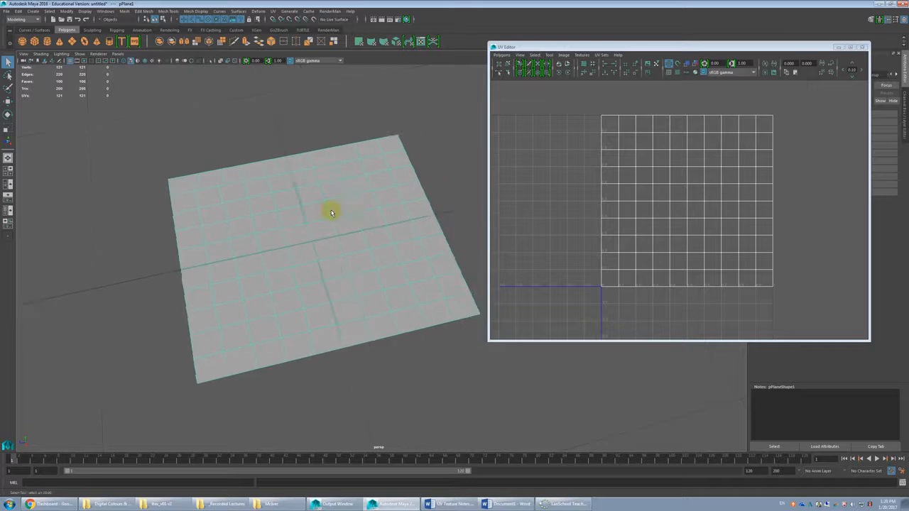
left_click(327, 174)
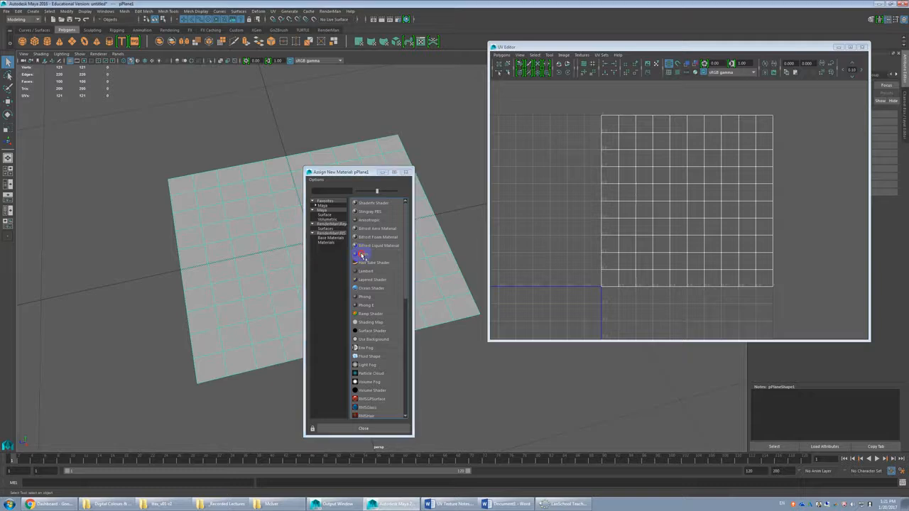
left_click(362, 255)
Step: Connect a File texture node to the Color attribute of the Blinn material
left_click_drag(563, 47, 404, 56)
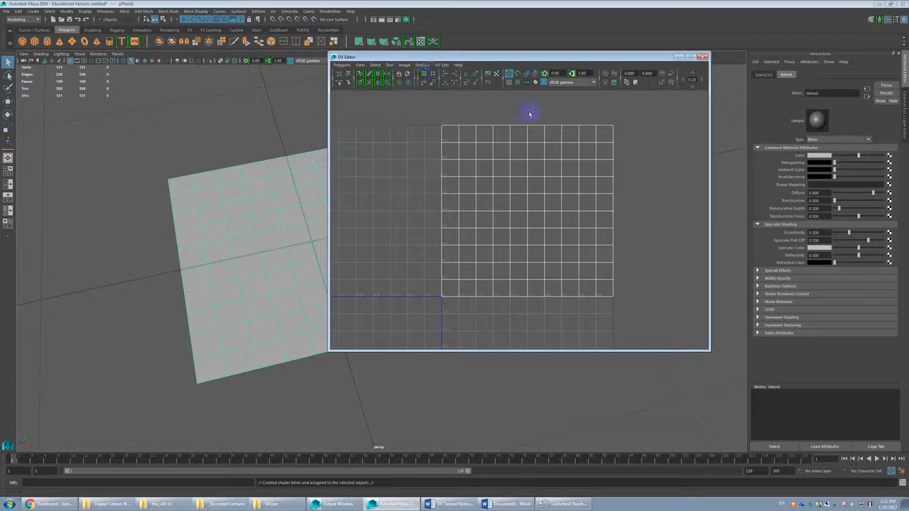
left_click_drag(510, 56, 539, 54)
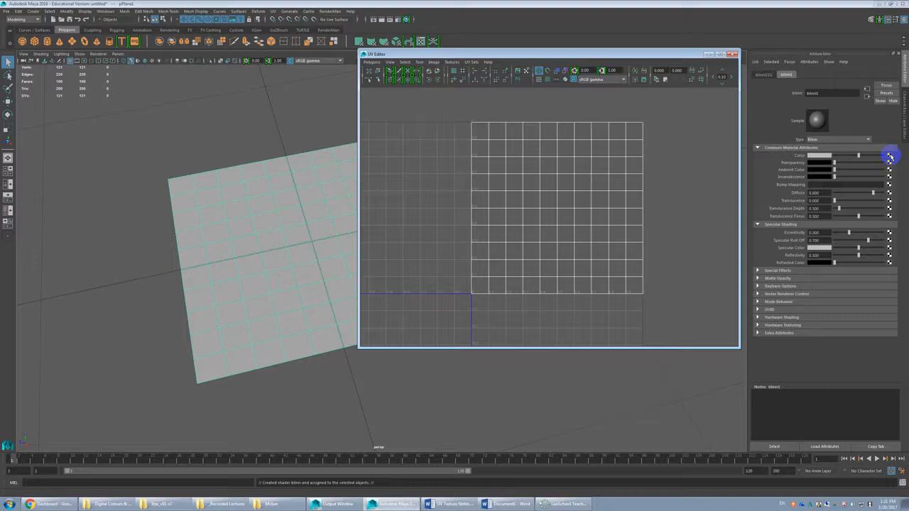
left_click(890, 156)
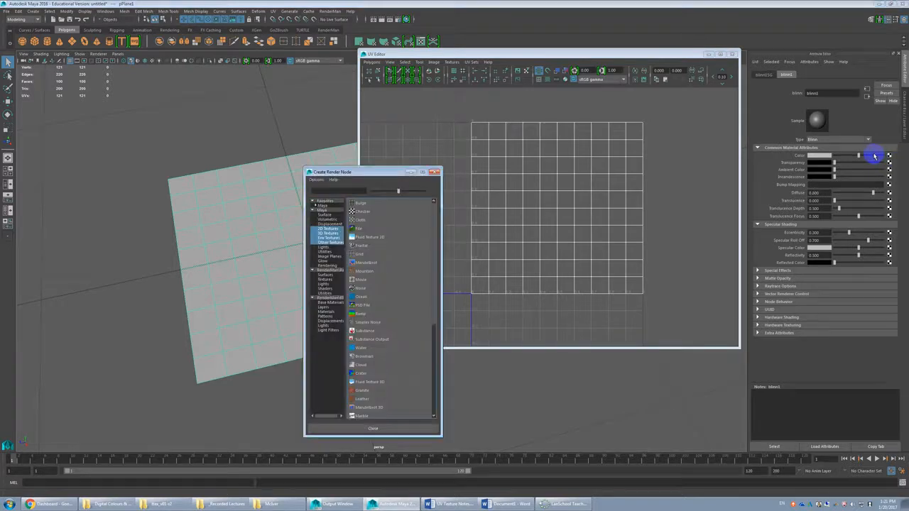
left_click_drag(354, 172, 612, 170)
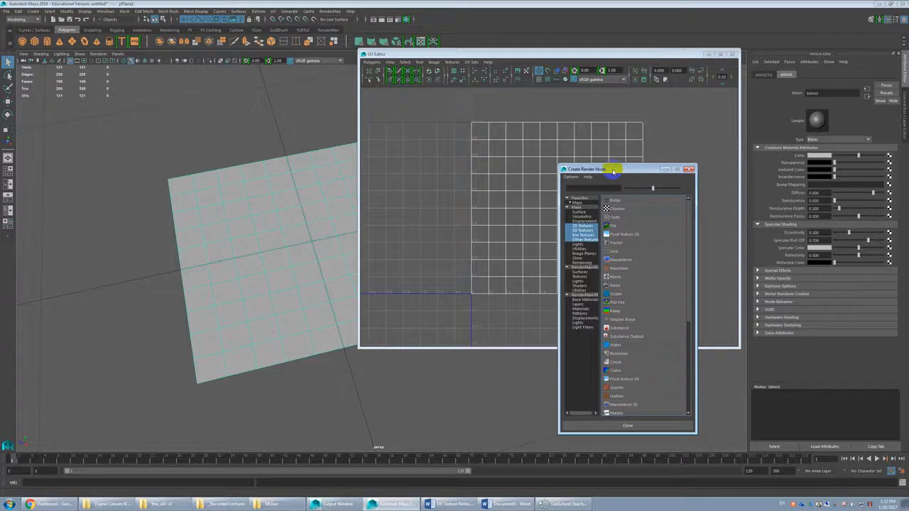
left_click(615, 229)
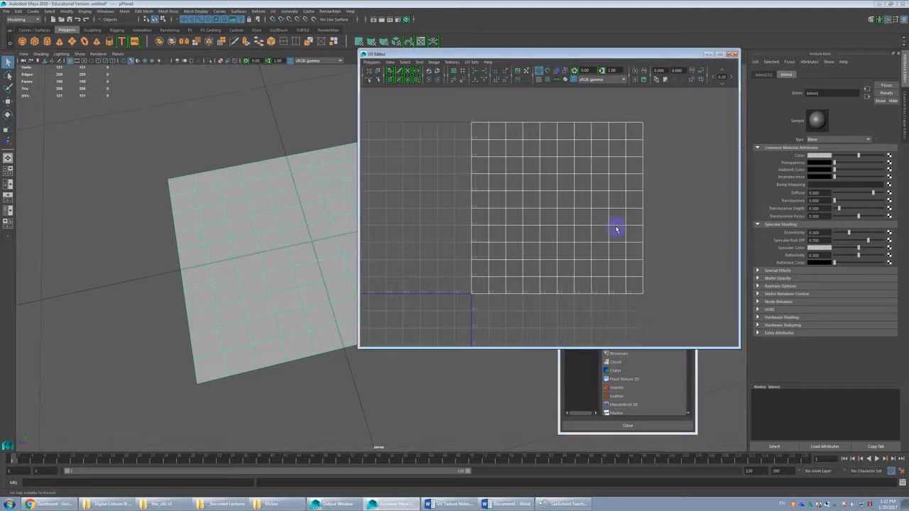
left_click_drag(673, 57, 487, 57)
left_click(632, 169)
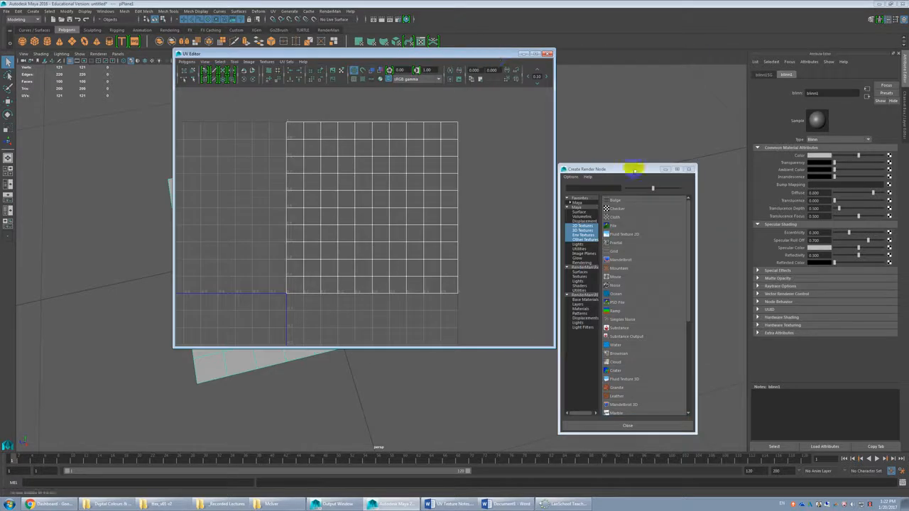
left_click(615, 229)
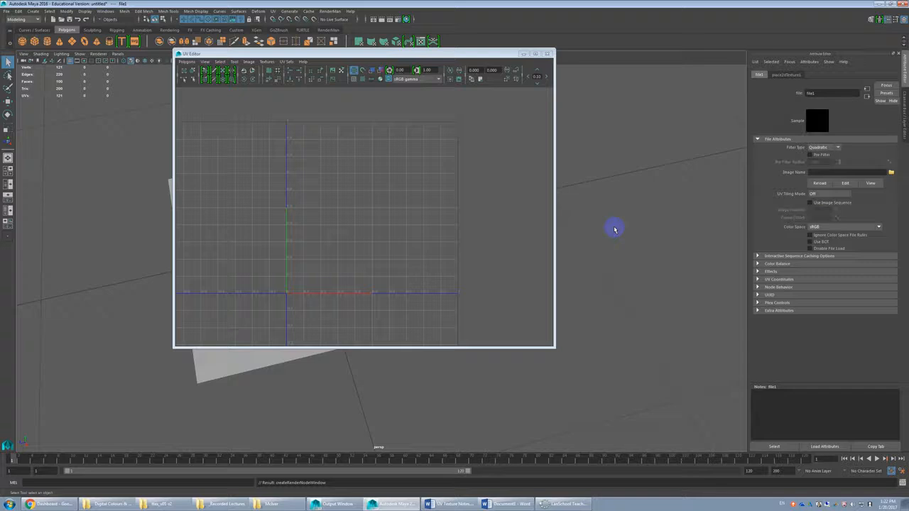
Step: Load unnamed.jpg from the user's folder on the D: drive as the file texture's image
left_click(891, 172)
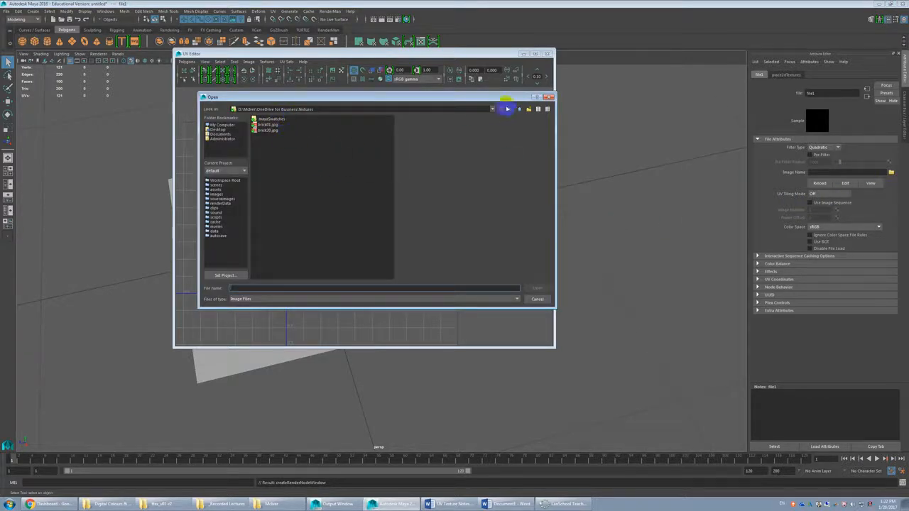
left_click(520, 110)
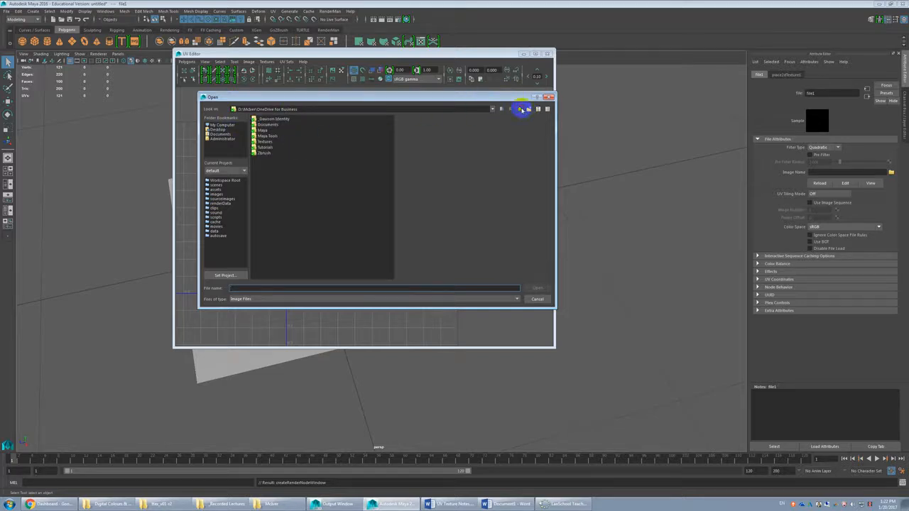
key("BackSpace")
left_click(271, 137)
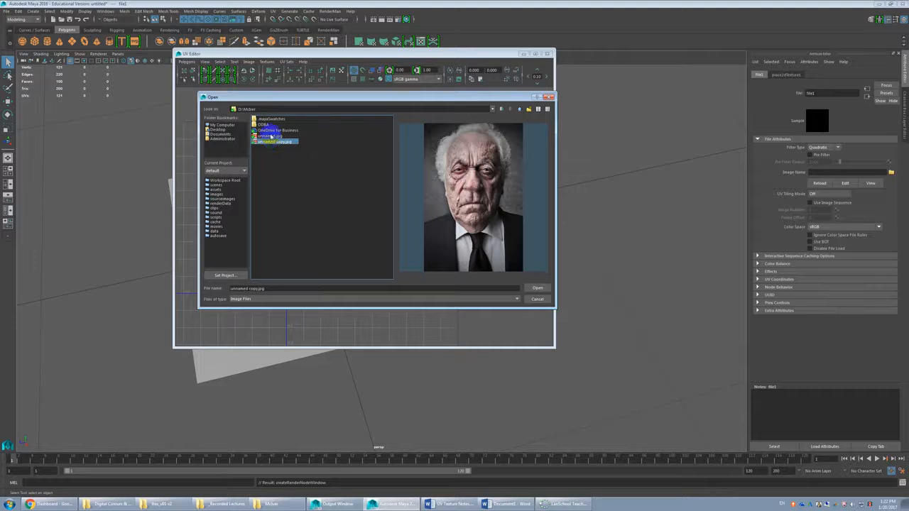
double_click(270, 137)
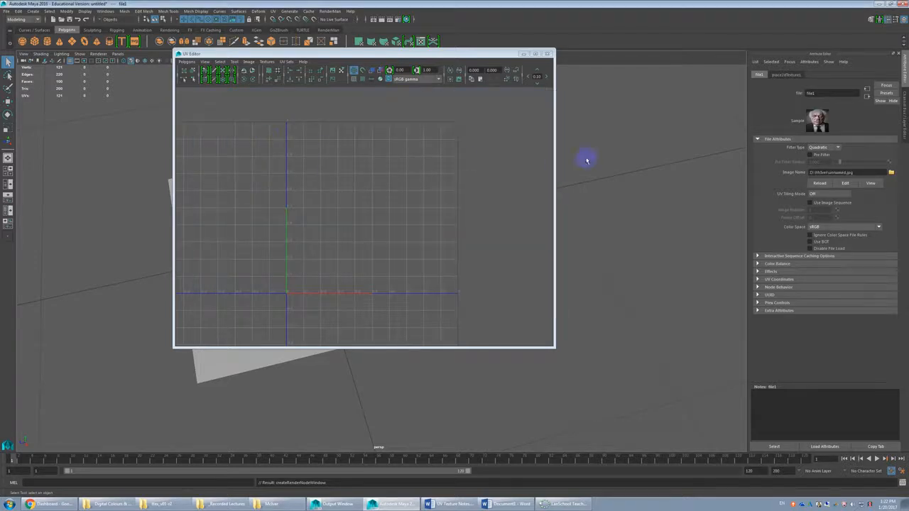
Step: Uncover and select the plane beside the UV Editor, and toggle the viewport between wireframe and shaded display
left_click_drag(431, 53, 671, 59)
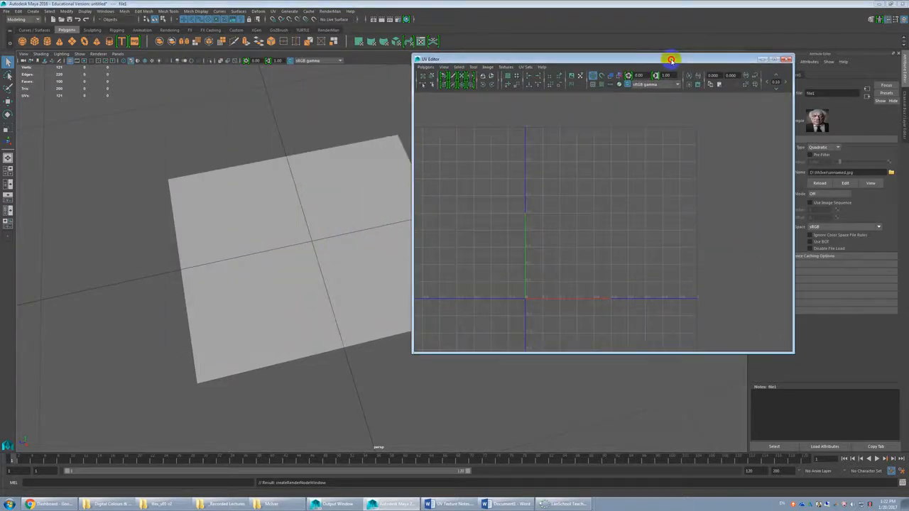
left_click_drag(337, 208, 332, 221, "alt")
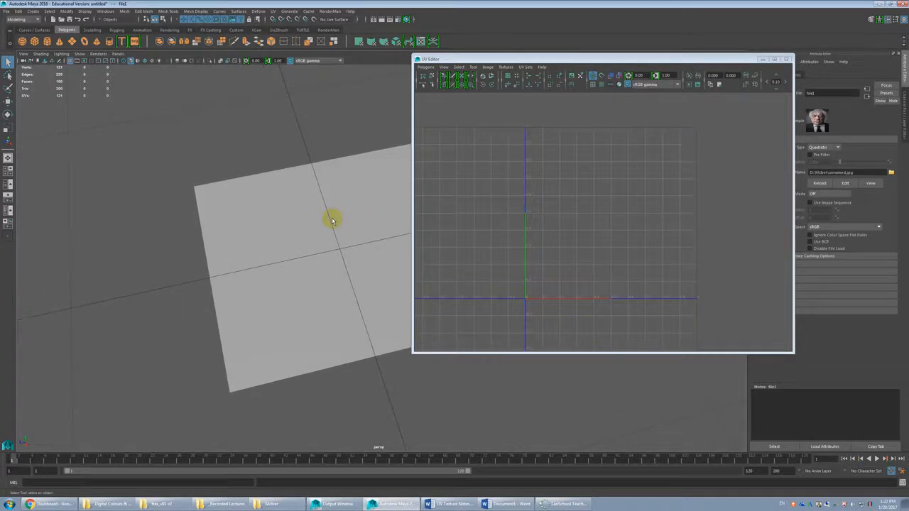
left_click(332, 221)
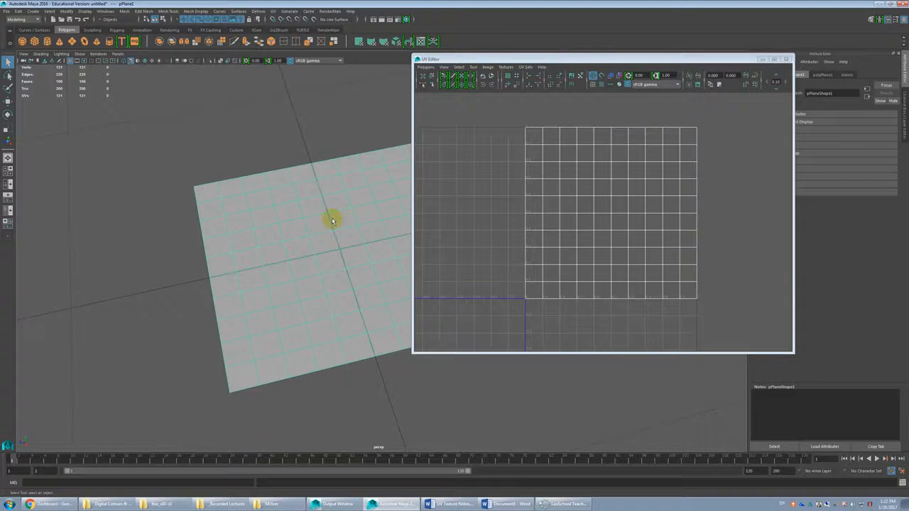
left_click_drag(332, 221, 250, 224, "alt")
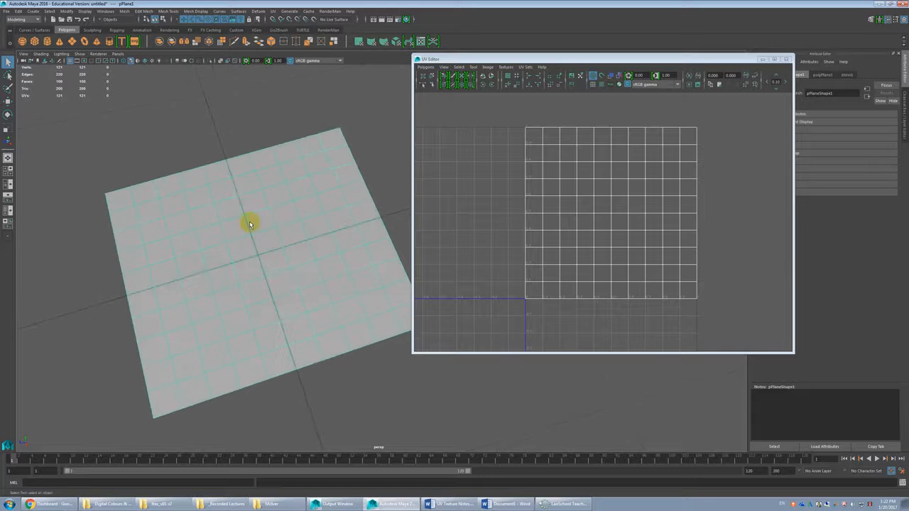
key("4")
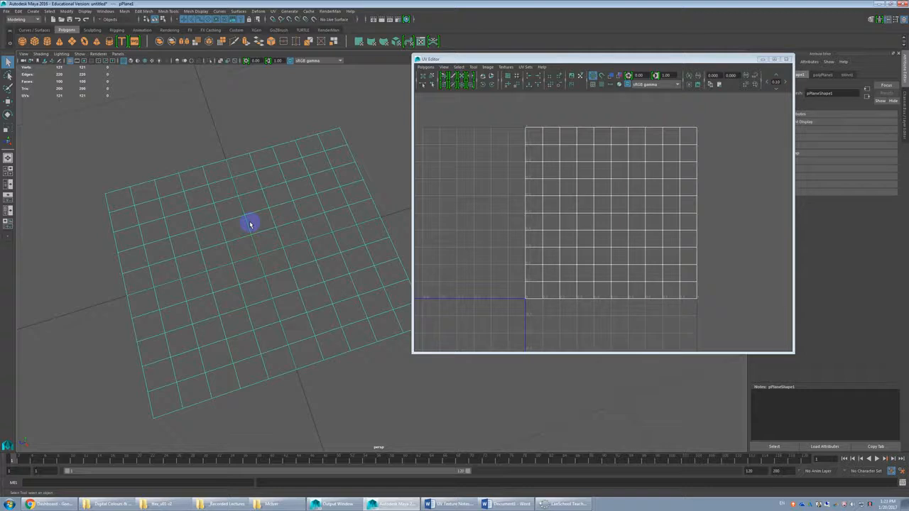
key("5")
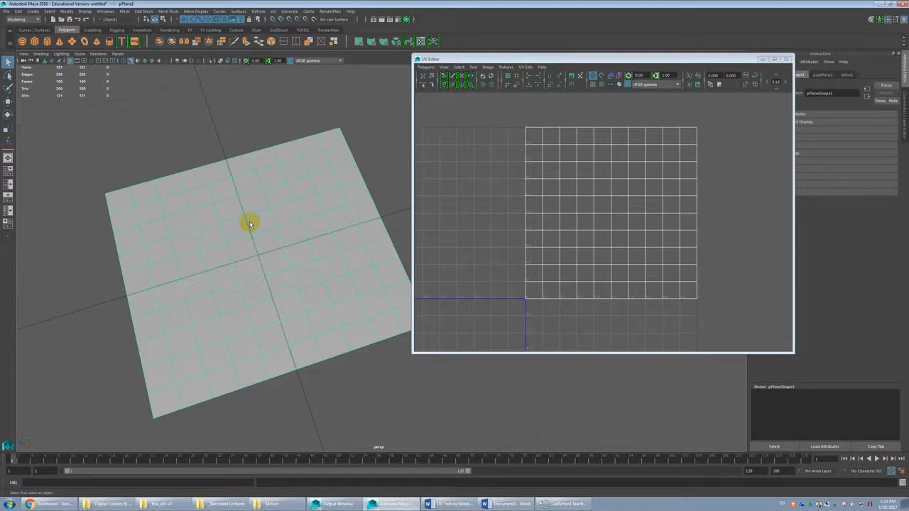
Step: Display the image texture on the plane in the viewport and move the UV Editor window clear of the plane
key("6")
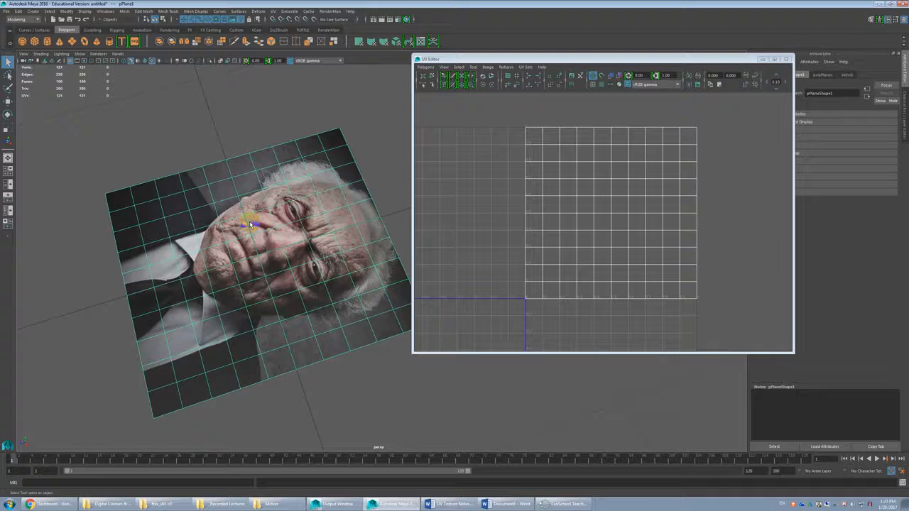
left_click_drag(259, 247, 342, 221, "alt")
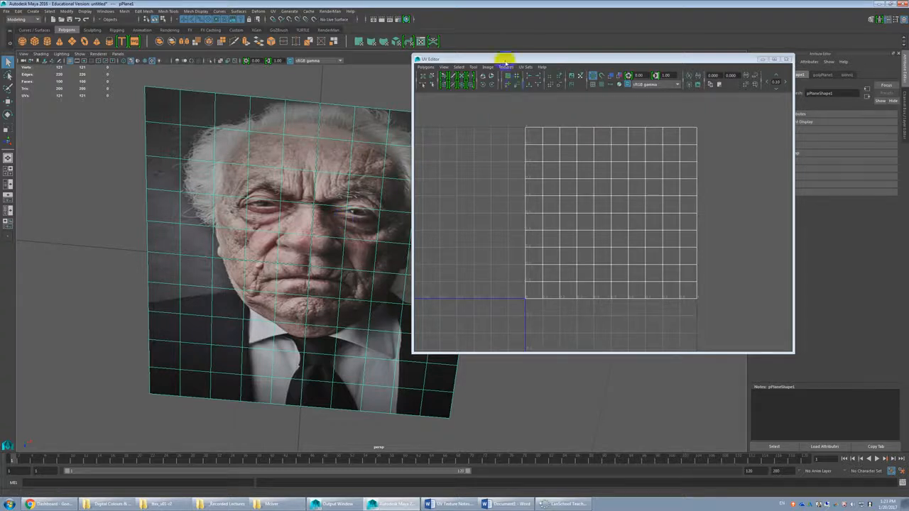
left_click_drag(501, 56, 558, 55)
left_click_drag(447, 200, 422, 192, "alt")
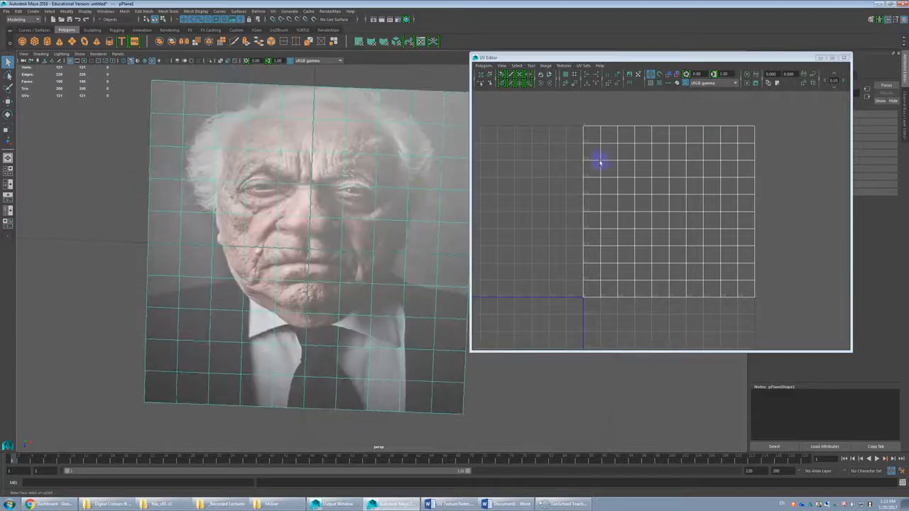
Step: Bring up the UV Editor for the plane and show the texture image behind its UV grid
left_click(682, 135)
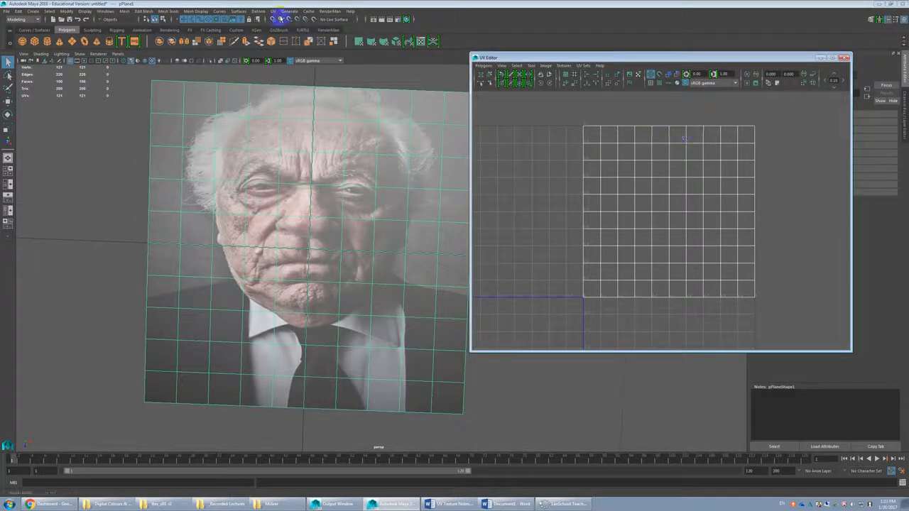
left_click(277, 13)
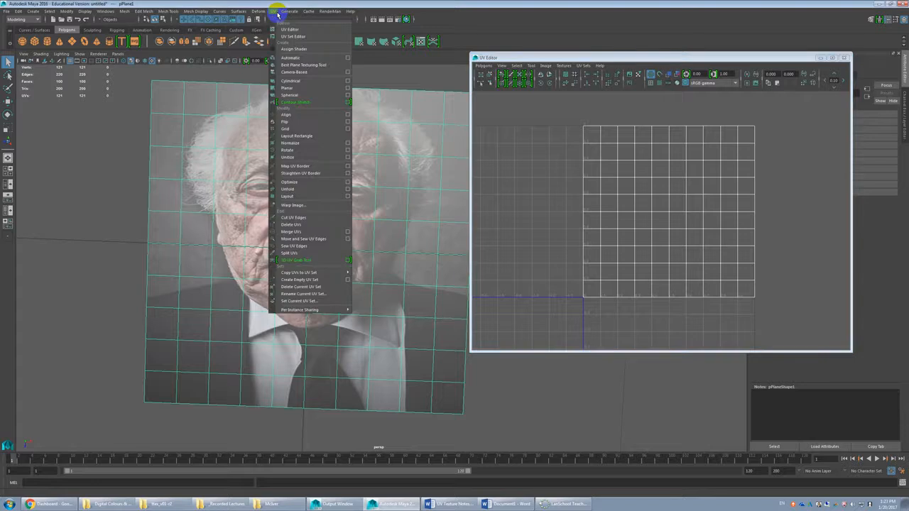
left_click(290, 30)
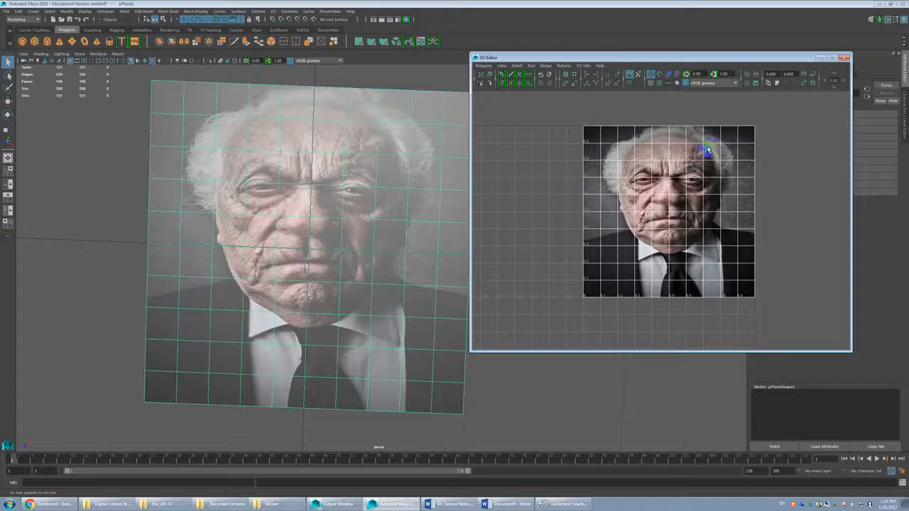
Step: Stretch all of the plane's UVs horizontally past both sides of the image in the UV Editor, and clear the selection
right_click_drag(707, 148, 685, 140)
left_click(677, 149)
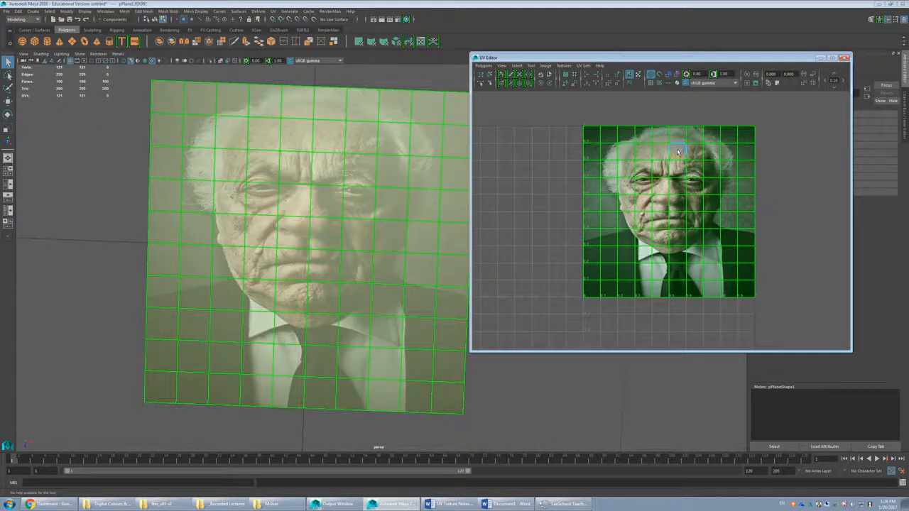
key("r")
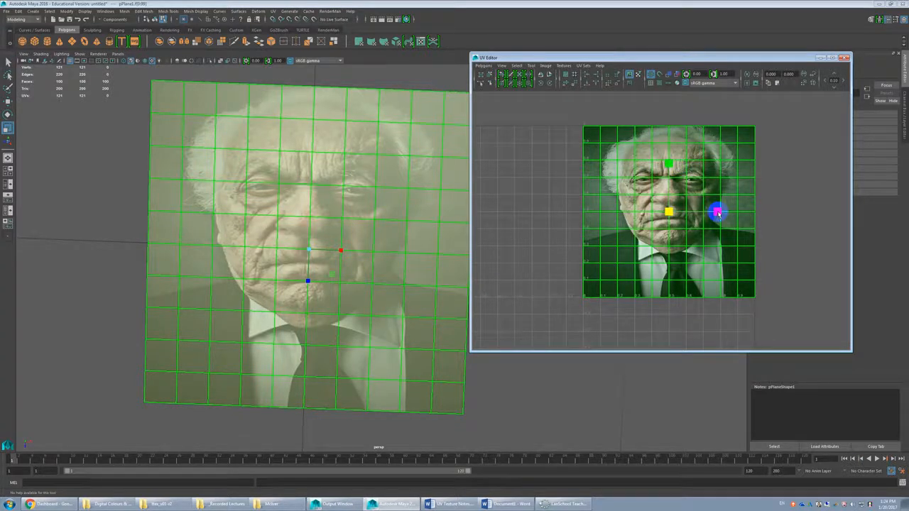
left_click_drag(718, 213, 735, 215)
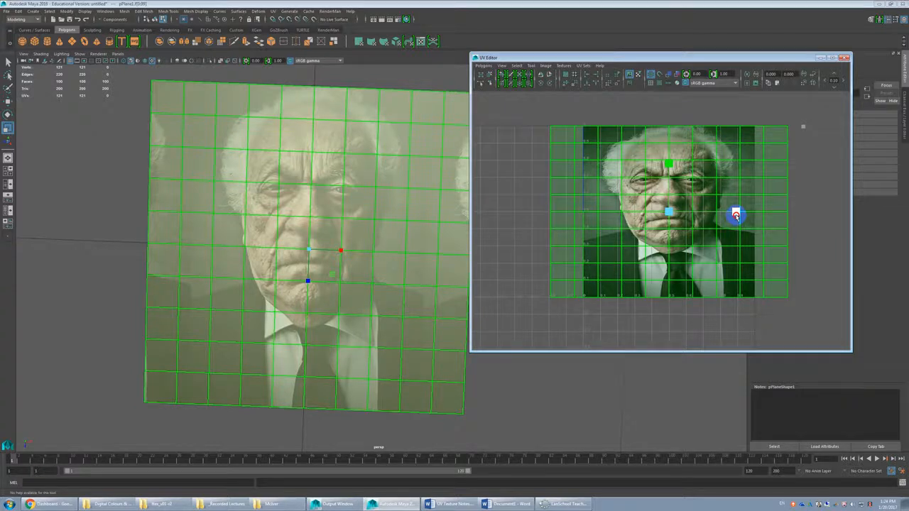
left_click_drag(736, 215, 734, 218)
left_click(793, 170)
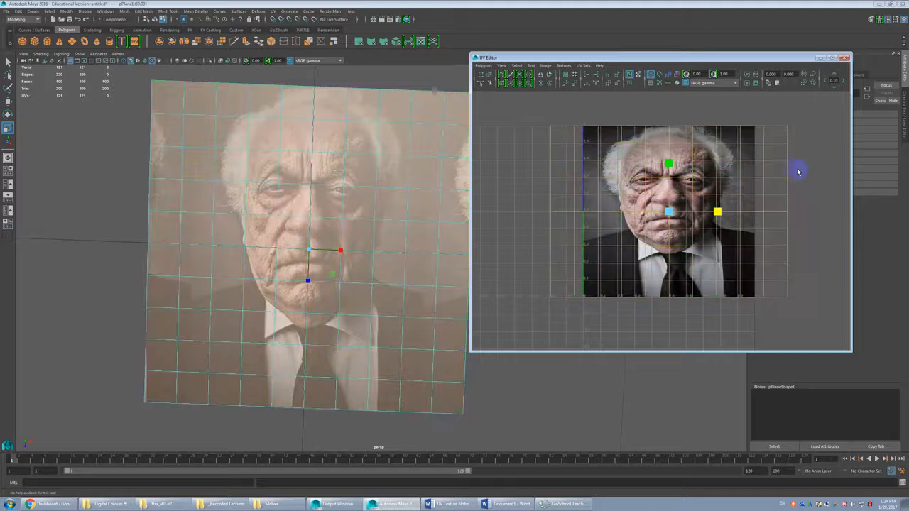
left_click(806, 172)
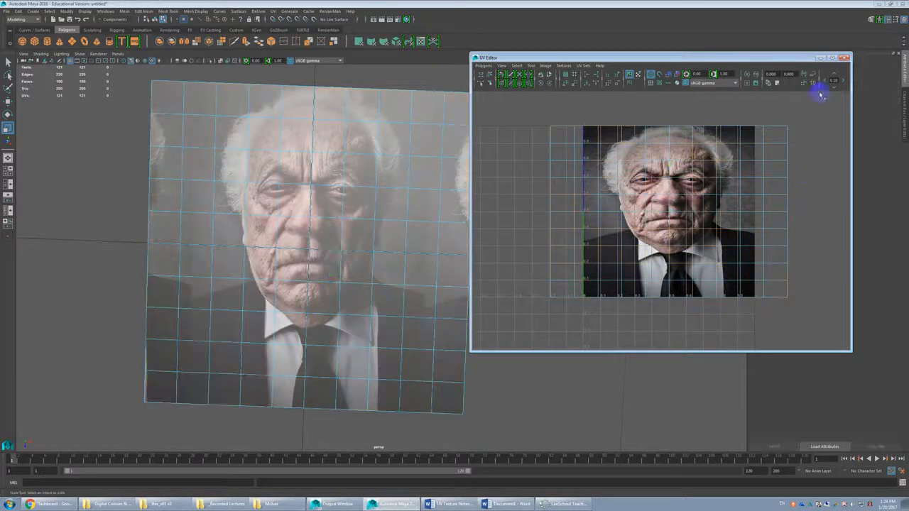
Step: Close the UV Editor and open it again
left_click(843, 60)
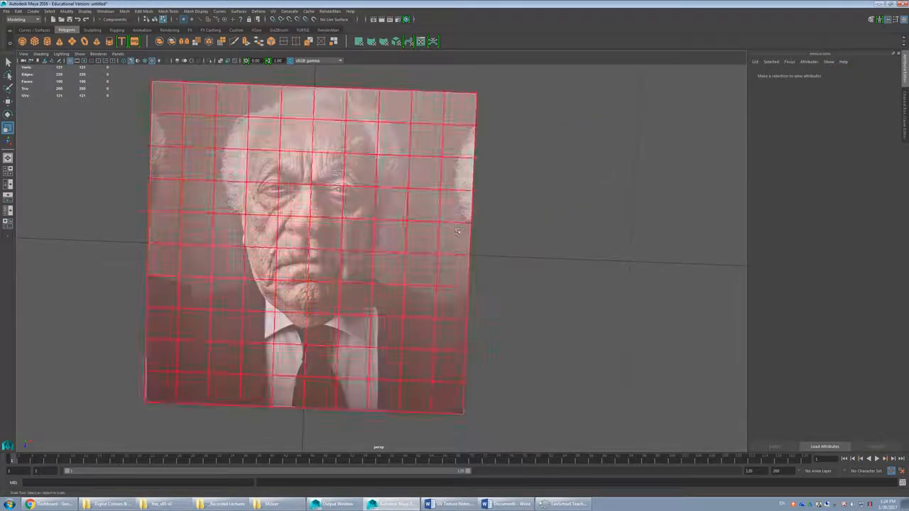
left_click(273, 10)
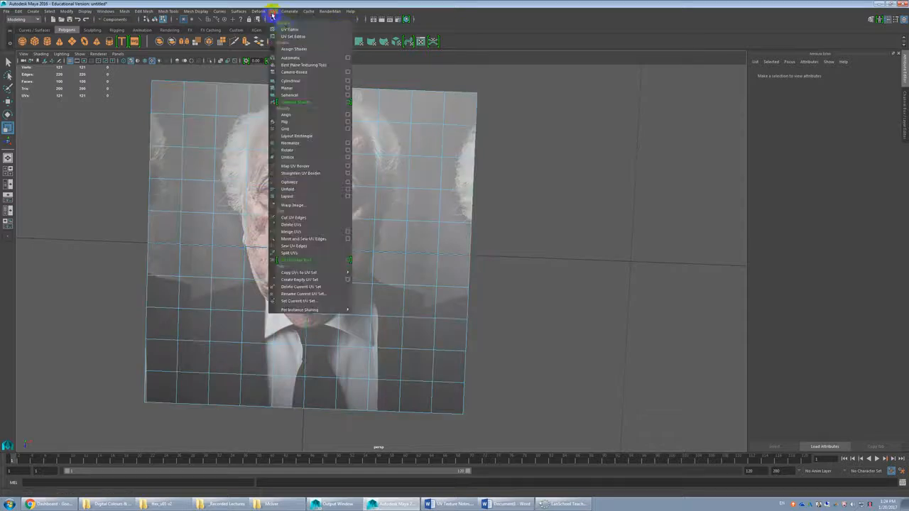
left_click(287, 28)
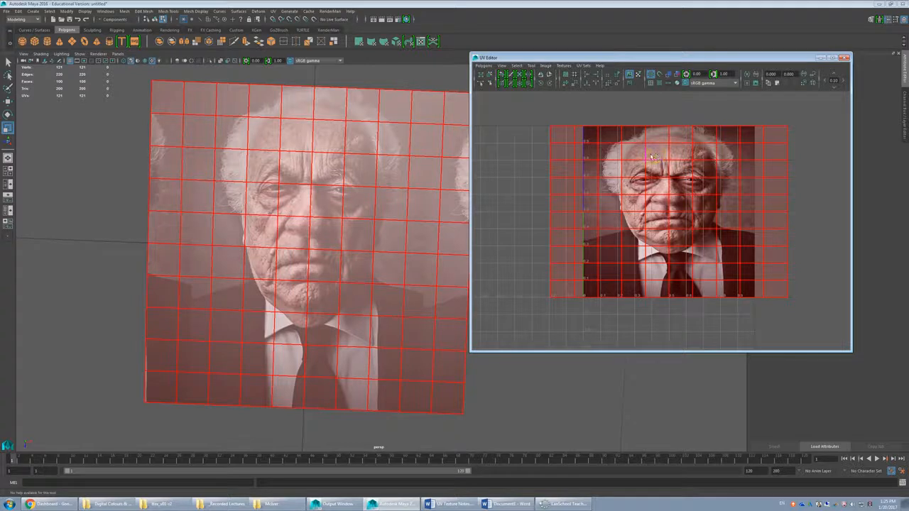
Step: Move the plane's UVs diagonally so they straddle the image's lower-left corner, and undo the move
left_click(652, 171)
middle_click_drag(625, 329, 655, 240, "alt")
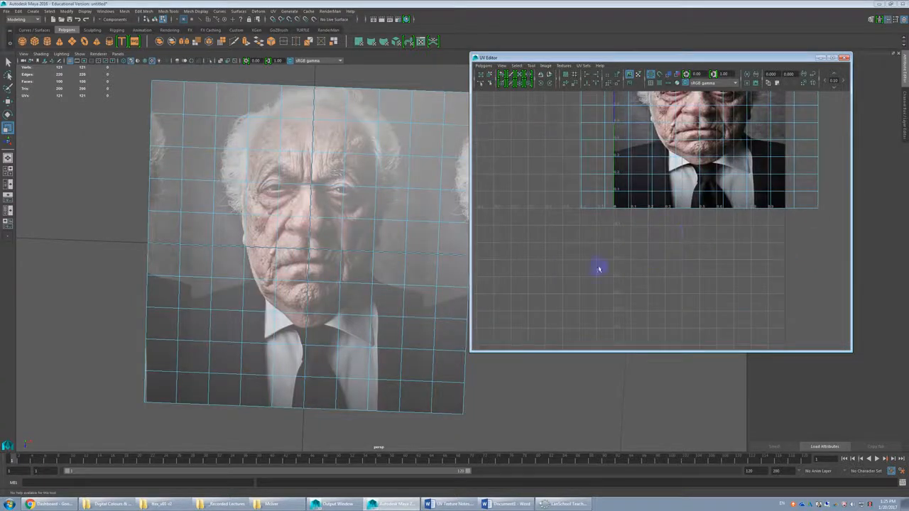
scroll(700, 270, "down", 2)
scroll(667, 227, "down", 1)
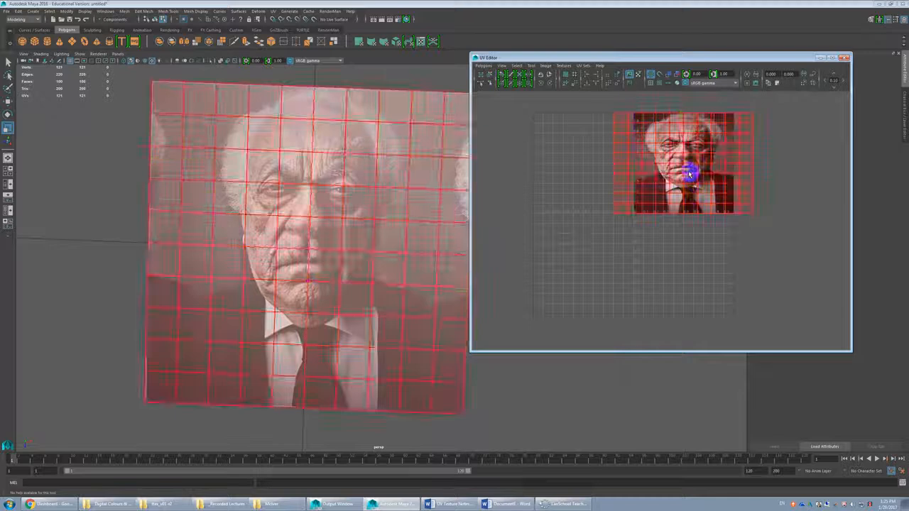
left_click(687, 186)
key("w")
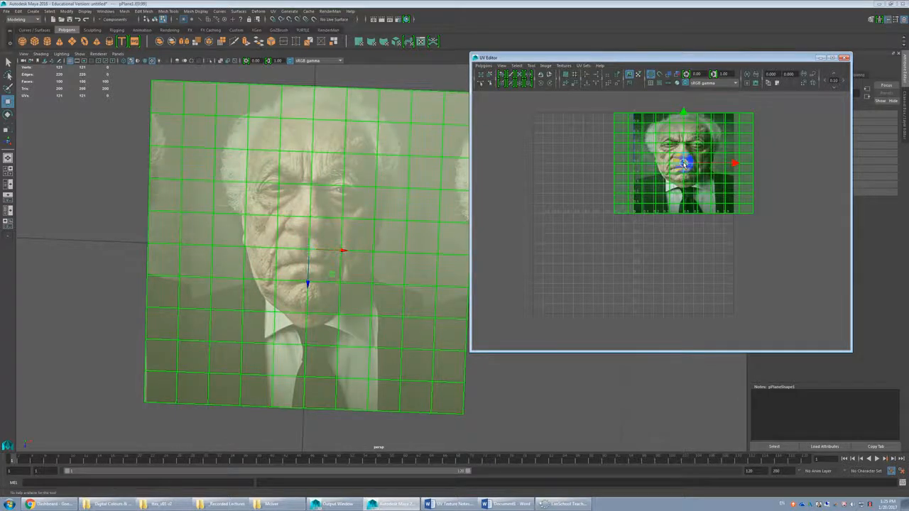
left_click_drag(684, 163, 637, 211)
left_click(622, 136)
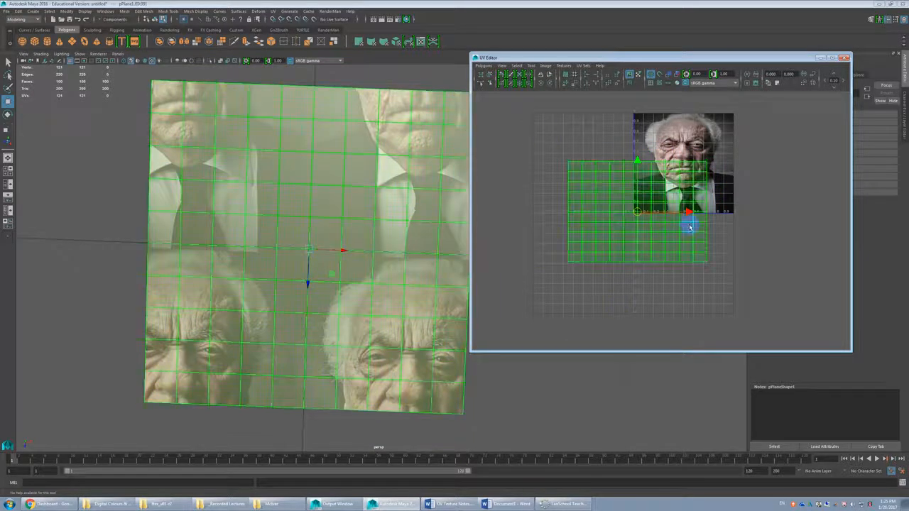
left_click(704, 247)
mouse_move(642, 209)
left_mouse_down()
mouse_move(580, 266)
mouse_move(641, 207)
mouse_move(654, 206)
left_mouse_up()
key("ctrl+z")
left_click(594, 215)
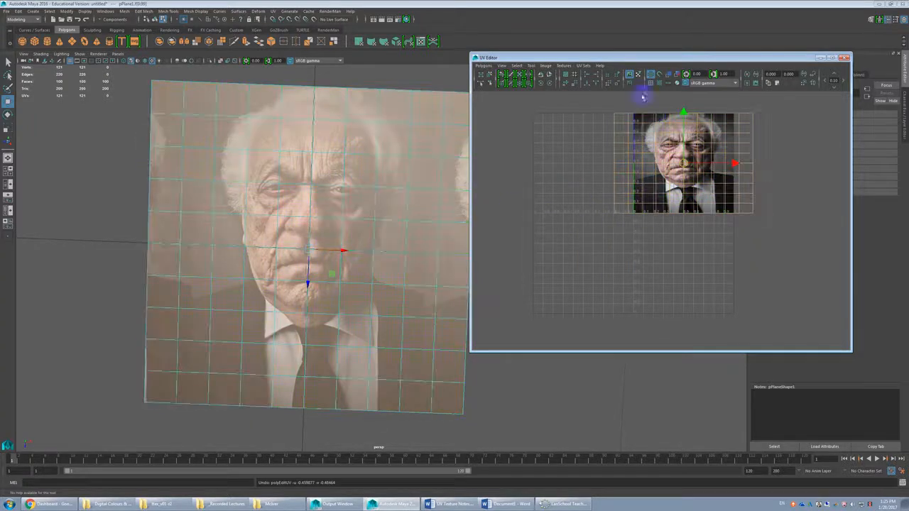
double_click(697, 73)
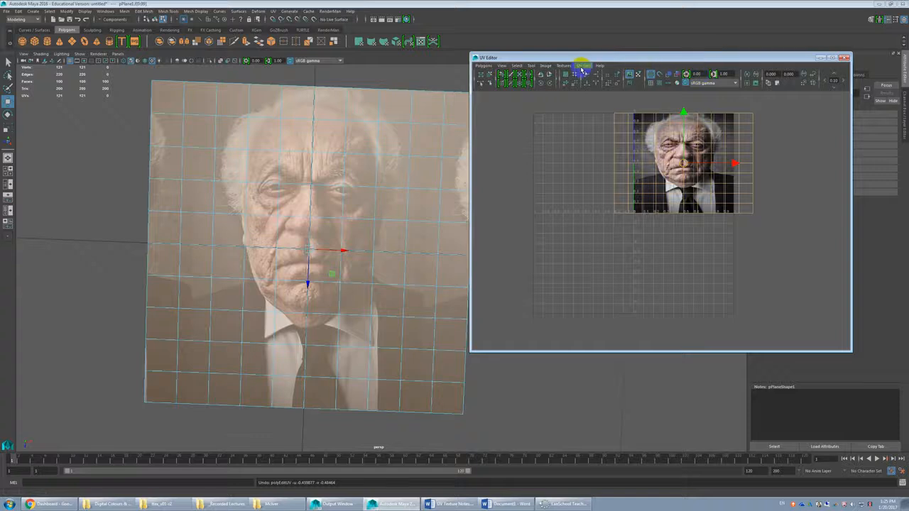
left_click(666, 118)
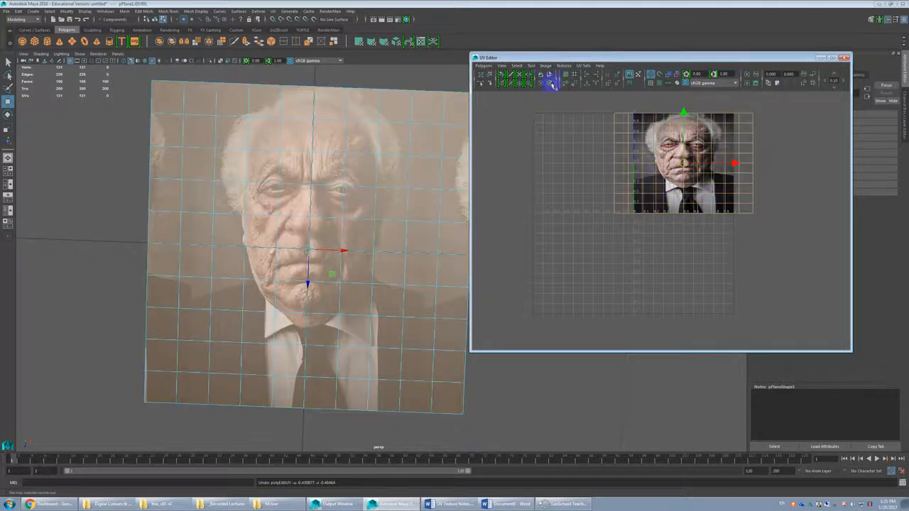
left_click(483, 66)
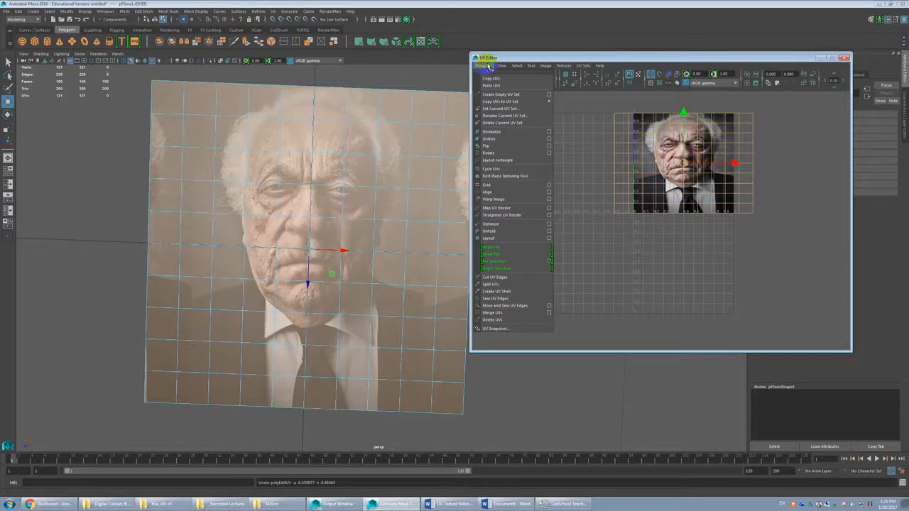
mouse_move(537, 65)
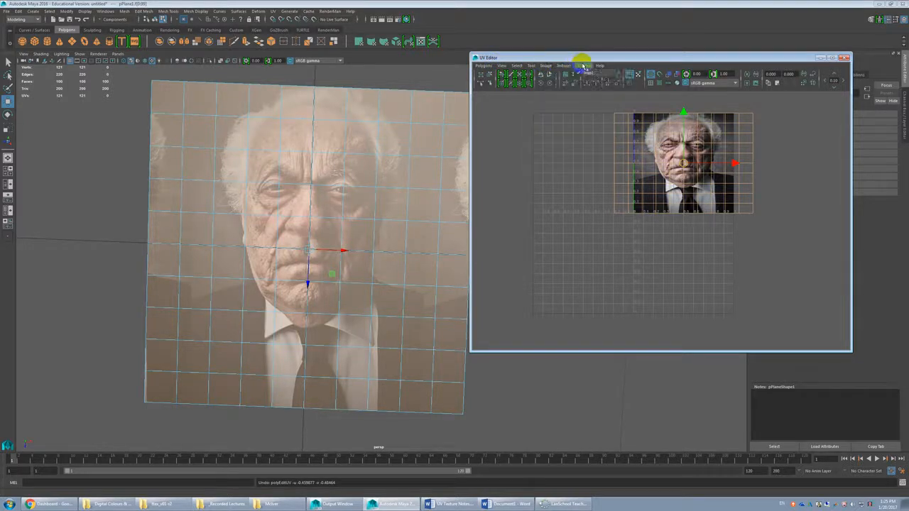
left_click(605, 66)
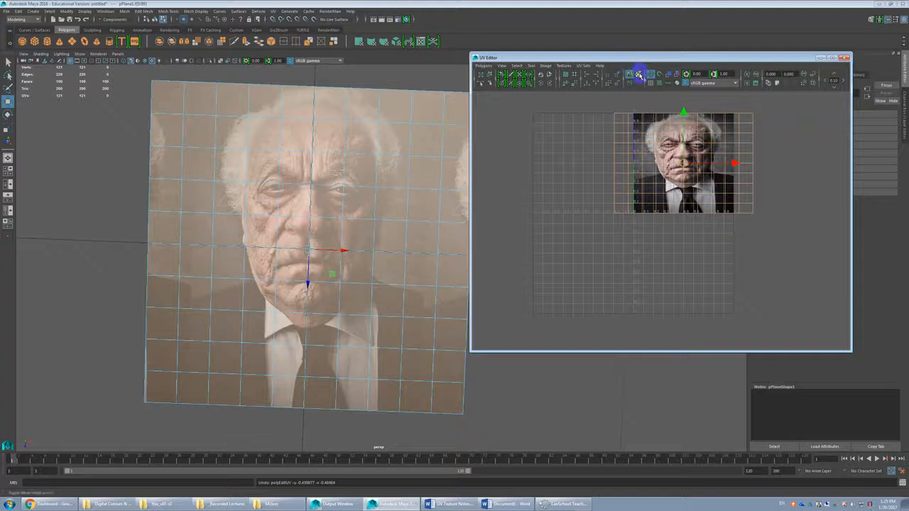
Step: Show the coloured checker tiles on the plane and in the UV Editor, examine the neighbouring UV tiles, and restore the image texture
left_click(650, 84)
left_click(650, 83)
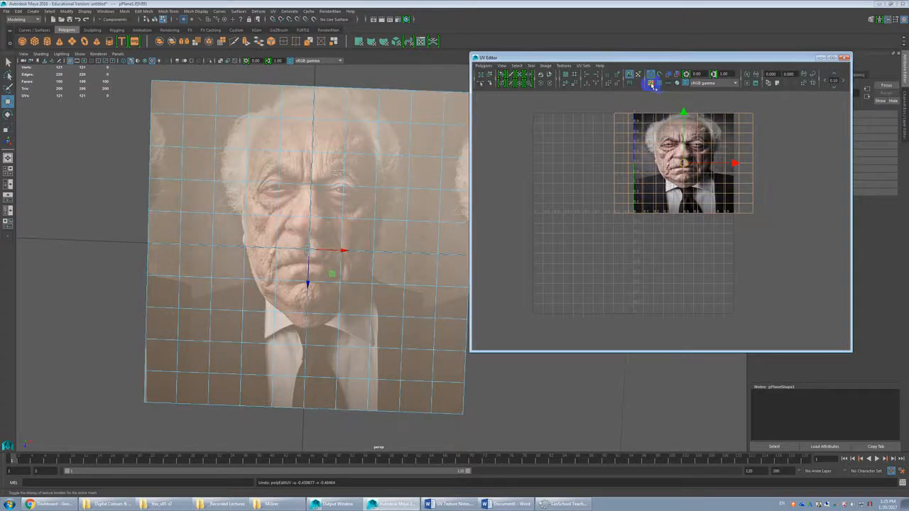
left_click(659, 84)
left_click(659, 85)
left_click(659, 84)
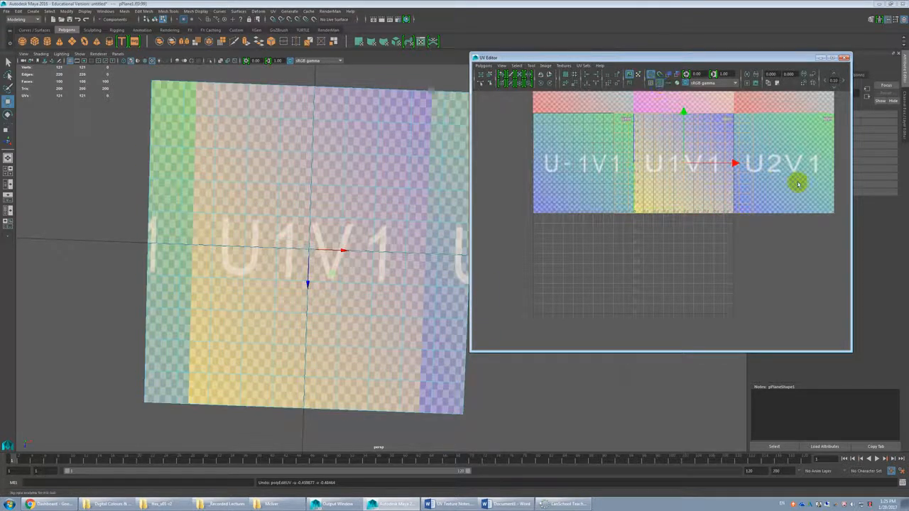
middle_click_drag(798, 183, 767, 251, "alt")
middle_click_drag(789, 320, 787, 326, "alt")
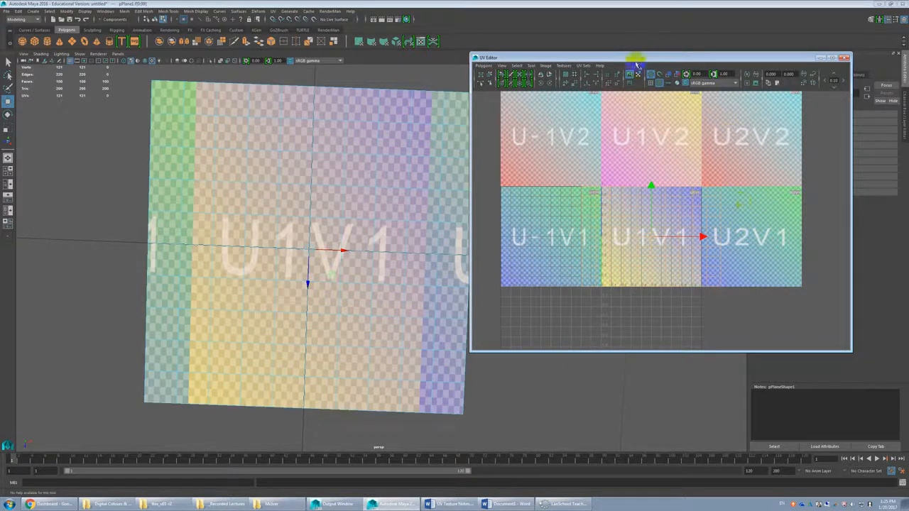
left_click(659, 83)
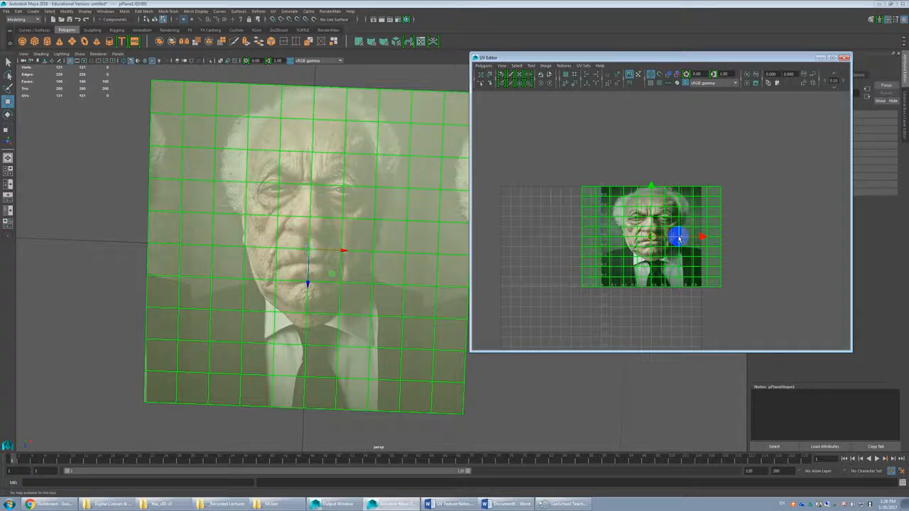
right_click_drag(678, 239, 607, 259)
left_click_drag(382, 242, 364, 238, "alt")
left_click(435, 235)
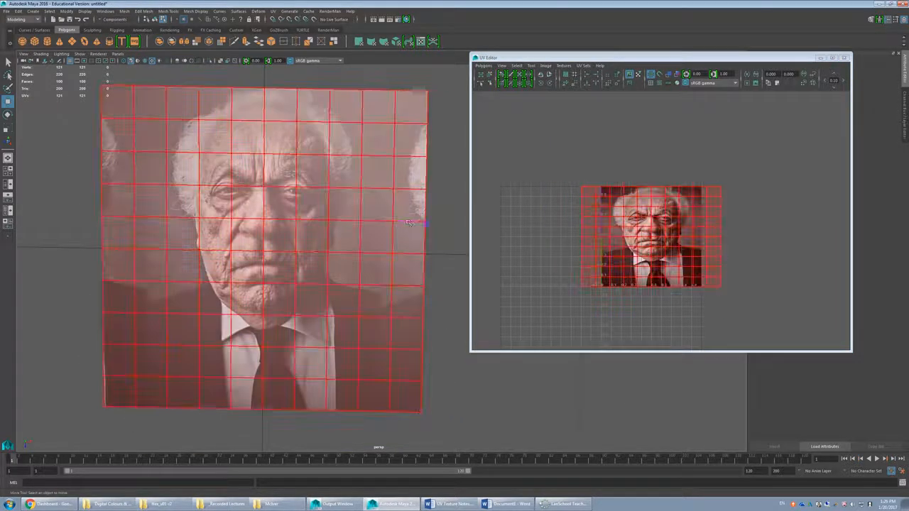
left_click(416, 208)
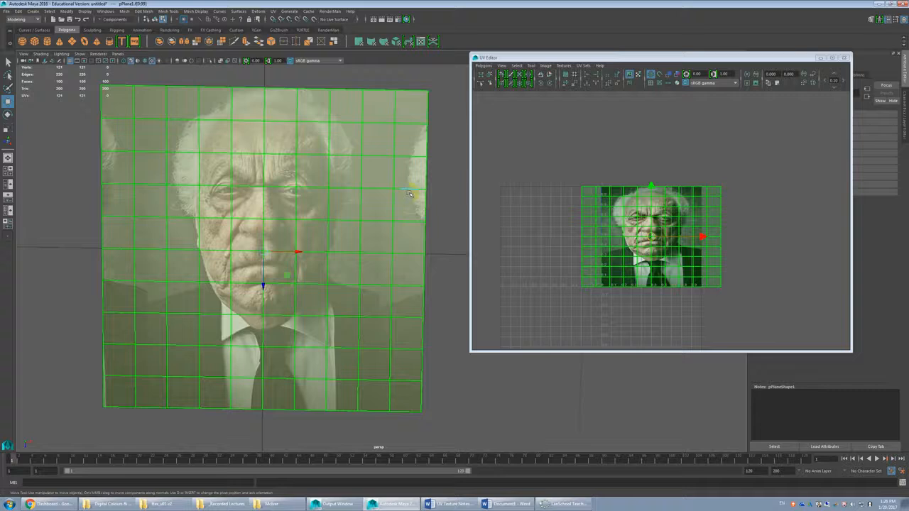
left_click(444, 177)
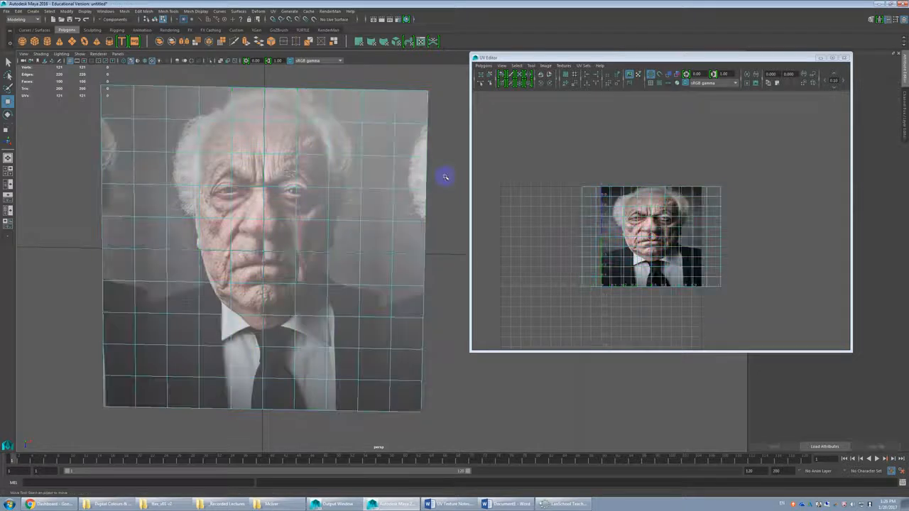
Step: Insert a lengthwise edge loop through the plane's second column from the right edge with the Multi-Cut tool
left_click_drag(436, 198, 424, 156, "alt")
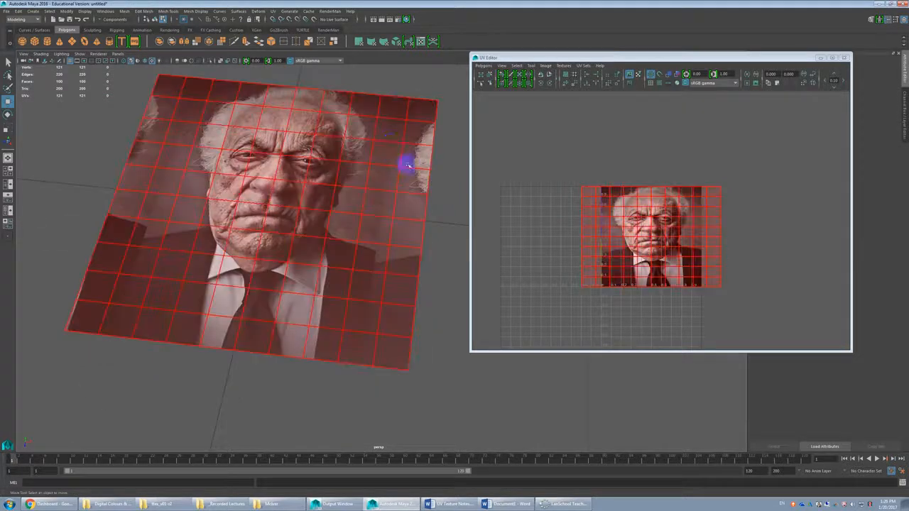
left_click(391, 126)
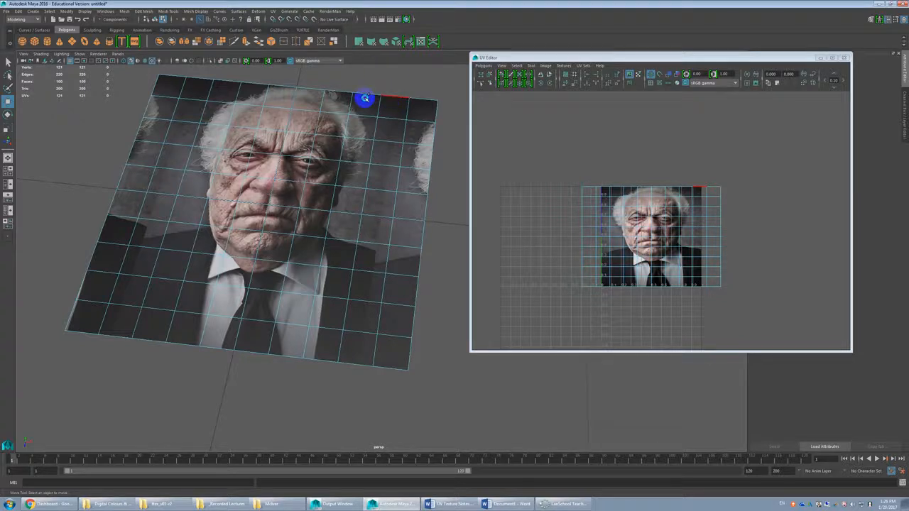
key("ctrl+shift+x")
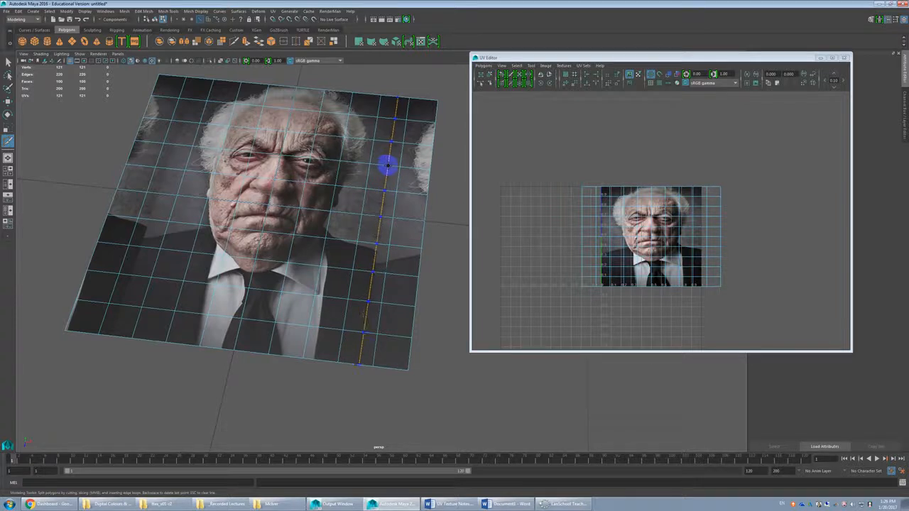
left_click(389, 166, "ctrl")
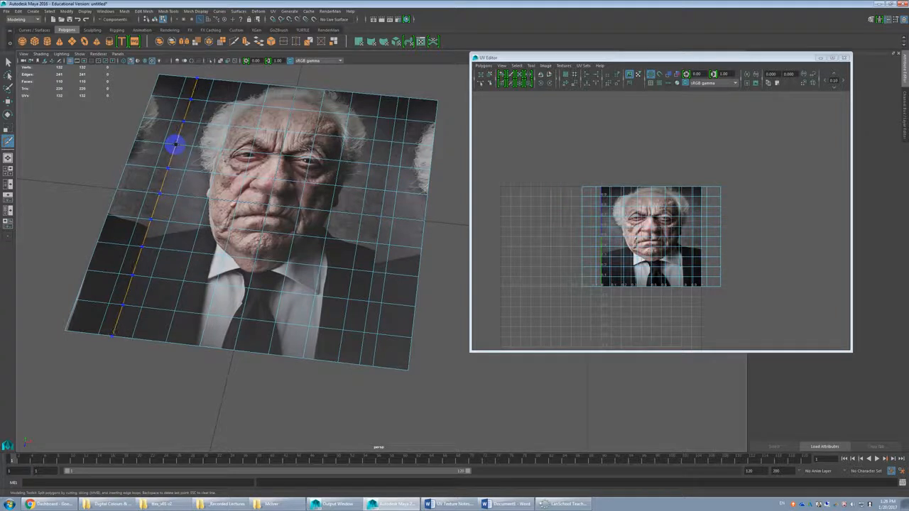
Step: Insert a lengthwise edge loop through the plane's second column from the left edge with the Multi-Cut tool
left_click(175, 145, "ctrl")
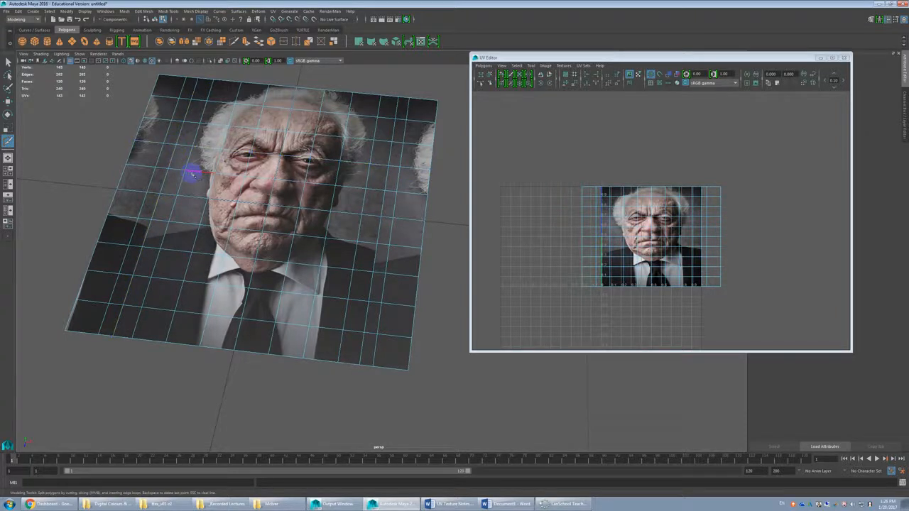
key("w")
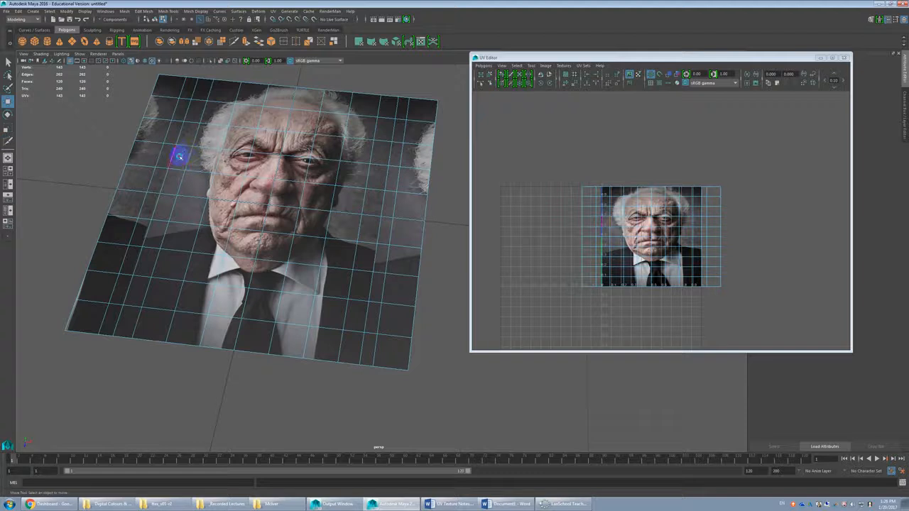
left_click_drag(180, 162, 219, 133, "alt")
Step: Delete the two face columns along the plane's left edge, where the portrait image repeats
left_click(132, 110)
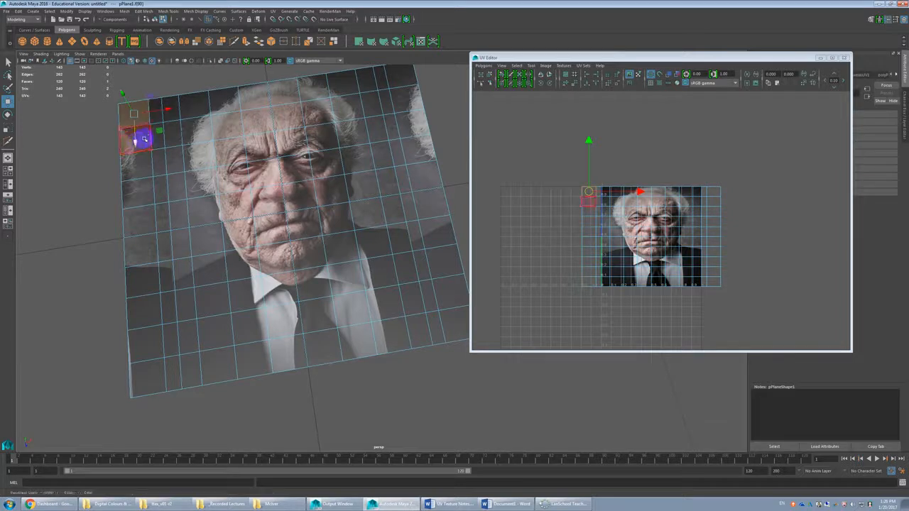
double_click(144, 139, "shift")
left_click(156, 118, "shift")
double_click(156, 134, "shift")
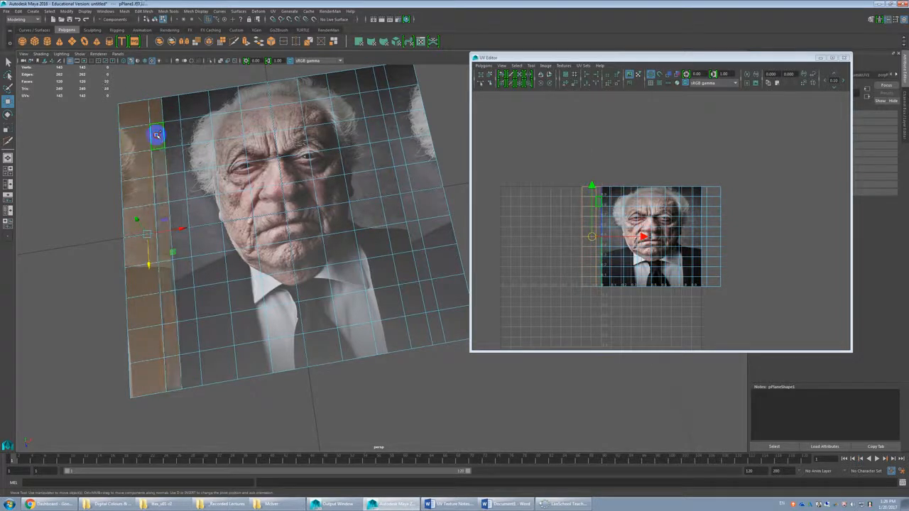
key("Delete")
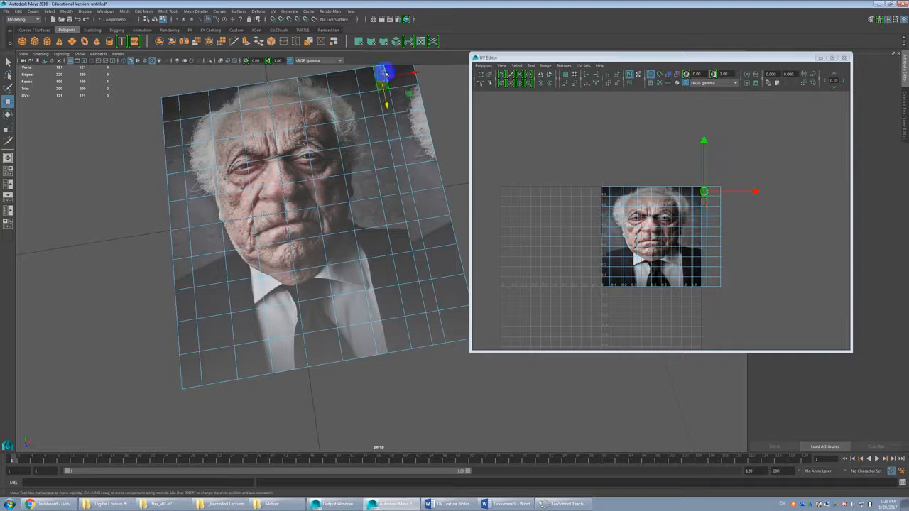
Step: Delete the two face columns along the plane's right edge, where the portrait image repeats
left_click(385, 91)
double_click(392, 103, "shift")
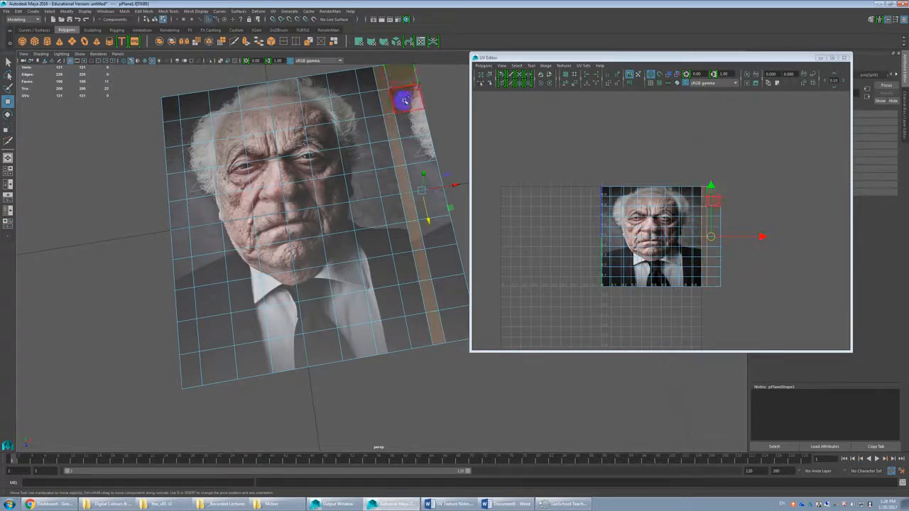
key("Delete")
Step: Return to object mode, select the trimmed plane and examine its proportions alongside its UVs
left_click_drag(400, 133, 411, 187, "alt")
right_click_drag(412, 187, 407, 204, "alt")
left_click_drag(407, 203, 424, 202, "alt")
key("F8")
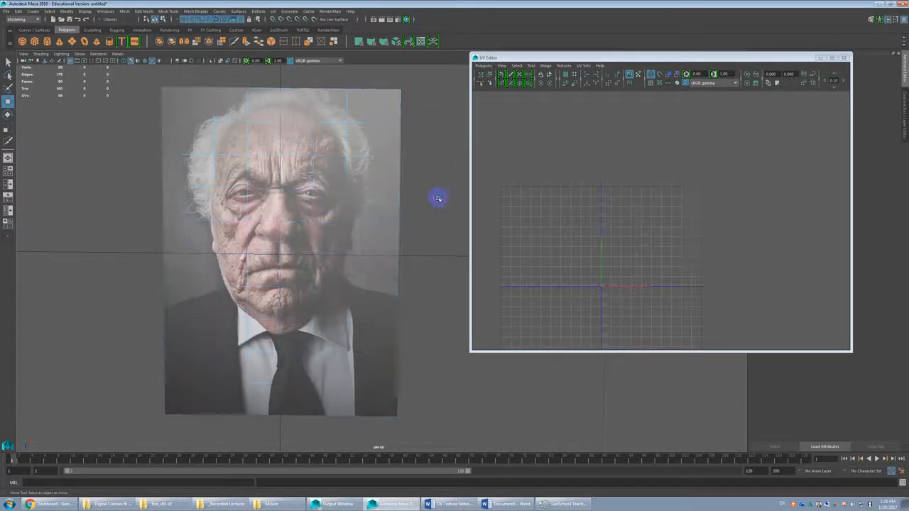
right_click_drag(443, 199, 397, 199, "alt")
left_click(328, 257)
mouse_move(433, 210)
left_mouse_down("alt")
mouse_move(421, 208)
mouse_move(430, 208)
left_mouse_up("alt")
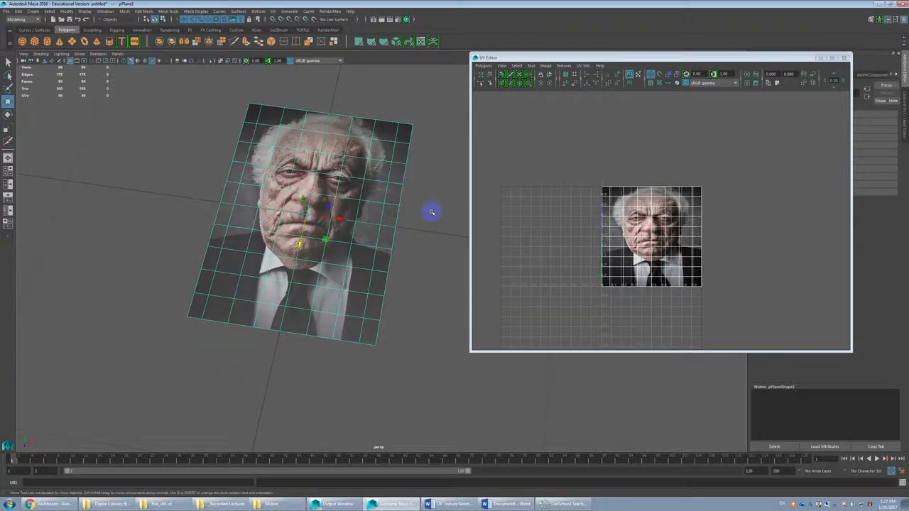
Step: Undo the face deletions, edge loops and UV scaling until the image fills the full square plane, and select the plane
key("ctrl+z")
key("ctrl+z")
key("ctrl+z")
key("ctrl+z")
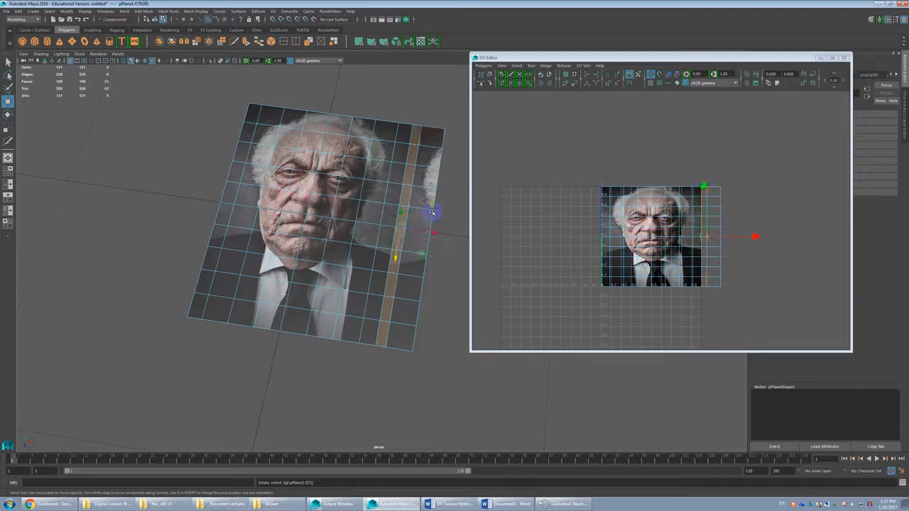
key("ctrl+z")
key("ctrl+z")
key("ctrl+z")
key("ctrl+z")
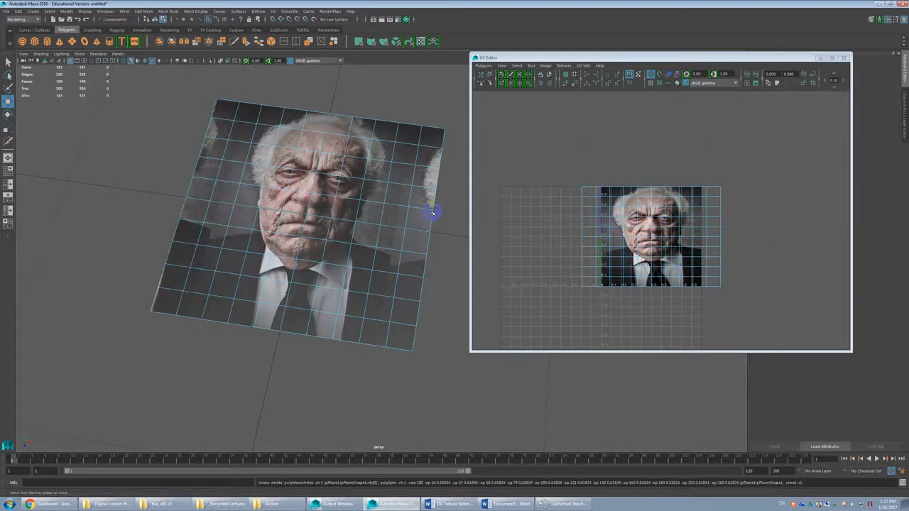
key("ctrl+z")
key("ctrl+z")
key("ctrl+z")
key("ctrl+z")
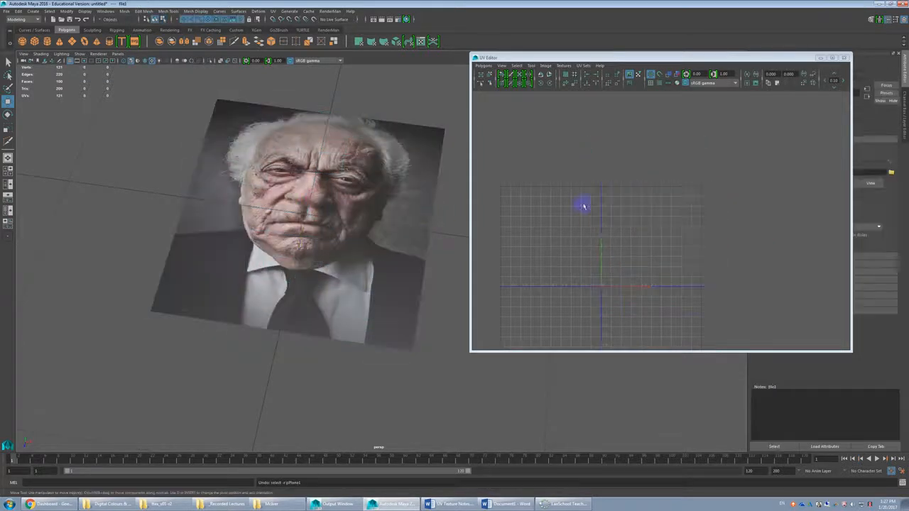
left_click(313, 226)
left_click_drag(313, 226, 343, 240, "alt")
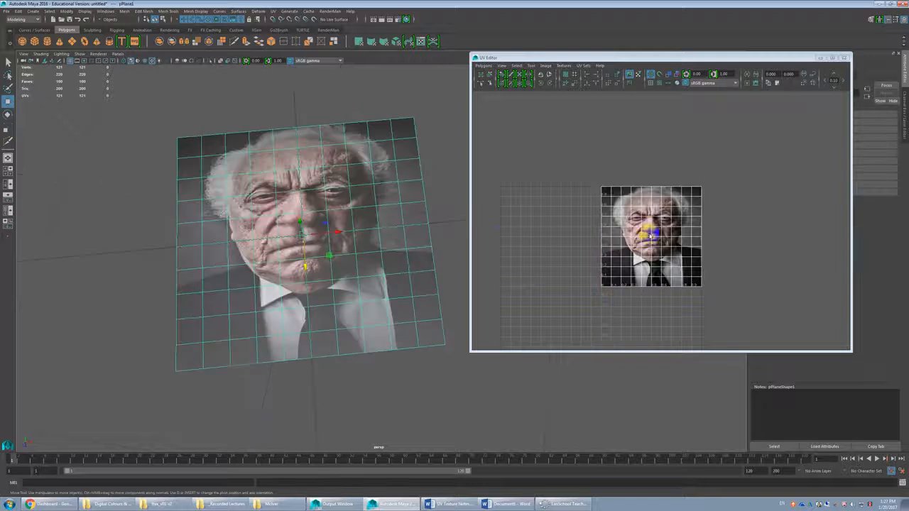
Step: Open unnamed.jpg from its folder in Photoshop
left_click(270, 504)
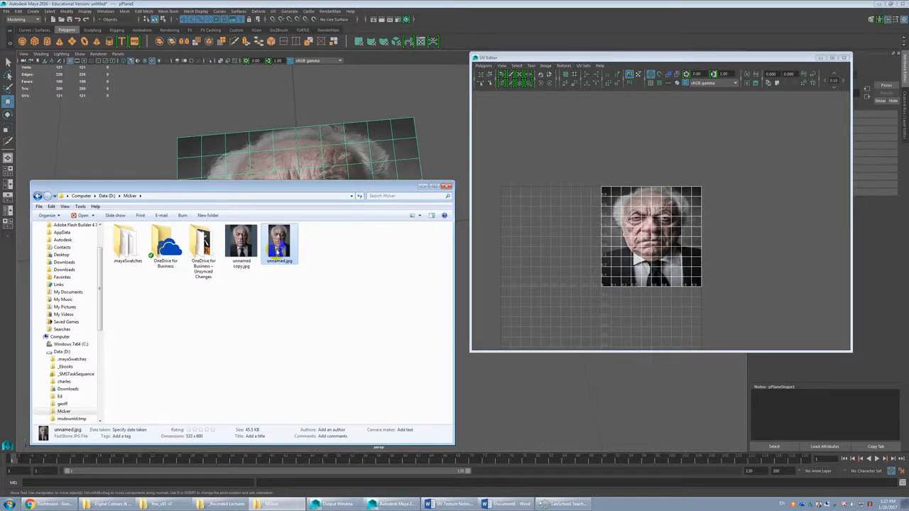
right_click(278, 249)
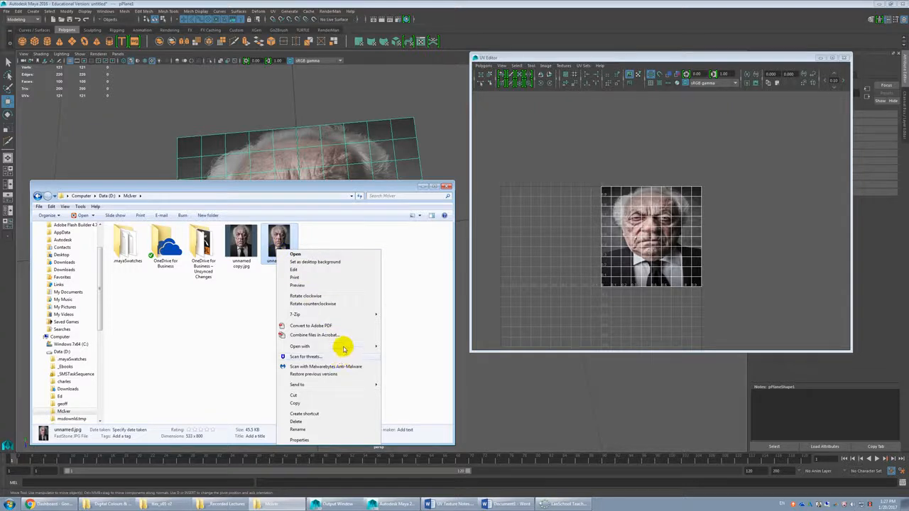
mouse_move(343, 347)
left_click(402, 349)
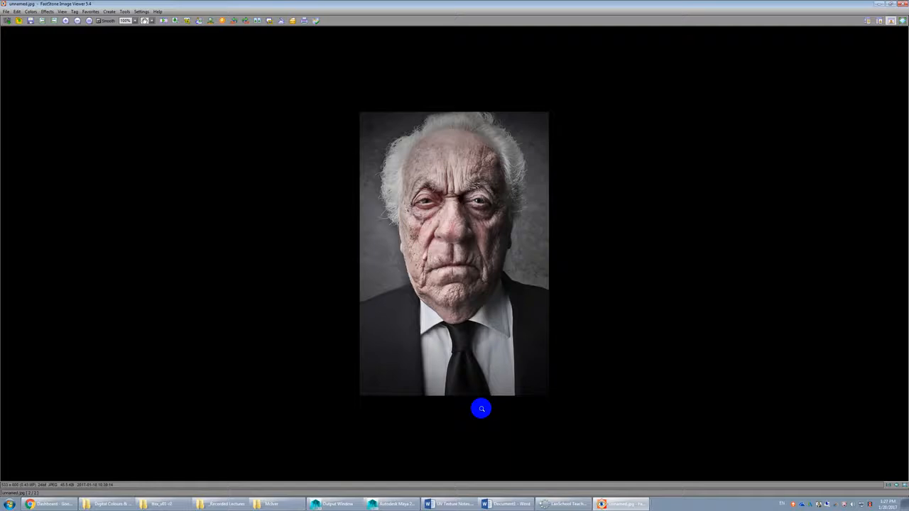
left_click(632, 492)
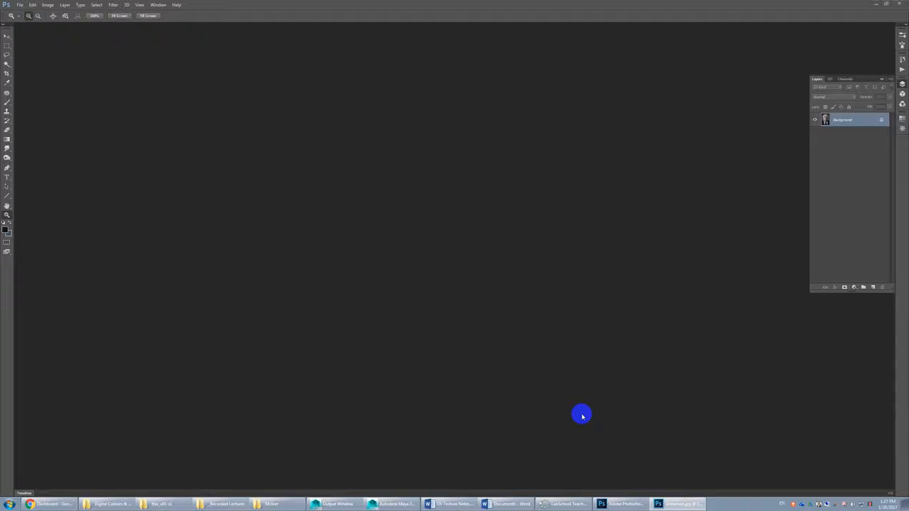
Step: Switch to the UV Texture Notes document in Word and examine its list of common square texture sizes
left_click(505, 503)
left_click(448, 504)
left_click_drag(543, 78, 247, 30)
scroll(422, 227, "down", 3)
scroll(301, 171, "up", 1)
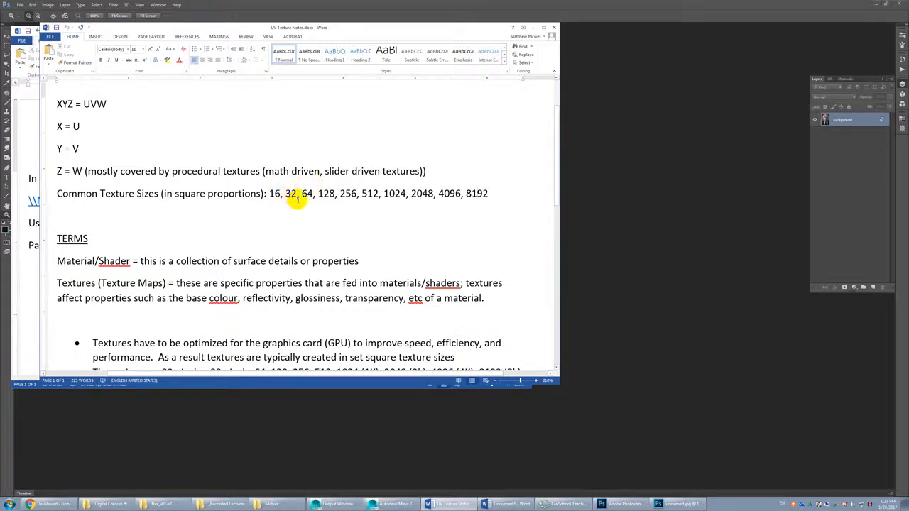
left_click_drag(303, 198, 328, 199)
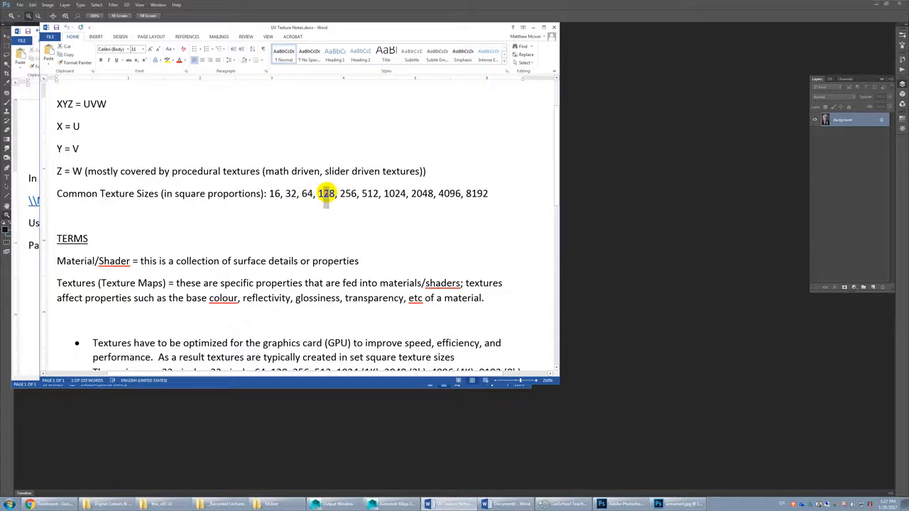
double_click(393, 193)
left_click(449, 193)
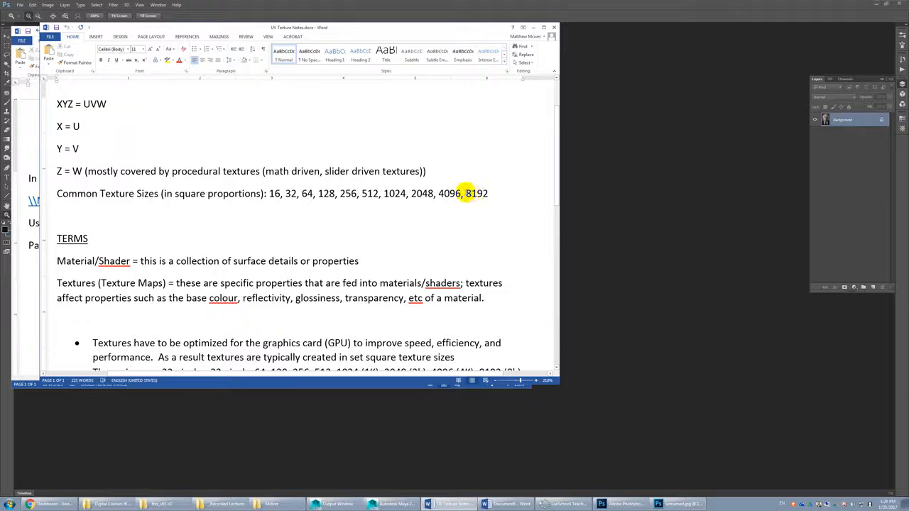
left_click_drag(493, 194, 415, 193)
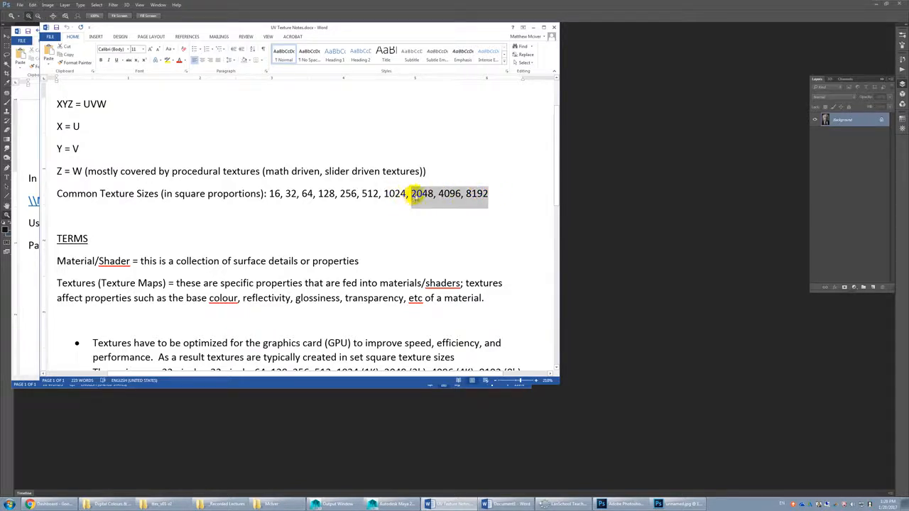
left_click_drag(424, 198, 468, 192)
left_click(472, 193)
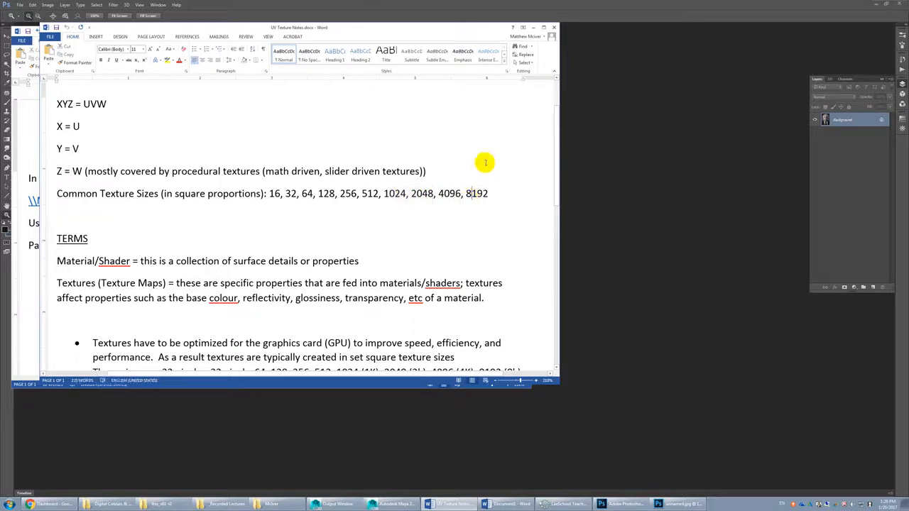
Step: Minimize the texture notes and switch back to the unnamed.jpg image in Photoshop
left_click(533, 27)
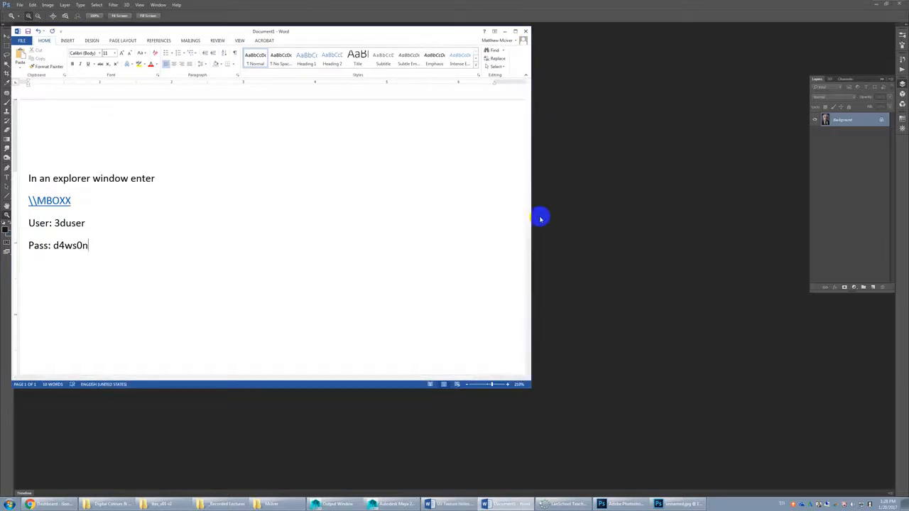
left_click(560, 226)
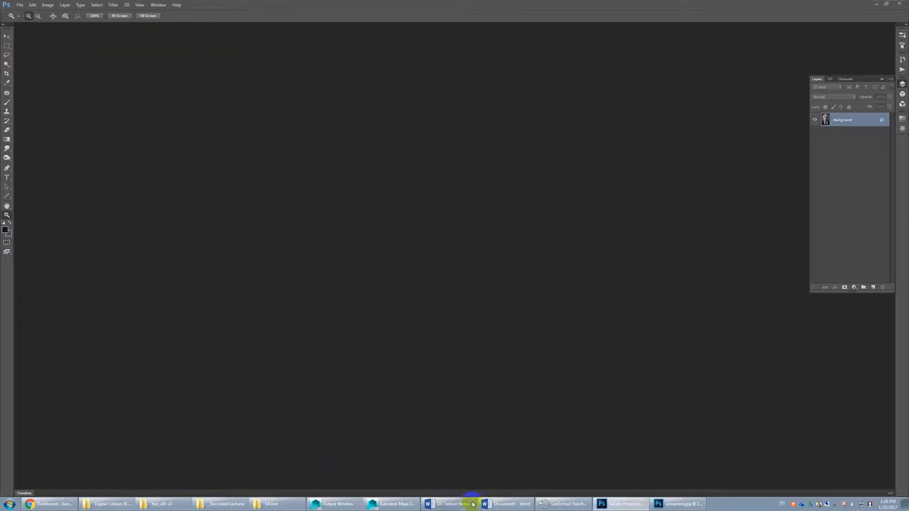
left_click(272, 504)
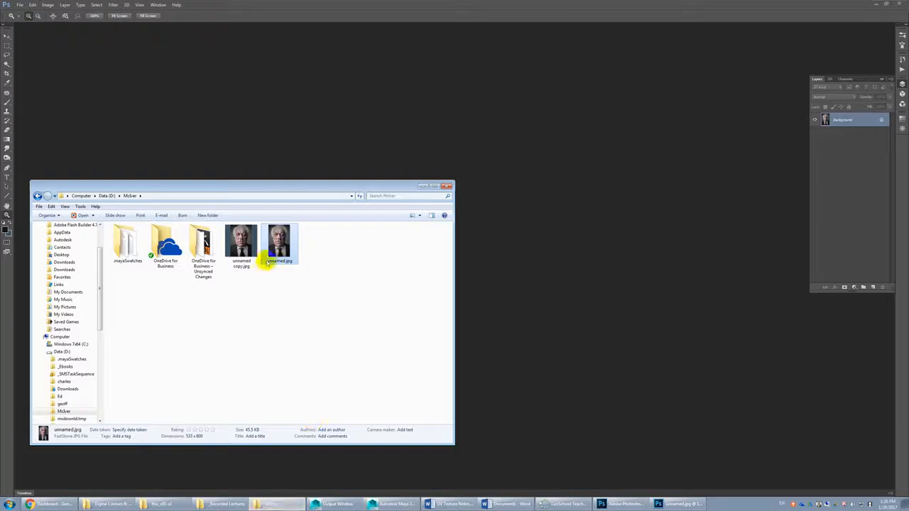
left_click(528, 271)
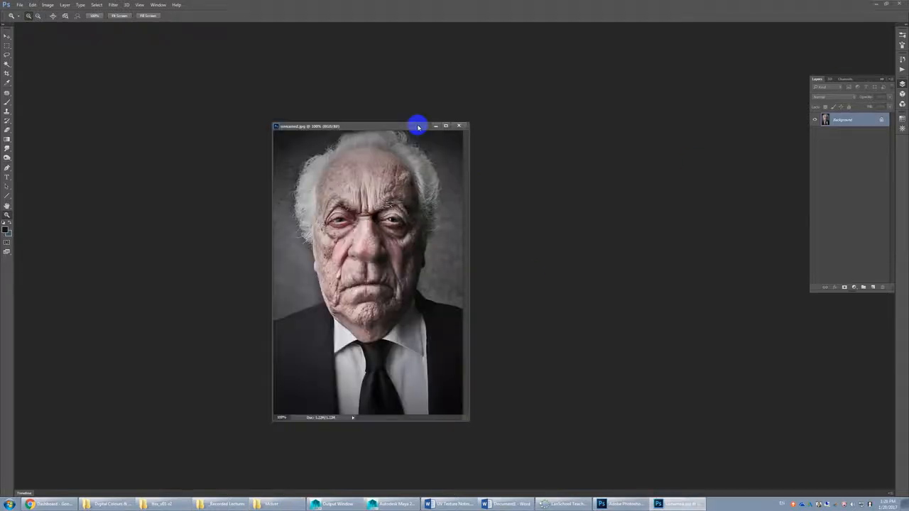
Step: Dock the floating unnamed.jpg window by consolidating all open documents into tabs
double_click(419, 126)
left_click(886, 4)
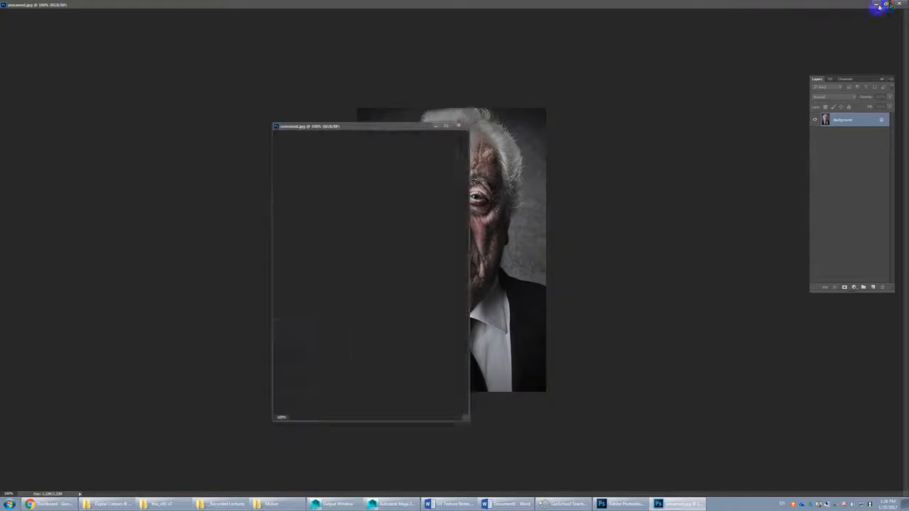
left_click(157, 5)
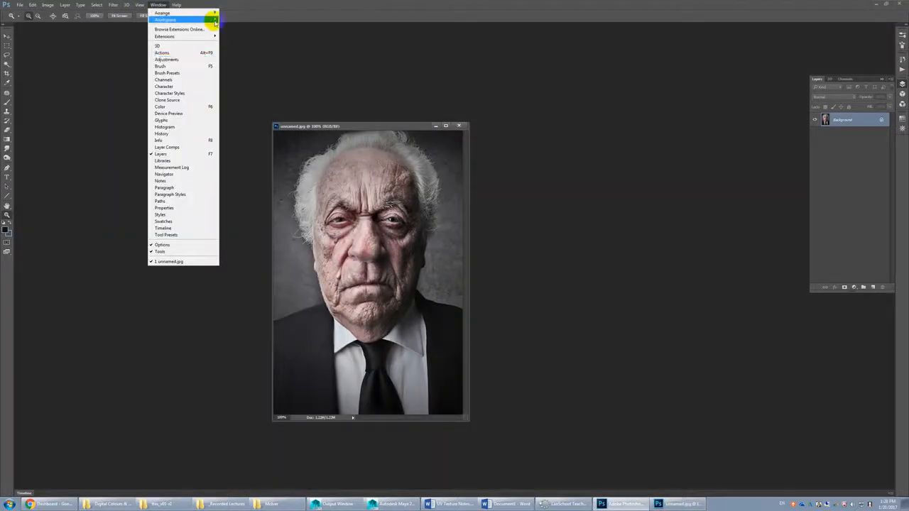
mouse_move(206, 20)
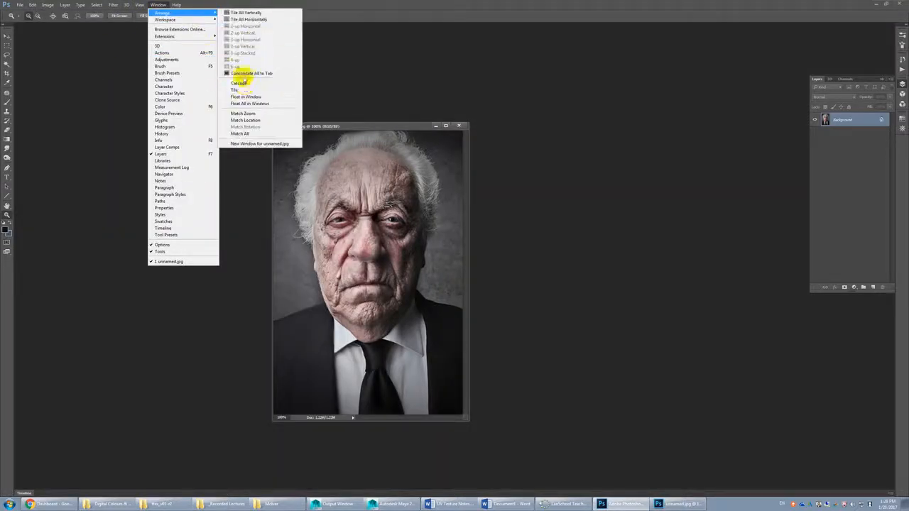
left_click(252, 73)
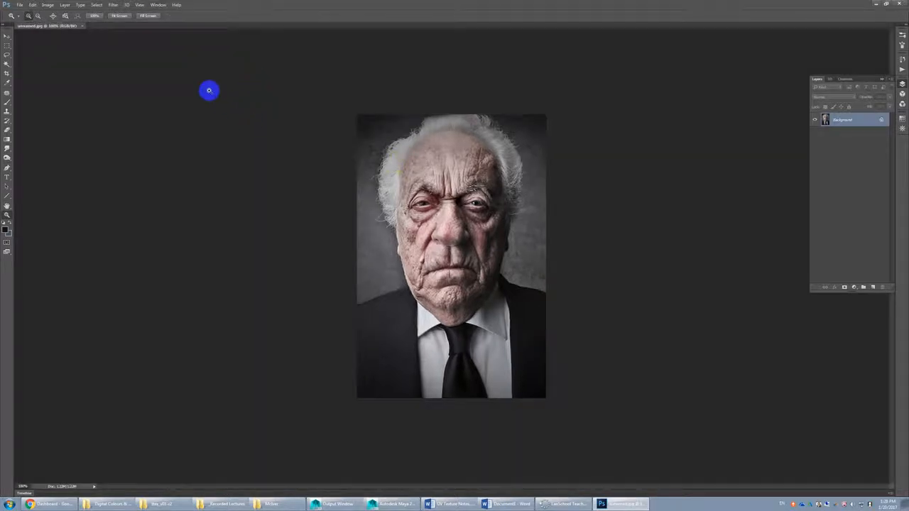
Step: Set the canvas width to 800 pixels to match the height, extending it with the background colour from the centre
left_click(47, 5)
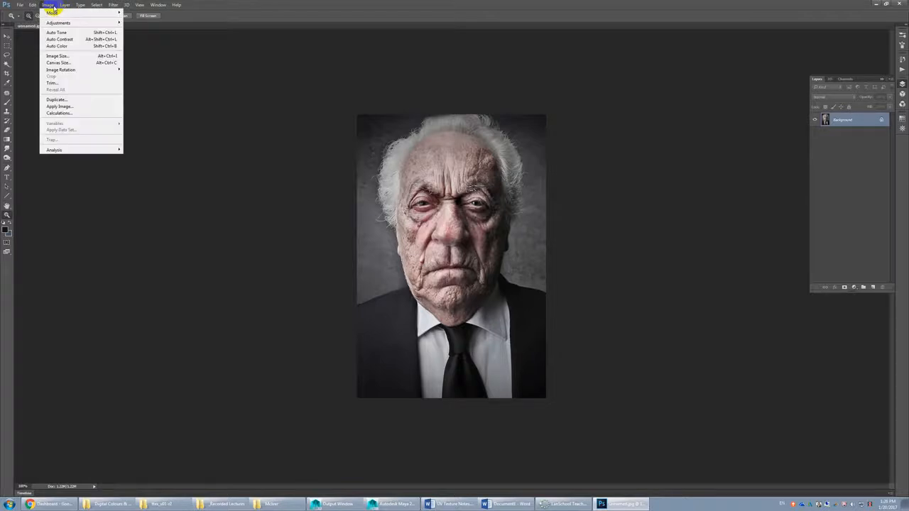
left_click(97, 63)
left_click(202, 175)
left_click(200, 187)
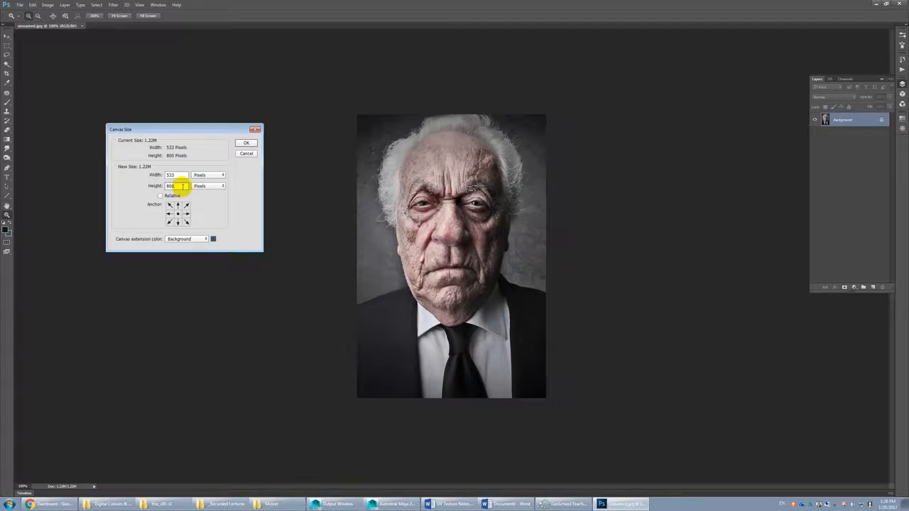
mouse_move(182, 187)
left_mouse_down()
mouse_move(142, 187)
mouse_move(172, 175)
mouse_move(156, 175)
left_mouse_up()
type("800")
left_click(211, 200)
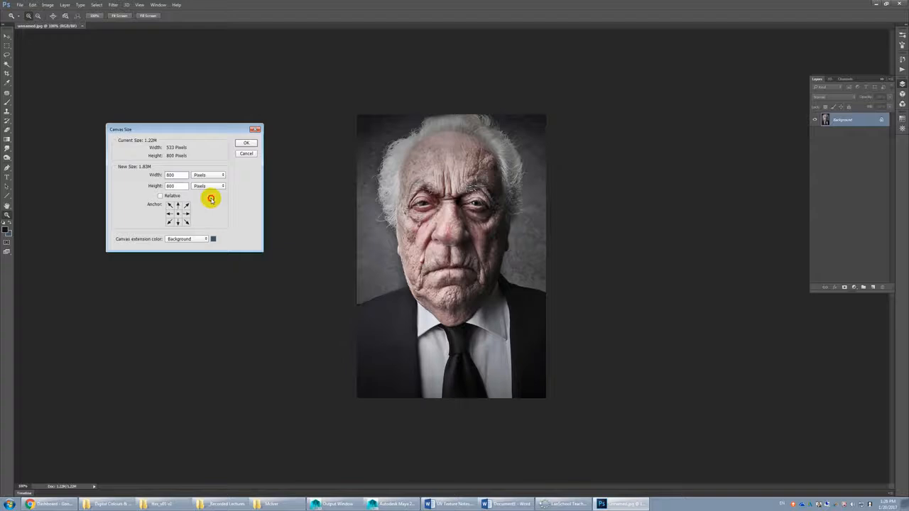
left_click(245, 144)
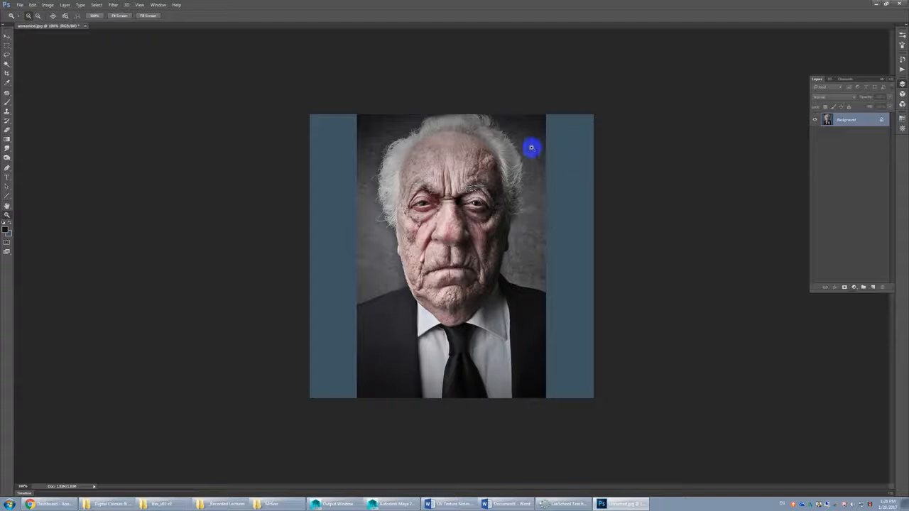
Step: Set the background colour to black (#000000)
left_click(7, 234)
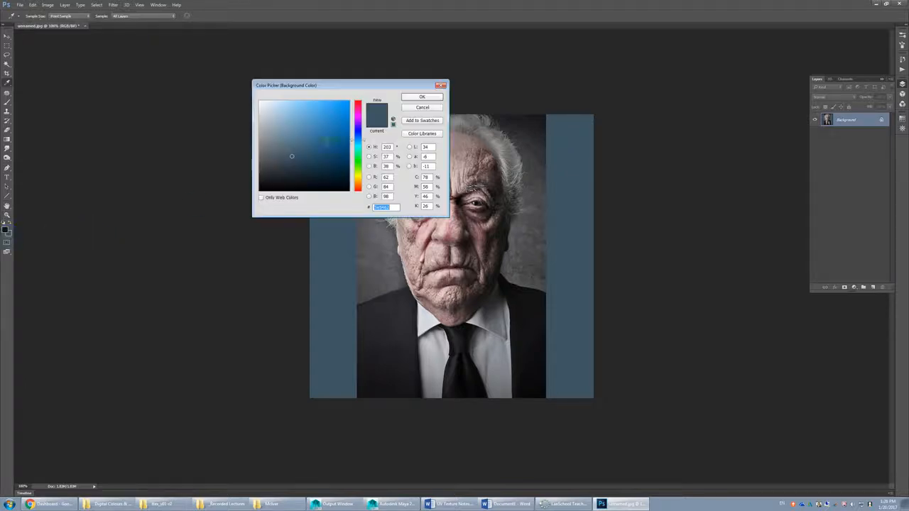
left_click(422, 97)
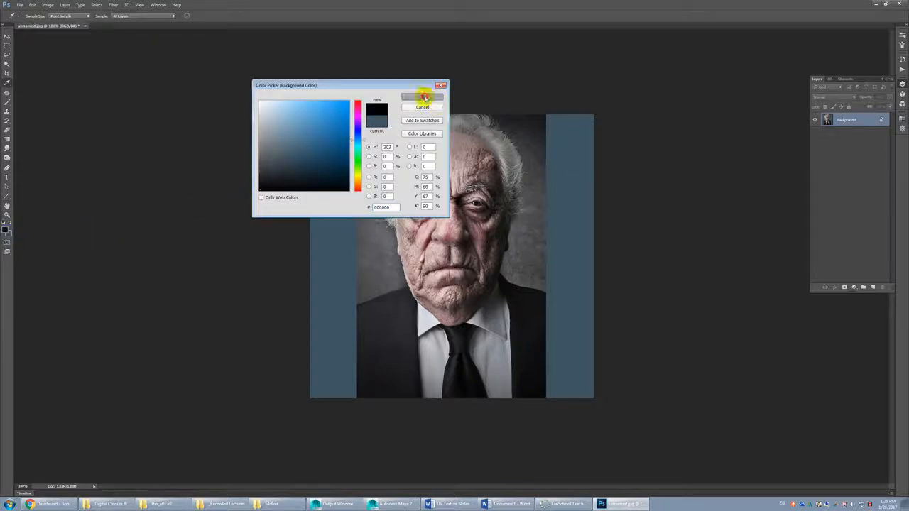
Step: Undo the blue canvas extension and set the canvas width to 800 pixels again, extended with the black background colour
key("ctrl+z")
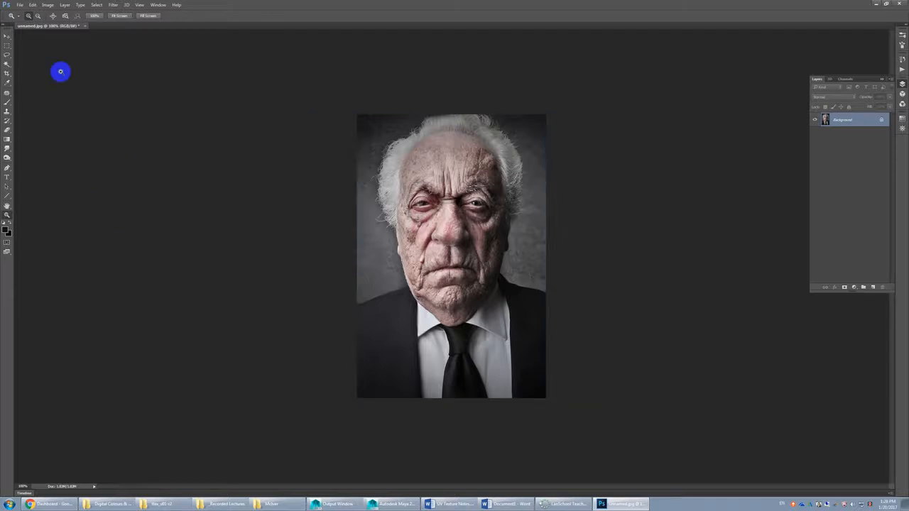
left_click(47, 5)
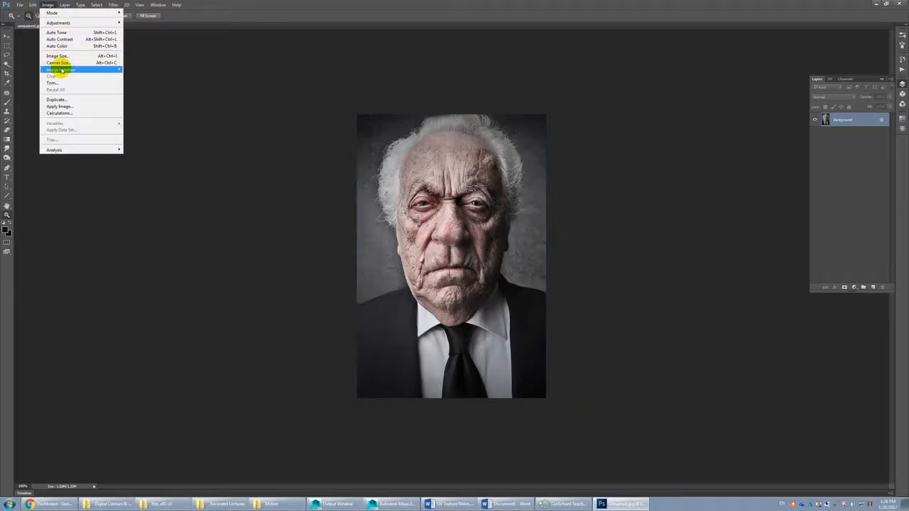
left_click(69, 68)
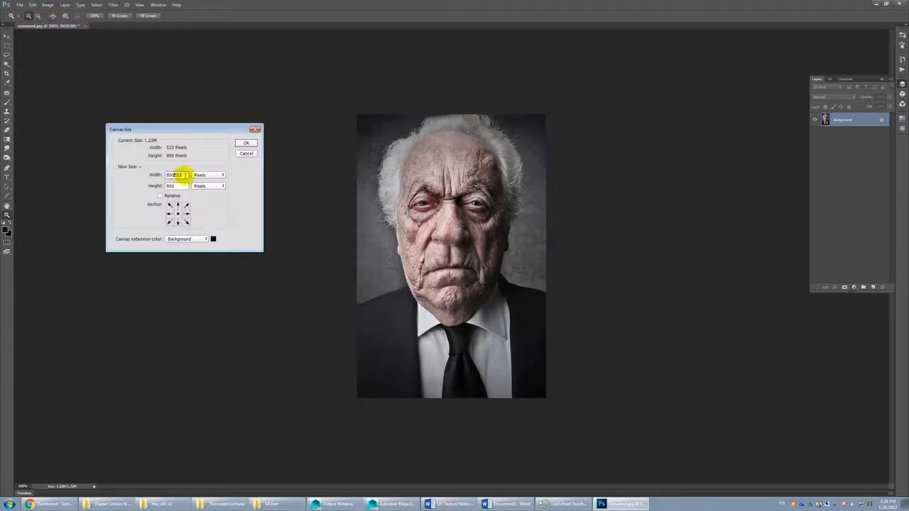
type("800")
left_click(245, 144)
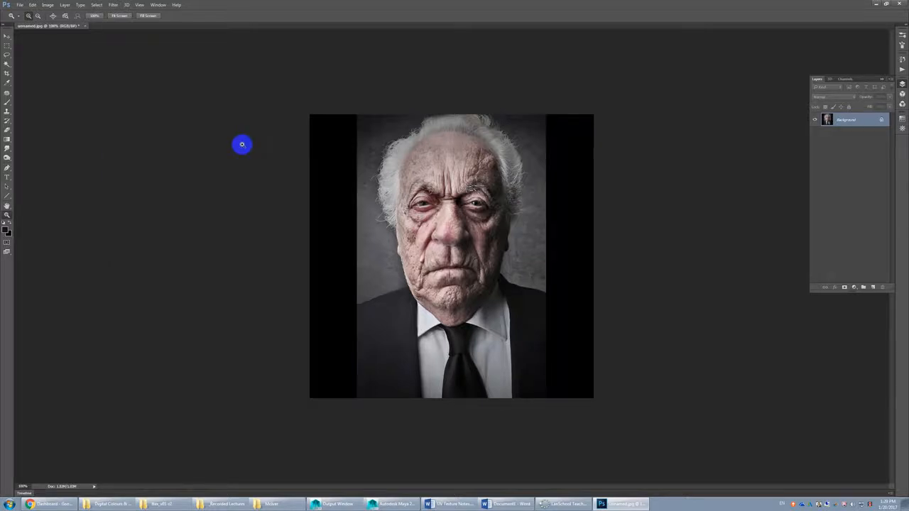
Step: Save the squared image as the JPEG unnamed copy.jpg in the same folder, replacing the existing file
key("ctrl+shift+s")
double_click(241, 65)
left_click(469, 254)
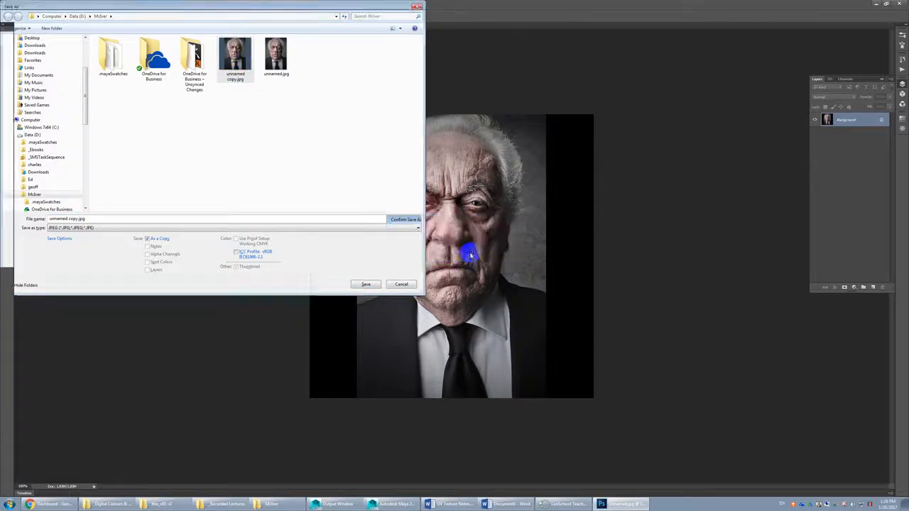
left_click(382, 101)
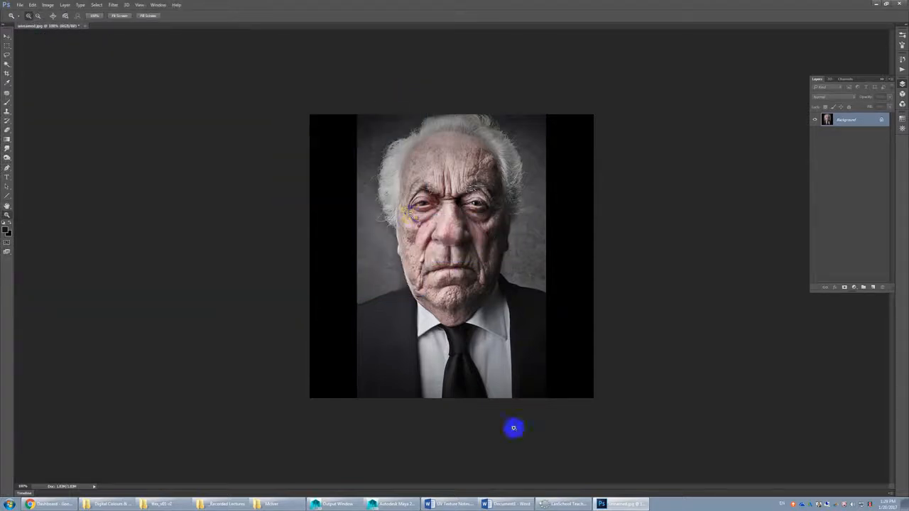
Step: Switch to Maya and replace the image in the Blinn material's colour file texture with unnamed copy.jpg
left_click(394, 503)
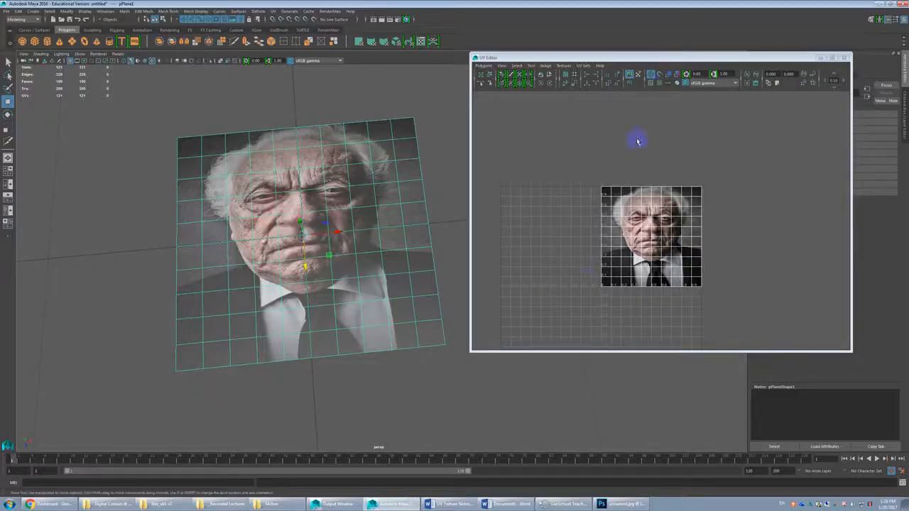
left_click_drag(644, 58, 536, 67)
left_click_drag(301, 266, 327, 252, "alt")
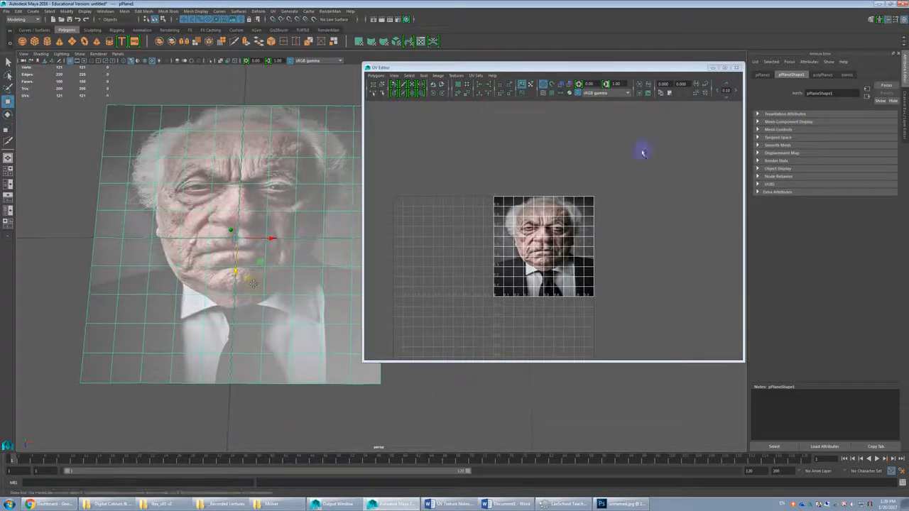
left_click(847, 75)
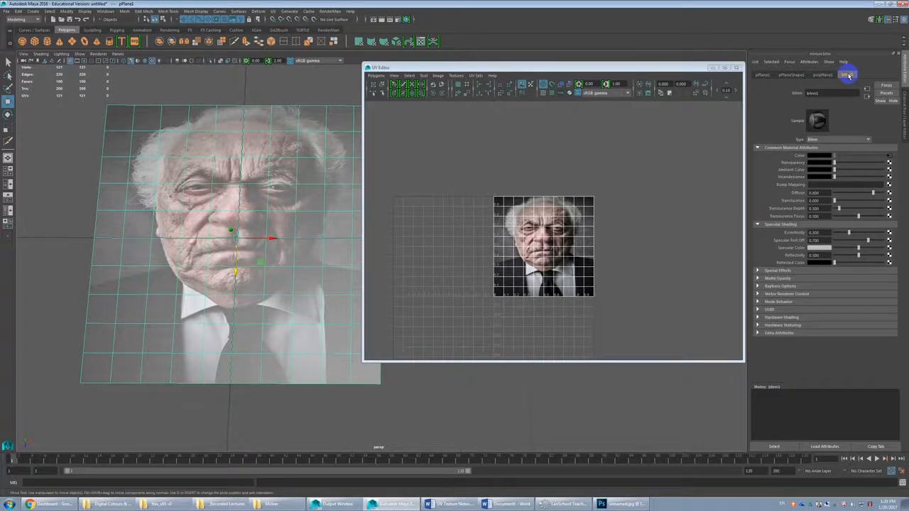
left_click(890, 159)
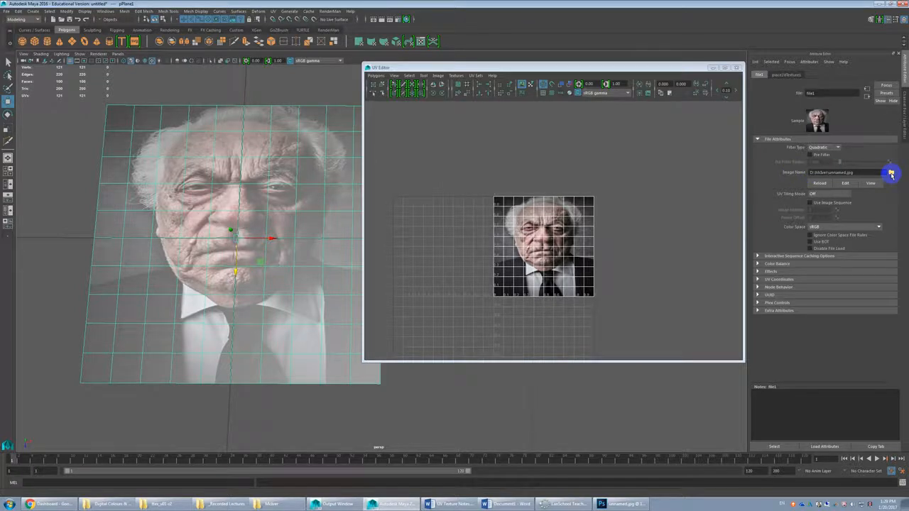
left_click(891, 173)
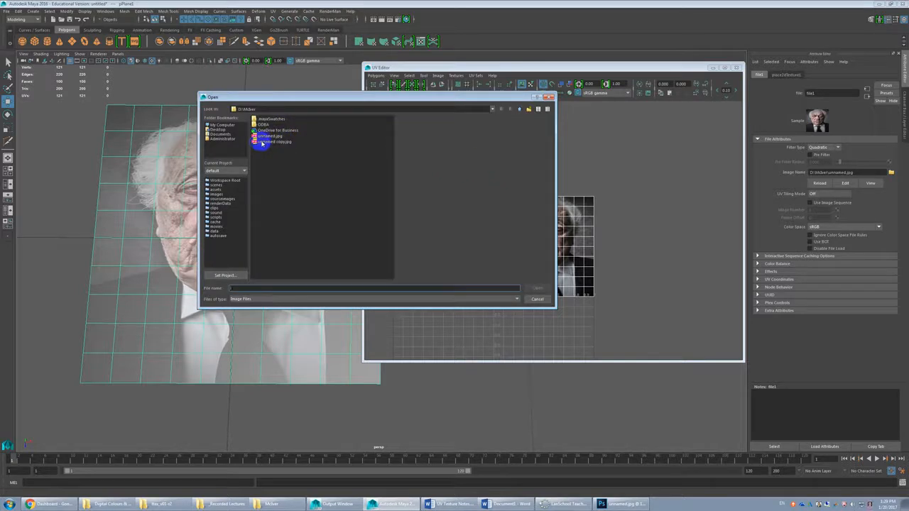
left_click(273, 142)
double_click(270, 142)
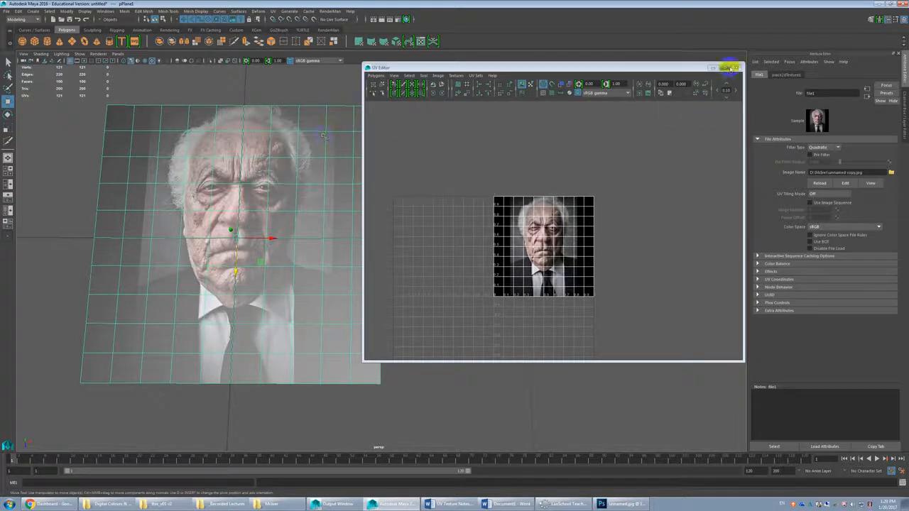
Step: Close the UV Editor and examine how the squared portrait texture fits the plane from different angles
left_click(735, 68)
left_click_drag(284, 269, 459, 200, "alt")
scroll(459, 201, "down", 5)
middle_click_drag(456, 213, 429, 247, "alt")
scroll(428, 248, "down", 3)
left_click_drag(428, 248, 443, 240, "alt")
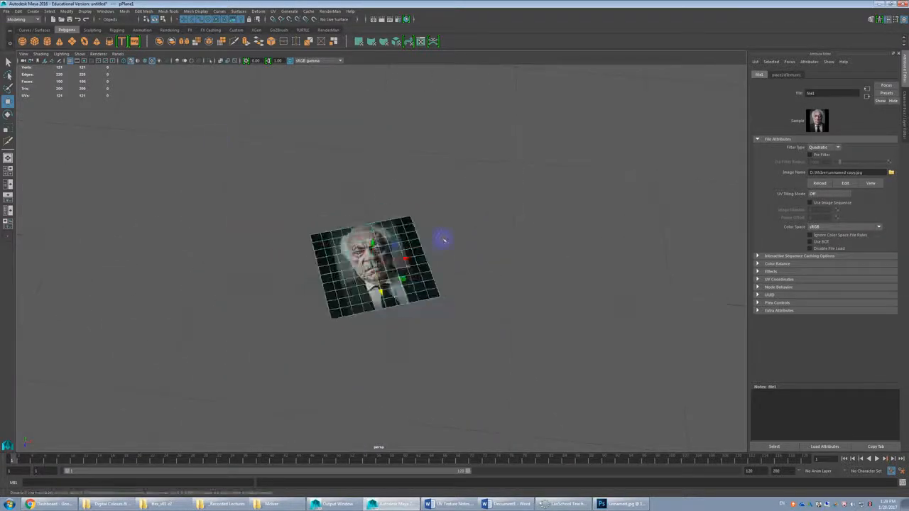
Step: Start a new empty scene
left_click(6, 11)
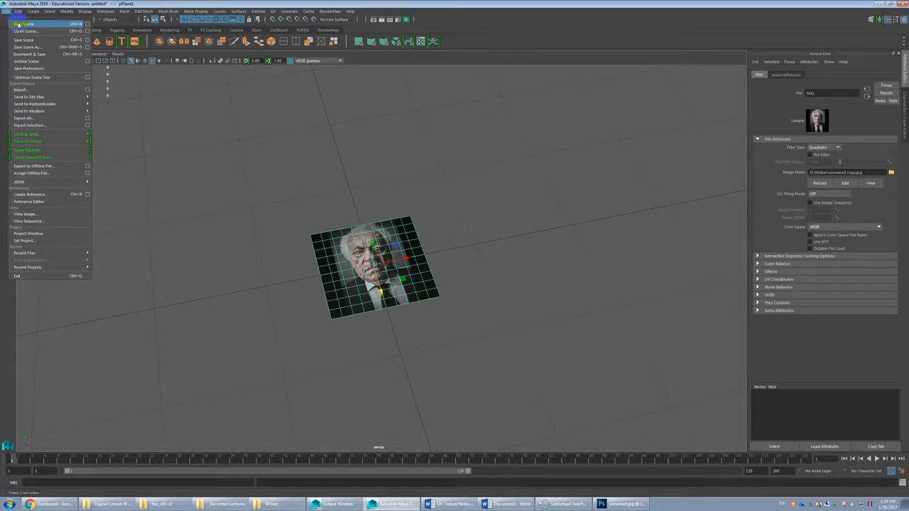
left_click(18, 24)
left_click(458, 254)
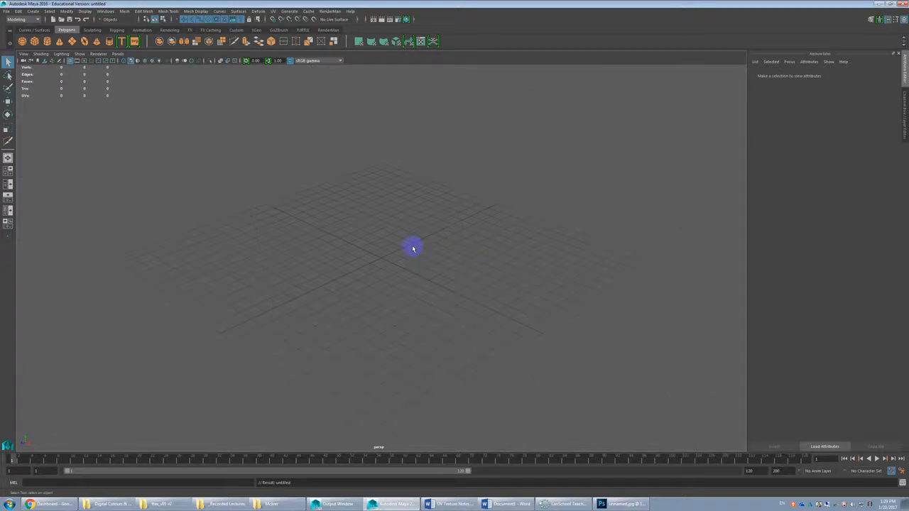
Step: Create a polygon plane at the centre of the grid
left_click(72, 42)
scroll(403, 260, "up", 5)
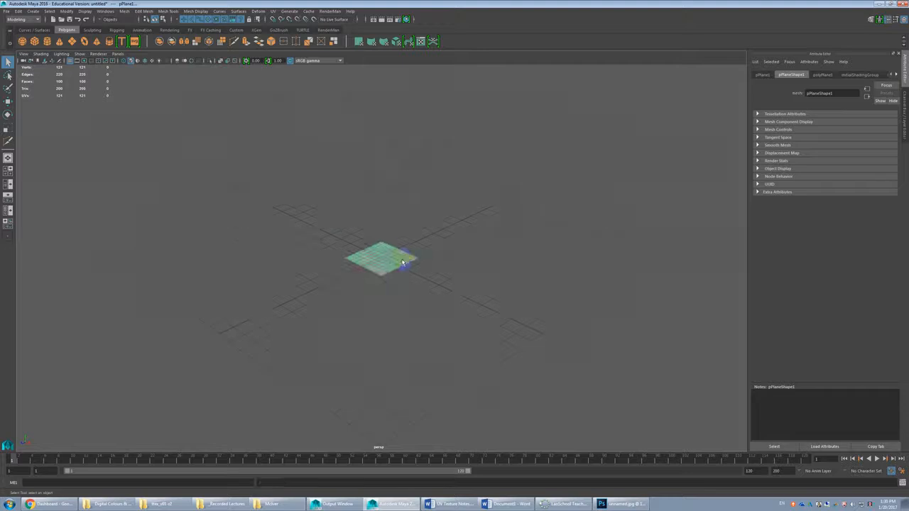
scroll(405, 262, "up", 2)
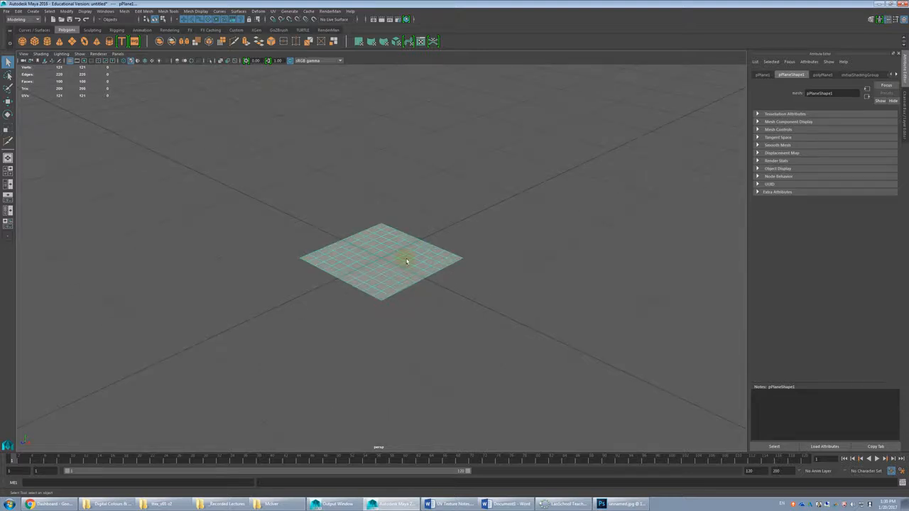
scroll(409, 267, "up", 3)
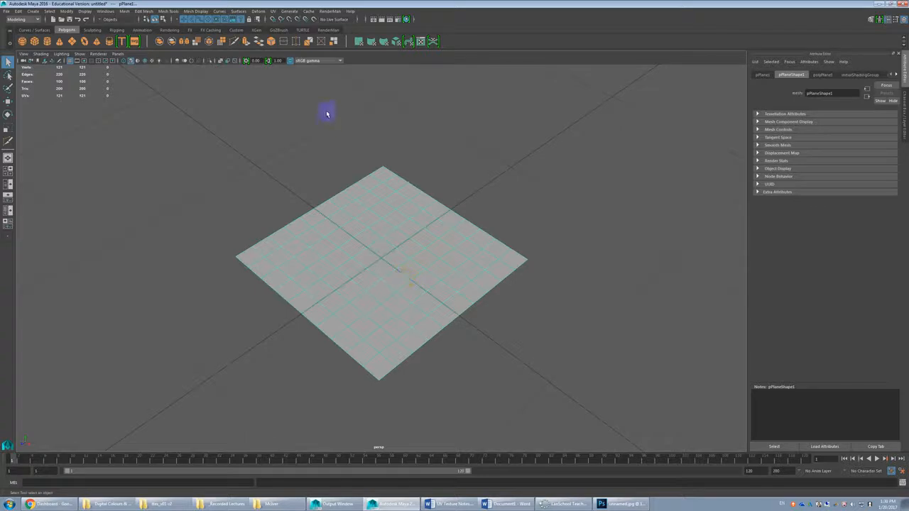
Step: Open the UV Editor for the plane and arrange it so that the plane stays in view beside it
left_click(276, 12)
left_click(289, 36)
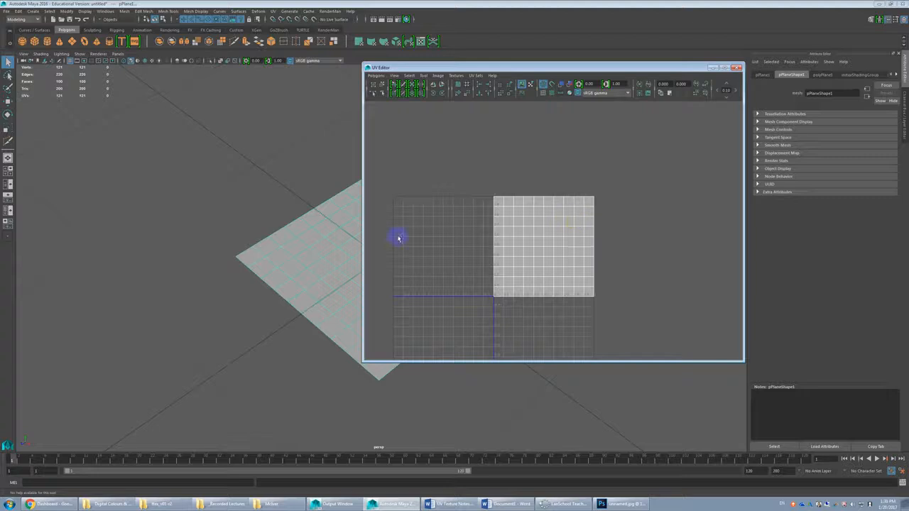
scroll(344, 240, "down", 2)
middle_click_drag(352, 242, 294, 213, "alt")
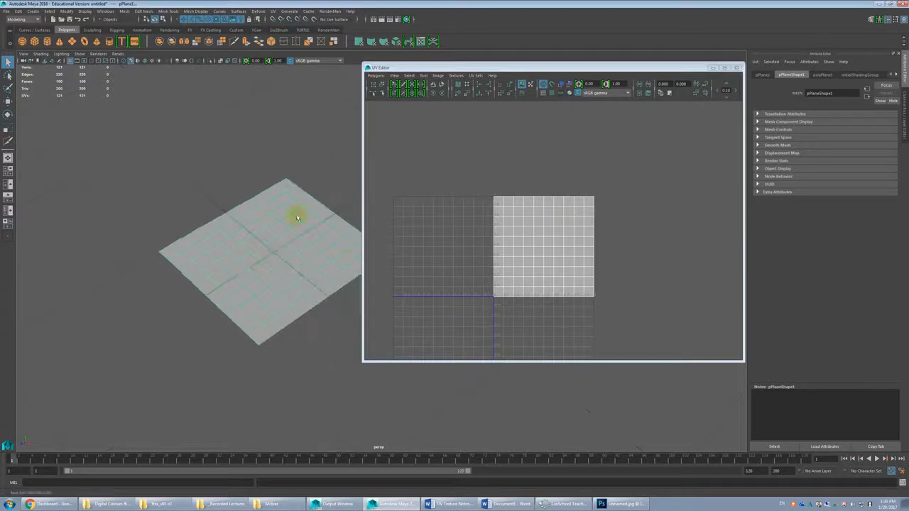
left_click_drag(457, 65, 477, 65)
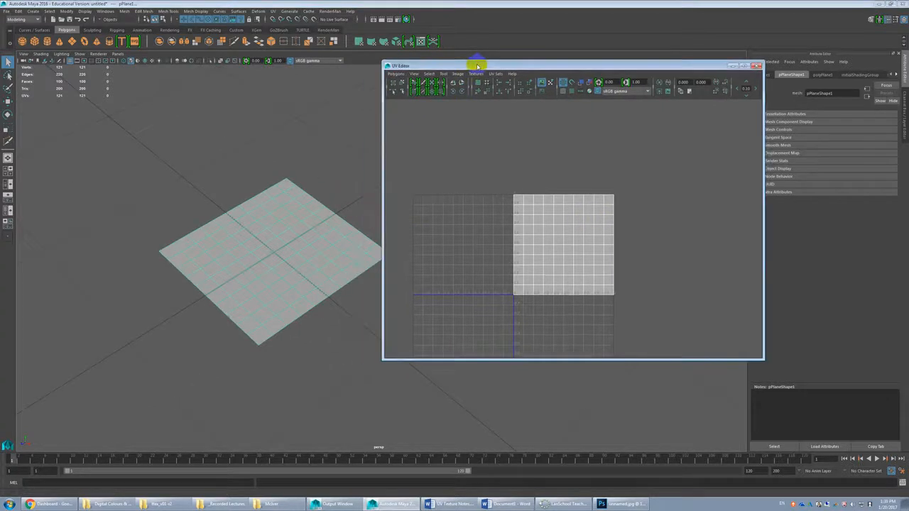
Step: Assign a new Blinn material to the plane and map its colour with a Checker texture
left_click(289, 198)
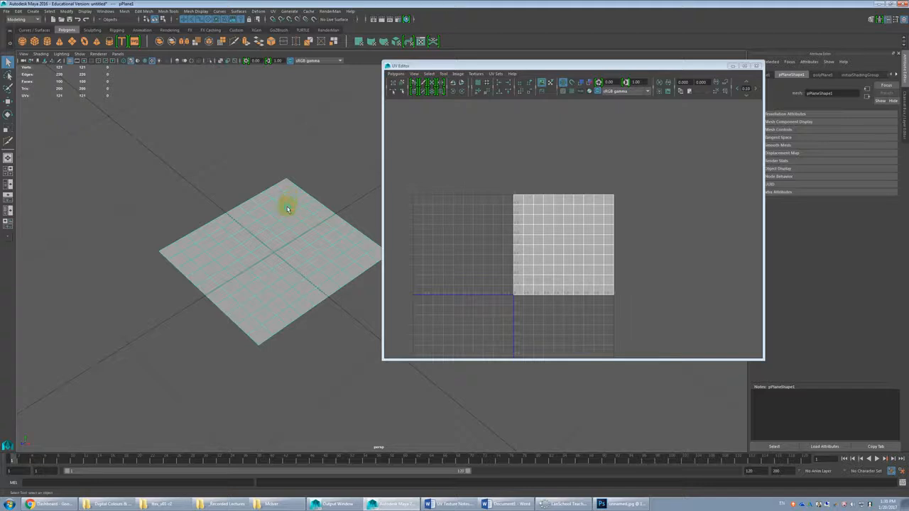
left_click(298, 385)
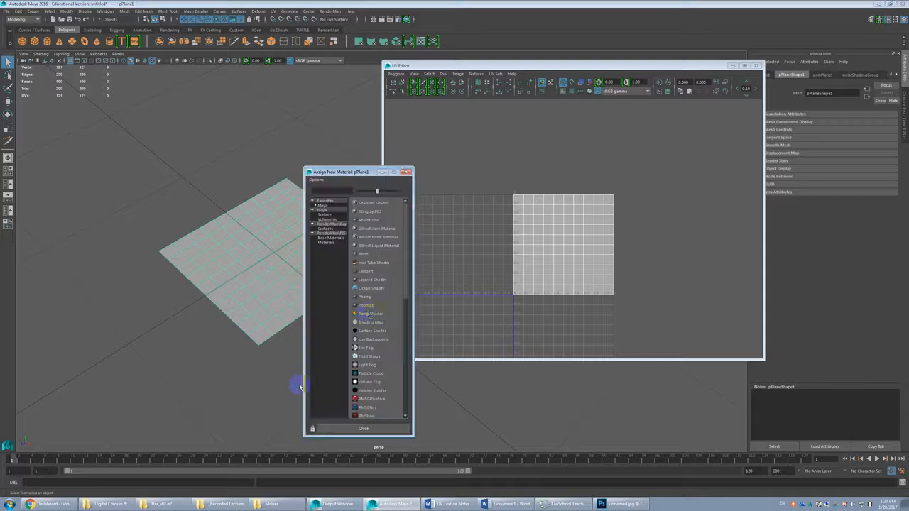
left_click(366, 253)
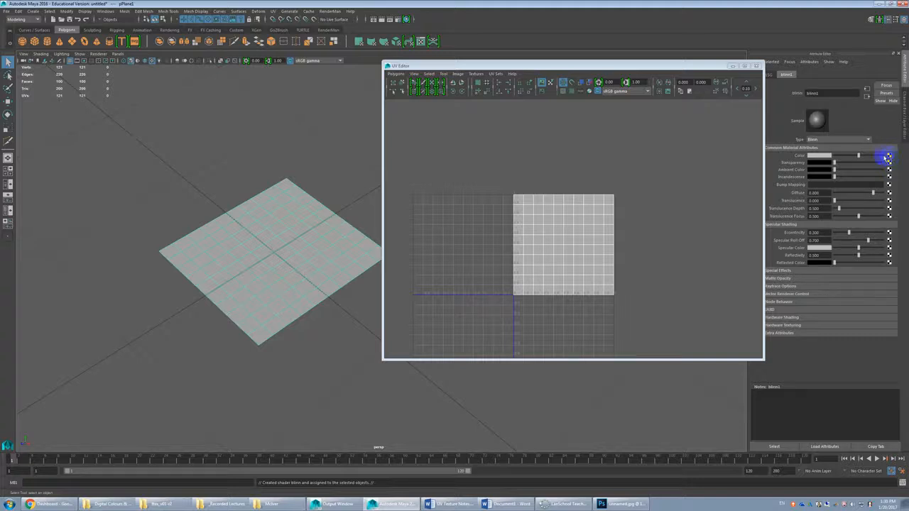
left_click(890, 158)
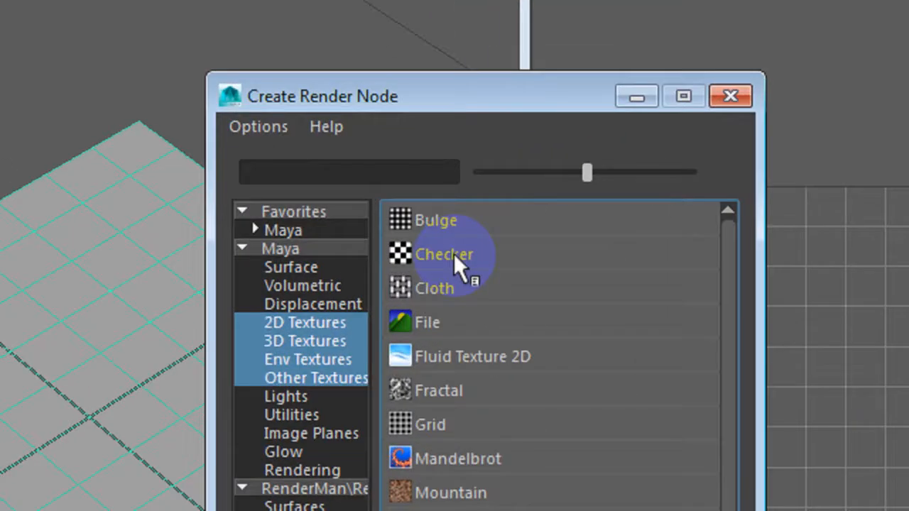
left_click(448, 254)
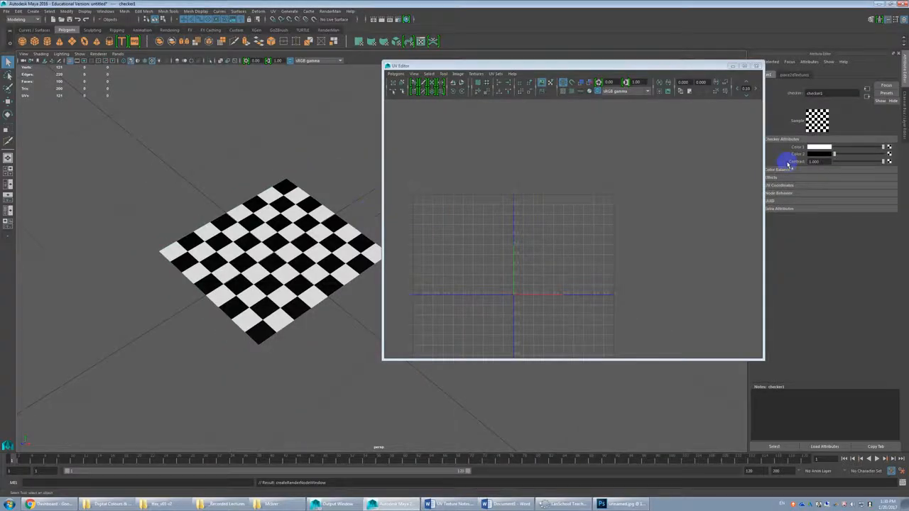
Step: Close the UV Editor and lighten the checker texture's Color 2 from black to light grey
left_click(643, 67)
left_click_drag(633, 67, 603, 64)
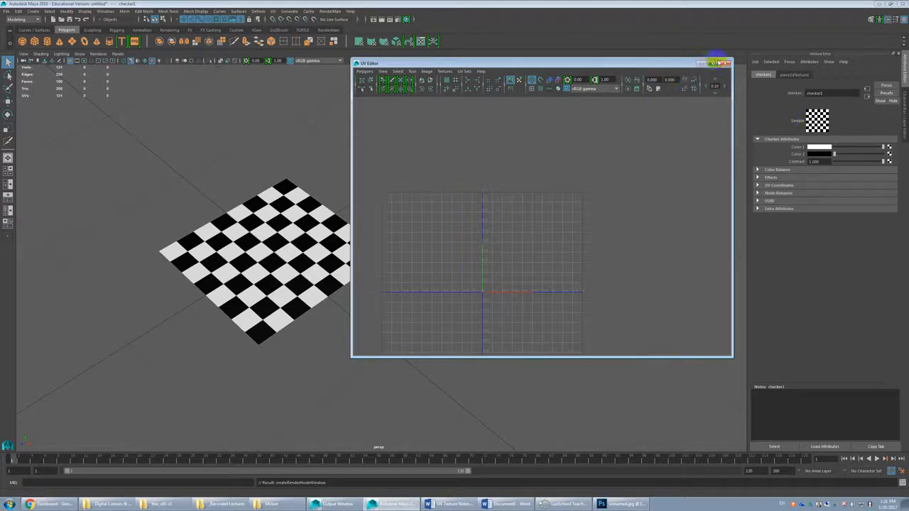
left_click(725, 64)
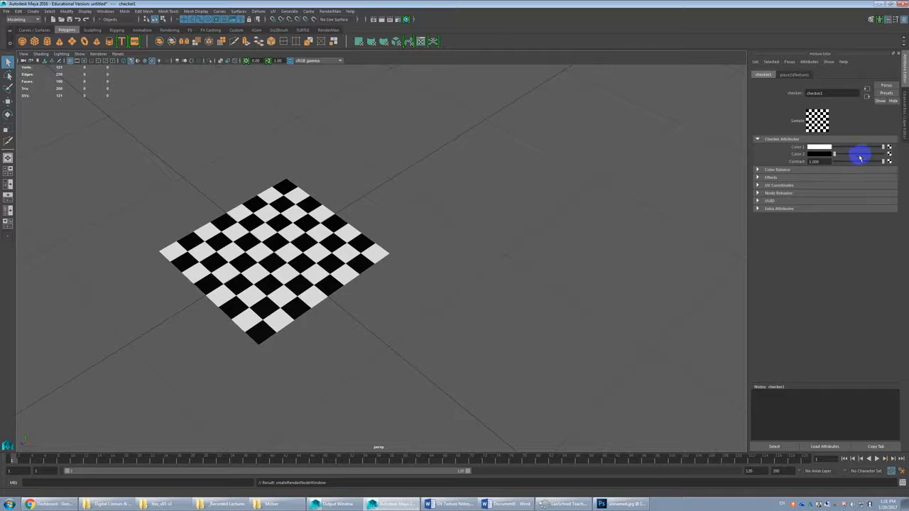
left_click_drag(860, 156, 867, 154)
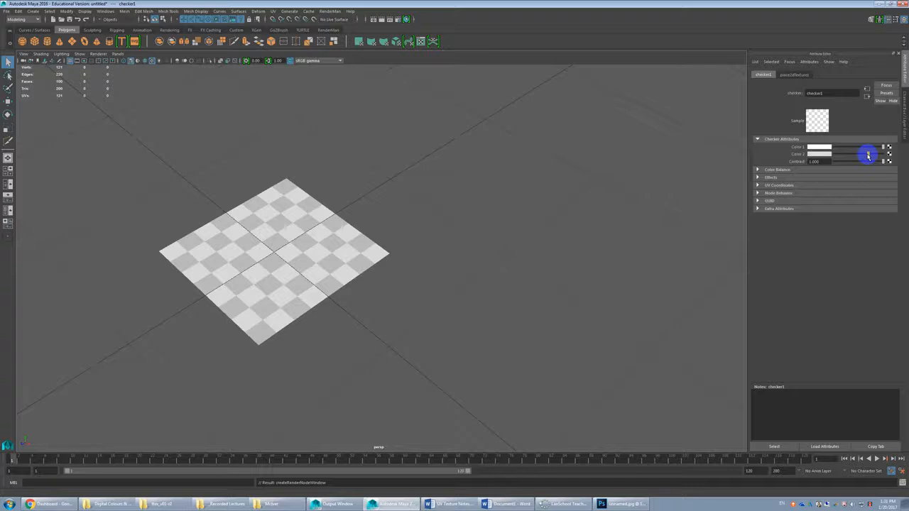
left_click_drag(868, 155, 865, 156)
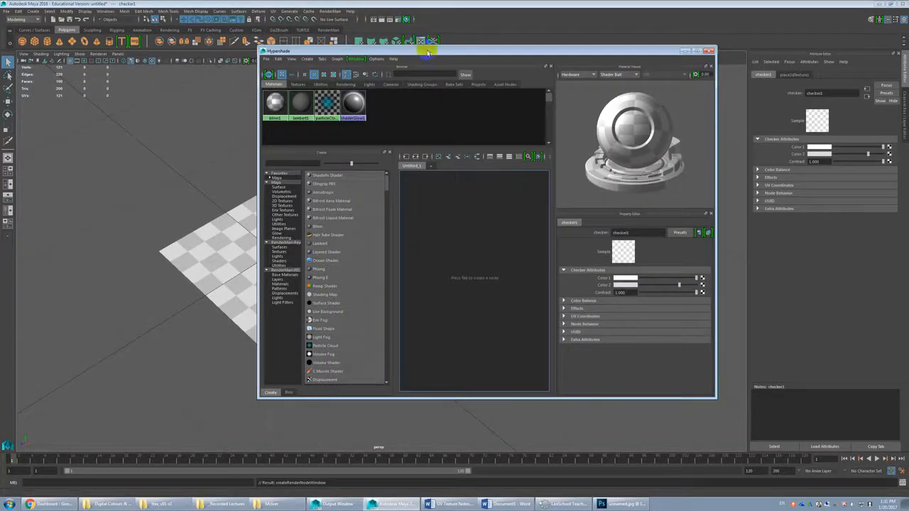
Step: Open the Hypershade and inspect the scene's materials, ending with the attributes of the plane's checkered Blinn material
left_click_drag(427, 50, 444, 52)
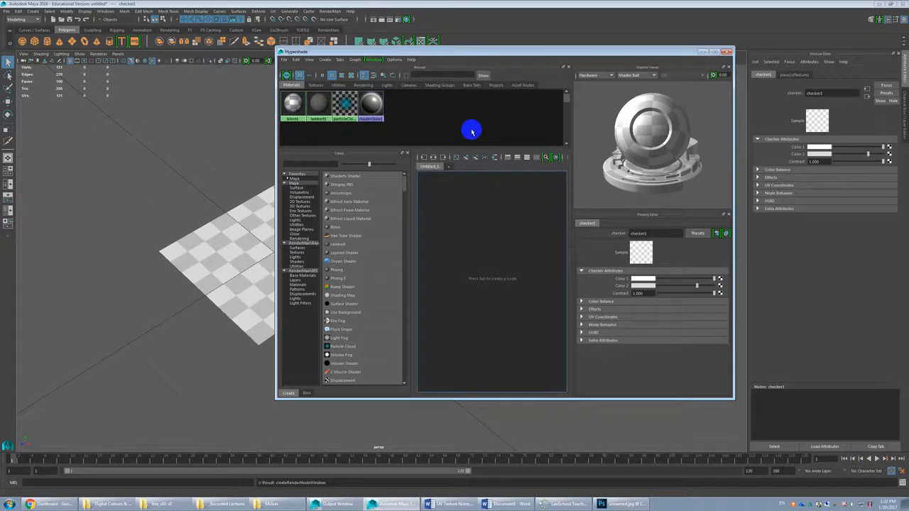
left_click_drag(424, 134, 313, 103)
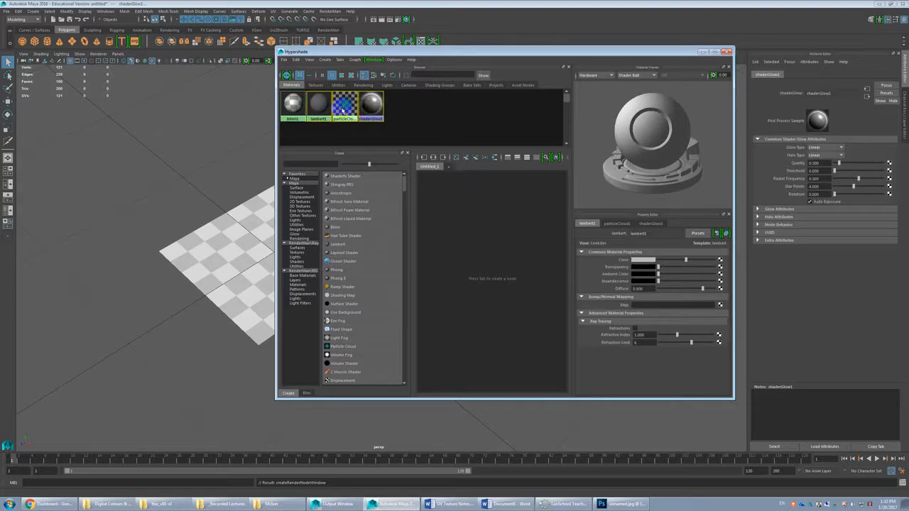
left_click_drag(416, 134, 323, 103)
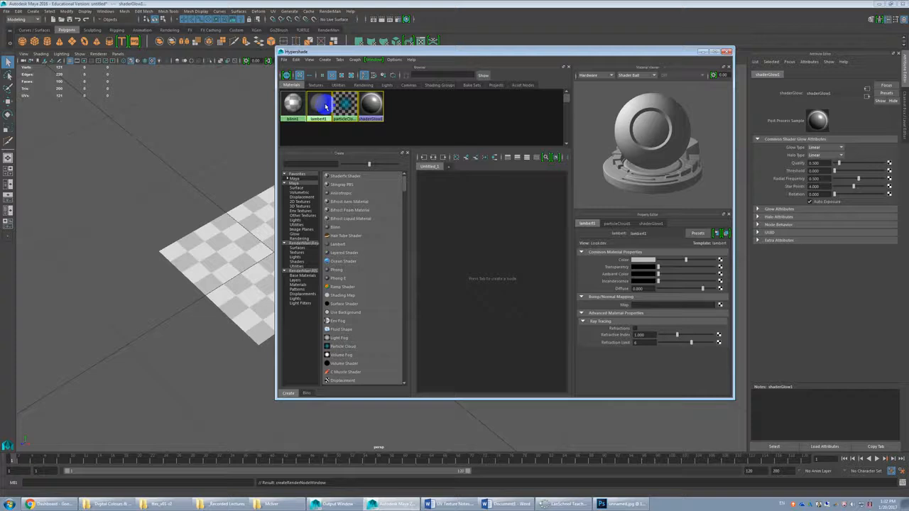
left_click(297, 107)
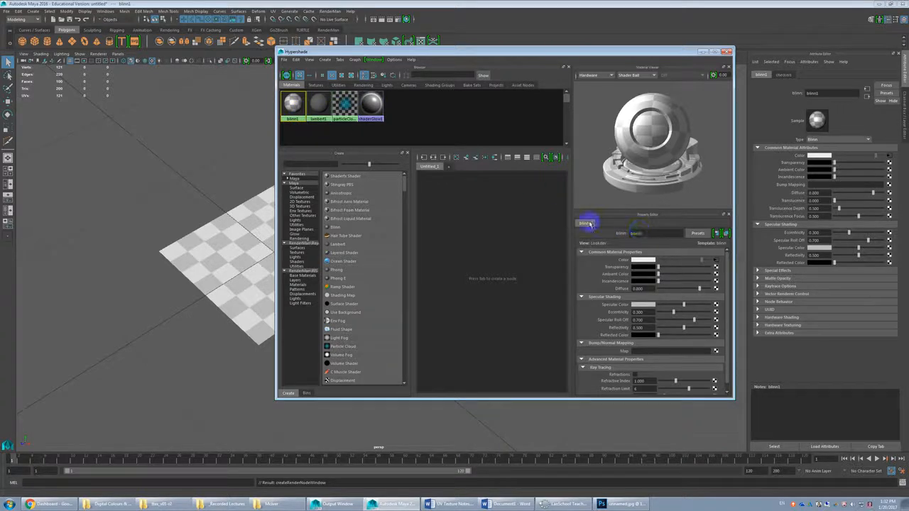
left_click(654, 234)
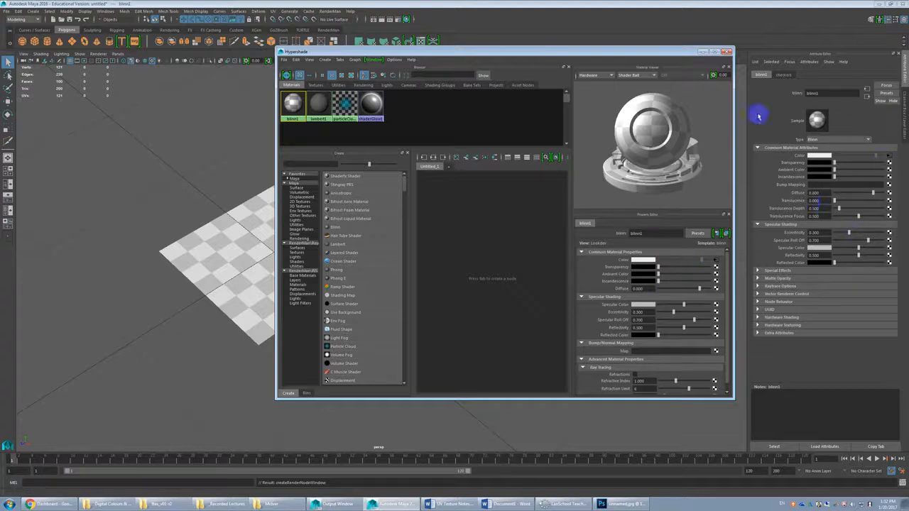
Step: Rename the plane's blinn1 material to Mat_Blinn_UVchk in the Hypershade
left_click_drag(661, 52, 582, 55)
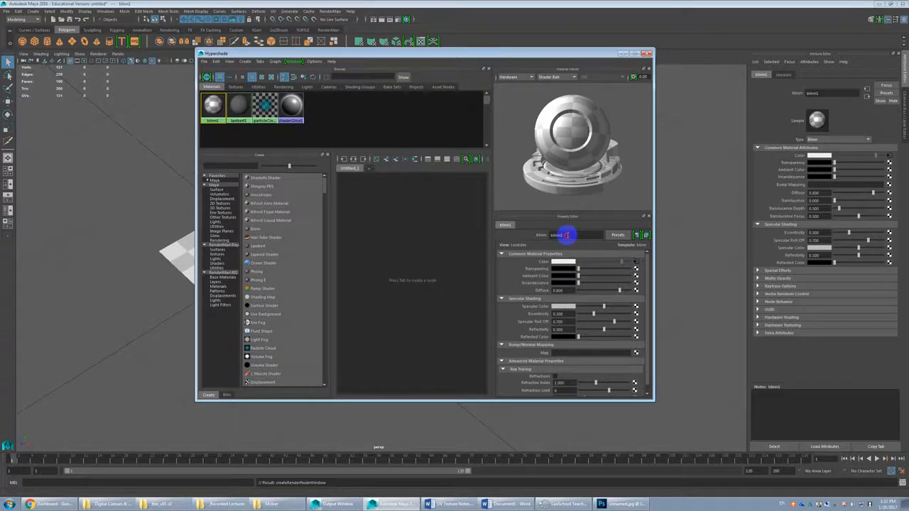
left_click_drag(567, 235, 544, 236)
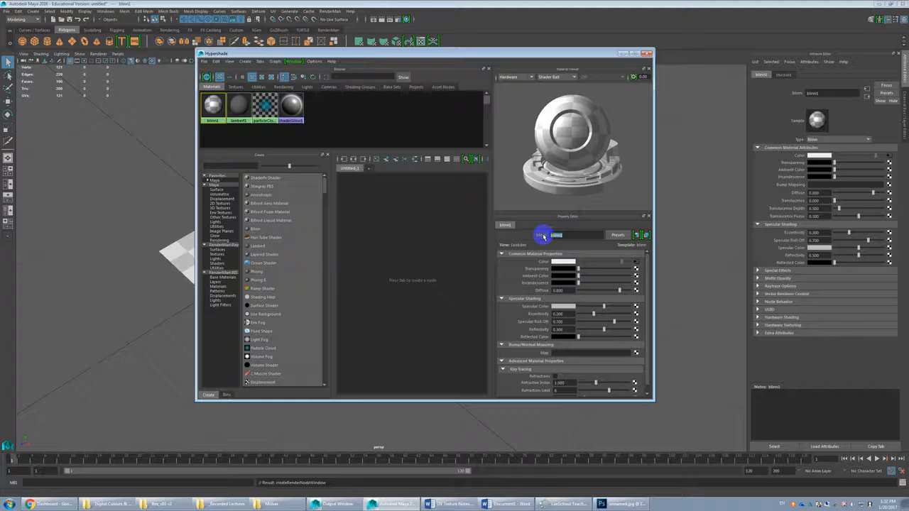
type("M")
type("Checked")
key("BackSpace")
key("BackSpace")
key("BackSpace")
key("BackSpace")
key("BackSpace")
type("Unche")
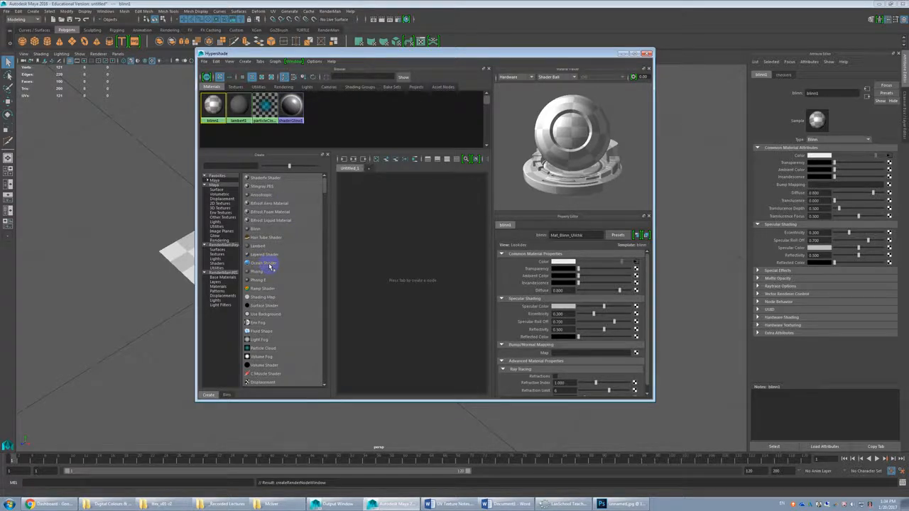
left_click(213, 106)
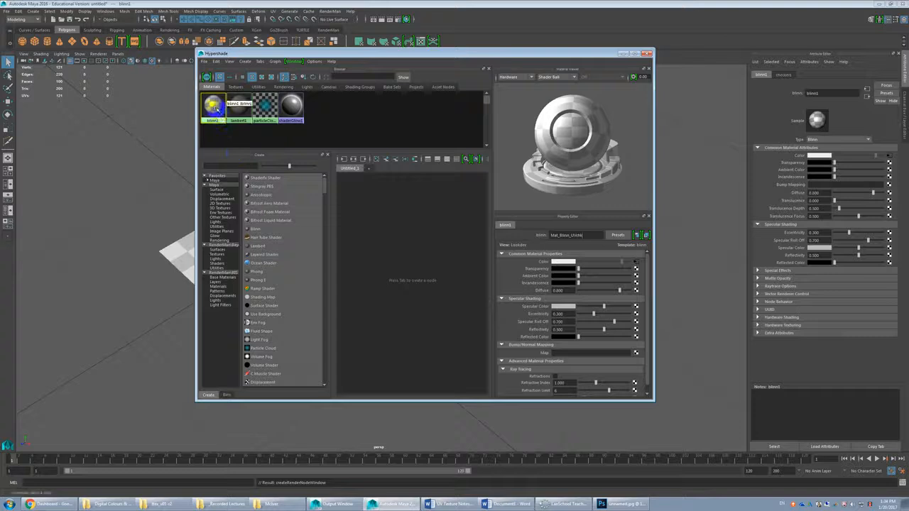
left_click(217, 108)
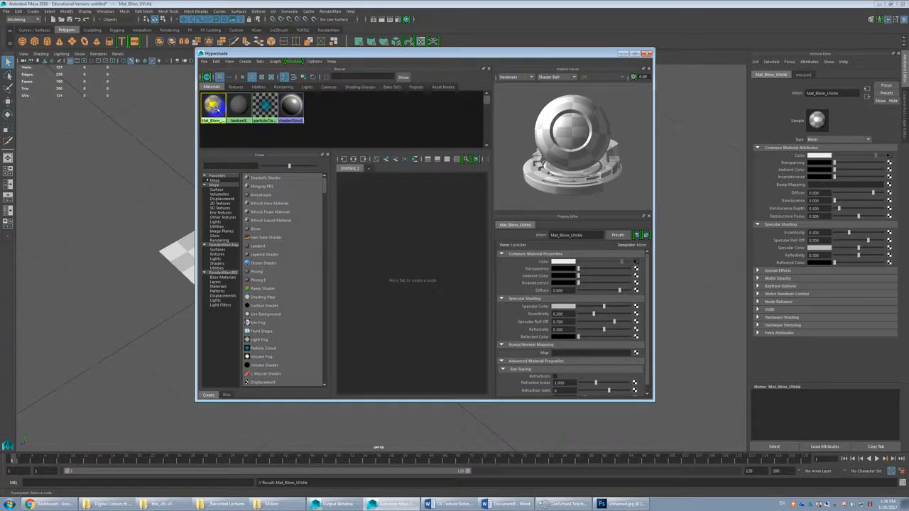
Step: Graph the Mat_Blinn_UVchk node network in the Hypershade work area and maximize the window to show it large
left_click_drag(273, 53, 331, 54)
left_click(272, 106)
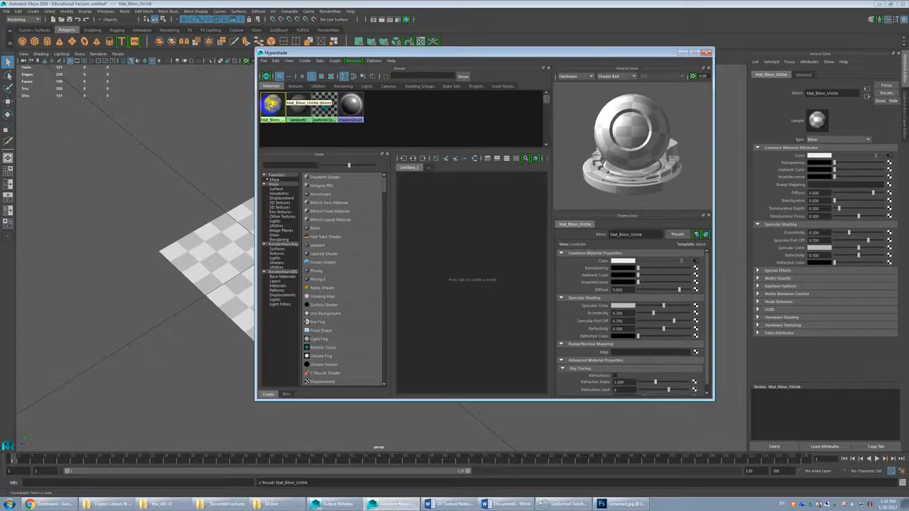
middle_click_drag(274, 105, 276, 124)
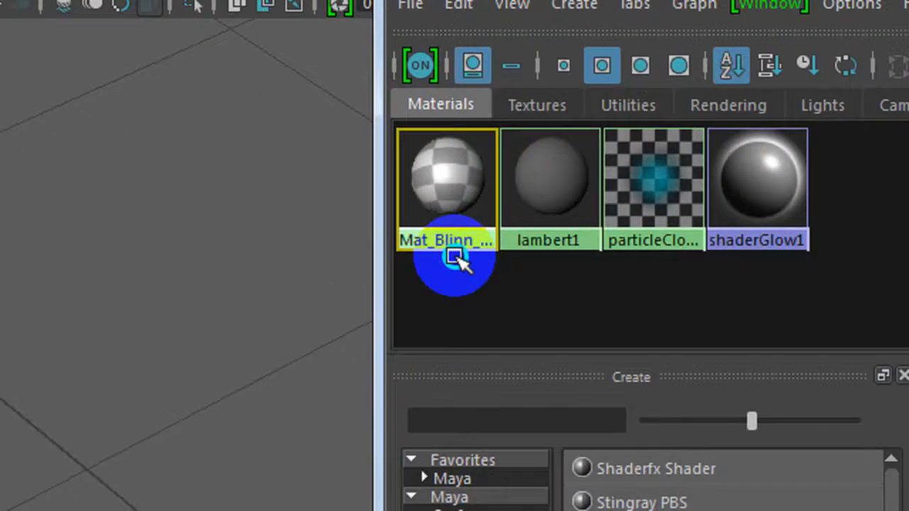
mouse_move(455, 257)
middle_mouse_down()
mouse_move(495, 265)
mouse_move(866, 469)
mouse_move(624, 359)
mouse_move(638, 364)
middle_mouse_up()
scroll(645, 462, "up", 5)
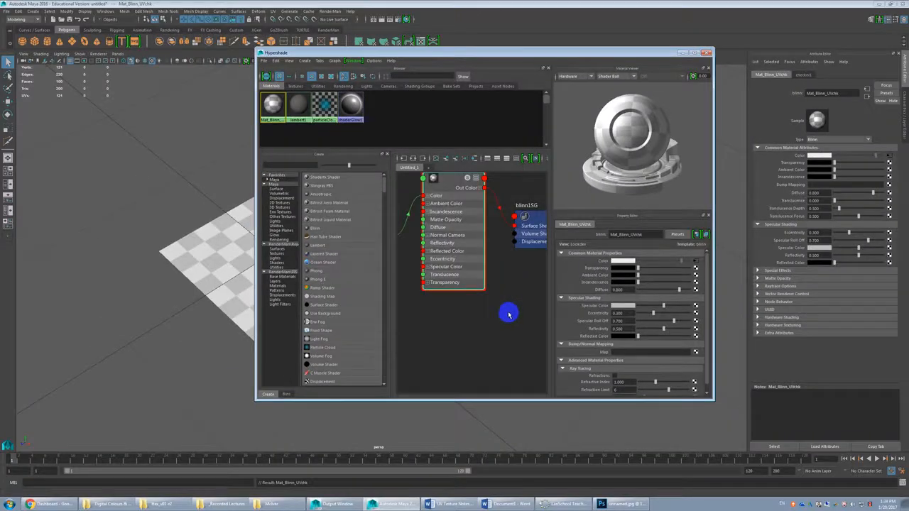
scroll(497, 301, "down", 6)
scroll(446, 274, "up", 3)
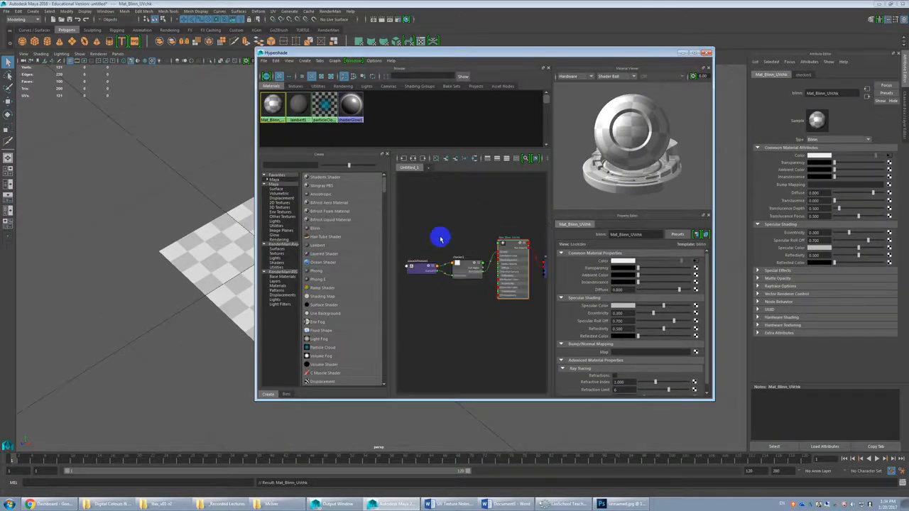
left_click(693, 53)
scroll(396, 298, "up", 3)
middle_click_drag(414, 288, 486, 319)
scroll(527, 377, "down", 2)
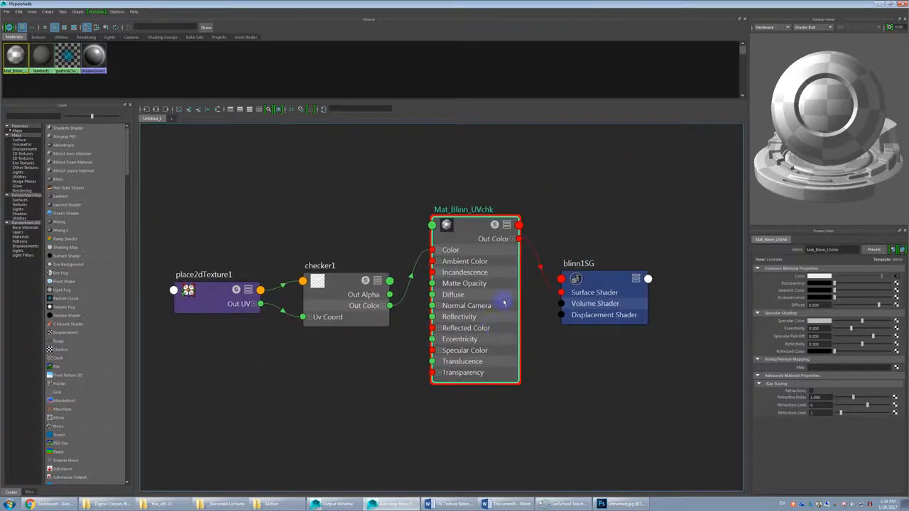
Step: Inspect the attributes of the network's shading group, Blinn material, checker and 2D texture placement nodes
left_click(600, 277)
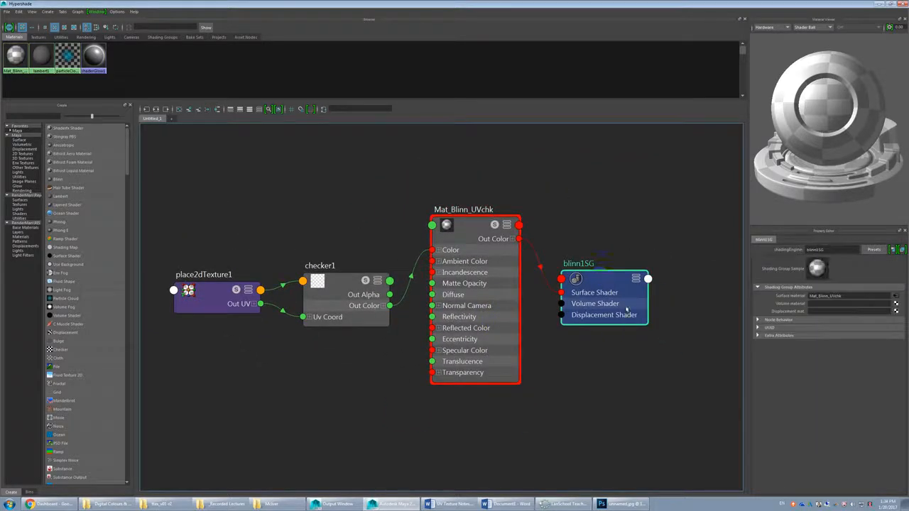
left_click(474, 228)
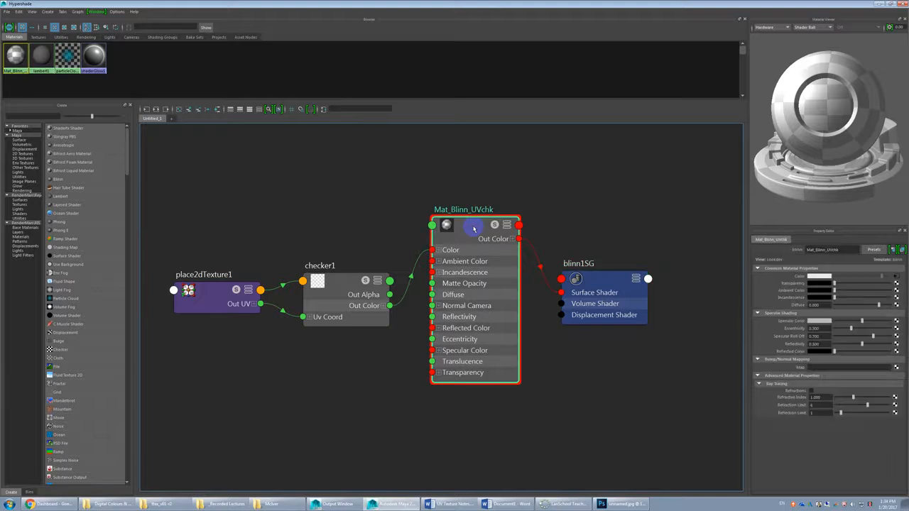
left_click(588, 283)
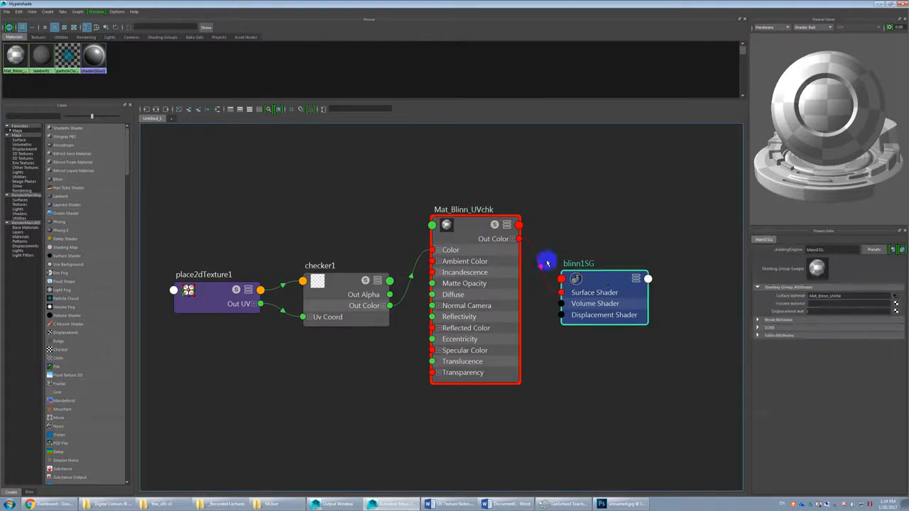
left_click(470, 227)
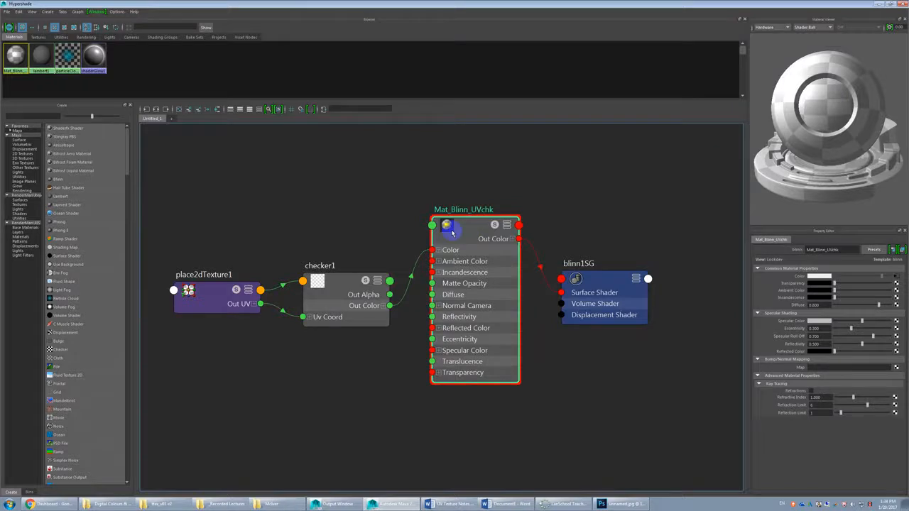
left_click(346, 291)
left_click_drag(358, 292, 342, 279)
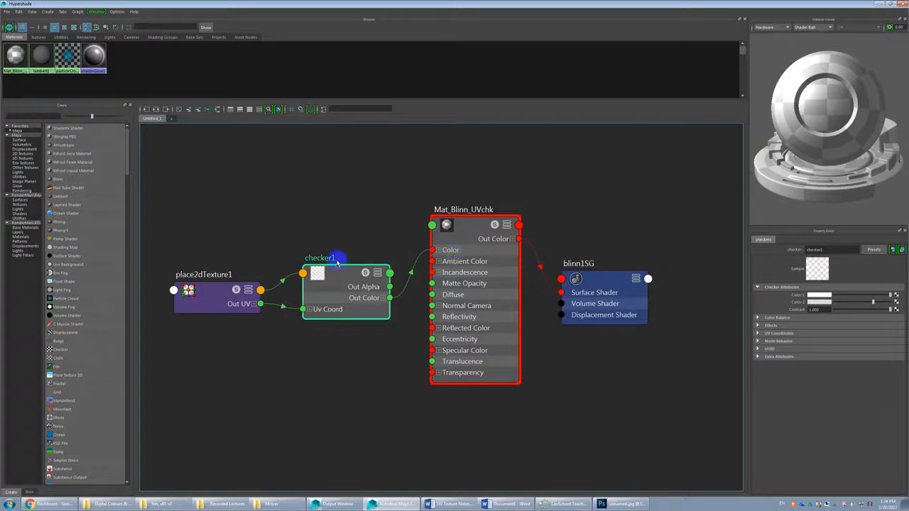
left_click(216, 297)
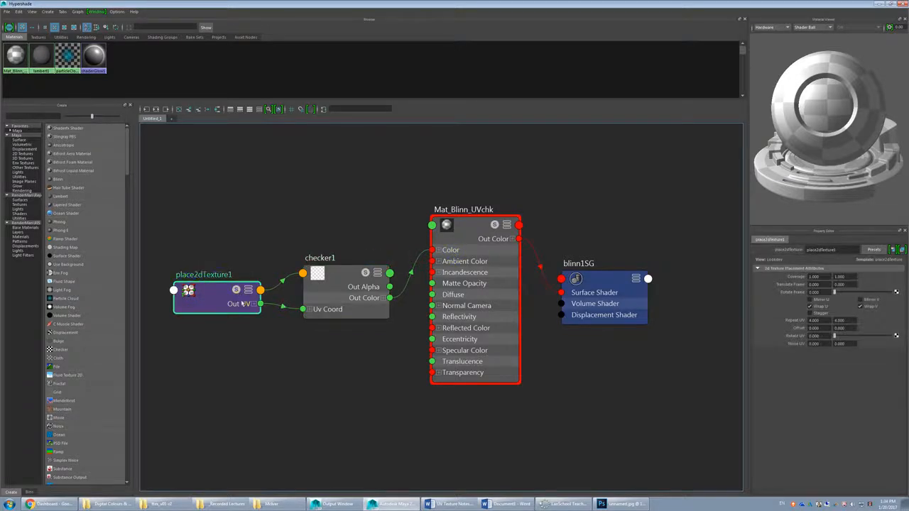
Step: Restore the Hypershade to a smaller window and position it so the plane and the placement and checker nodes are in view
double_click(764, 6)
left_click_drag(522, 58, 637, 43)
scroll(619, 280, "down", 2)
middle_click_drag(619, 280, 558, 262, "alt")
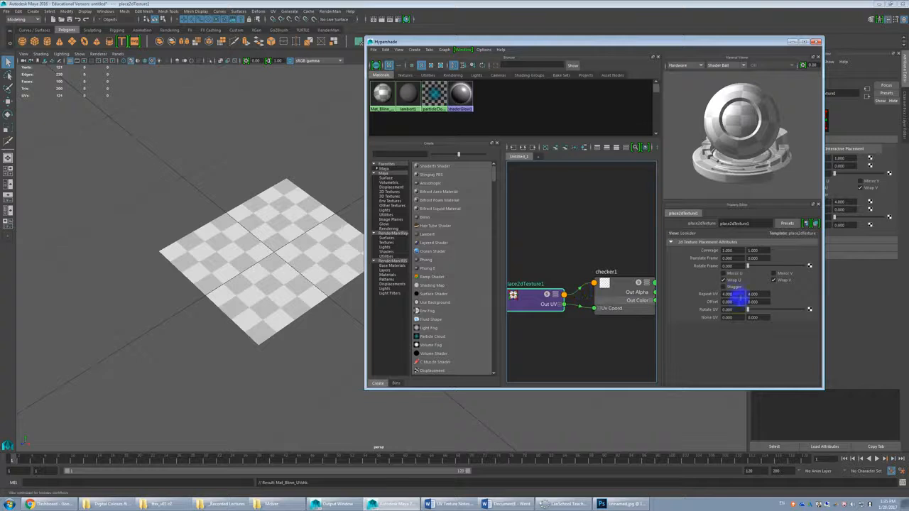
Step: Set the checker placement node's Repeat UV to 1 in both U and V
left_click(724, 295)
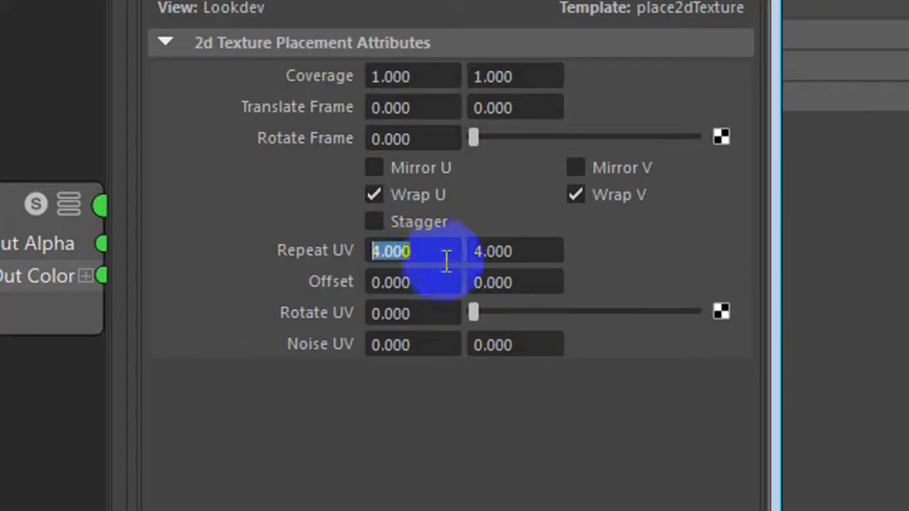
type("1")
key("Tab")
type("1")
key("Tab")
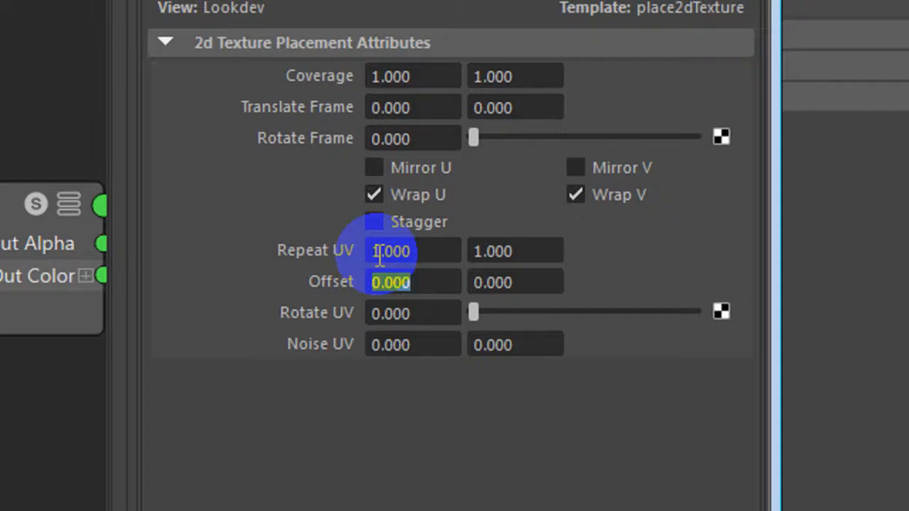
Step: Set the checker placement node's Repeat UV to 20 in both U and V
left_click_drag(420, 249, 297, 252)
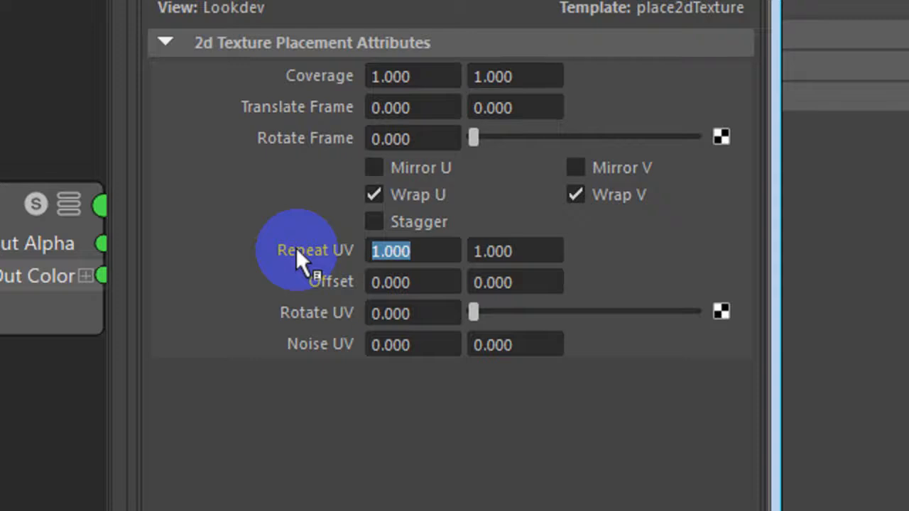
type("20")
key("Tab")
type("20")
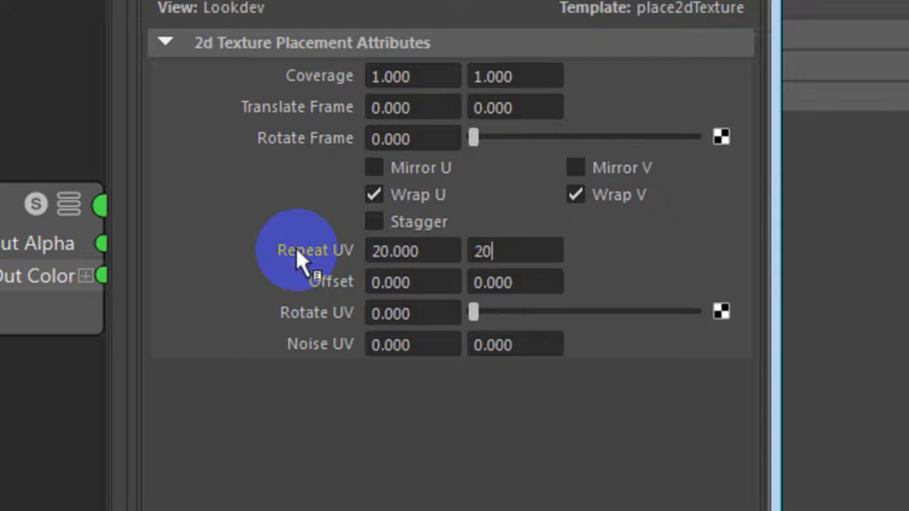
key("Tab")
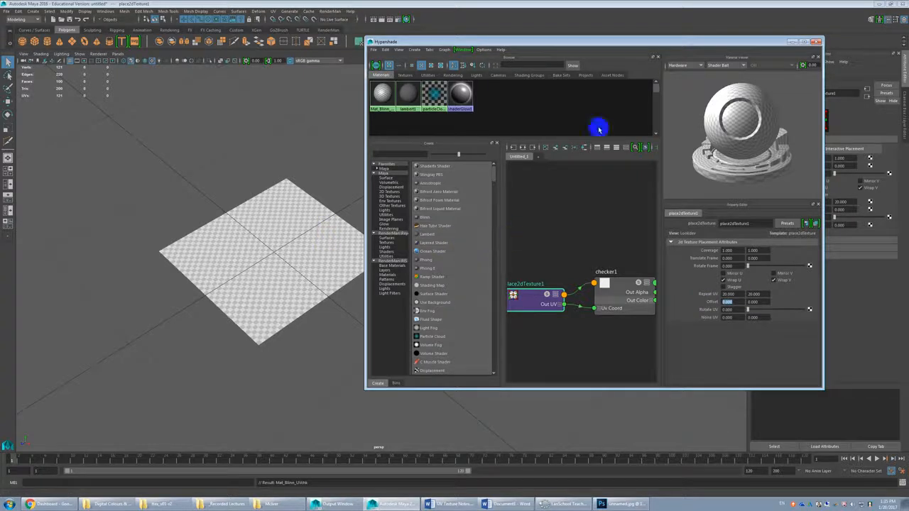
Step: Close the Hypershade, select the plane and expose its polyPlane creation settings
left_click(817, 43)
left_click(326, 235)
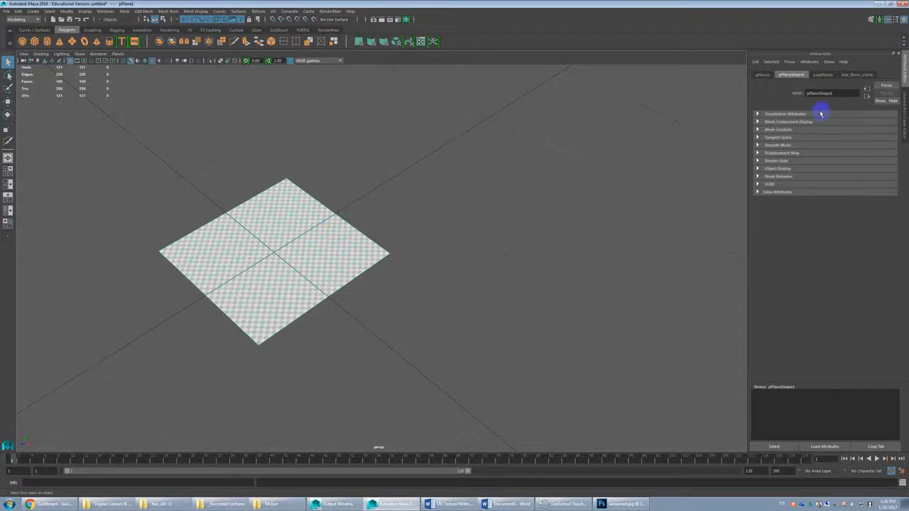
left_click(905, 110)
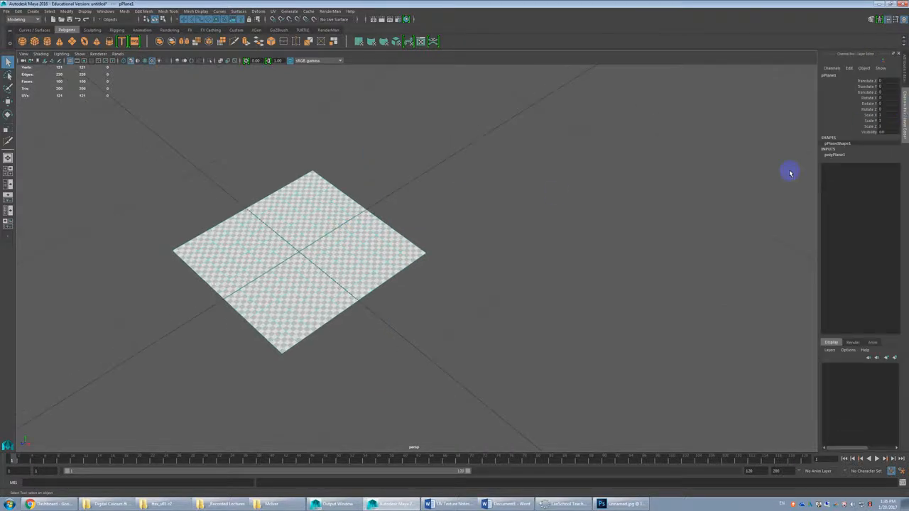
left_click(835, 155)
Step: Set the plane's height to 2 and examine how the checks stretch along it
left_click(886, 168)
type("2")
key("Return")
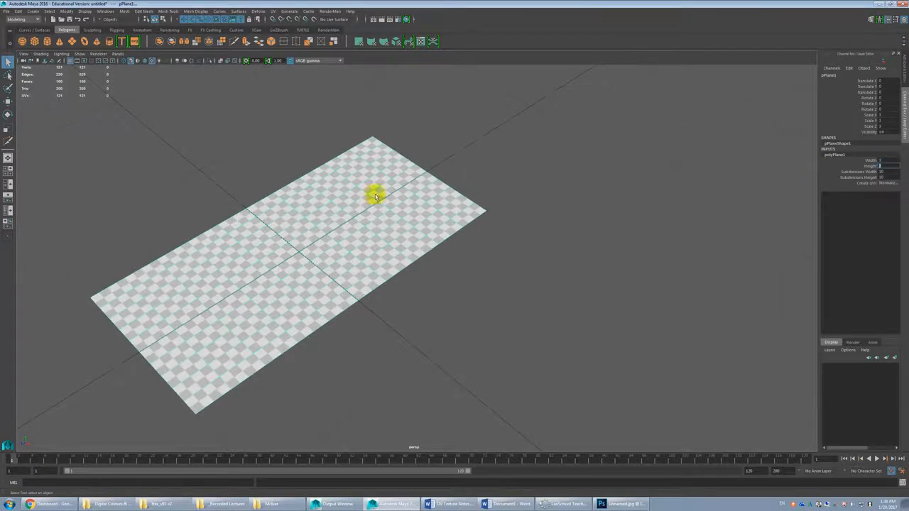
left_click_drag(376, 197, 335, 251, "alt")
scroll(355, 235, "up", 2)
middle_click_drag(385, 216, 445, 269, "alt")
scroll(422, 241, "up", 4)
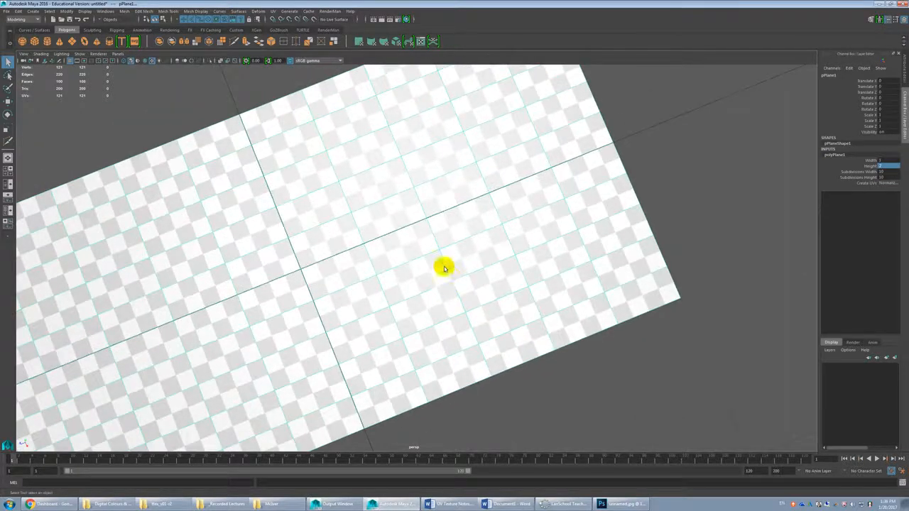
scroll(551, 136, "down", 3)
scroll(438, 174, "down", 2)
left_click_drag(438, 175, 441, 174, "alt")
Step: Set the plane's height to 4
left_click(885, 166)
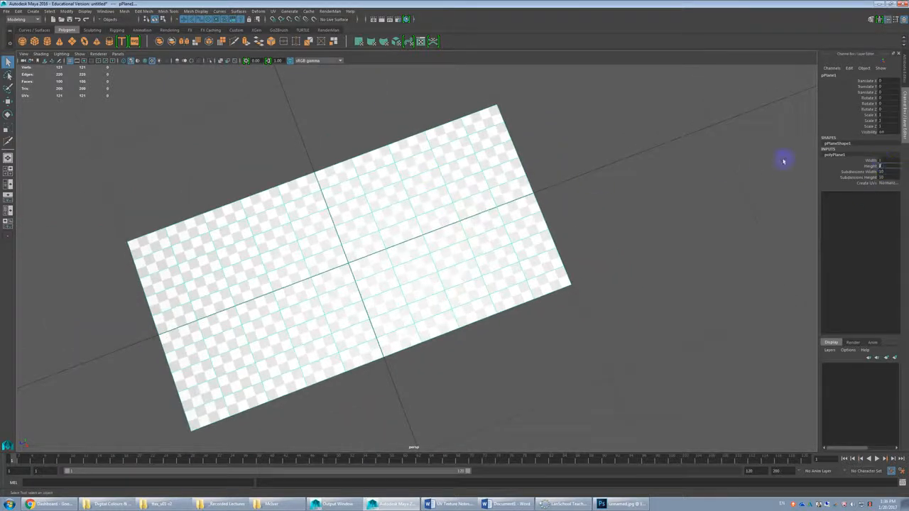
type("4")
key("Return")
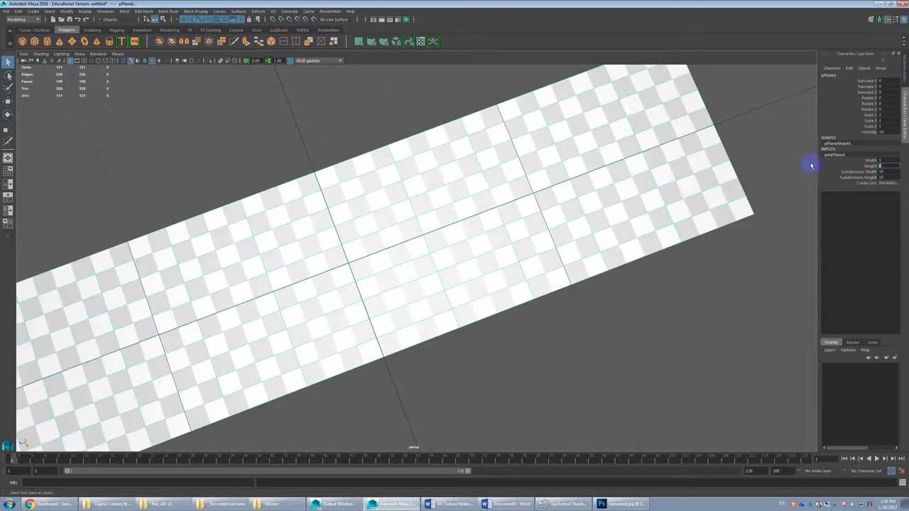
Step: Set the plane's height to 12, making it a long strip
key("Return")
left_click_drag(476, 278, 506, 285, "alt")
right_click_drag(506, 285, 485, 276, "alt")
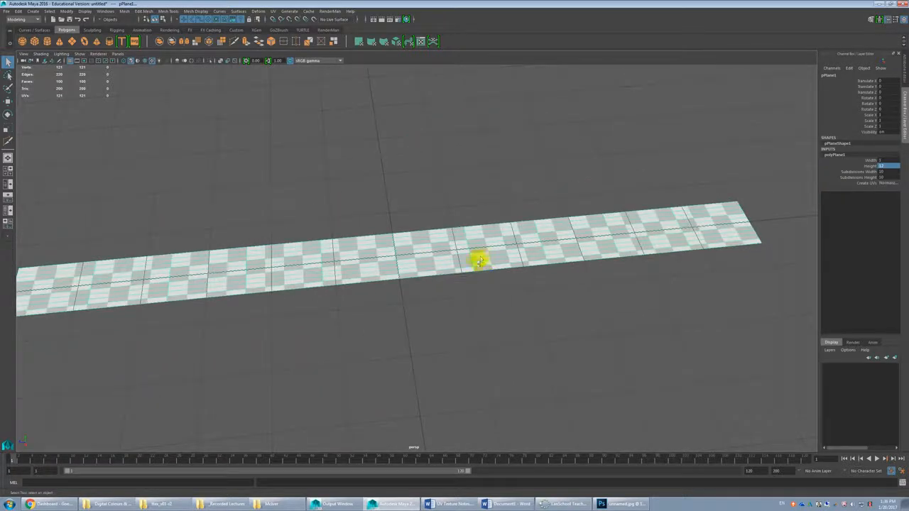
Step: Open the UV Editor for the strip-shaped plane, keeping the plane visible beside it, and frame its UVs
right_click_drag(415, 222, 356, 163, "alt")
left_click(274, 11)
left_click(281, 30)
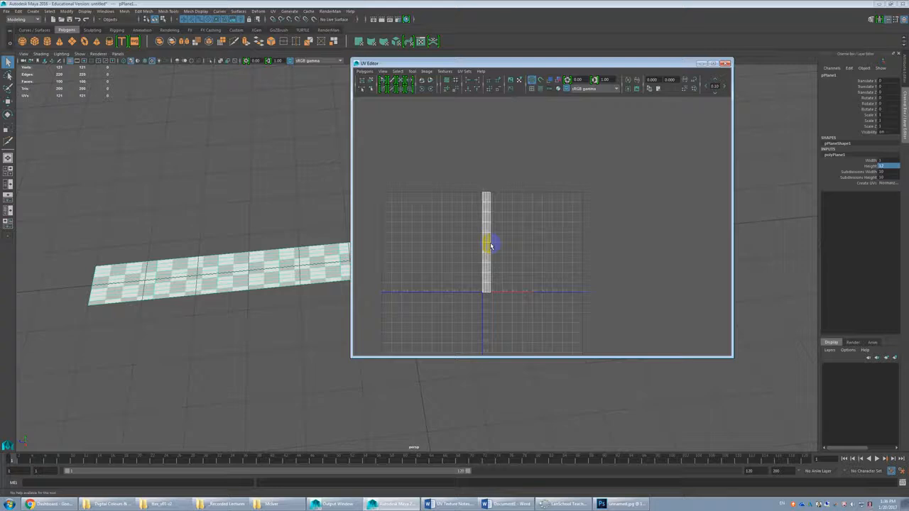
middle_click_drag(316, 282, 276, 281, "alt")
left_click_drag(611, 183, 492, 298)
left_click_drag(583, 190, 510, 299)
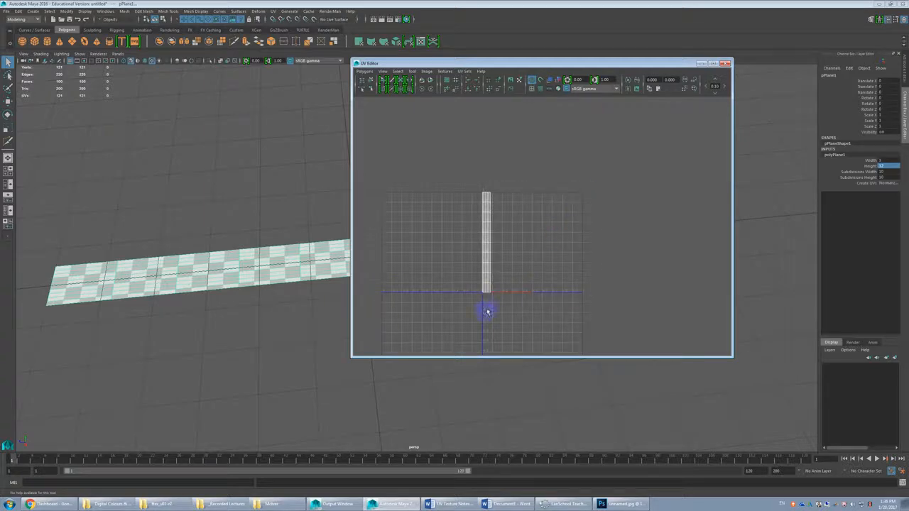
key("f")
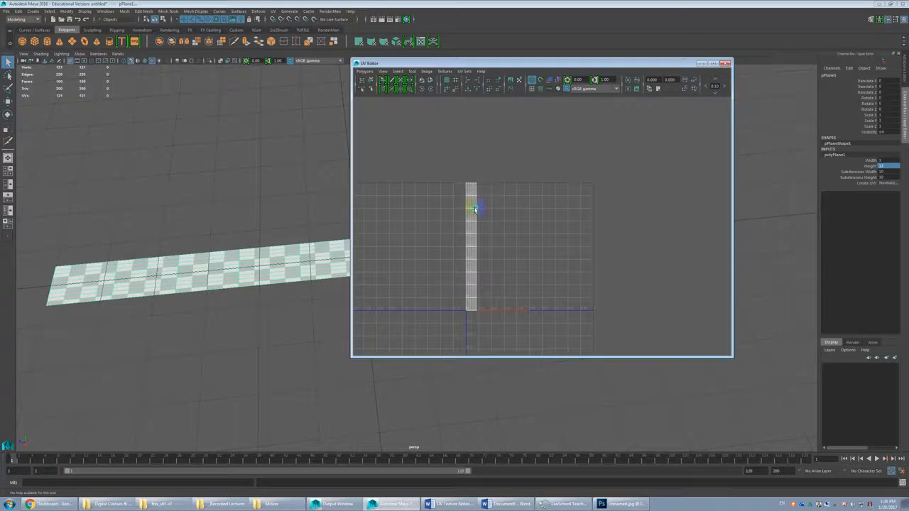
Step: Split the upper half of the strip's UV faces into a separate shell and move it sideways off the lower half
left_click(473, 207)
left_click_drag(454, 172, 493, 243)
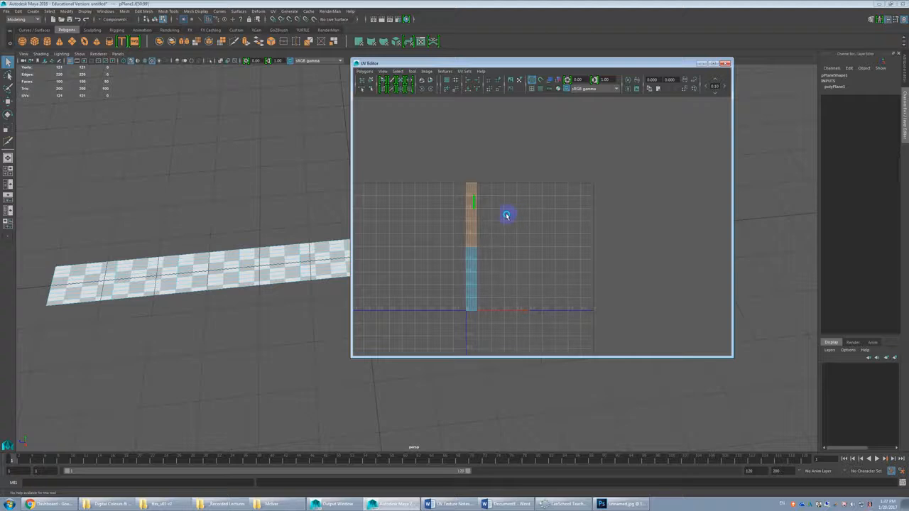
key("g")
key("w")
left_click_drag(473, 217, 512, 216)
Step: Select both UV shells and run Layout to pack them side by side within the texture square
left_click_drag(547, 166, 448, 318)
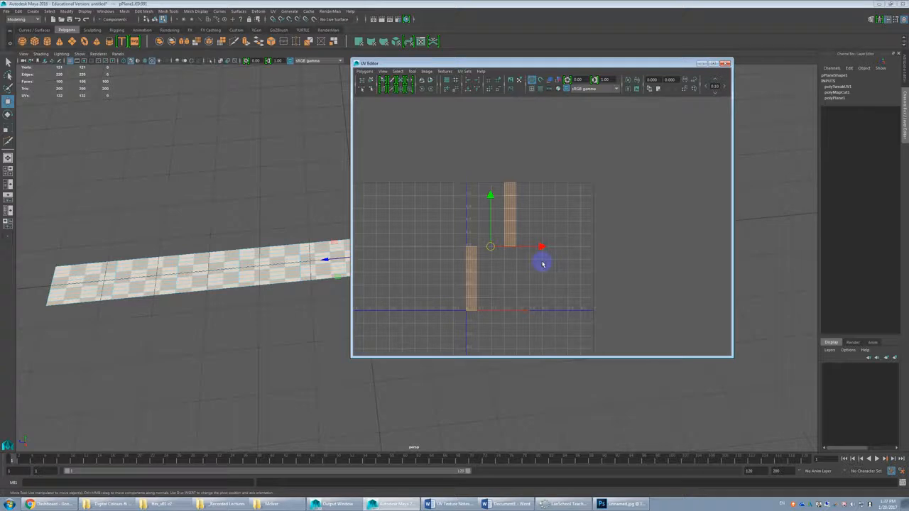
left_click(367, 73)
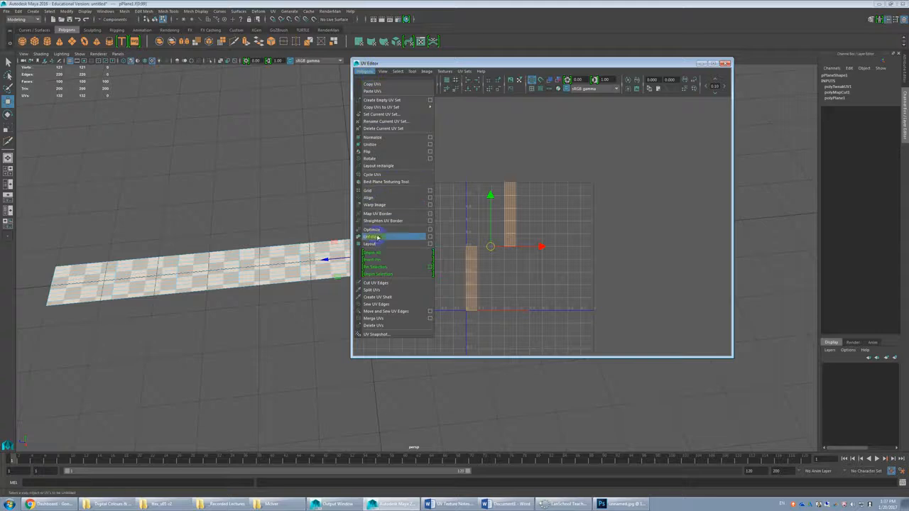
left_click(377, 244)
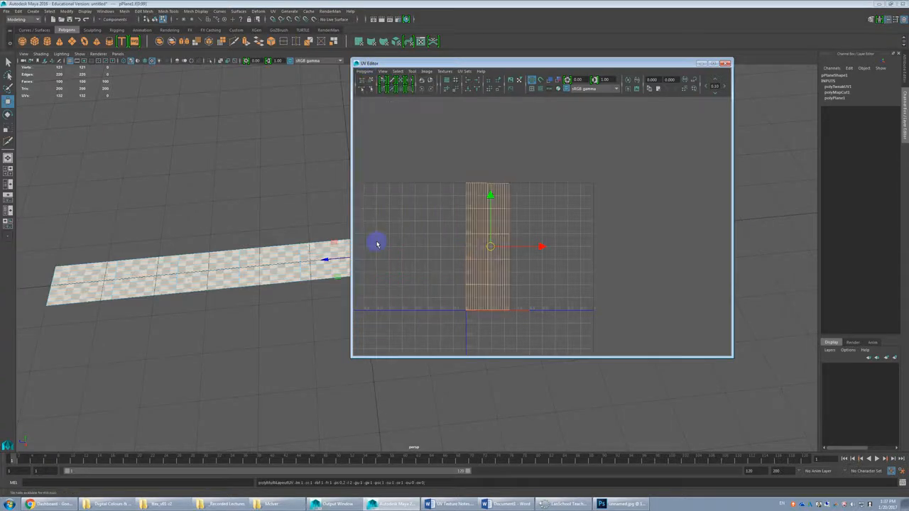
left_click_drag(563, 152, 455, 246)
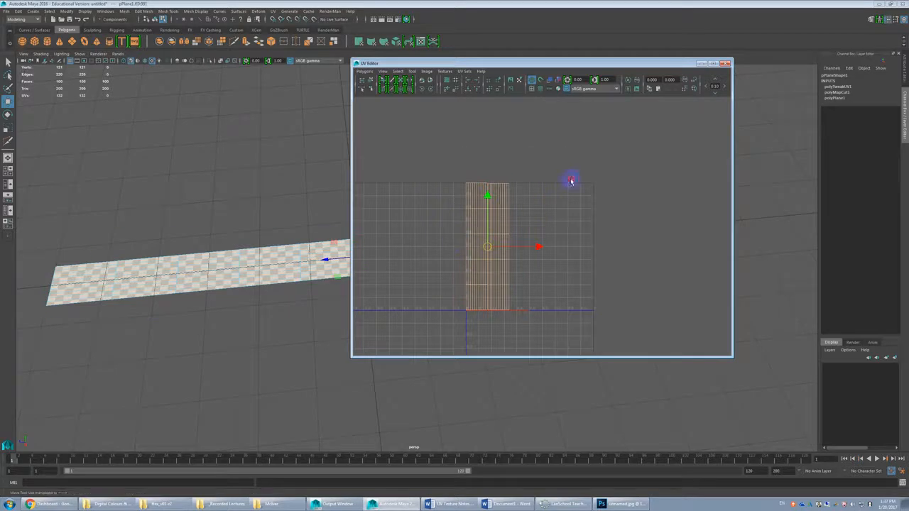
Step: Split the upper part of both packed UV strips into separate shells and move the pieces apart to give four shells
left_click(514, 199)
left_click_drag(550, 174, 459, 250)
left_click_drag(537, 176, 463, 225)
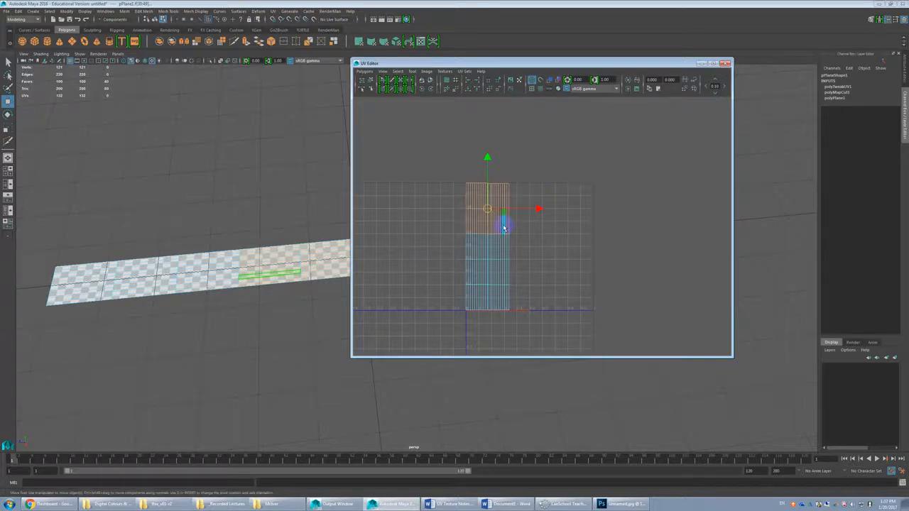
key("g")
right_click_drag(528, 234, 555, 247)
left_click(500, 220)
left_click_drag(506, 210, 577, 200)
left_click(476, 209)
left_click_drag(476, 209, 504, 172)
left_click_drag(495, 268, 543, 264)
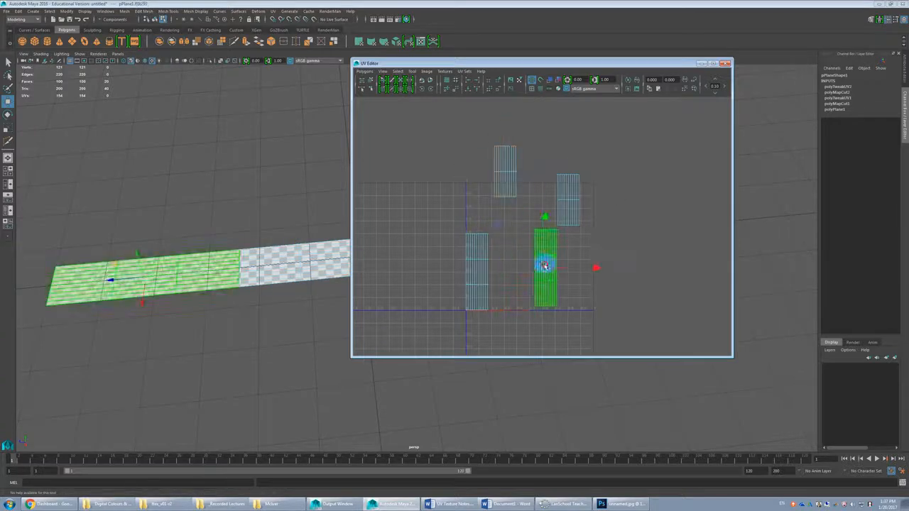
Step: Select all four UV shells and run Layout to pack them within the texture square
left_click(477, 270)
left_click_drag(644, 163, 396, 318)
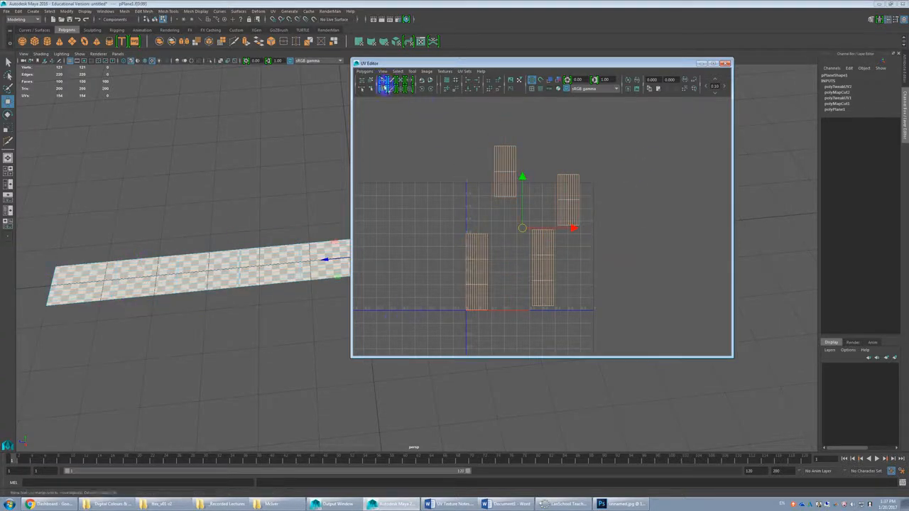
left_click(365, 71)
left_click(370, 244)
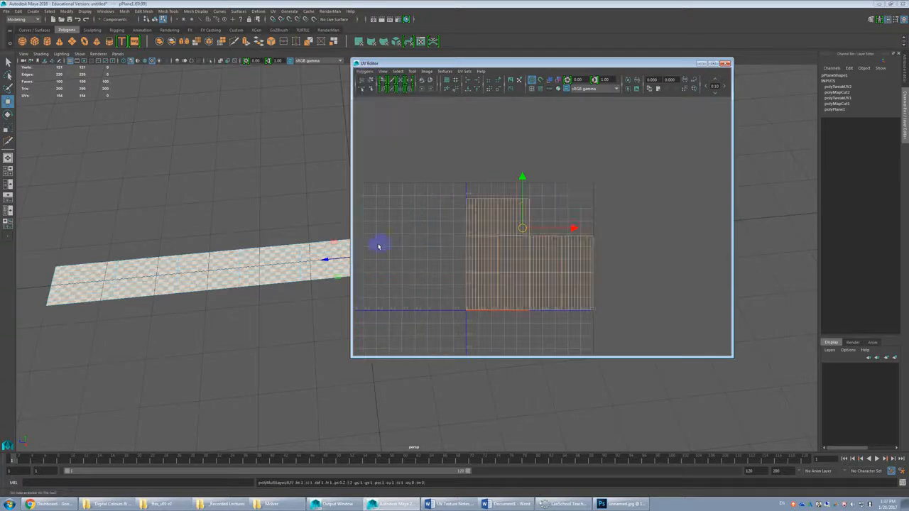
left_click(606, 240)
left_click(583, 240)
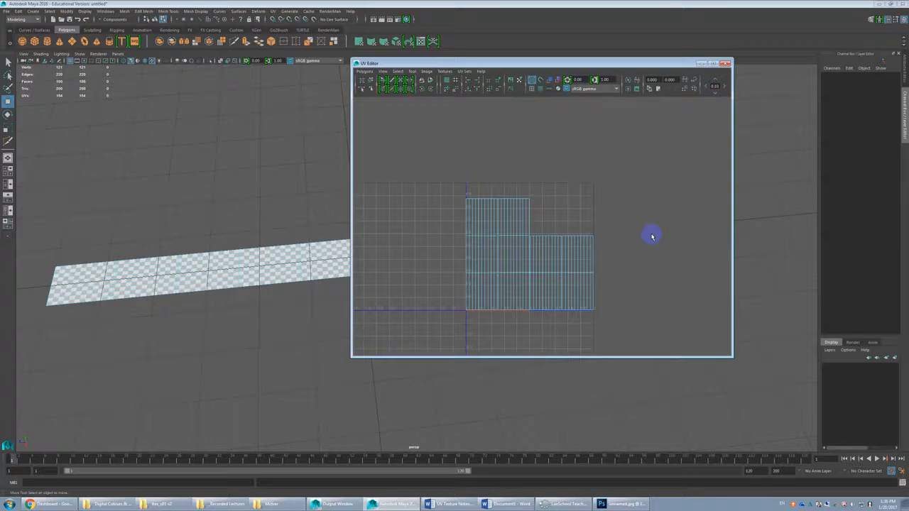
Step: Undo the UV splits and layouts back to a single long strip shell and clear the selection
key("ctrl+z")
key("ctrl+z")
key("ctrl+z")
key("ctrl+z")
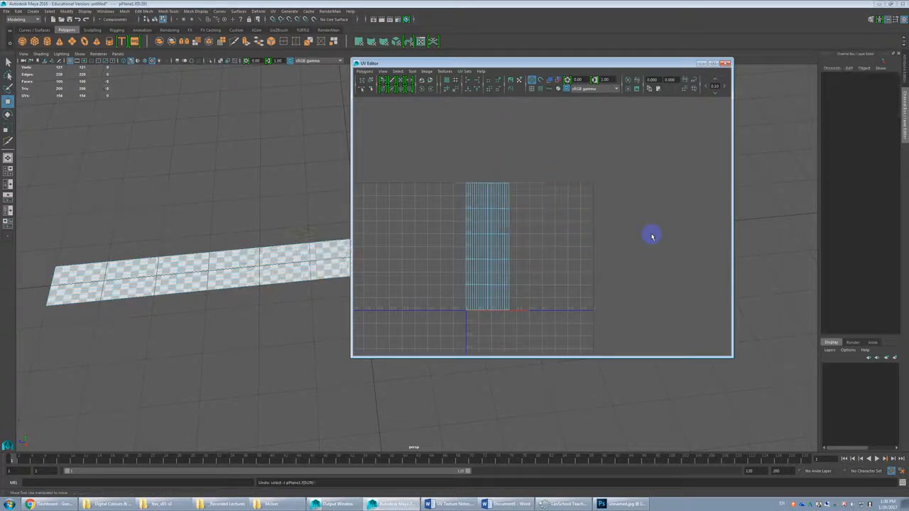
key("ctrl+z")
key("ctrl+z")
key("ctrl+z")
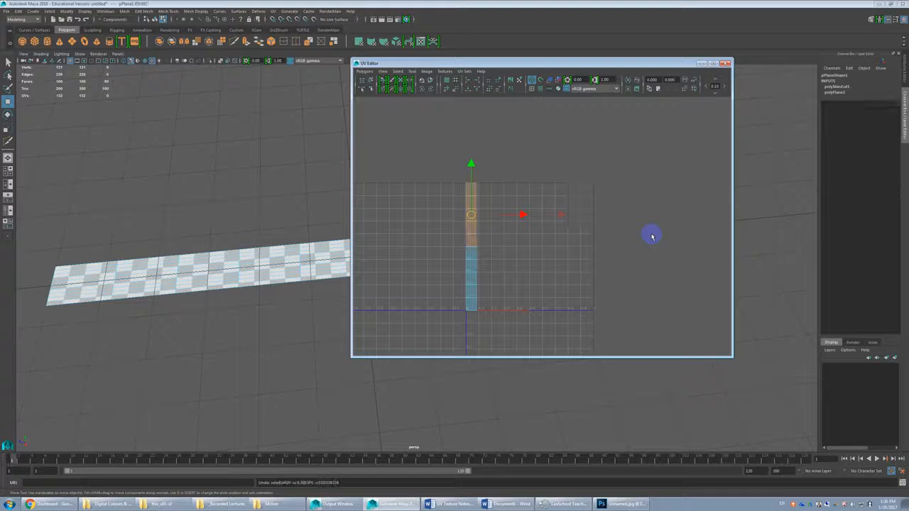
left_click(548, 215)
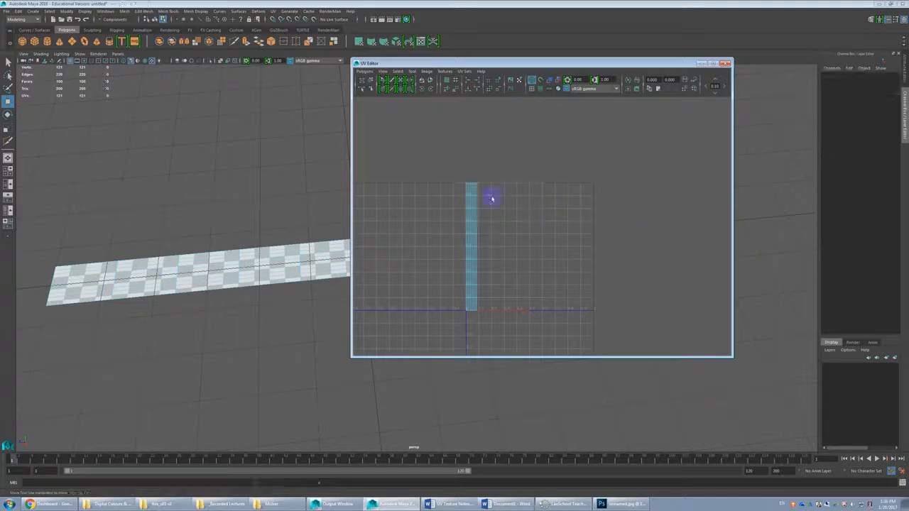
Step: Try to export a JPEG UV snapshot named test to the D: drive with no UVs selected, and close the dialog
left_click(367, 71)
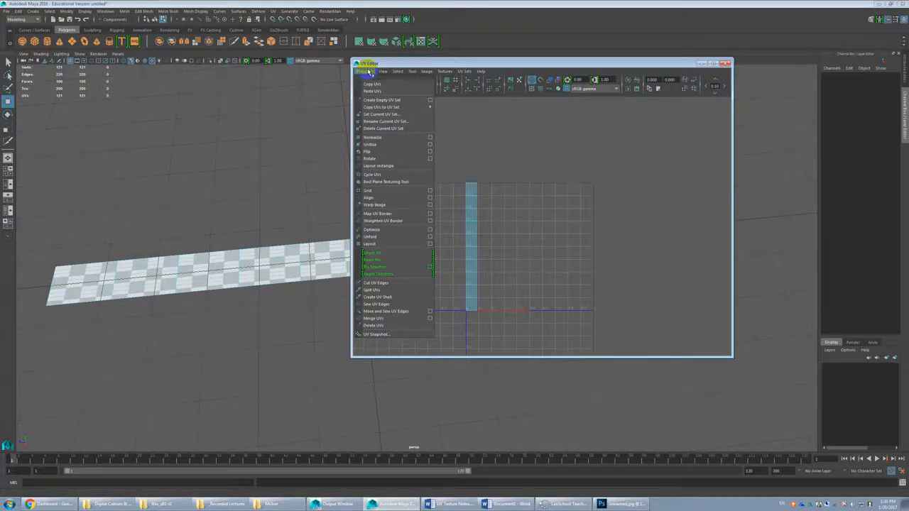
left_click(384, 334)
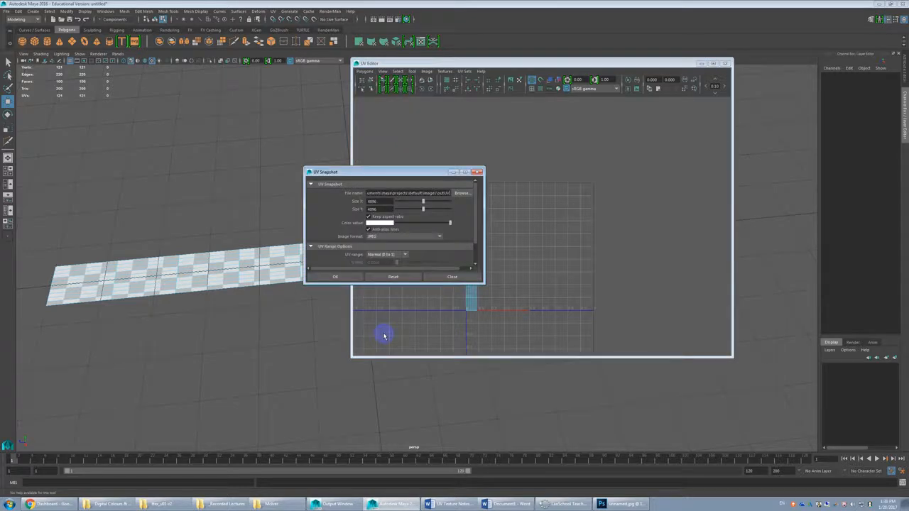
left_click(465, 194)
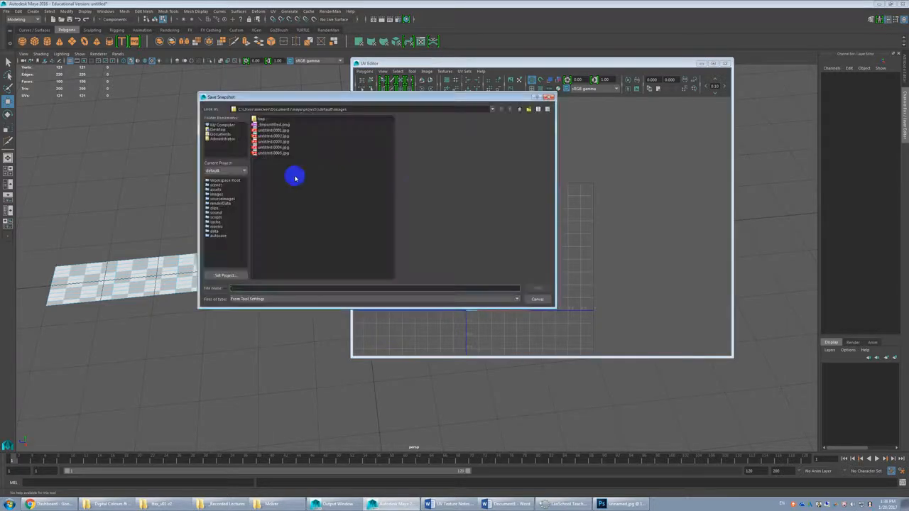
left_click(222, 126)
double_click(262, 130)
left_click(312, 289)
type("test")
left_click(538, 288)
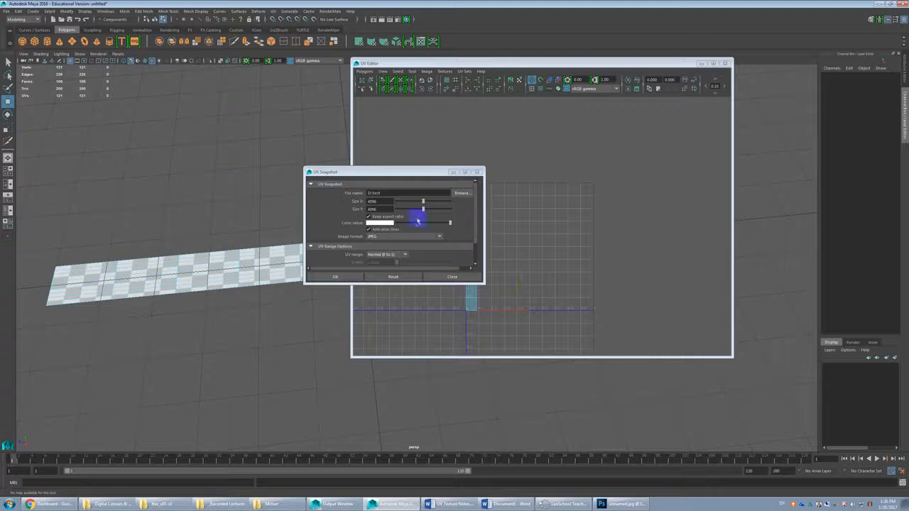
left_click(356, 279)
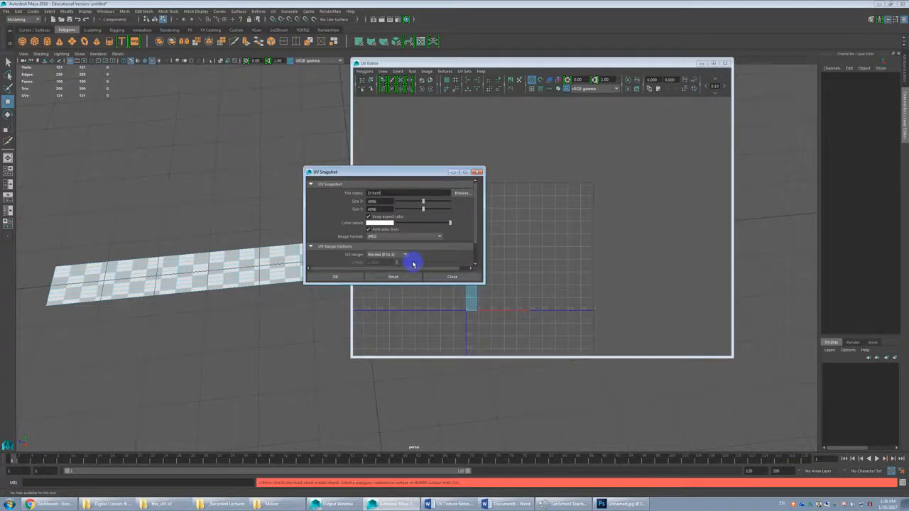
scroll(470, 225, "down", 3)
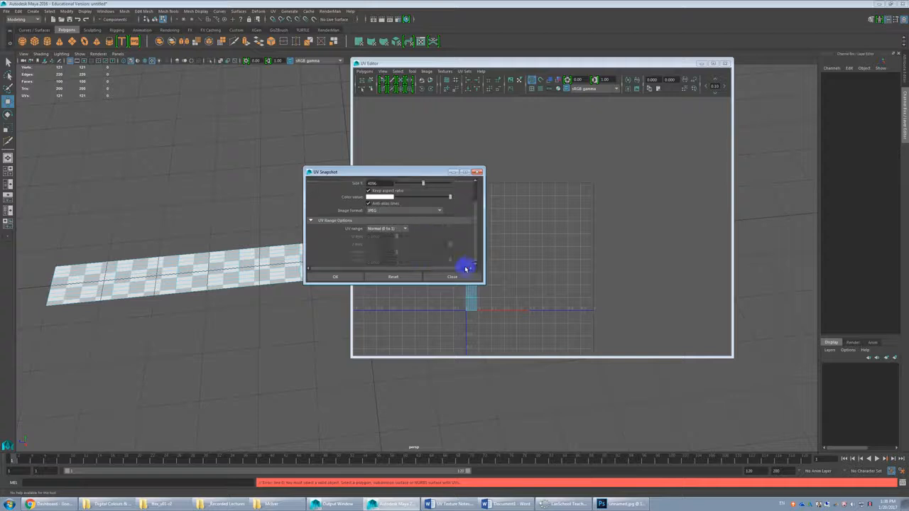
left_click(458, 276)
Step: Select all UV faces of the strip and open the UV Snapshot options for them
left_click(543, 242)
left_click(491, 213)
left_click_drag(441, 170, 572, 330)
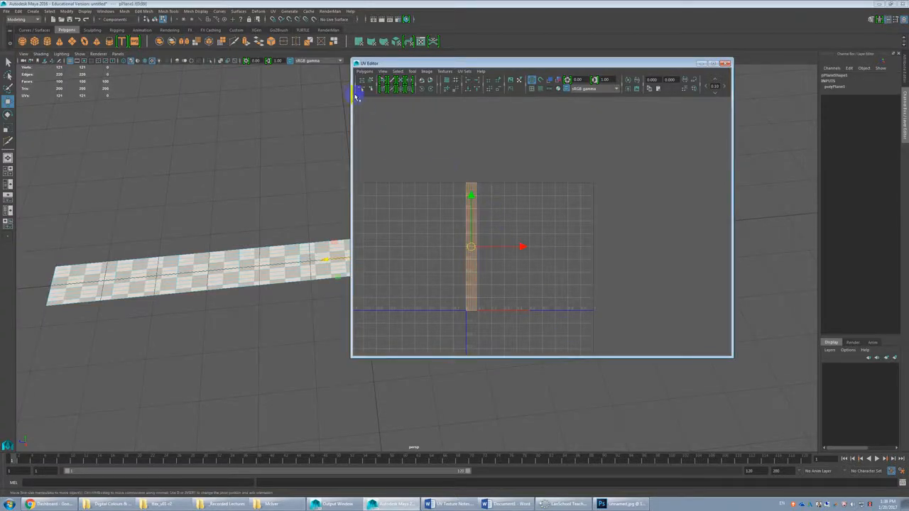
left_click(364, 71)
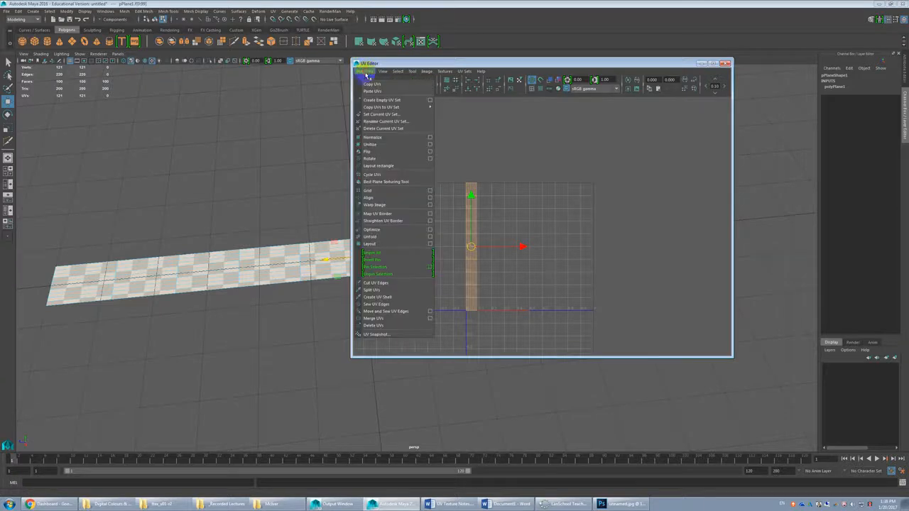
left_click(374, 335)
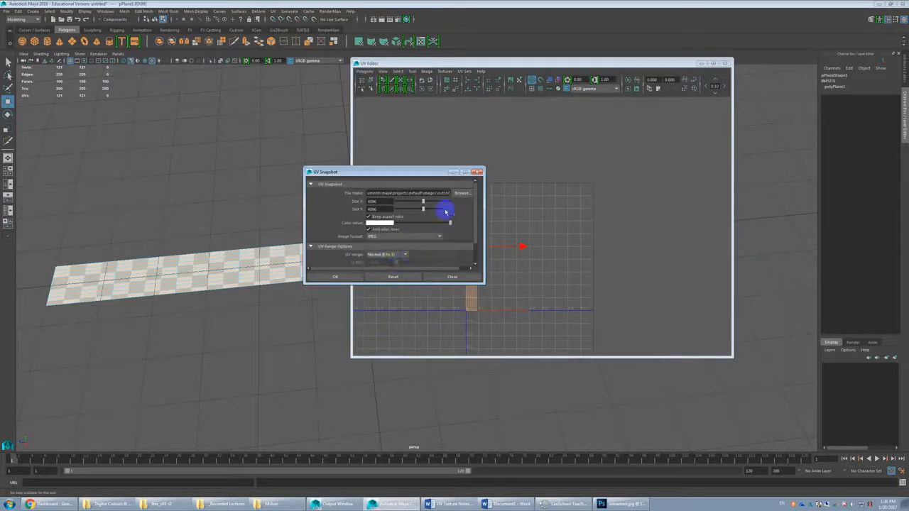
Step: Export the strip's UV snapshot as test.jpg on the D: drive
left_click(464, 196)
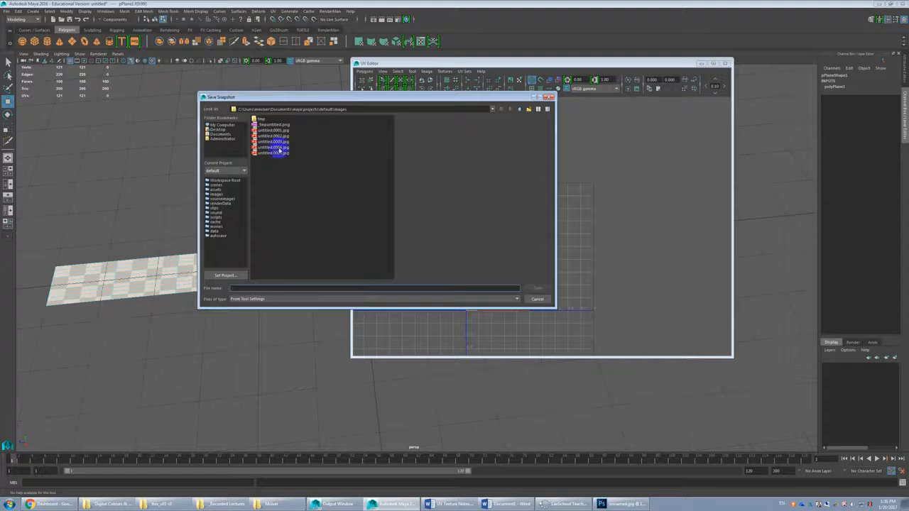
left_click(221, 125)
double_click(265, 125)
left_click(277, 287)
type("test")
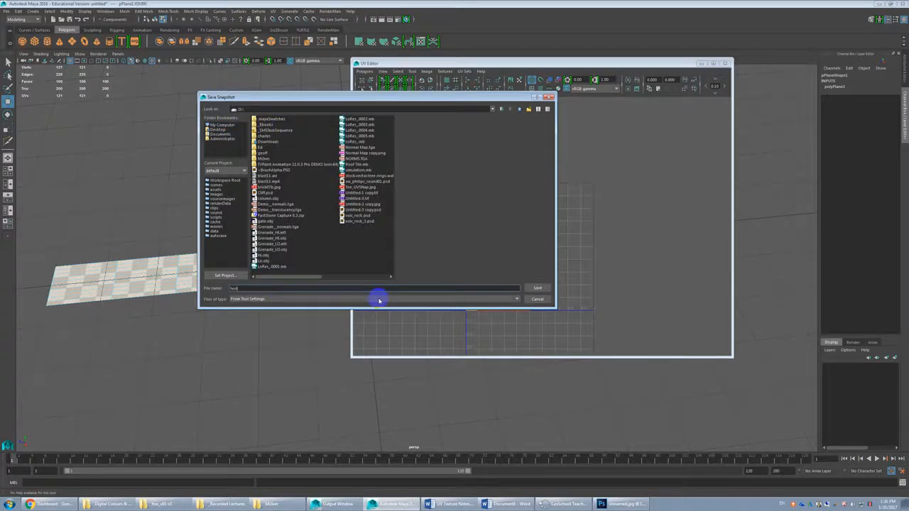
type(".jpg")
key("Return")
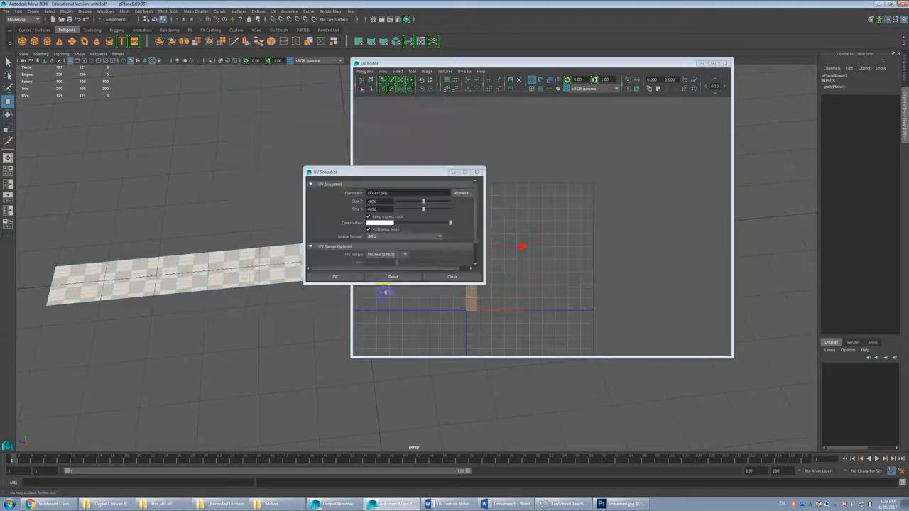
left_click(340, 278)
Step: Browse to the D: drive in the file explorer and open test.jpg in the image viewer
left_click(263, 505)
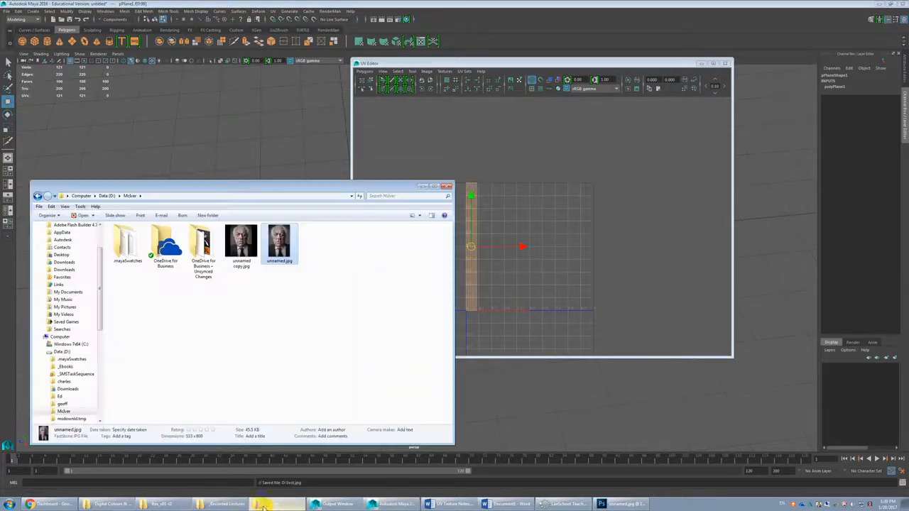
left_click(107, 196)
double_click(221, 306)
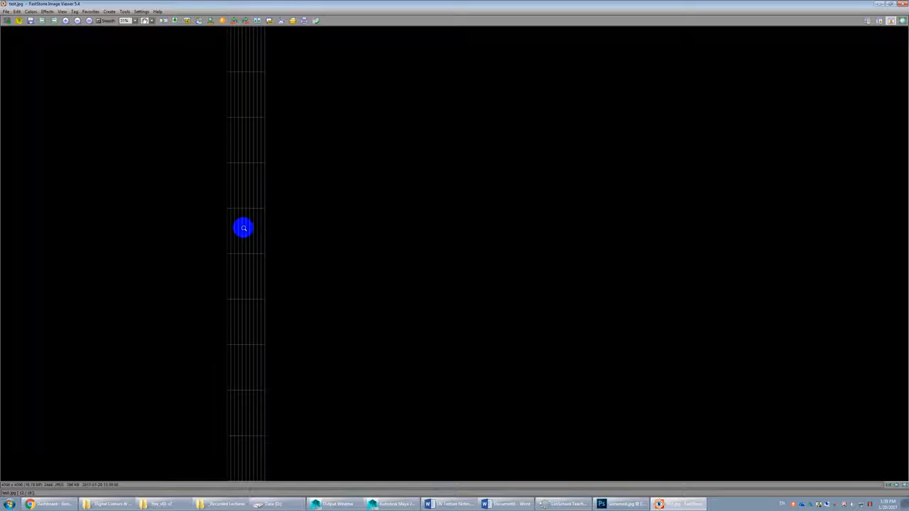
Step: Open the snapshot image in Photoshop, float it in its own window and show the whole square texture at 25%
key("e")
left_click_drag(212, 39, 459, 47)
key("ctrl+0")
key("ctrl+minus")
key("ctrl+minus")
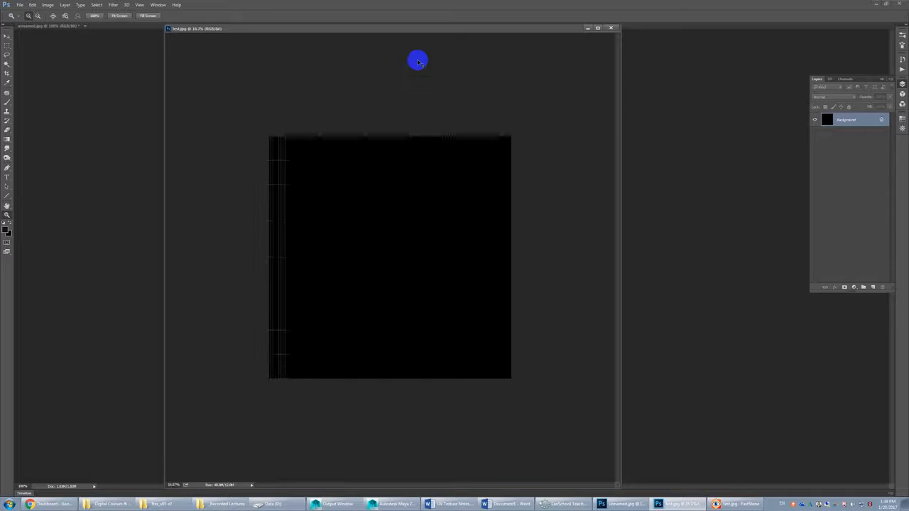
key("ctrl+plus")
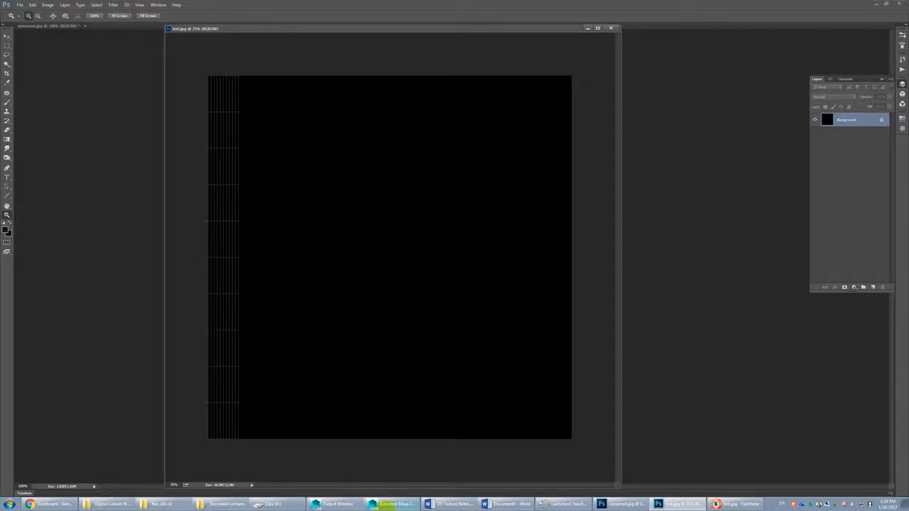
Step: Switch back to Maya, close the UV Editor and undo the plane's stretching to restore its original square shape
left_click(393, 504)
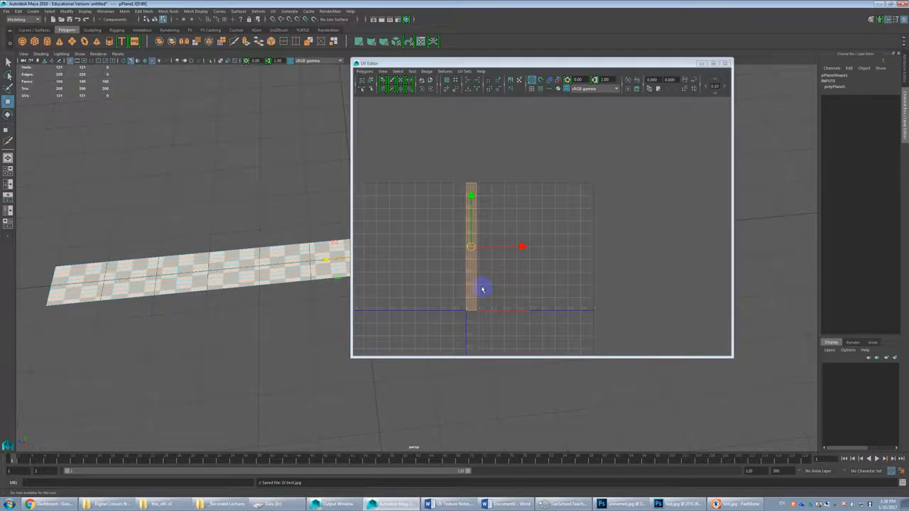
left_click_drag(288, 318, 345, 260, "alt")
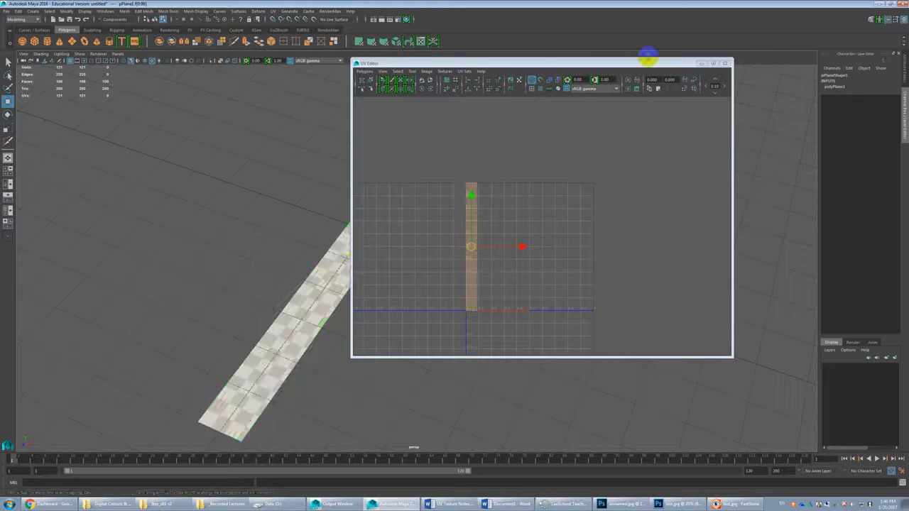
left_click(725, 64)
left_click_drag(582, 196, 360, 298, "alt")
right_click_drag(360, 299, 350, 302, "alt")
left_click_drag(350, 301, 351, 279, "alt")
key("ctrl+z")
key("ctrl+z")
key("ctrl+z")
key("ctrl+z")
key("ctrl+z")
scroll(365, 274, "up", 4)
middle_click_drag(351, 262, 353, 302, "alt")
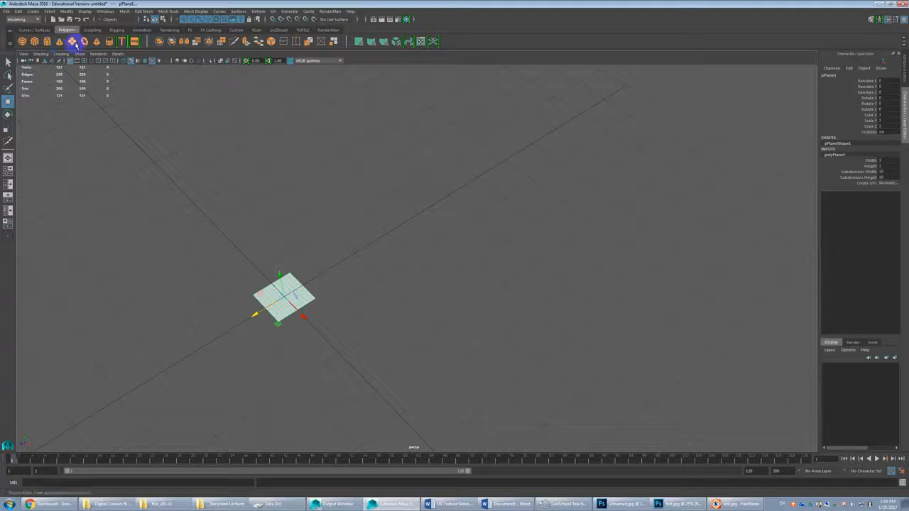
Step: Create a polygon sphere and move it along Z to about -2.4, clear of the plane
left_click(22, 41)
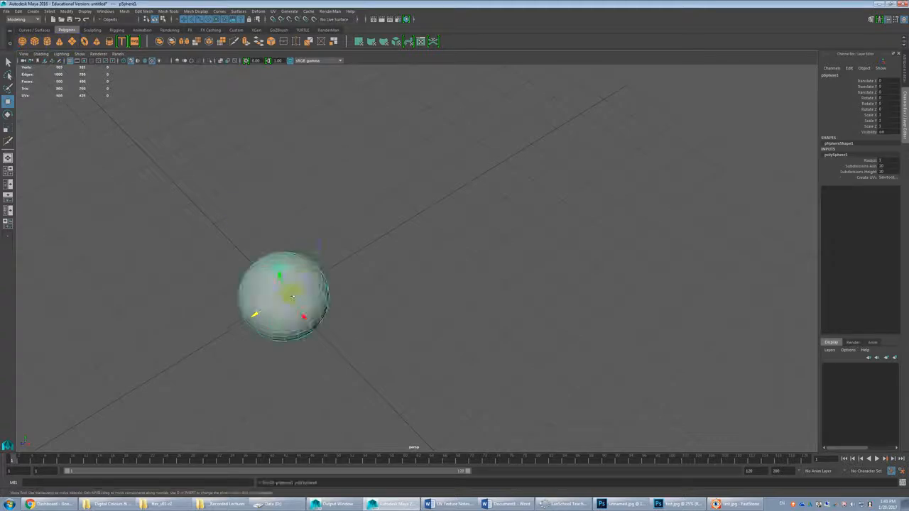
scroll(287, 293, "up", 2)
left_click_drag(226, 323, 335, 248)
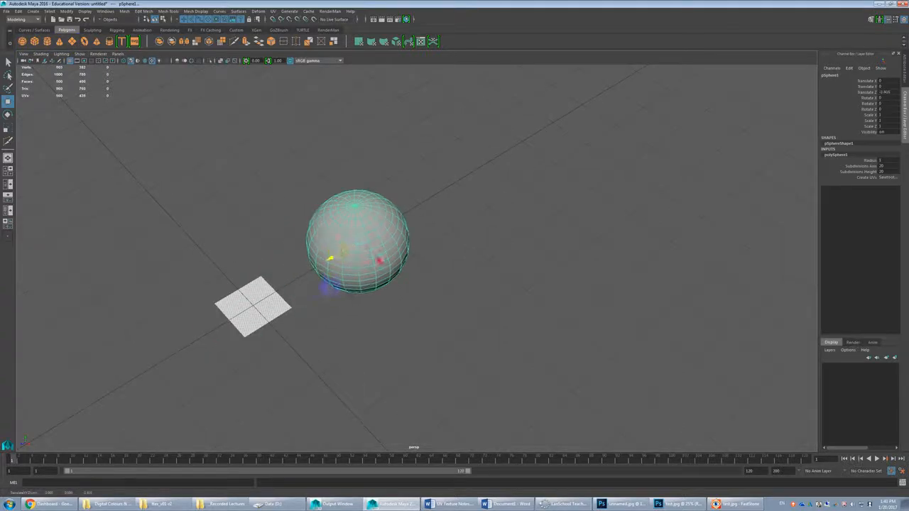
left_click_drag(329, 286, 325, 277, "alt")
scroll(324, 277, "up", 5)
middle_click_drag(319, 282, 354, 266, "alt")
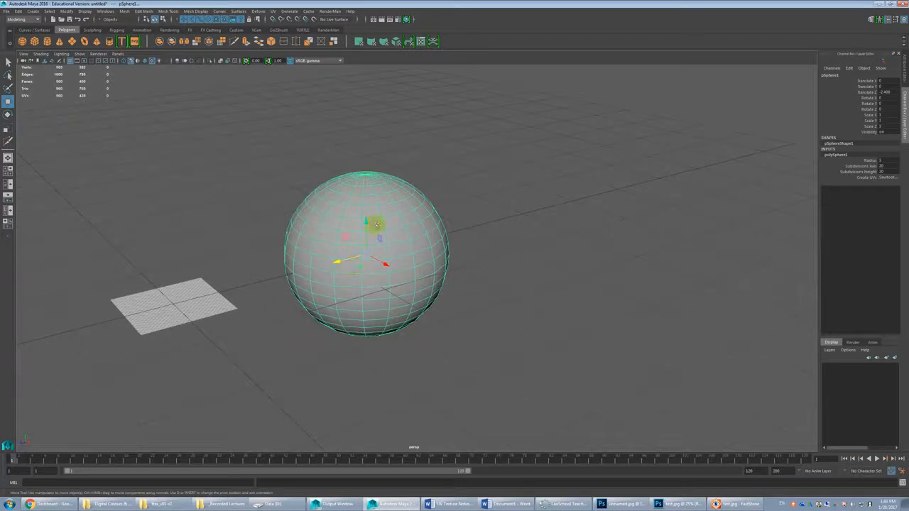
Step: Open Hypershade beside the sphere and assign the Mat_Blinn_UVchk checker material to the sphere
left_click(407, 20)
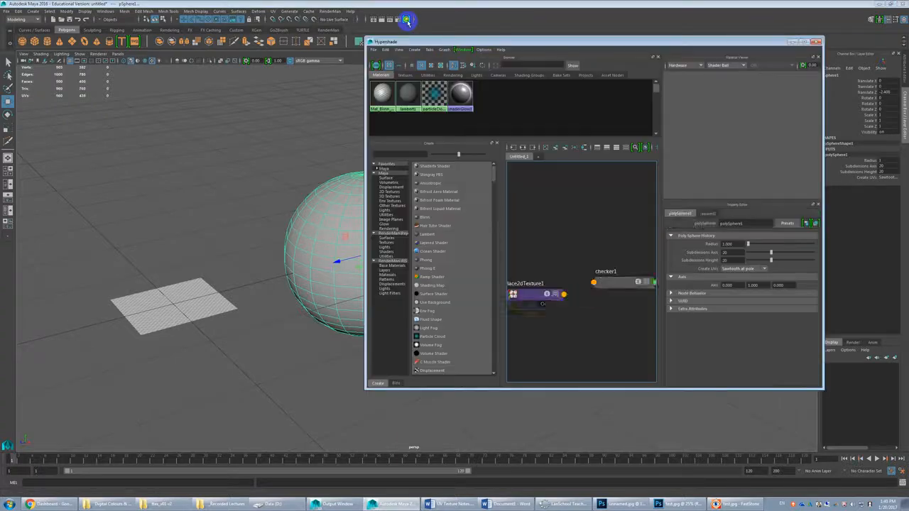
left_click_drag(432, 37, 501, 30)
left_click(453, 82)
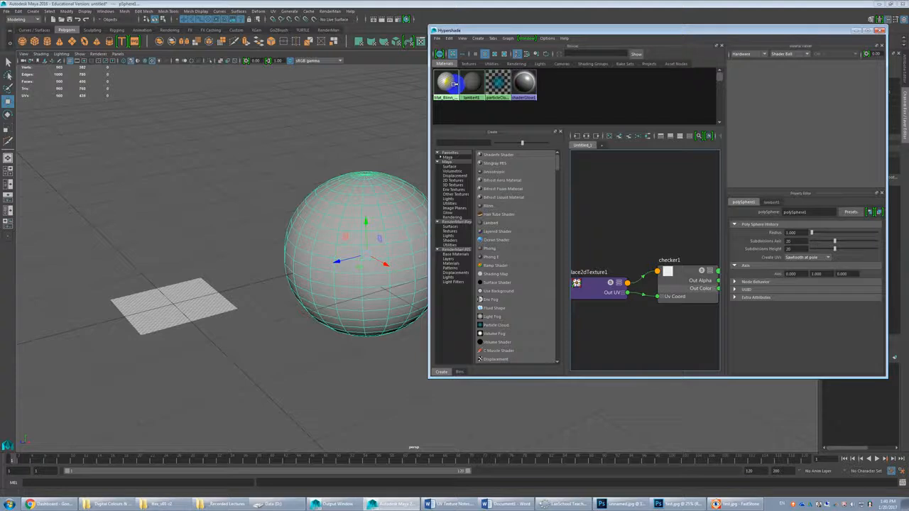
left_click(455, 83)
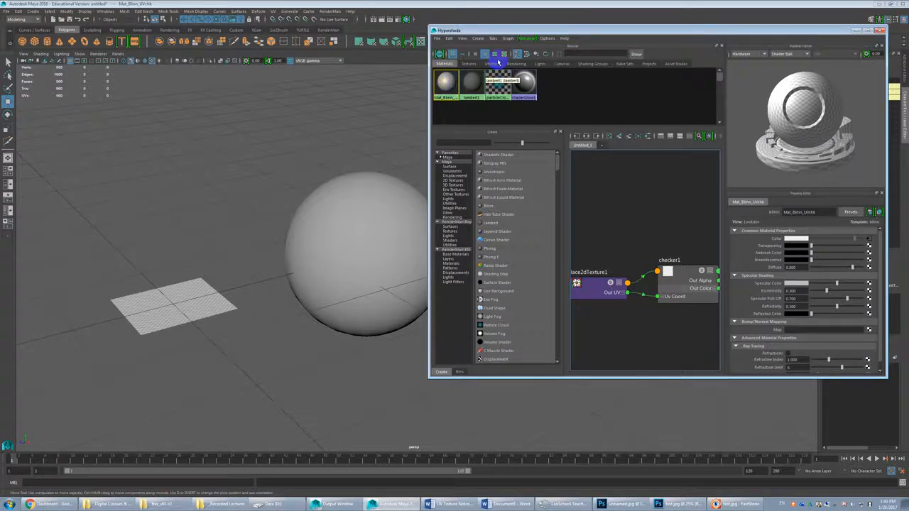
mouse_move(447, 86)
middle_mouse_down()
mouse_move(426, 116)
mouse_move(454, 76)
middle_mouse_up()
left_click(503, 31)
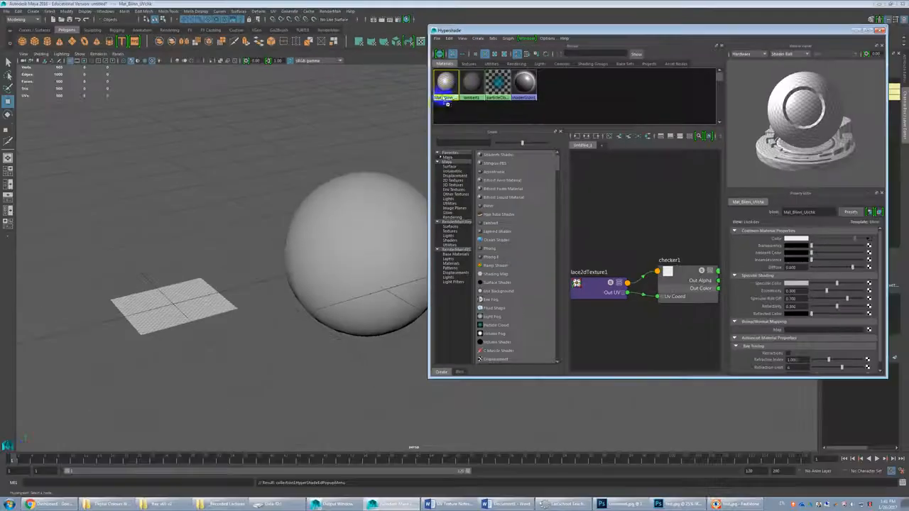
middle_click_drag(446, 103, 384, 198)
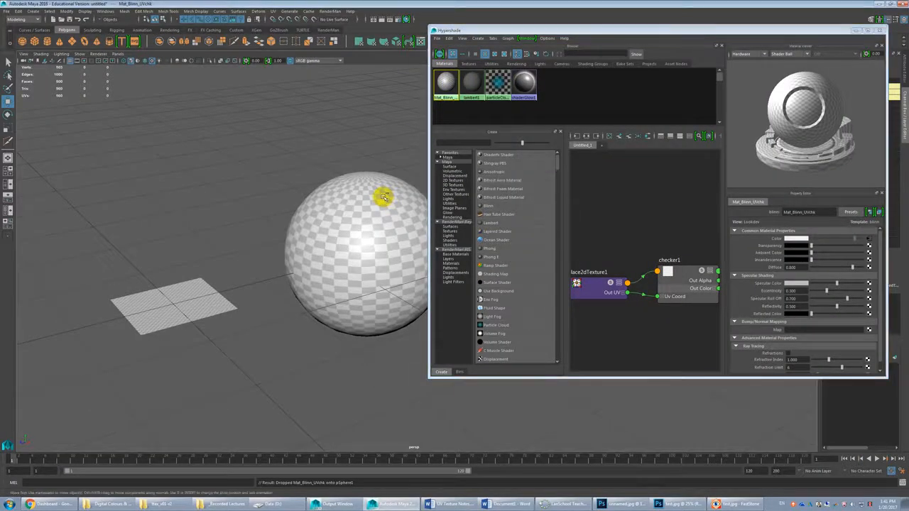
Step: Undo the material drop onto the sphere, close Hypershade, and assign the existing checker material directly to the sphere with textures displayed
key("ctrl+z")
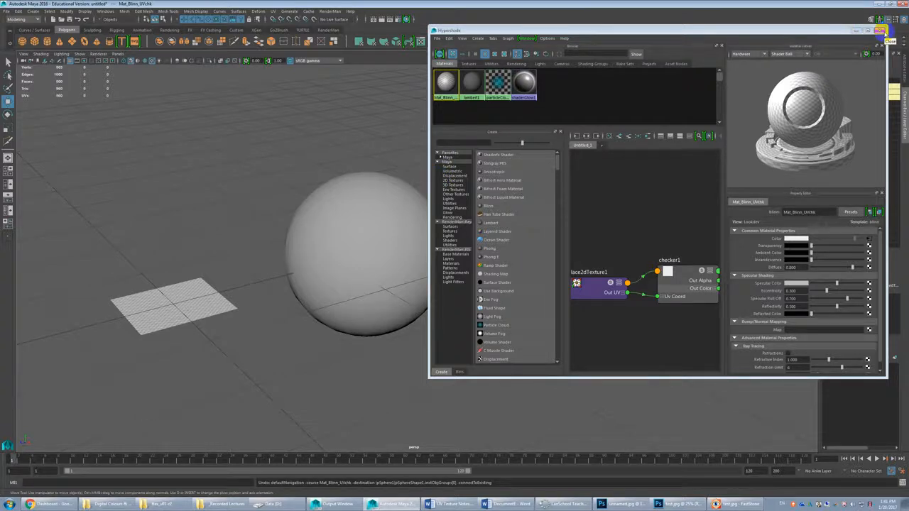
left_click(881, 31)
left_click(374, 207)
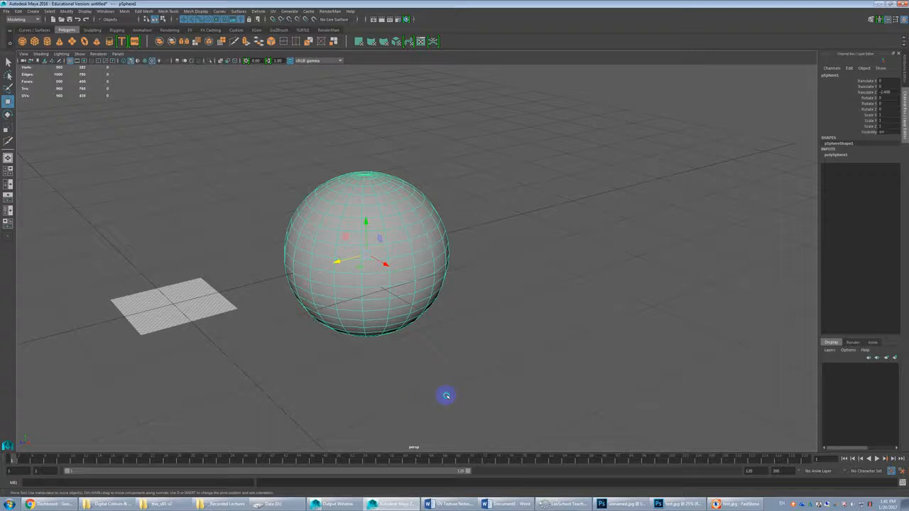
key("6")
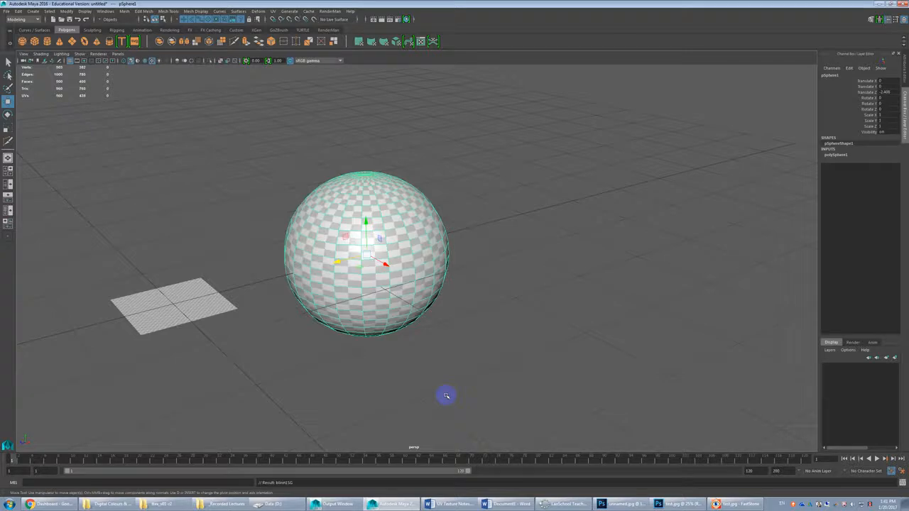
scroll(435, 320, "up", 2)
left_click(476, 329)
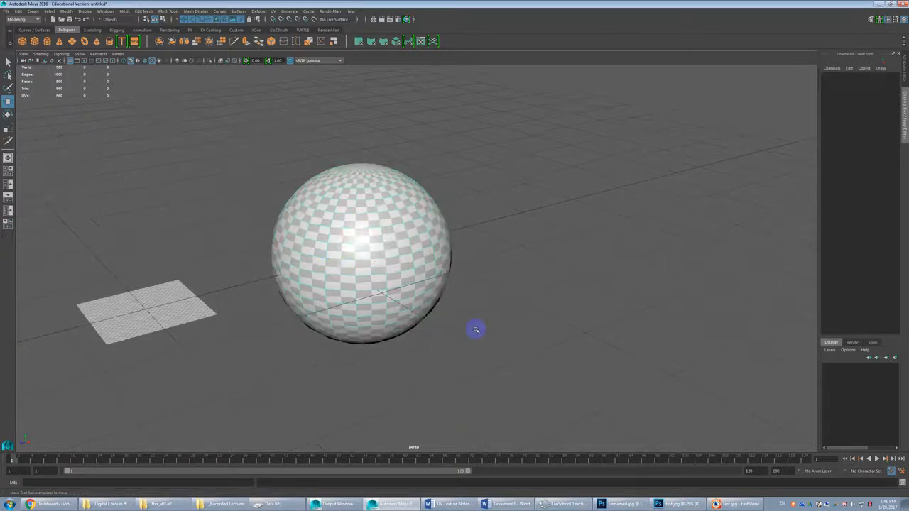
Step: Examine how the checker squares change shape and size between the sphere's sides and its upper pole
middle_click_drag(476, 329, 457, 330, "alt")
left_click_drag(456, 331, 446, 333, "alt")
scroll(446, 333, "up", 3)
middle_click_drag(446, 333, 447, 345, "alt")
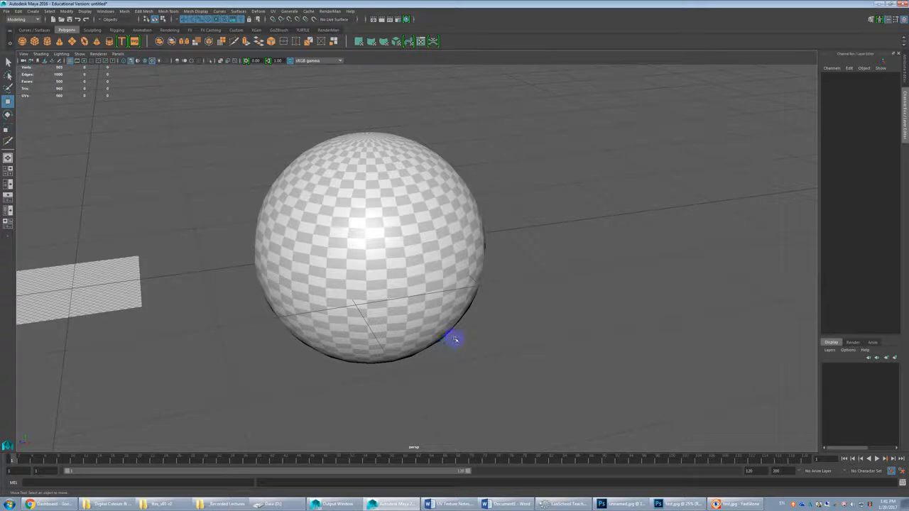
left_click_drag(462, 334, 471, 323, "alt")
middle_click_drag(471, 324, 508, 382, "alt")
scroll(515, 388, "up", 2)
middle_click_drag(547, 345, 573, 357, "alt")
scroll(550, 384, "up", 2)
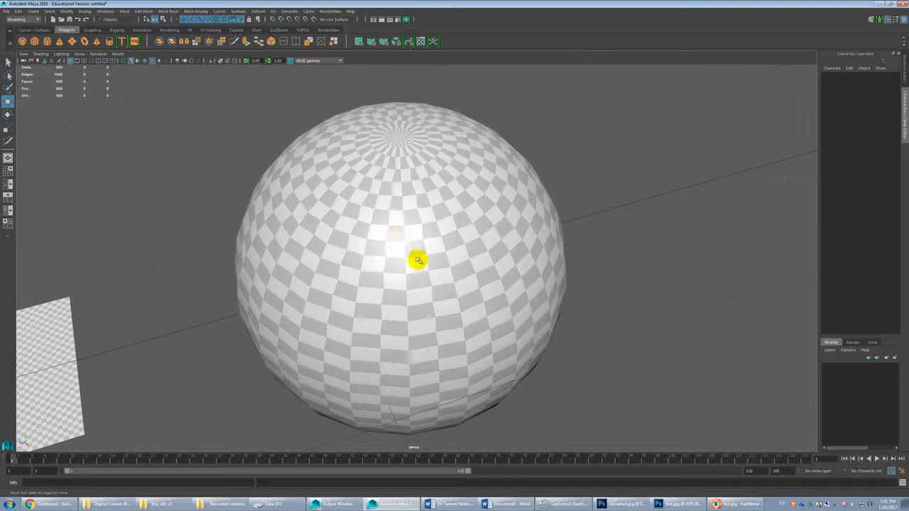
left_click(417, 237)
scroll(417, 237, "down", 2)
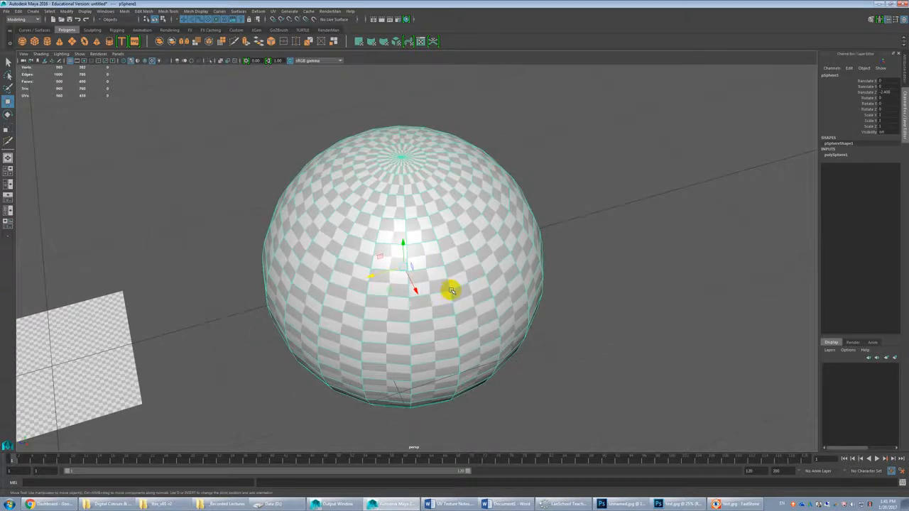
left_click_drag(451, 290, 451, 277, "alt")
middle_click_drag(442, 289, 424, 206, "alt")
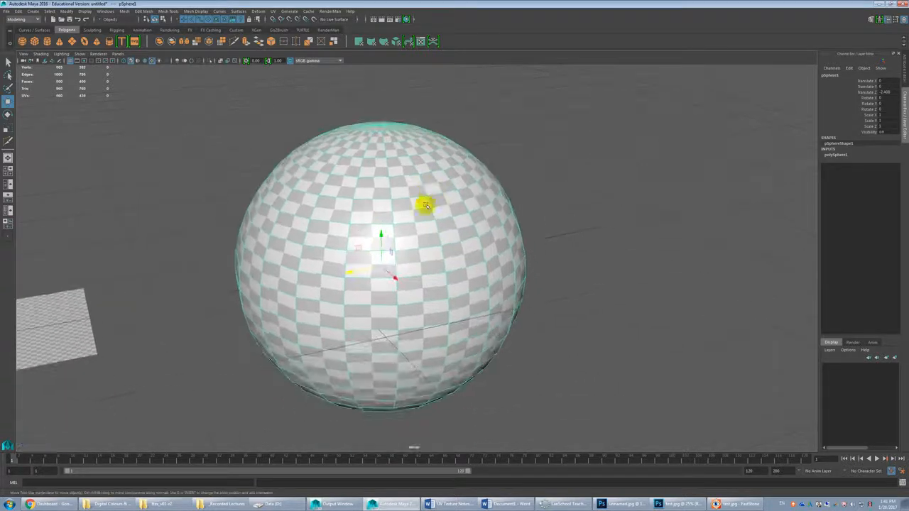
mouse_move(425, 228)
left_mouse_down("alt")
mouse_move(428, 197)
mouse_move(430, 243)
left_mouse_up("alt")
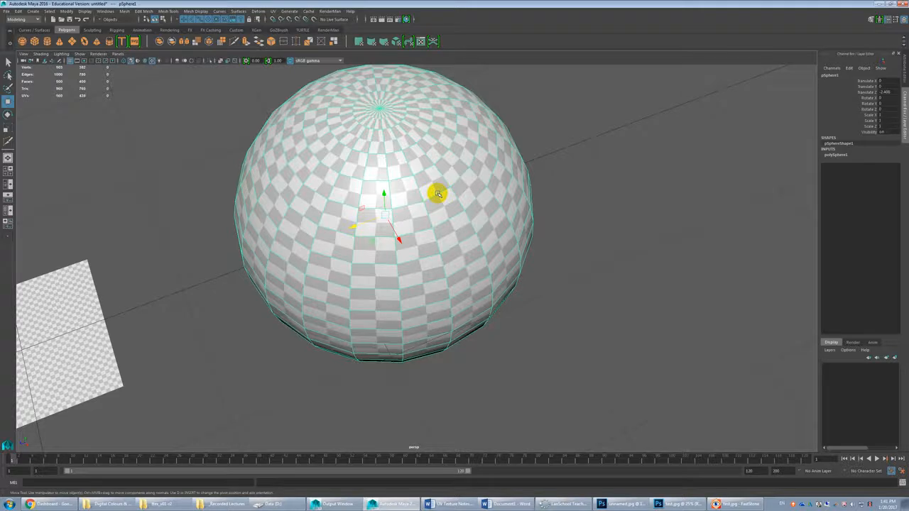
Step: Select a lengthwise edge loop on the sphere and look closely at where it meets the upper pole
right_click_drag(485, 196, 485, 178)
double_click(496, 195)
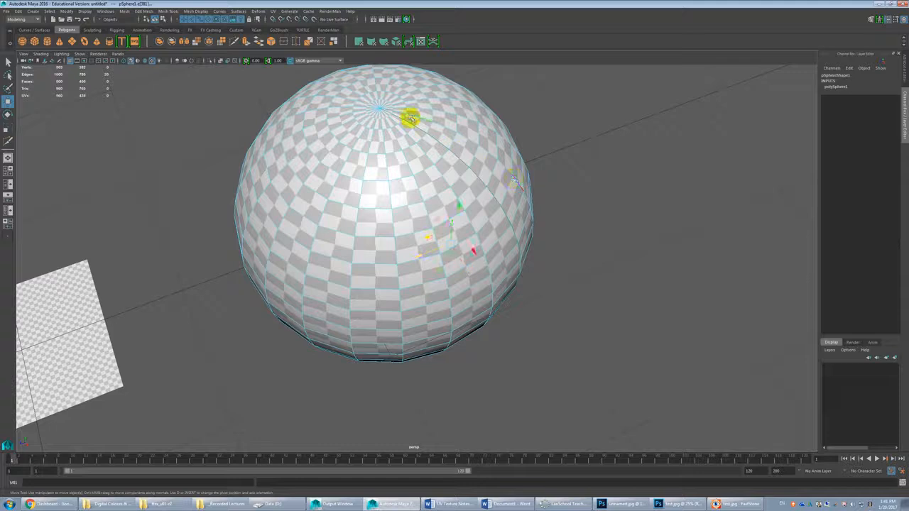
scroll(415, 231, "up", 6)
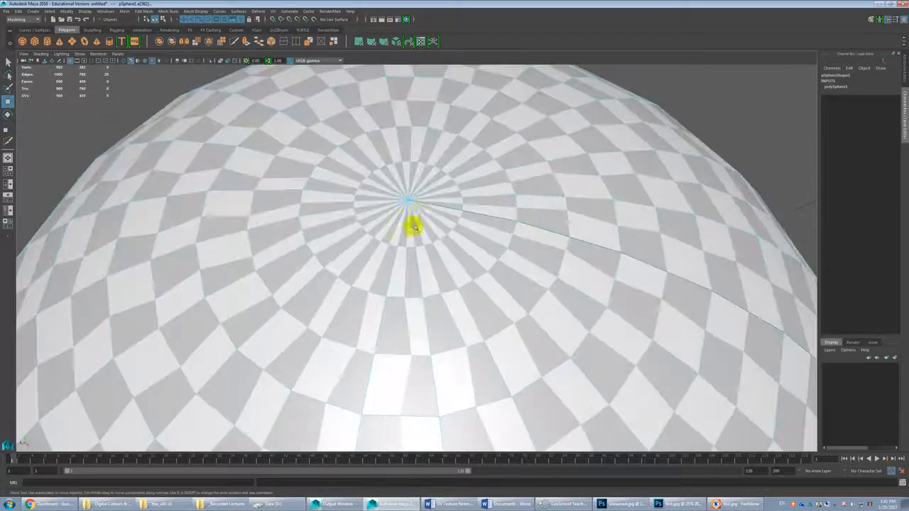
scroll(412, 229, "down", 4)
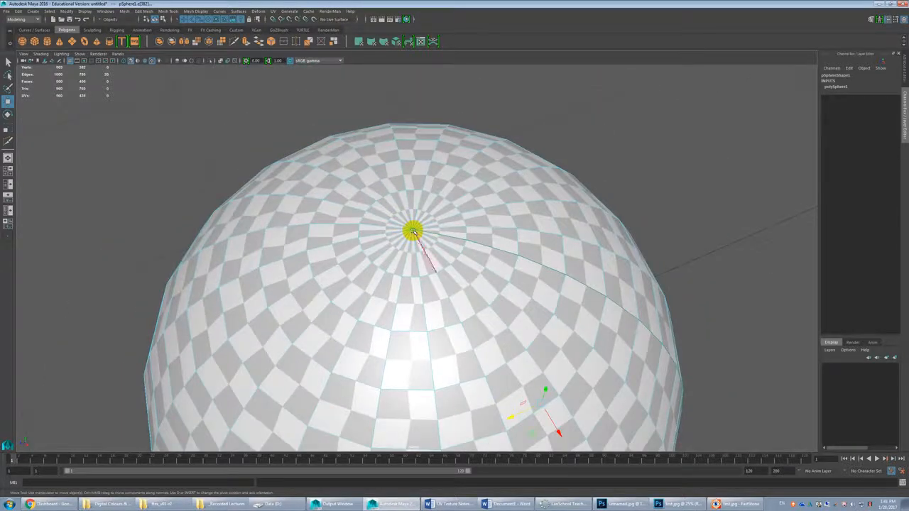
Step: Examine how the edges converge at the sphere's poles in wireframe, close the Maya Help page, and return to textured shading
key("4")
key("F1")
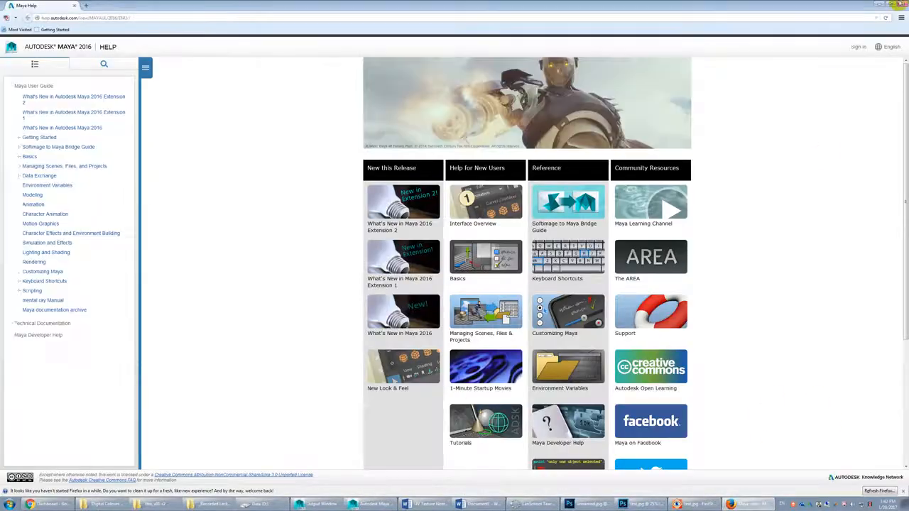
left_click(901, 4)
scroll(436, 252, "up", 2)
middle_click_drag(436, 252, 435, 201, "alt")
scroll(435, 201, "down", 1)
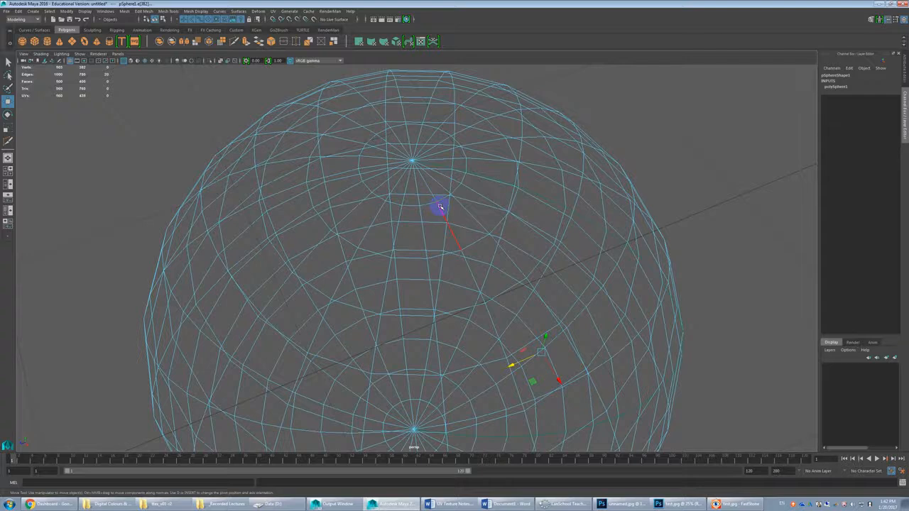
key("6")
scroll(438, 203, "down", 3)
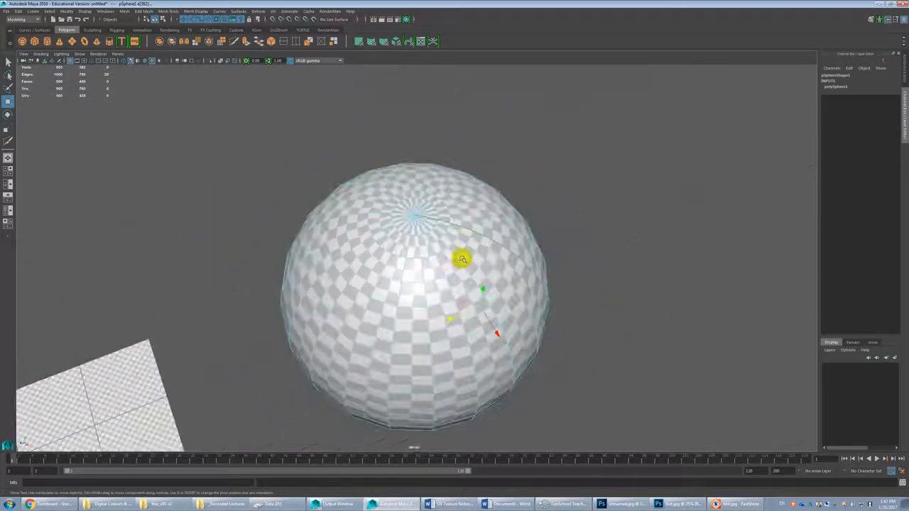
middle_click_drag(443, 245, 410, 206, "alt")
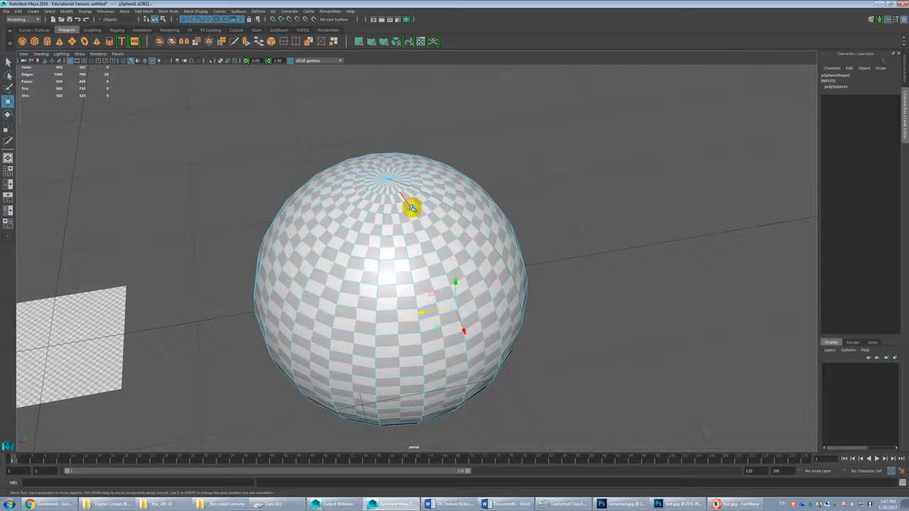
Step: Switch to face selection and wireframe display, and select one triangular face touching each of the sphere's two poles
key("F11")
left_click(414, 220)
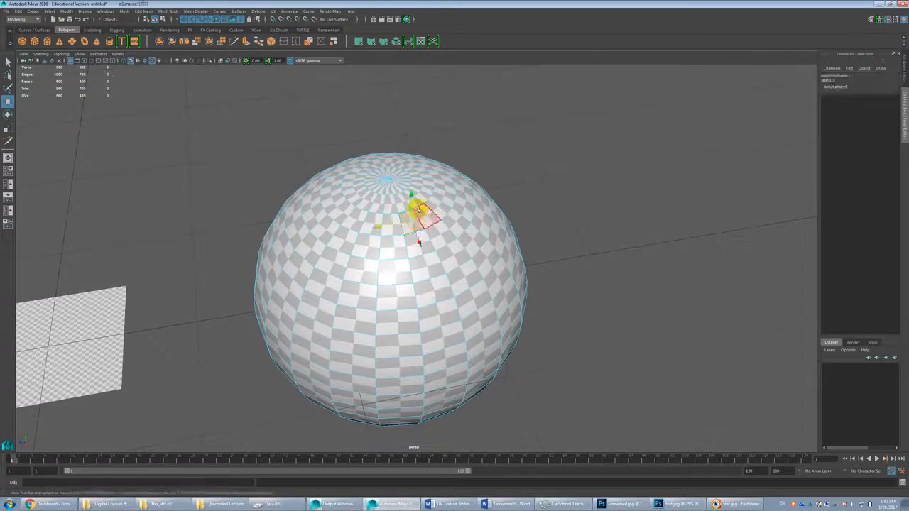
left_click(415, 202)
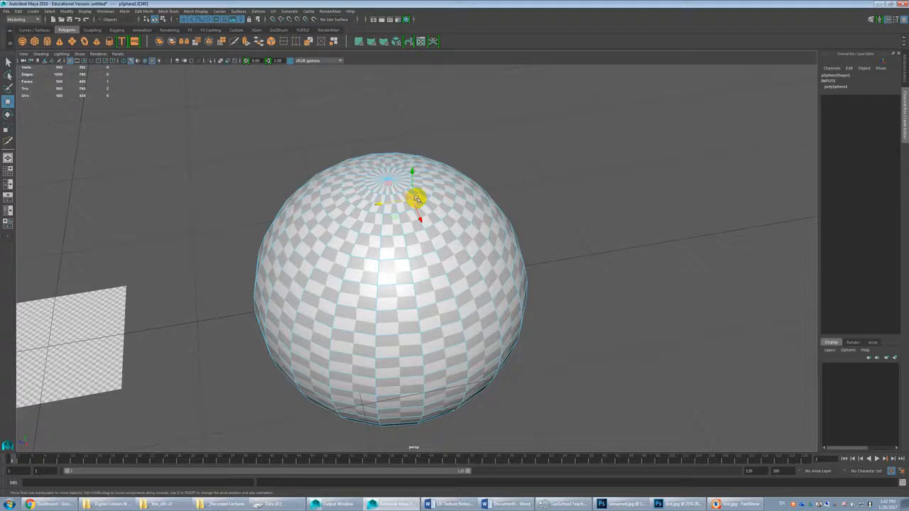
scroll(401, 218, "up", 3)
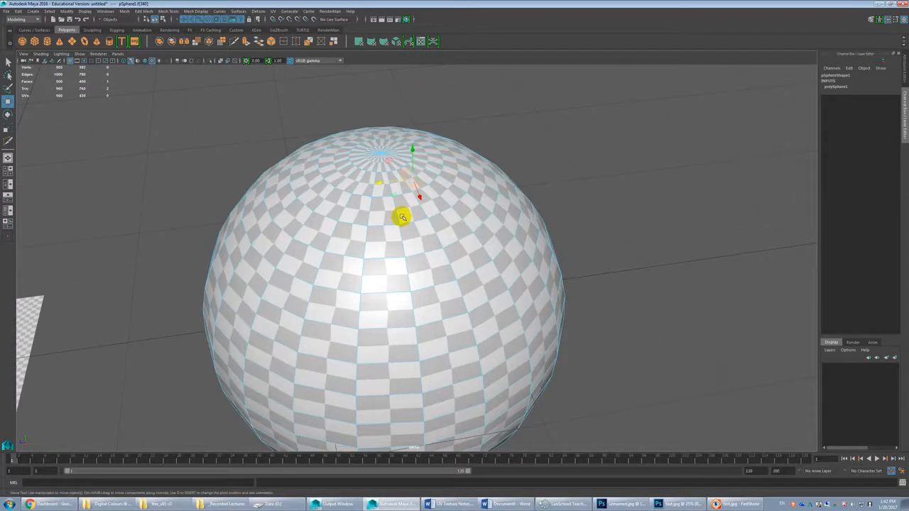
scroll(399, 211, "down", 3)
left_click_drag(395, 203, 416, 238, "alt")
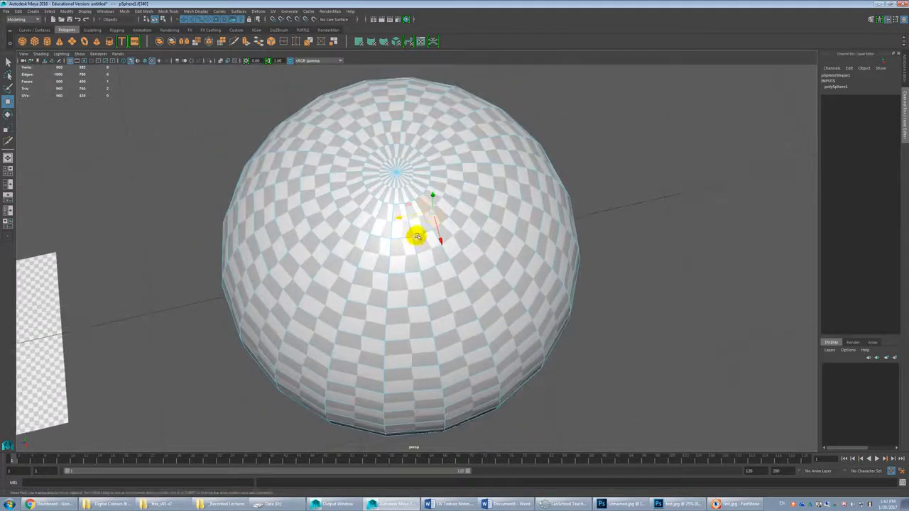
key("4")
left_click(405, 191)
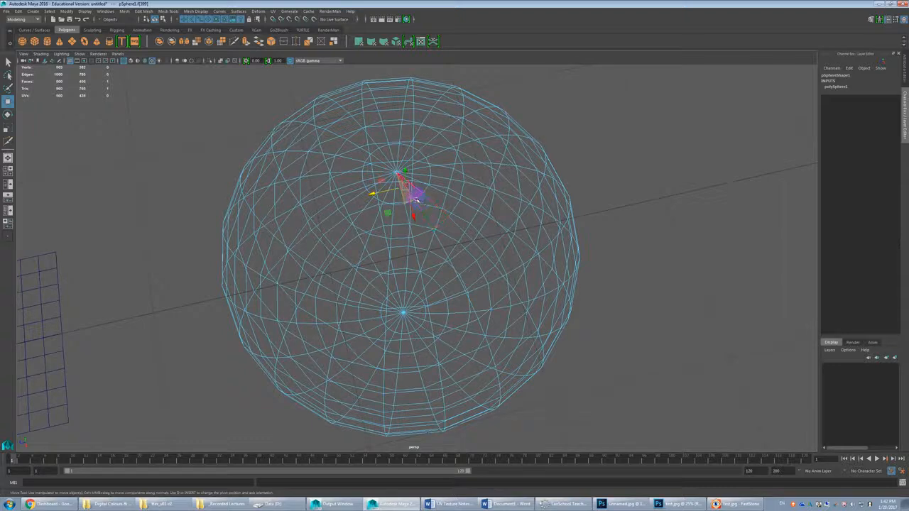
left_click_drag(456, 330, 409, 266, "alt")
left_click(415, 273, "shift")
left_click_drag(432, 230, 421, 261, "alt")
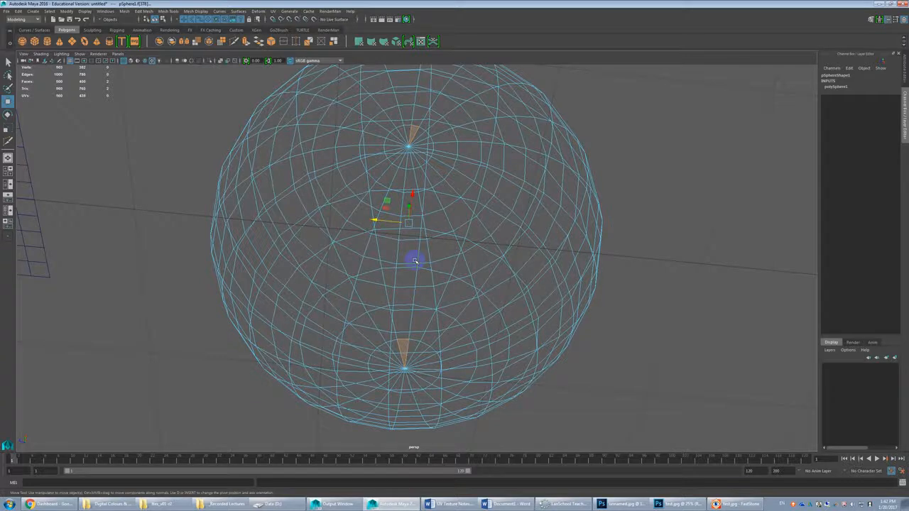
key("shift+period")
key("shift+period")
key("shift+period")
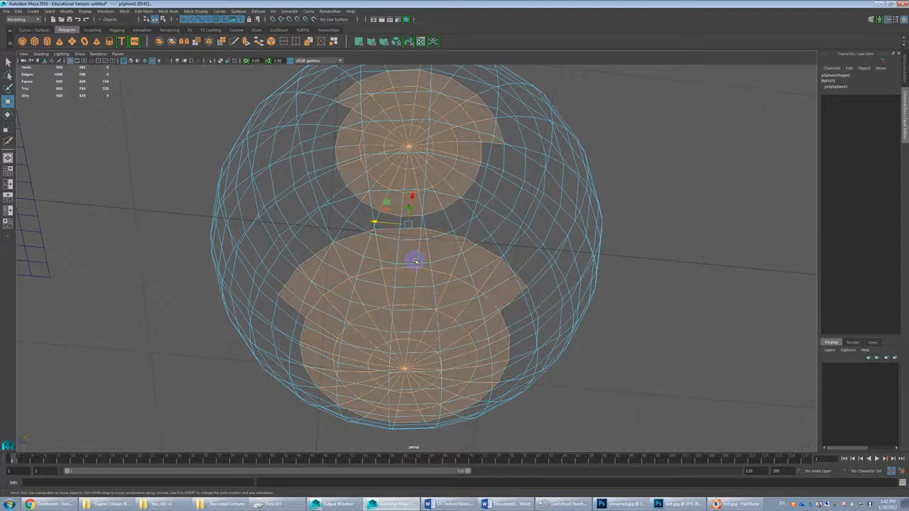
key("shift+comma")
key("shift+comma")
key("shift+period")
key("shift+comma")
key("shift+comma")
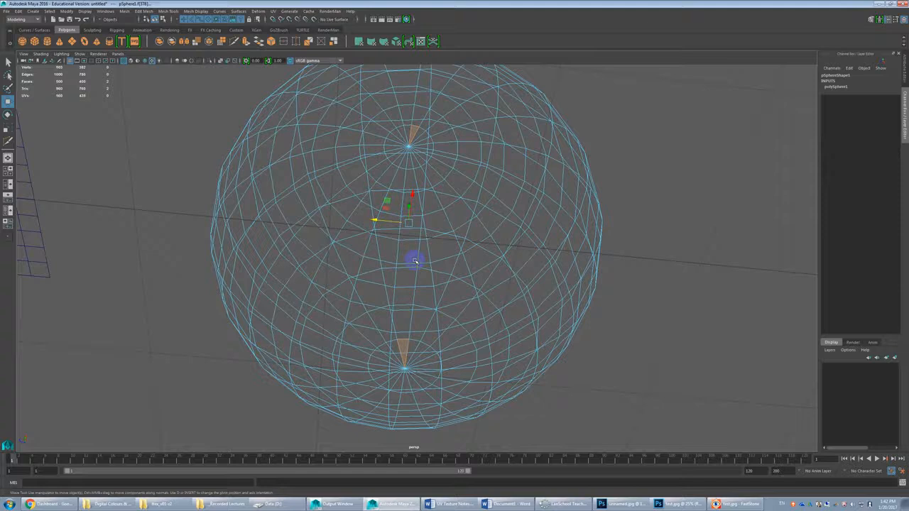
Step: Grow the face selection around both poles, deselect the stray faces outside the round caps, and expand the caps by two more rings
key("shift+period")
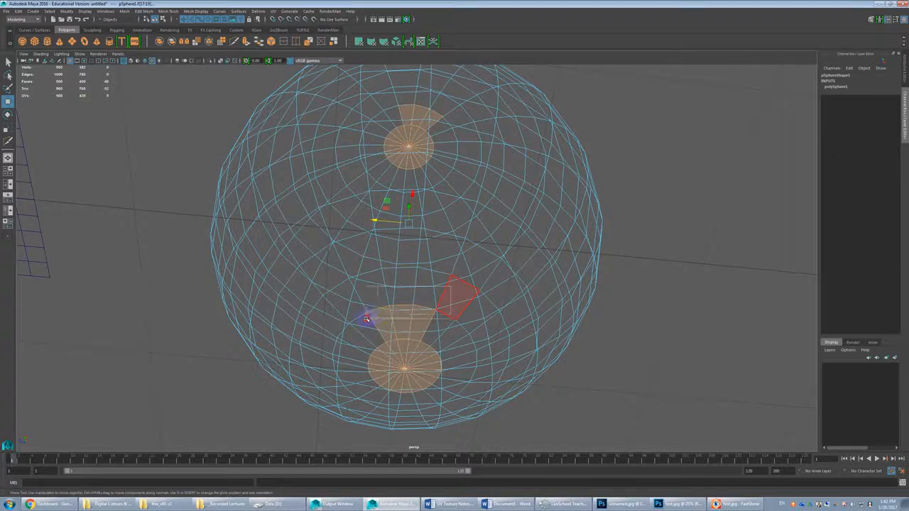
left_click_drag(415, 109, 387, 118, "ctrl")
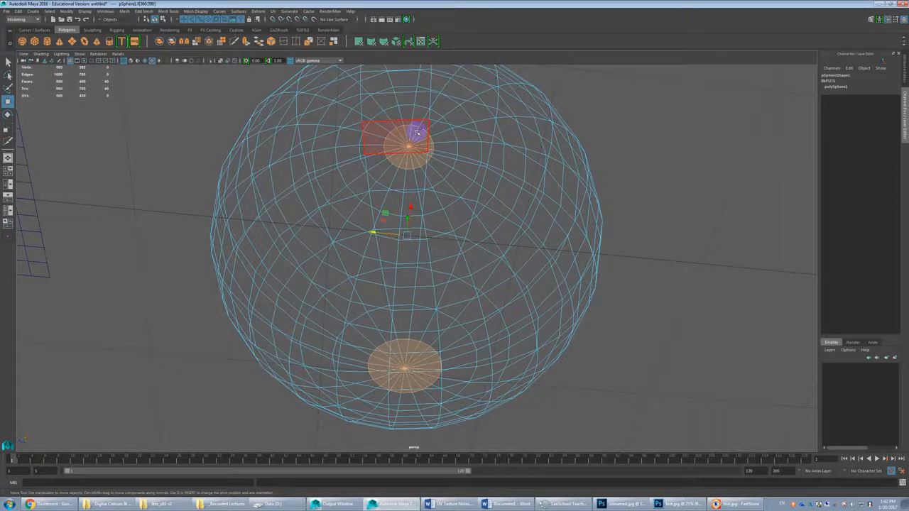
key("shift+period")
key("shift+period")
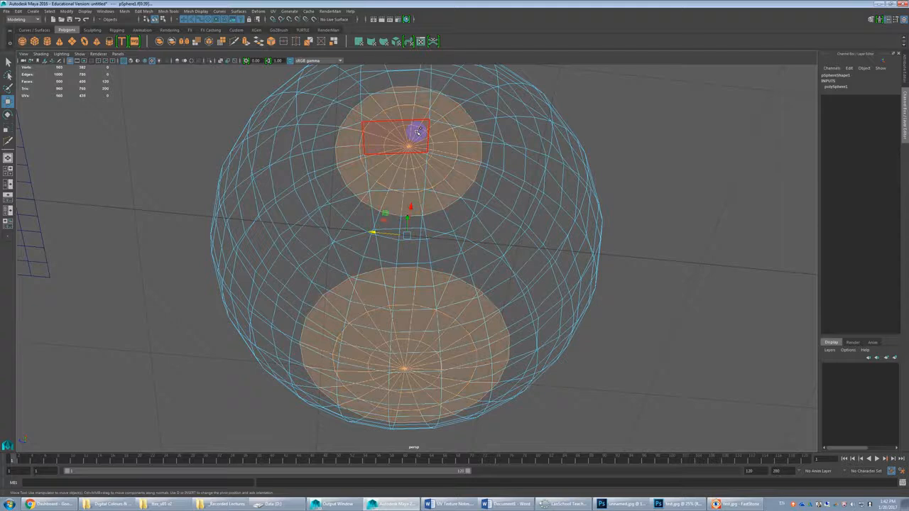
Step: Return the sphere to textured shading and compare the checkers on its middle band with those on the selected polar caps
scroll(412, 171, "down", 2)
left_click_drag(412, 173, 420, 219, "alt")
middle_click_drag(420, 219, 397, 272, "alt")
left_click_drag(397, 271, 399, 234, "alt")
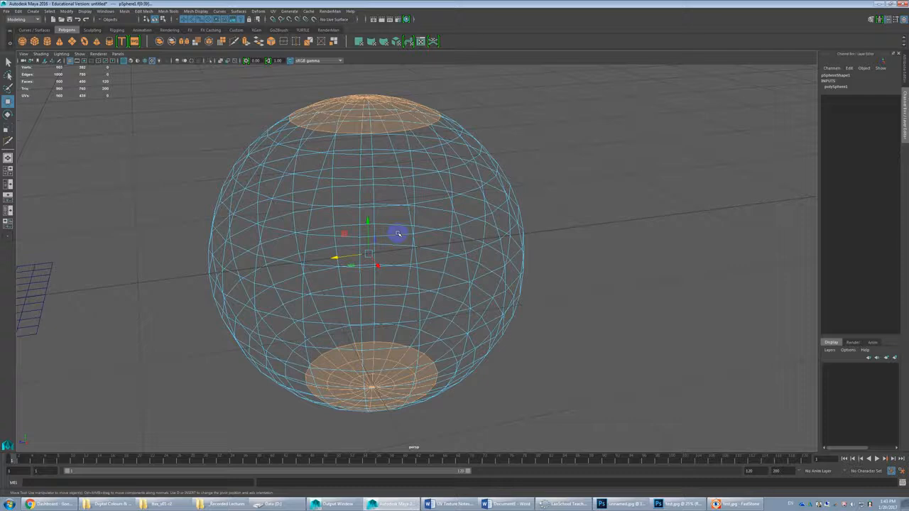
key("5")
key("6")
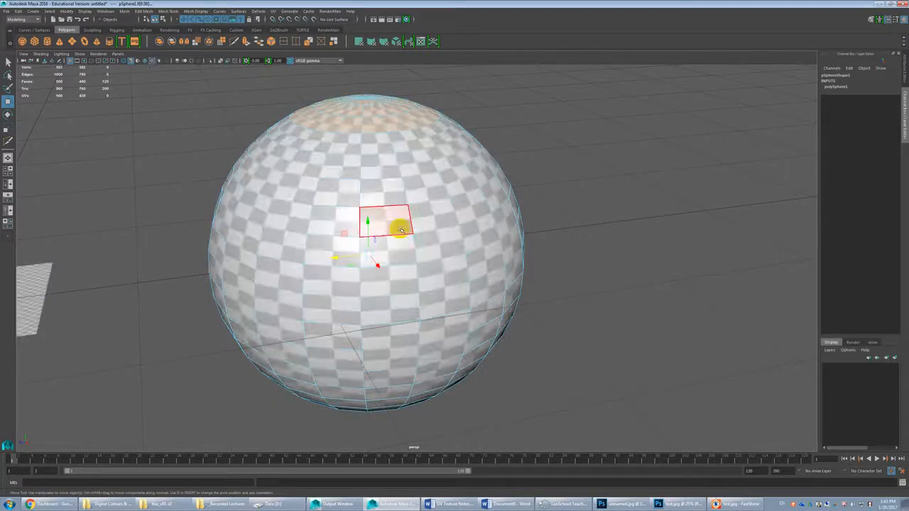
left_click_drag(430, 210, 382, 172, "alt")
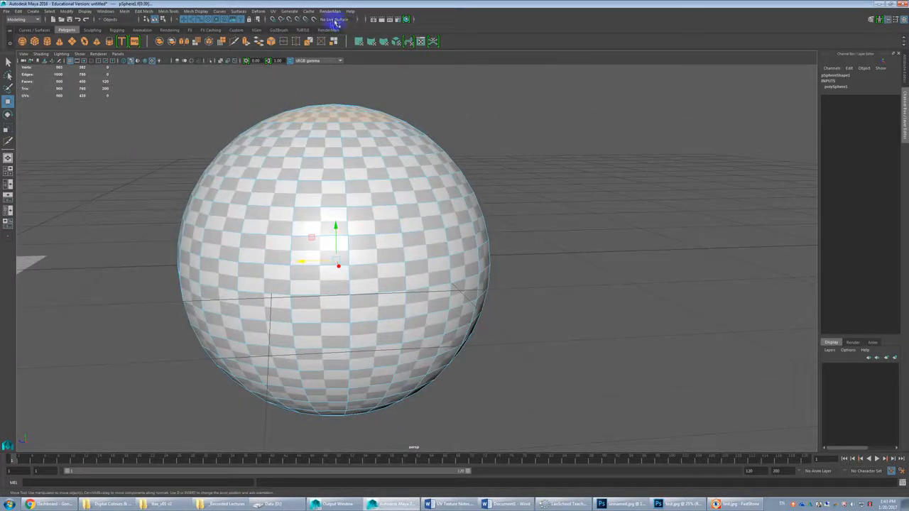
Step: Open the UV Editor and place it beside the sphere
left_click(281, 12)
left_click(291, 31)
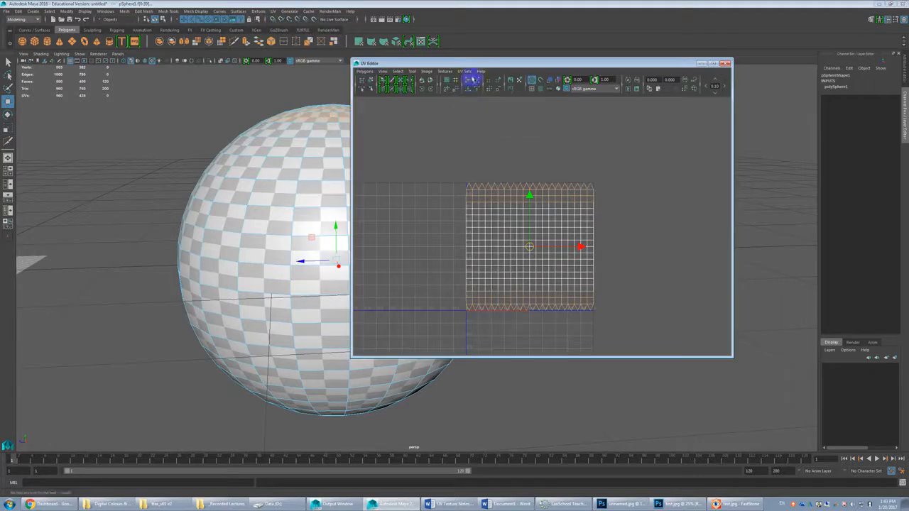
left_click_drag(471, 61, 584, 63)
Step: Compare the checker pattern on the sphere's selected polar cap with the corresponding highlighted rows in the UV layout
middle_click_drag(395, 197, 376, 211, "alt")
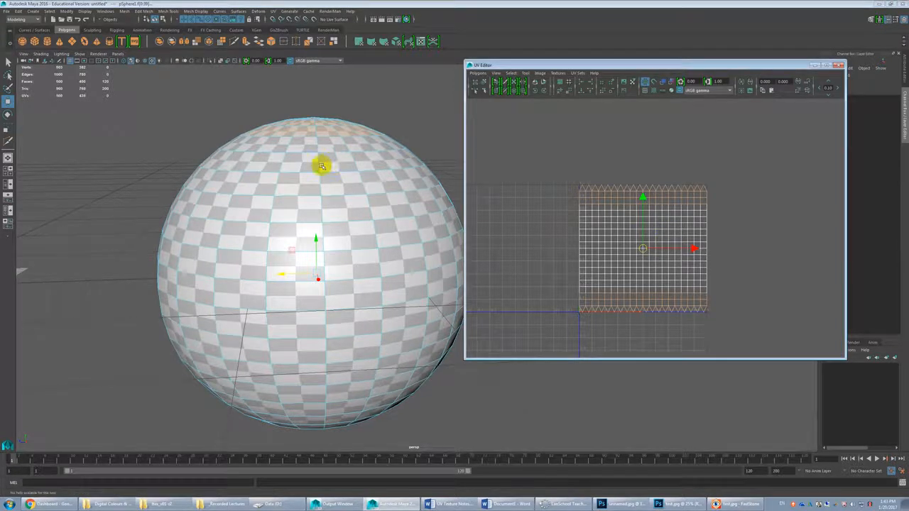
left_click_drag(320, 162, 331, 175, "alt")
middle_click_drag(333, 176, 331, 214, "alt")
scroll(331, 215, "up", 3)
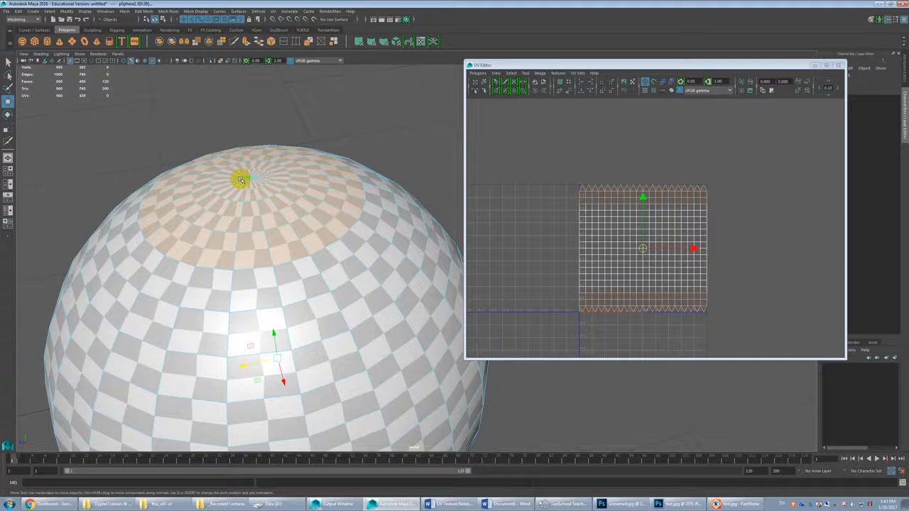
left_click_drag(257, 187, 269, 193, "alt")
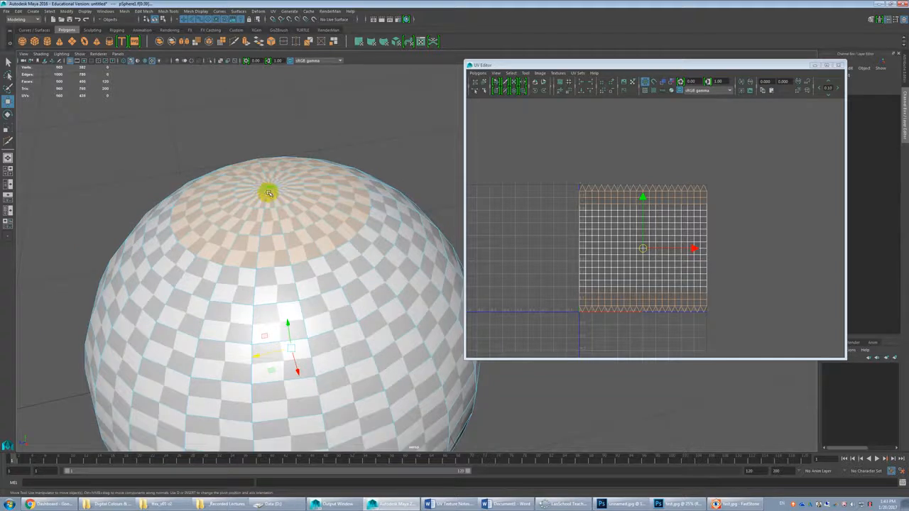
scroll(273, 195, "down", 2)
middle_click_drag(307, 266, 284, 220, "alt")
scroll(329, 227, "down", 1)
middle_click_drag(329, 245, 305, 226, "alt")
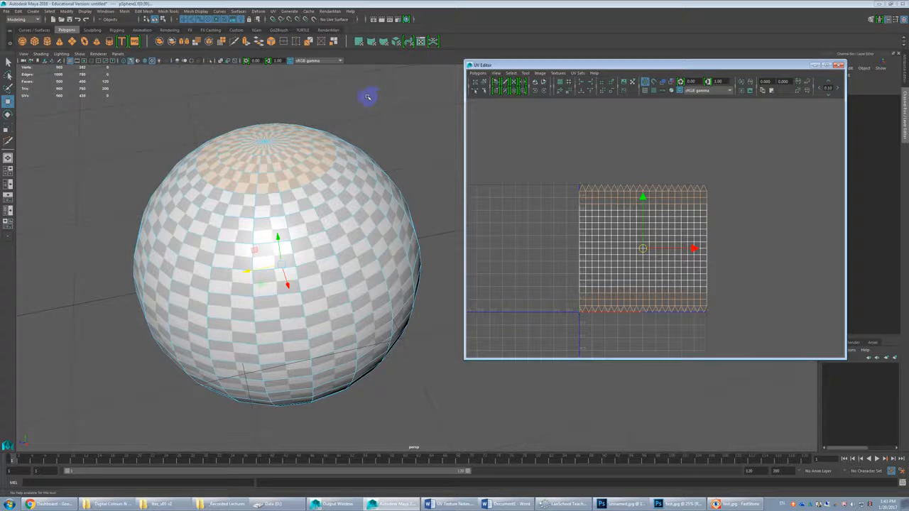
Step: Apply a planar UV projection with its current settings to the selected polar cap faces of the sphere
left_click(272, 12)
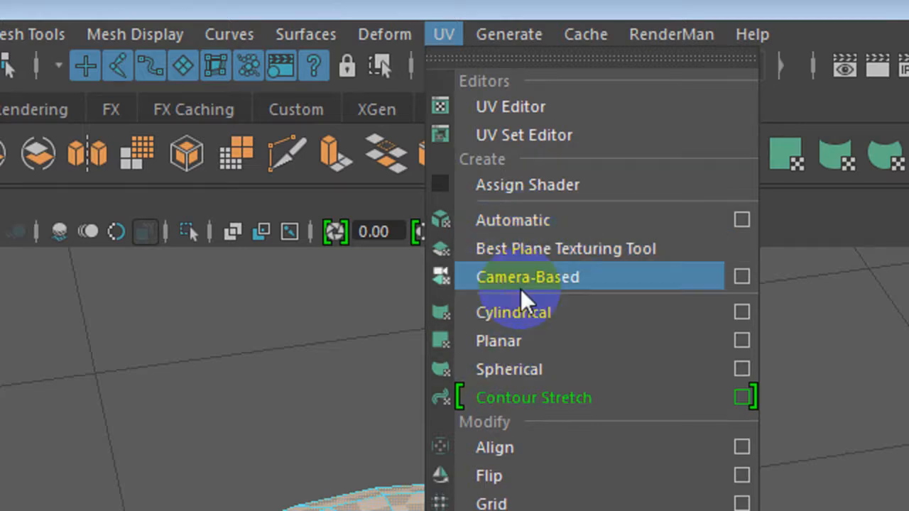
left_click(513, 341)
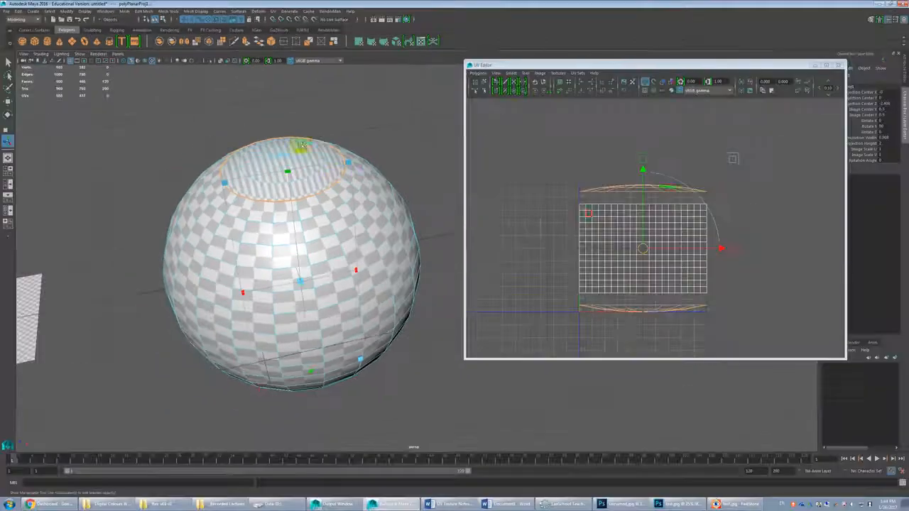
Step: Examine the checker pattern on the sphere's planar-projected top cap from the side and from above, against the surrounding faces
left_click_drag(355, 217, 343, 184, "alt")
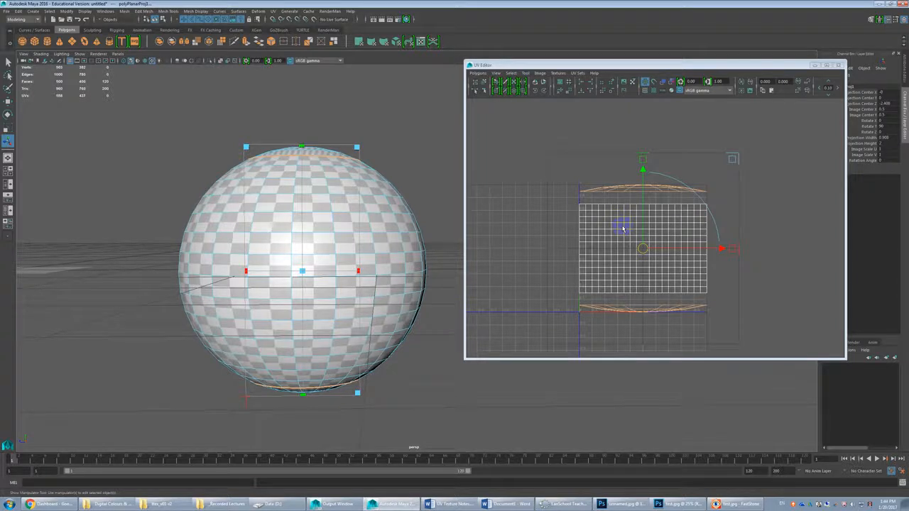
scroll(345, 173, "up", 6)
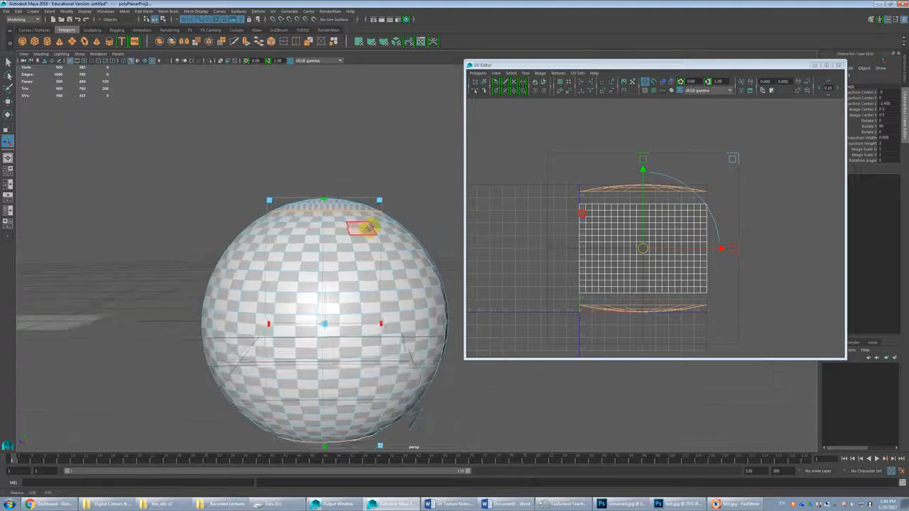
scroll(362, 209, "up", 6)
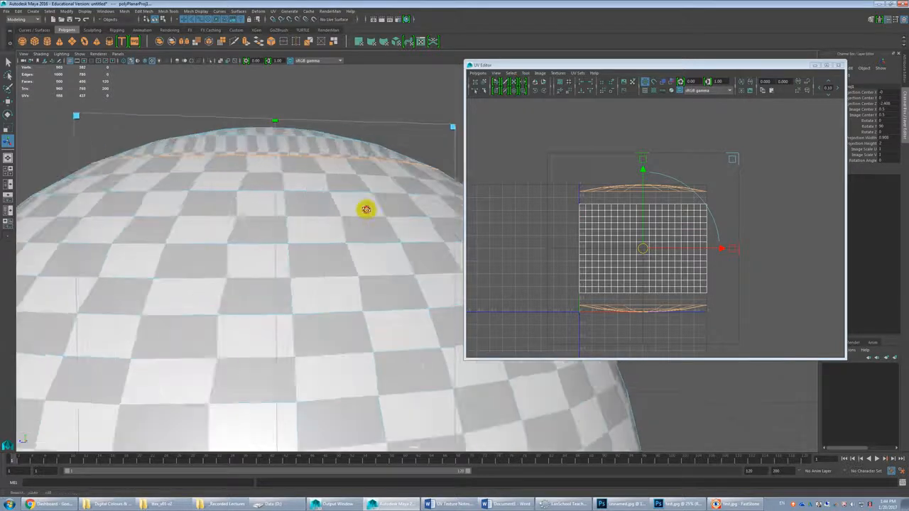
scroll(334, 178, "up", 6)
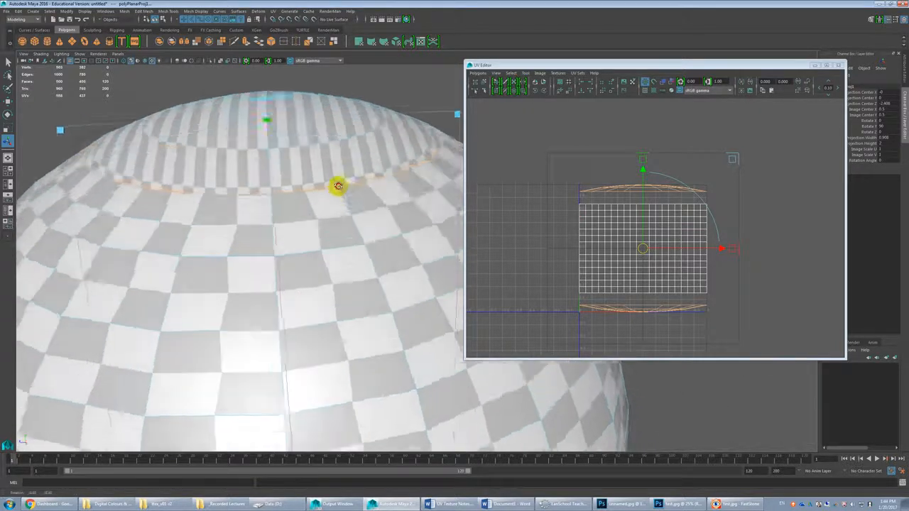
scroll(340, 213, "down", 6)
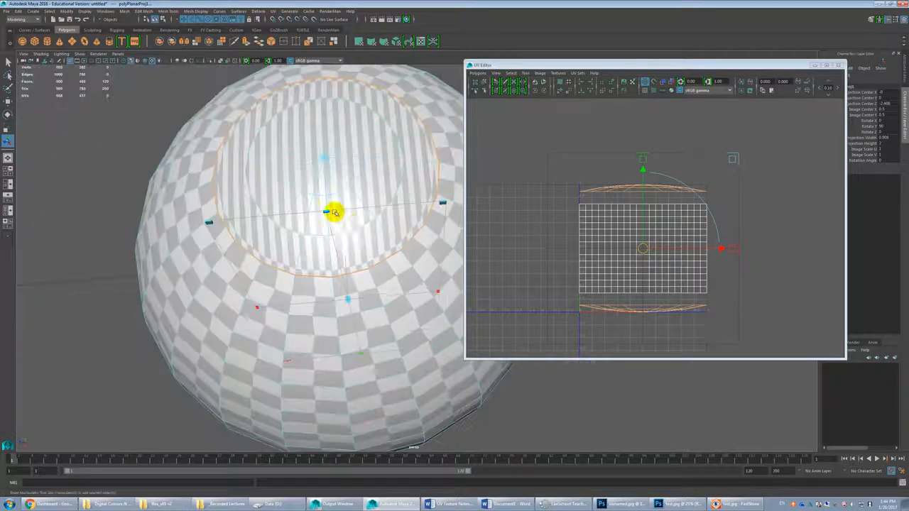
left_click_drag(371, 220, 371, 209, "alt")
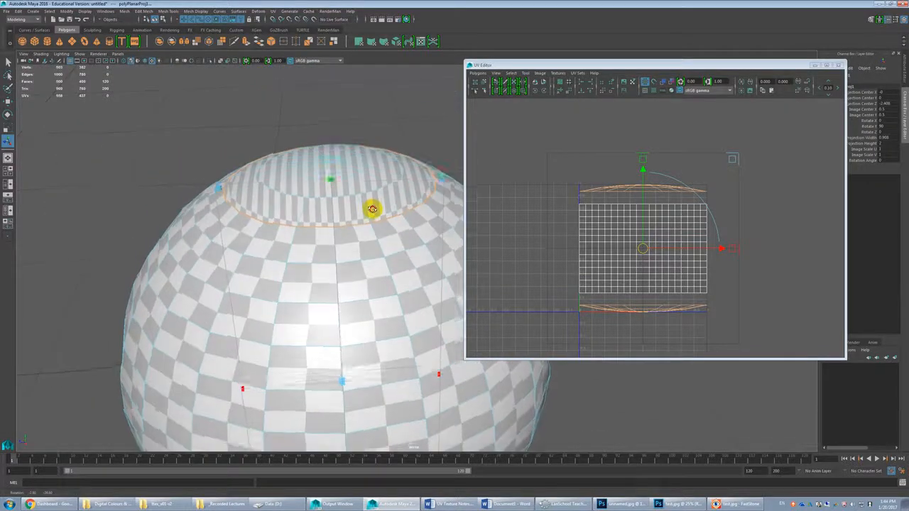
scroll(372, 210, "down", 3)
middle_click_drag(371, 228, 346, 207, "alt")
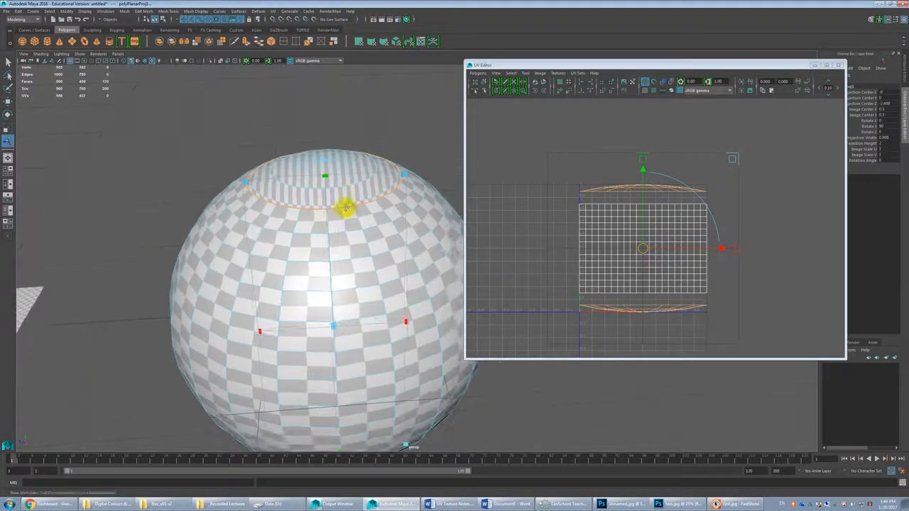
Step: Open the Planar Mapping options for the selected caps and move the dialog closer to the sphere
left_click(274, 11)
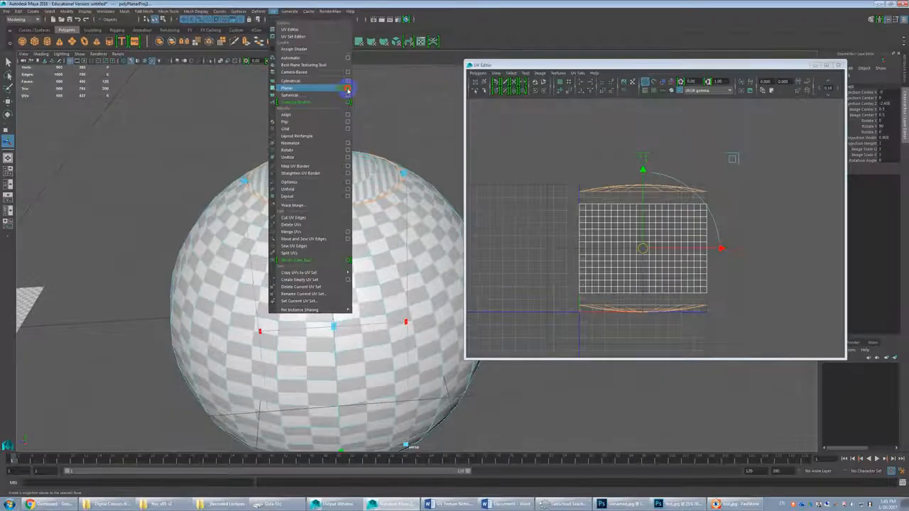
left_click(348, 90)
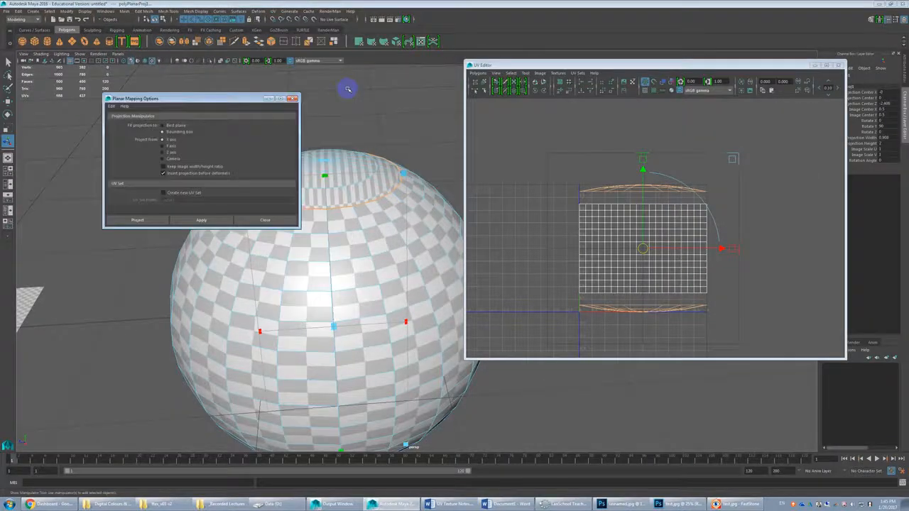
left_click_drag(241, 95, 274, 85)
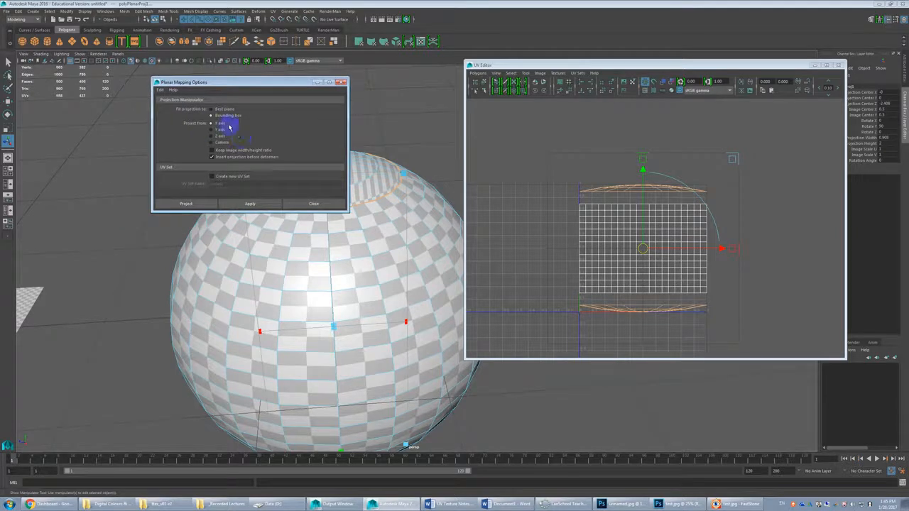
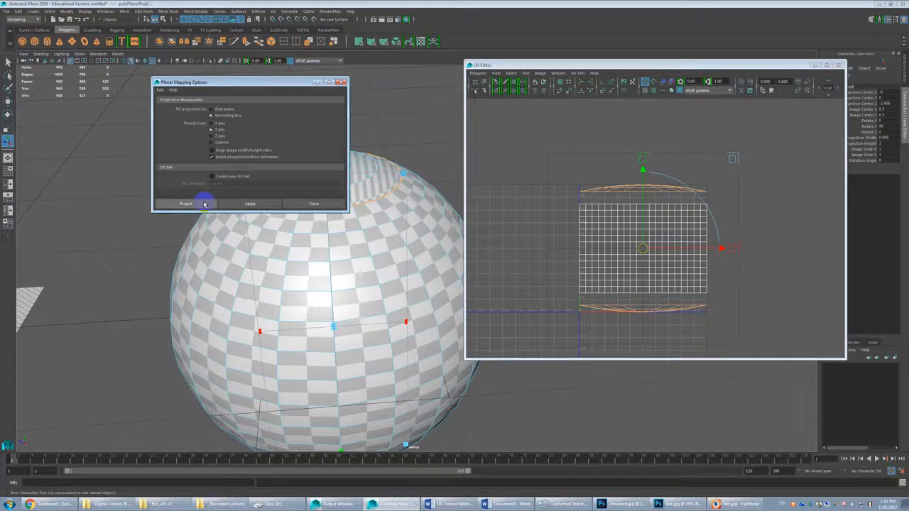
Step: Apply a planar projection along the Y axis, fitted to the bounding box, to the selected polar caps and close the options
left_click_drag(207, 82, 86, 39)
left_click(132, 162)
left_click_drag(324, 237, 324, 276, "alt")
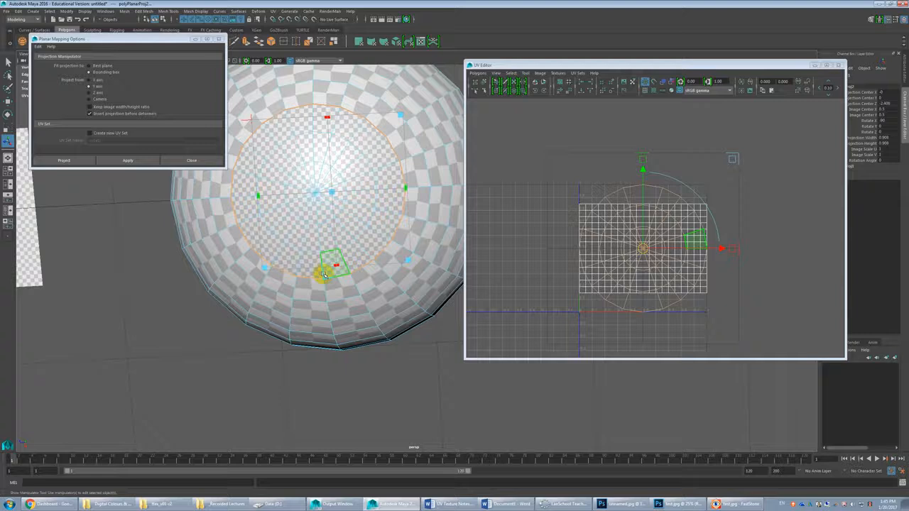
left_click(323, 275)
left_click(195, 160)
Step: Compare the projected top cap's checker size with the surrounding faces, and inspect the overlapping body and cap shells in the UV layout
left_click_drag(323, 214, 335, 258, "alt")
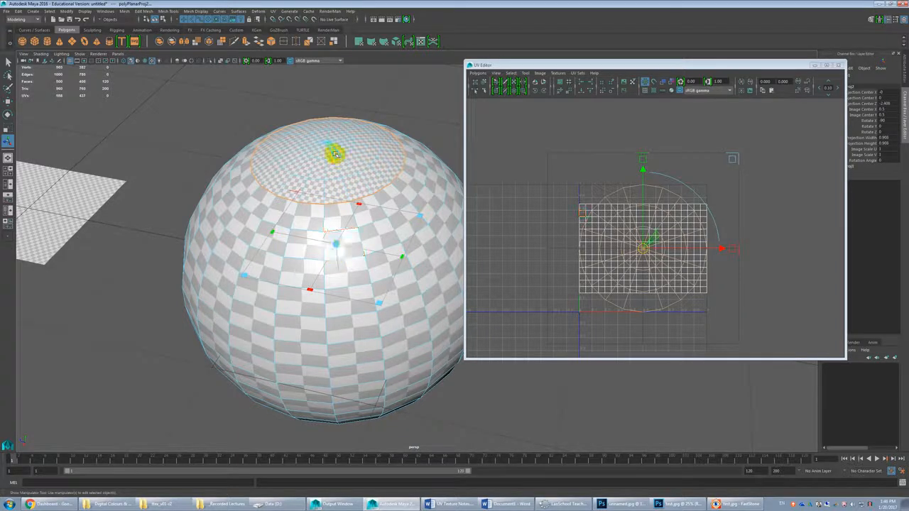
scroll(339, 156, "up", 2)
middle_click_drag(339, 156, 341, 215, "alt")
scroll(341, 216, "up", 2)
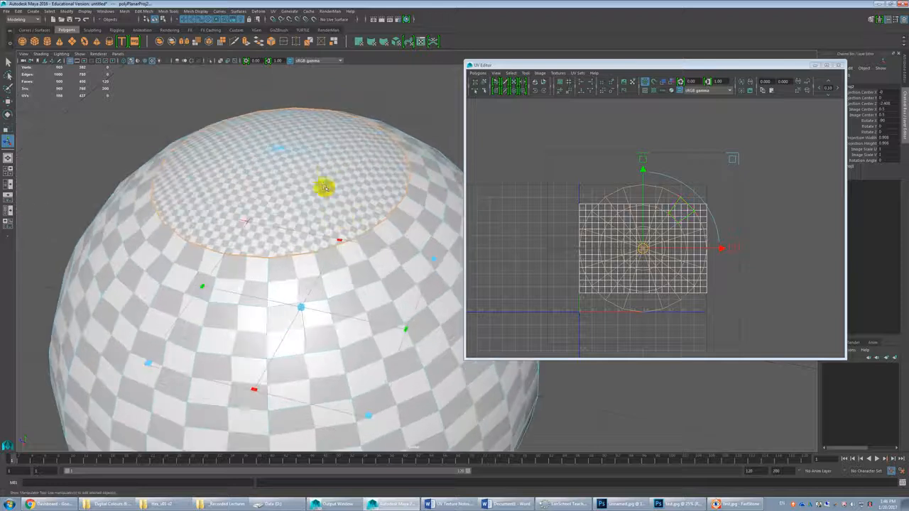
left_click_drag(300, 173, 309, 199)
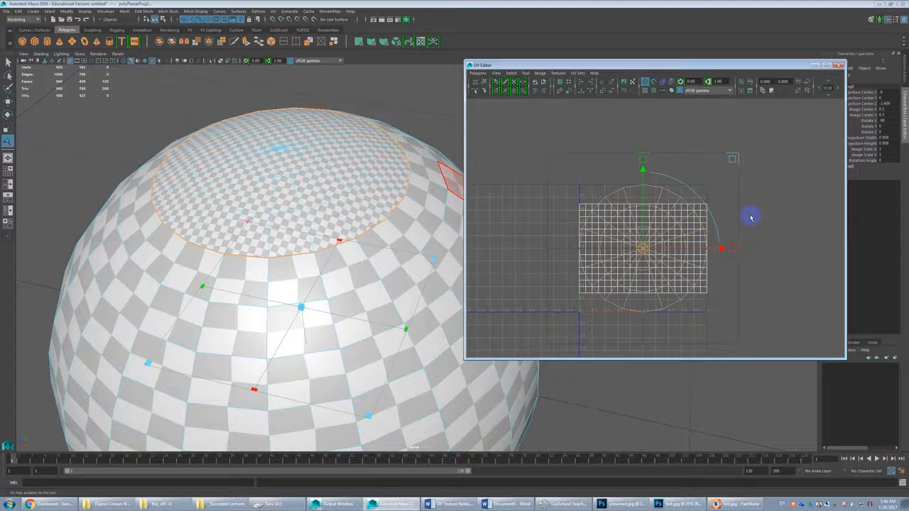
left_click(789, 230)
left_click(701, 210)
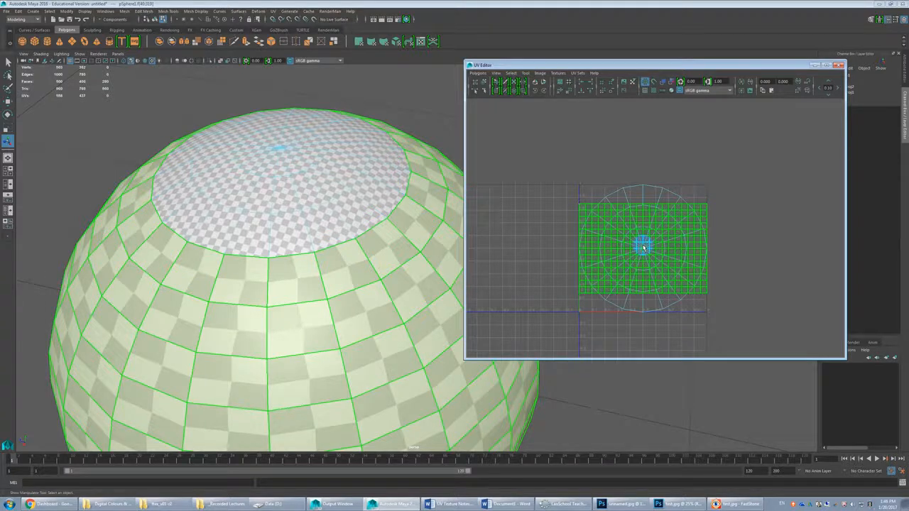
left_click(768, 190)
left_click(676, 221)
left_click(695, 185)
Step: Try to separate the overlapping UV shells by hand, moving the caps and body apart and scaling the cap shells down
left_click(656, 190)
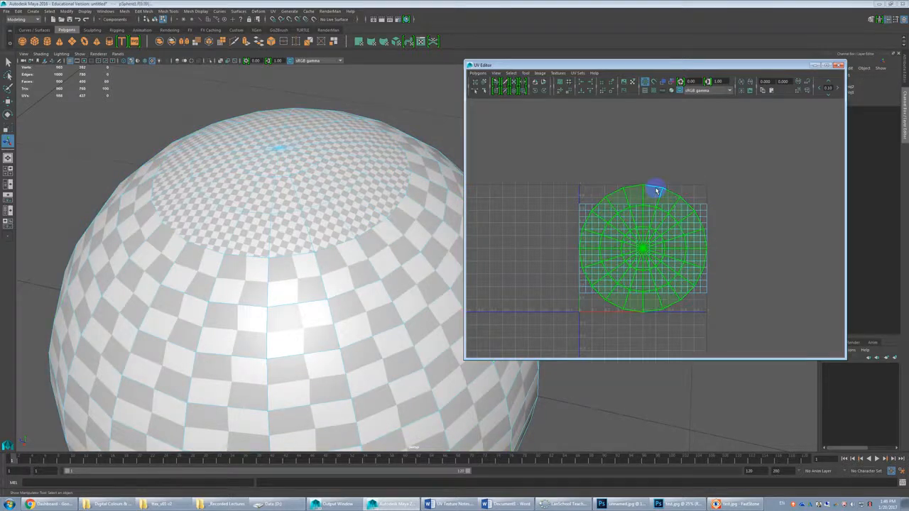
key("w")
left_click(655, 202)
left_click_drag(643, 249, 656, 182)
key("r")
left_click(635, 202)
left_click_drag(641, 248, 614, 251)
left_click(606, 228)
key("w")
left_click_drag(643, 199, 616, 195)
left_click(648, 227)
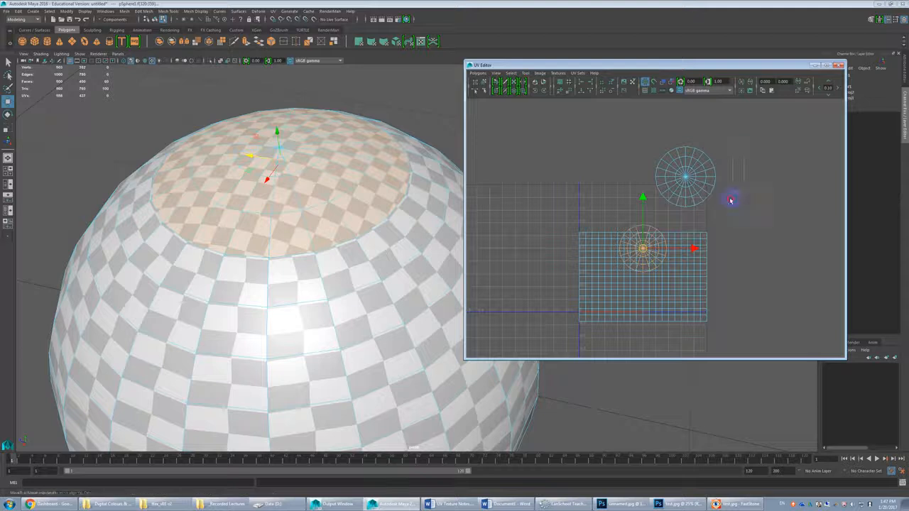
left_click_drag(744, 152, 699, 237)
Step: Undo the manual moves and scaling of the sphere's UV shells
key("ctrl+z")
key("ctrl+z")
key("ctrl+z")
key("ctrl+z")
key("ctrl+z")
key("ctrl+z")
key("ctrl+z")
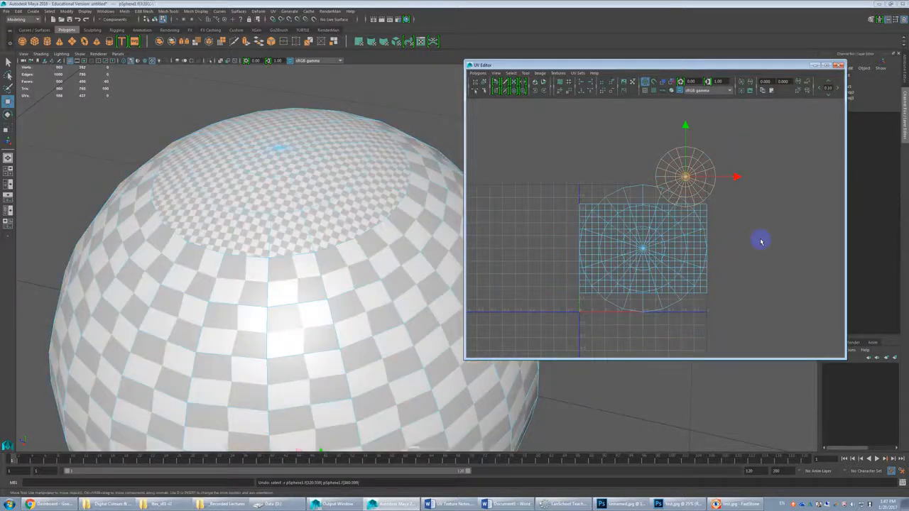
Step: Select all of the sphere's UV shells, try an automatic Layout on them, and undo that layout
left_click_drag(747, 178, 594, 298)
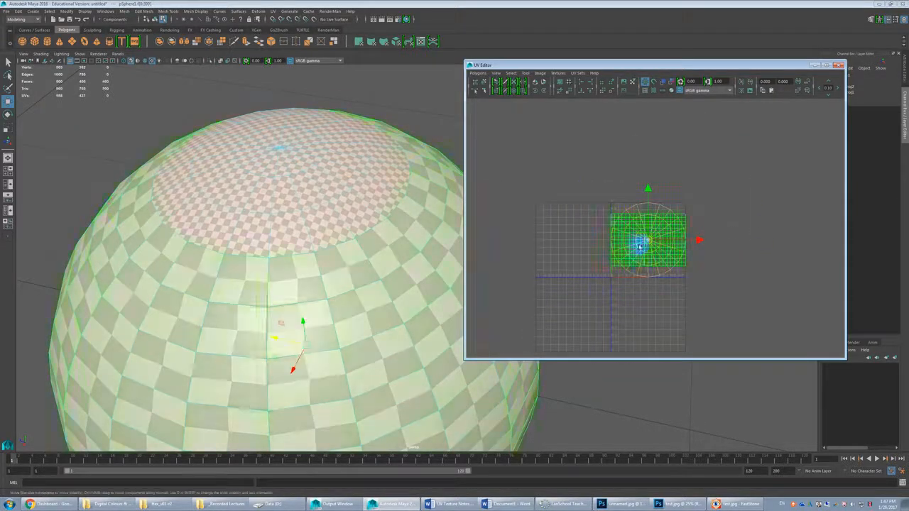
left_click(478, 73)
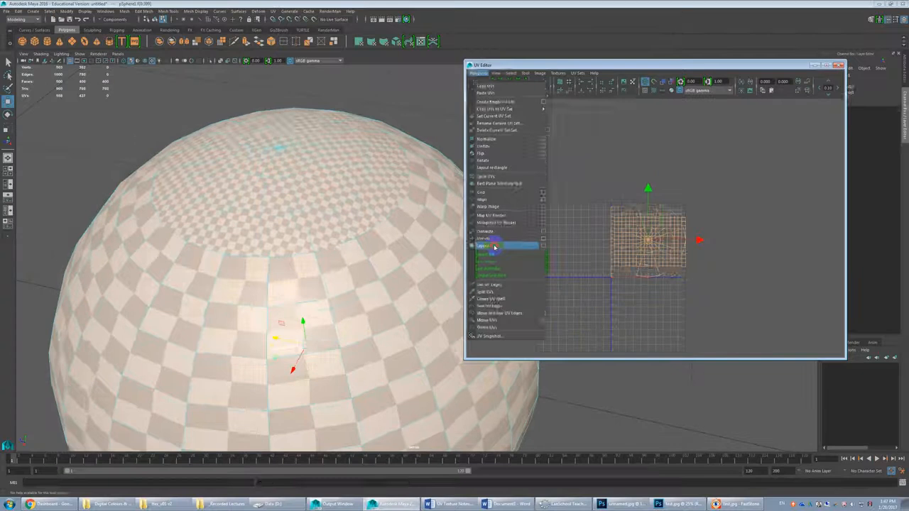
left_click(457, 295)
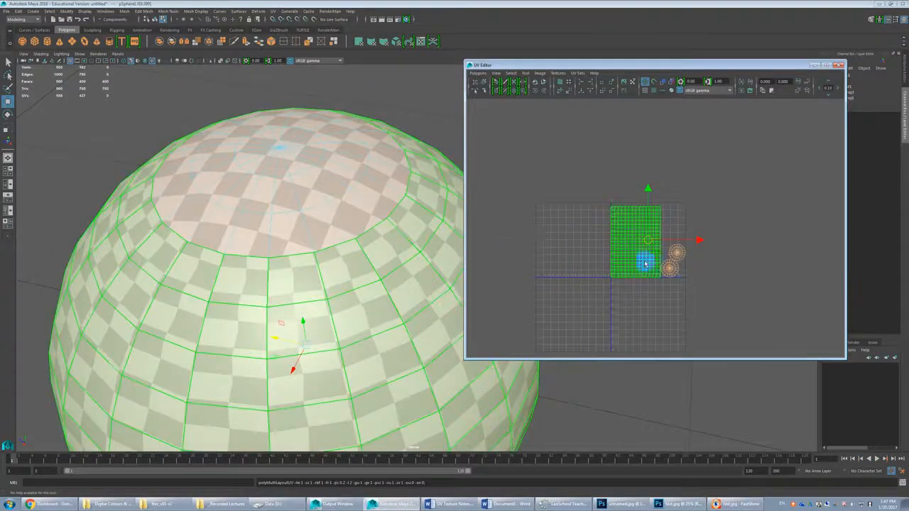
key("ctrl+z")
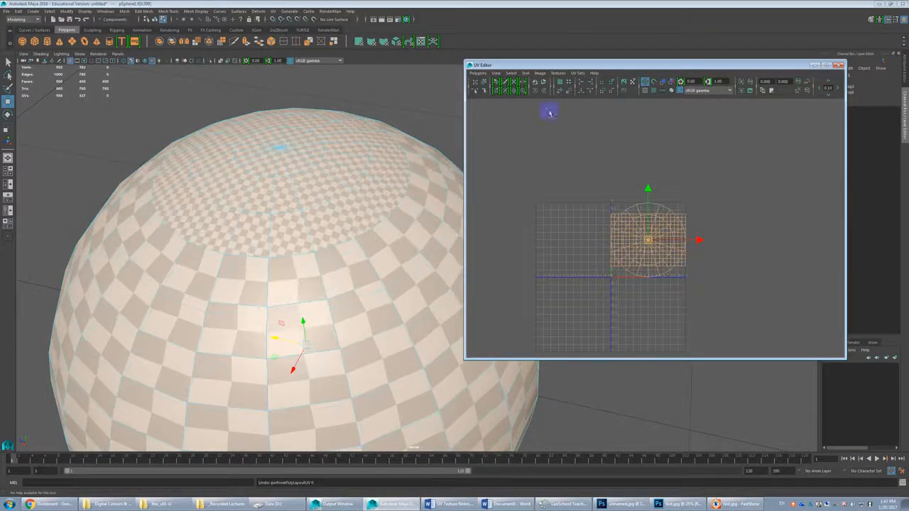
Step: Check the Layout UVs options and lay out the selected shells automatically
left_click(478, 73)
left_click(543, 246)
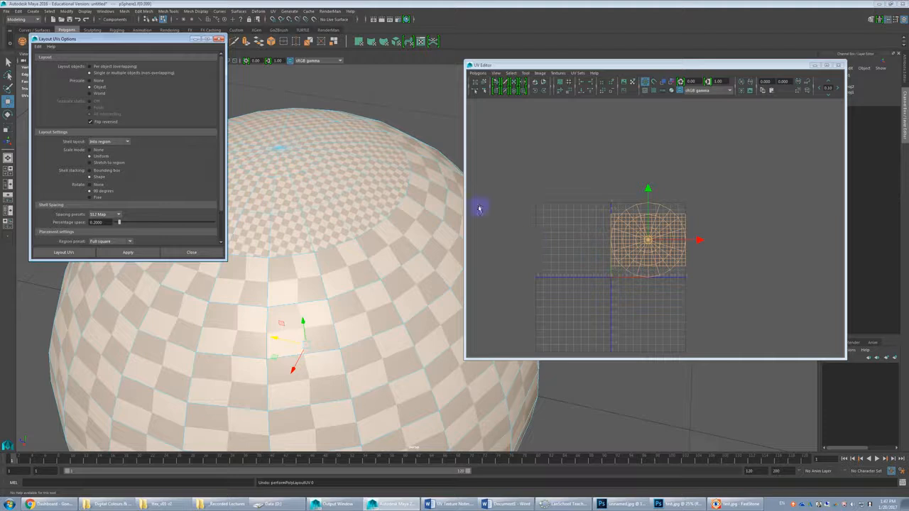
left_click(186, 253)
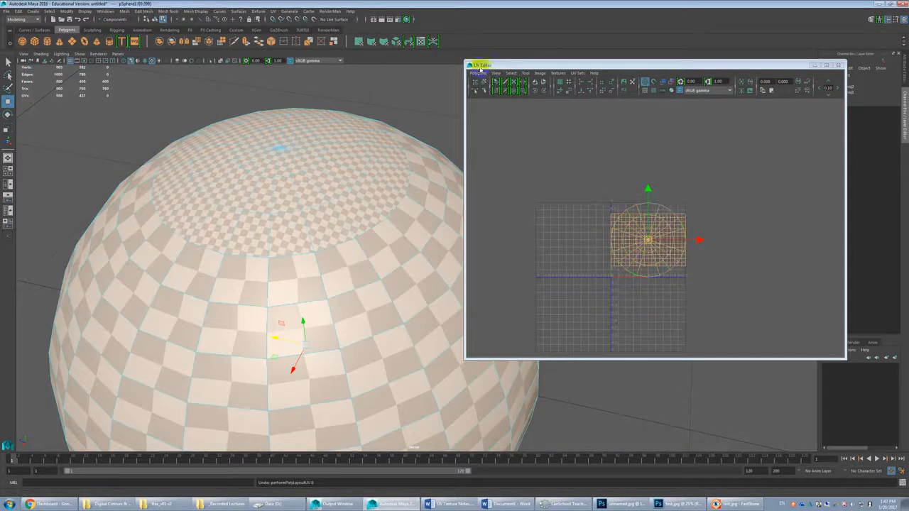
left_click(478, 73)
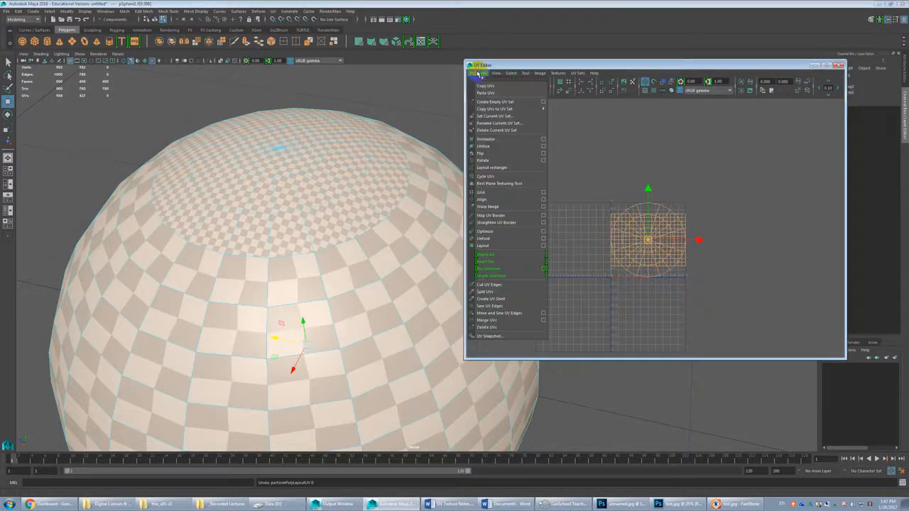
left_click(498, 245)
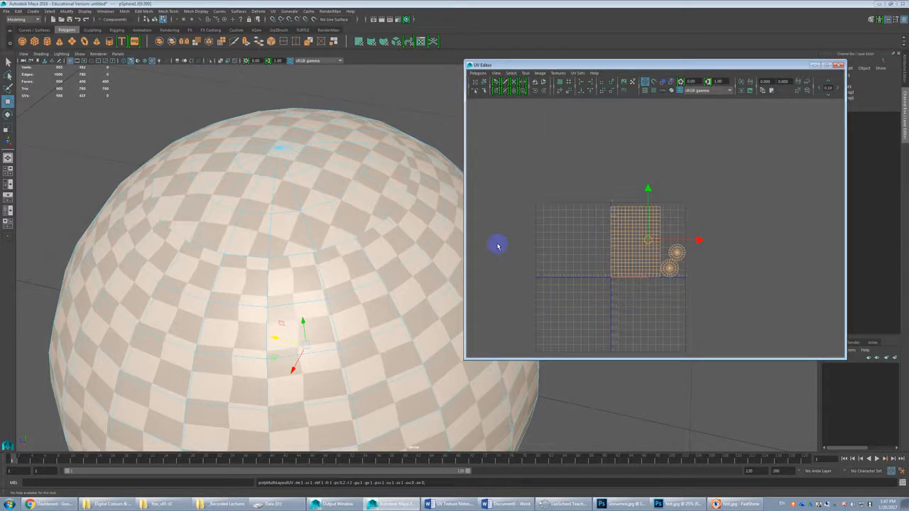
Step: Set the UV layout's Prescale to None, apply it to the selected shells, and close the options
left_click(478, 73)
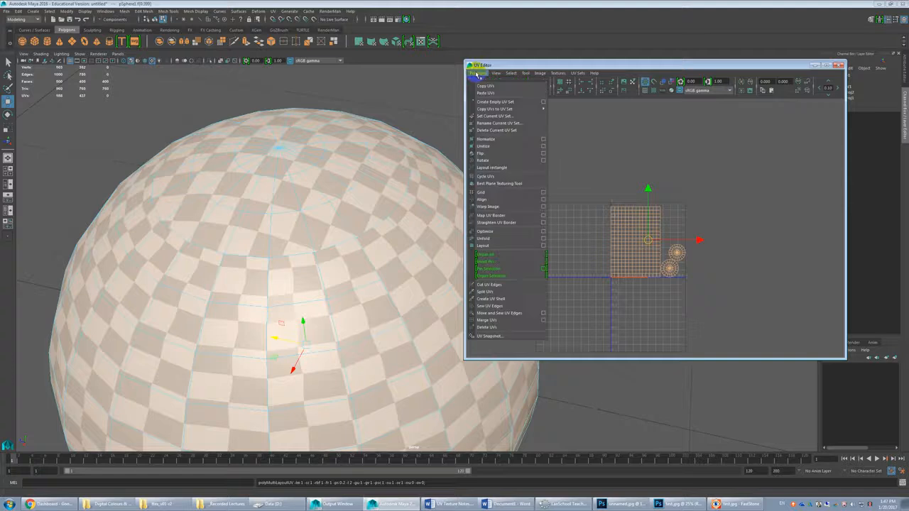
left_click(543, 246)
left_click(100, 81)
left_click(133, 254)
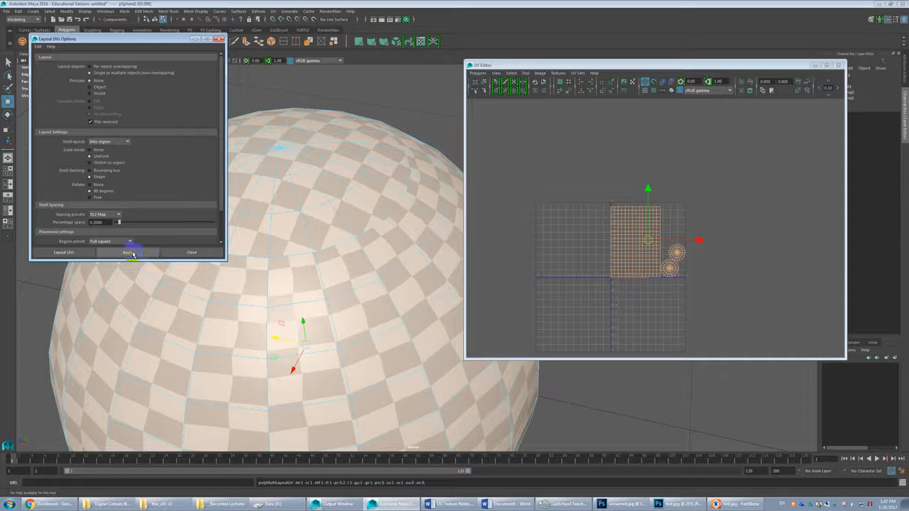
left_click(189, 253)
Step: Return to the original overlapping shells, try laying them out with Prescale set to None, and undo that attempt
left_click(719, 246)
key("g")
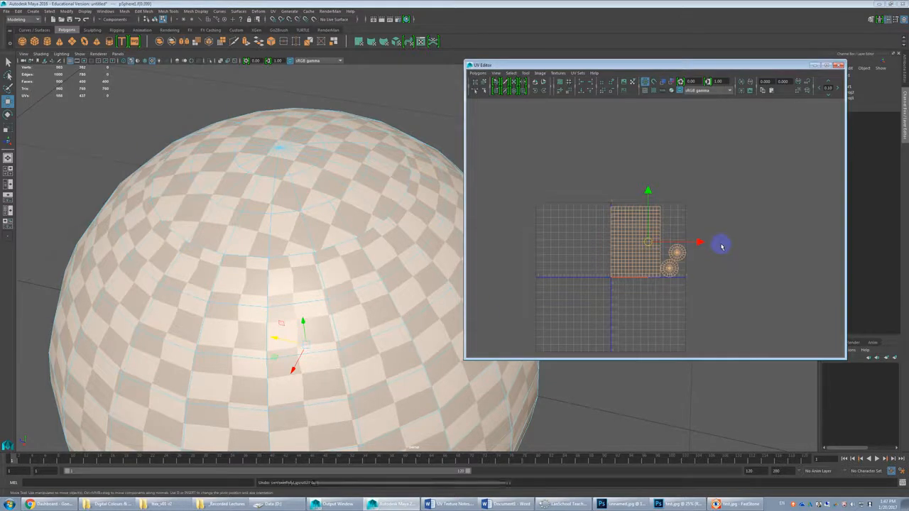
left_click(486, 73)
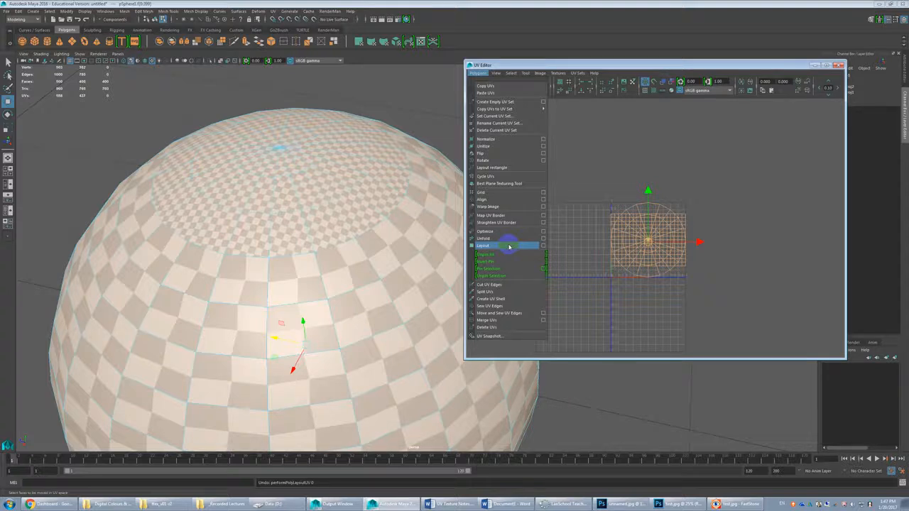
left_click(509, 246)
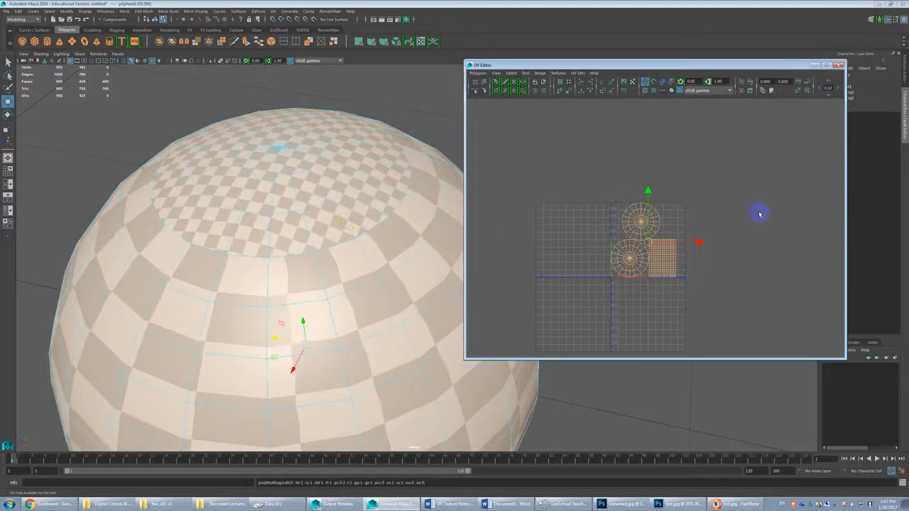
key("ctrl+z")
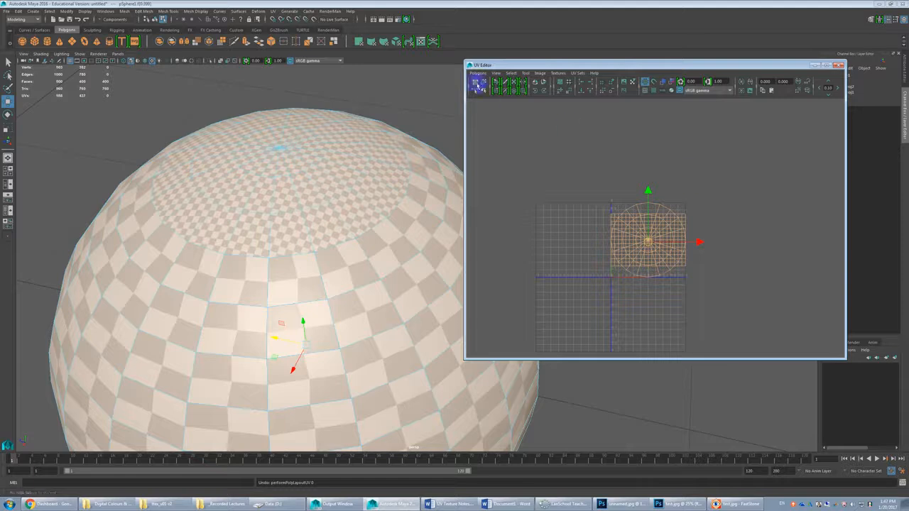
Step: Lay out the selected UV shells with Prescale set to None, and again with Prescale set to Object for comparison
left_click(478, 74)
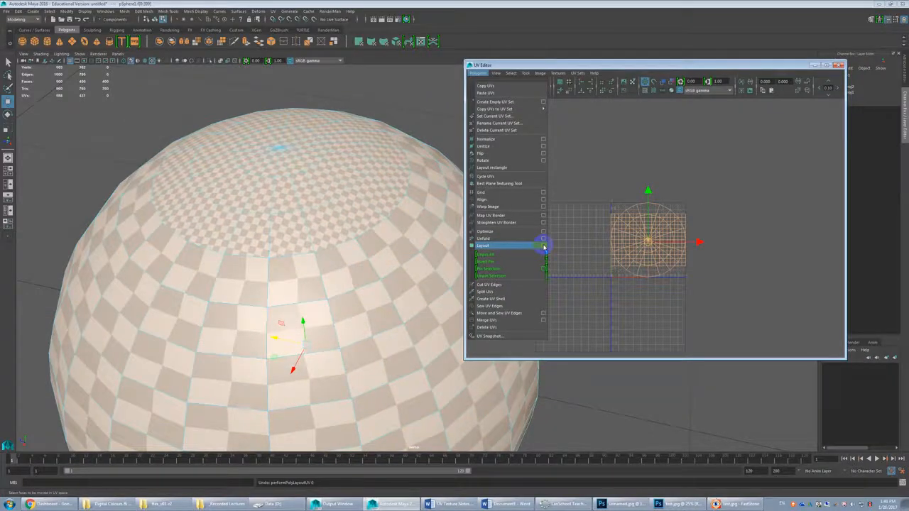
left_click(544, 246)
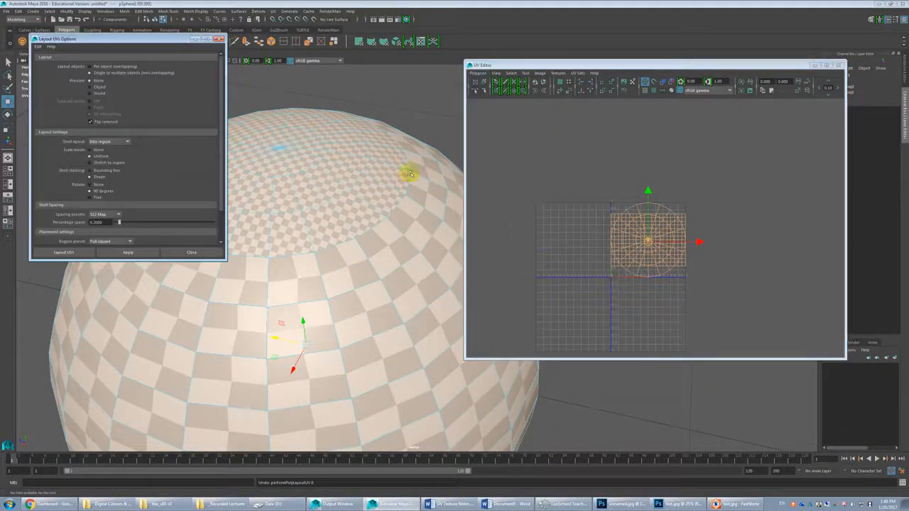
left_click_drag(169, 40, 535, 94)
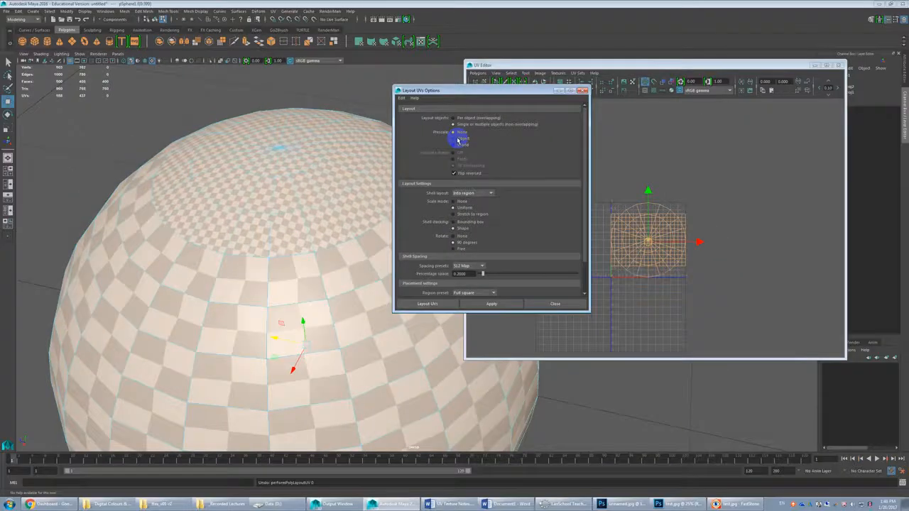
left_click(491, 303)
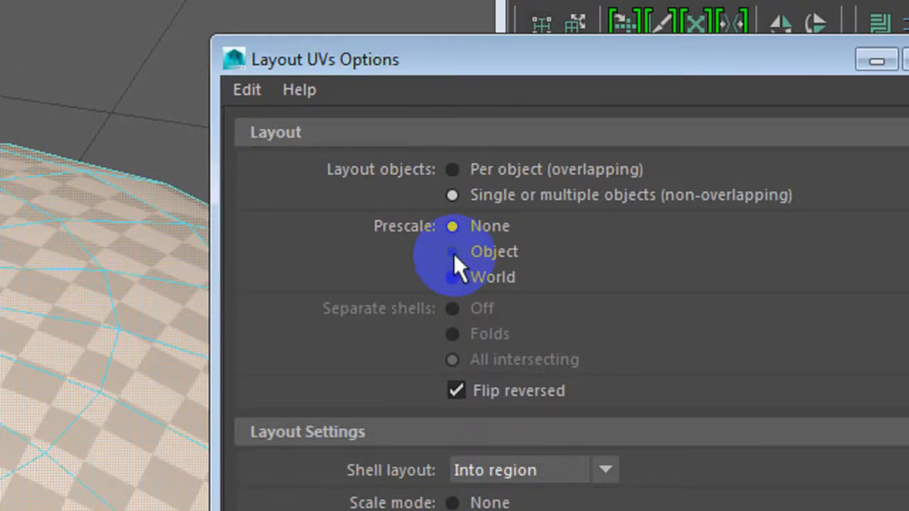
left_click(453, 252)
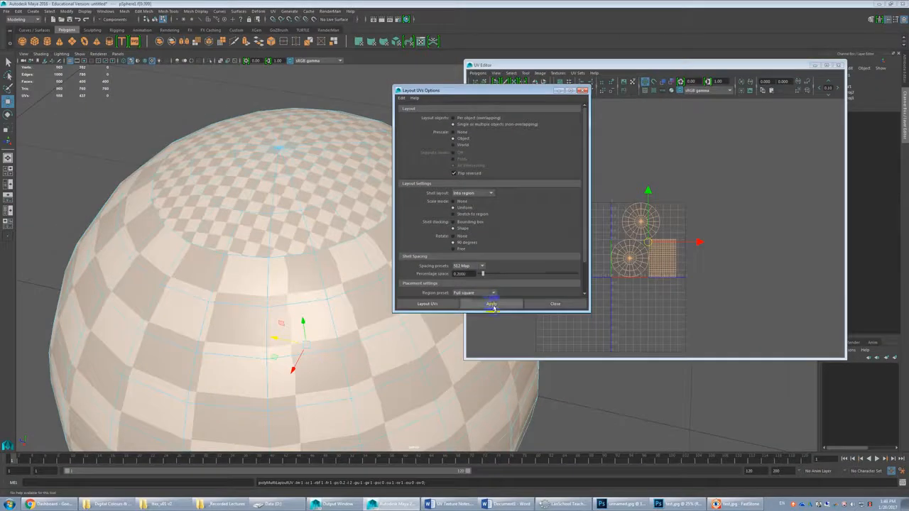
left_click(493, 304)
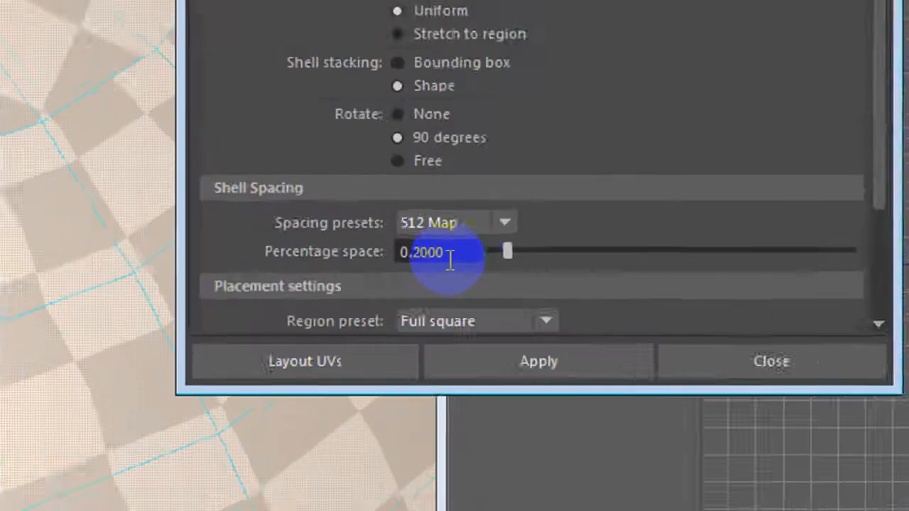
Step: Set the shell spacing's percentage space to 0.5 and reapply the UV layout
left_click_drag(468, 252, 378, 252)
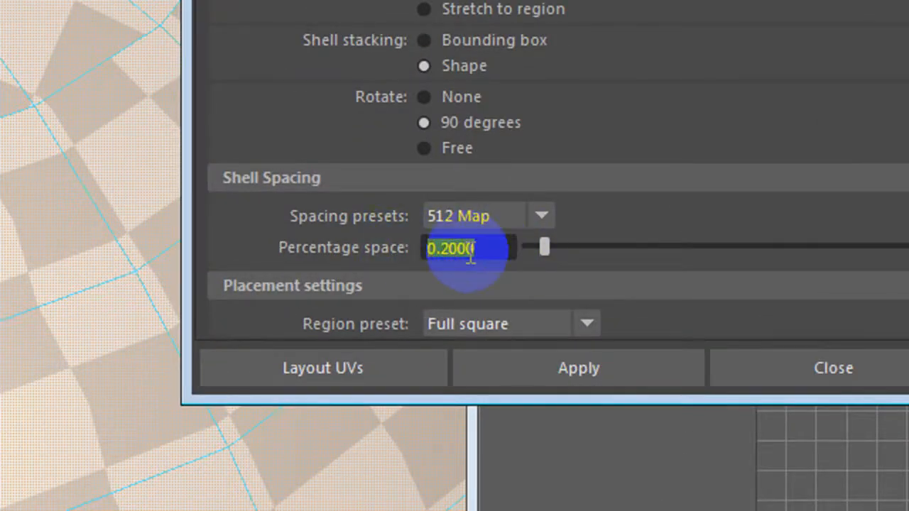
type(".5")
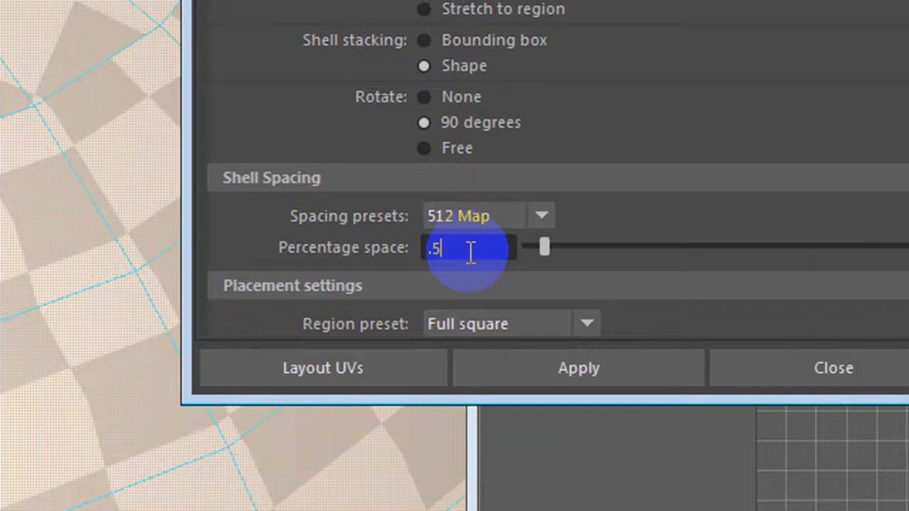
key("Return")
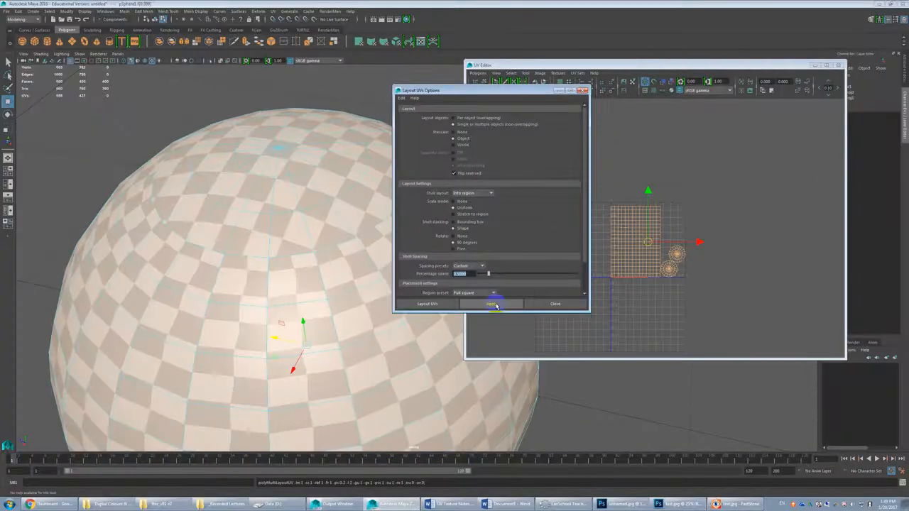
left_click(579, 368)
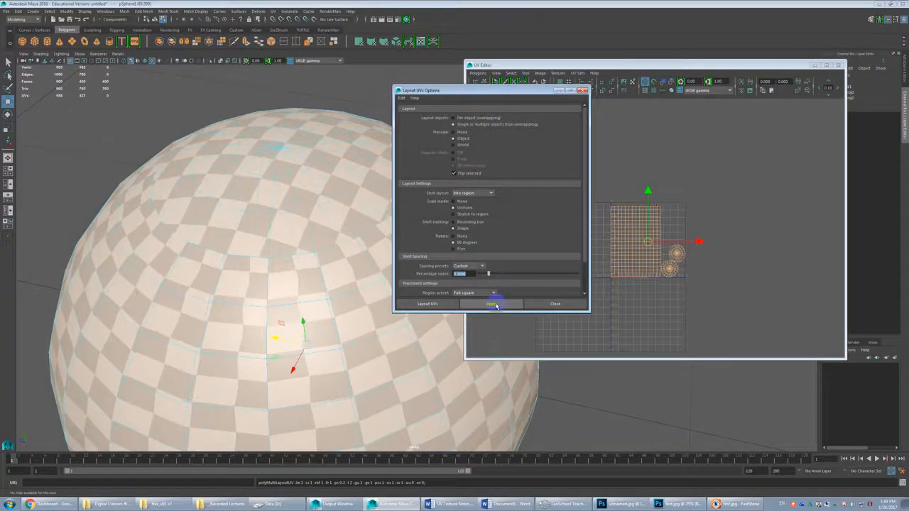
Step: Increase the shell spacing's percentage space to 5, reapply the UV layout, and inspect the gaps between shells
scroll(675, 298, "up", 5)
middle_click_drag(731, 311, 708, 201, "alt")
left_click_drag(440, 91, 324, 97)
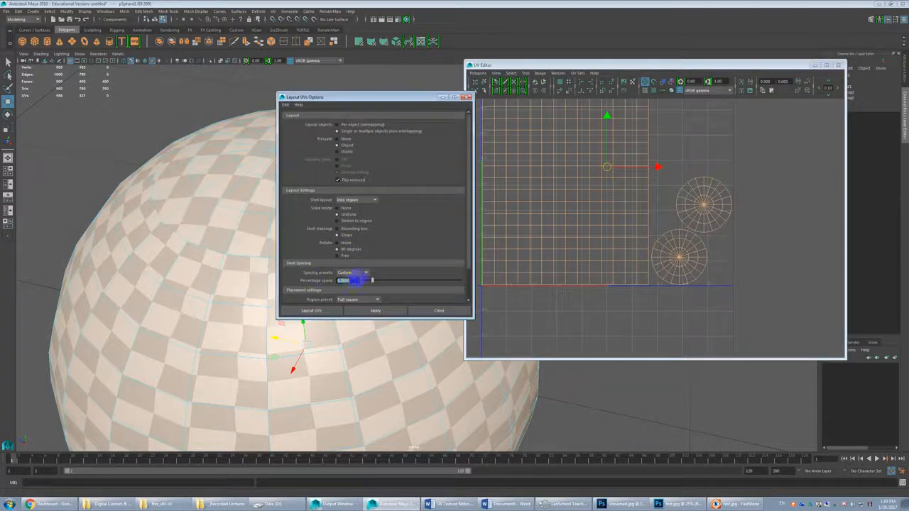
left_click(392, 310)
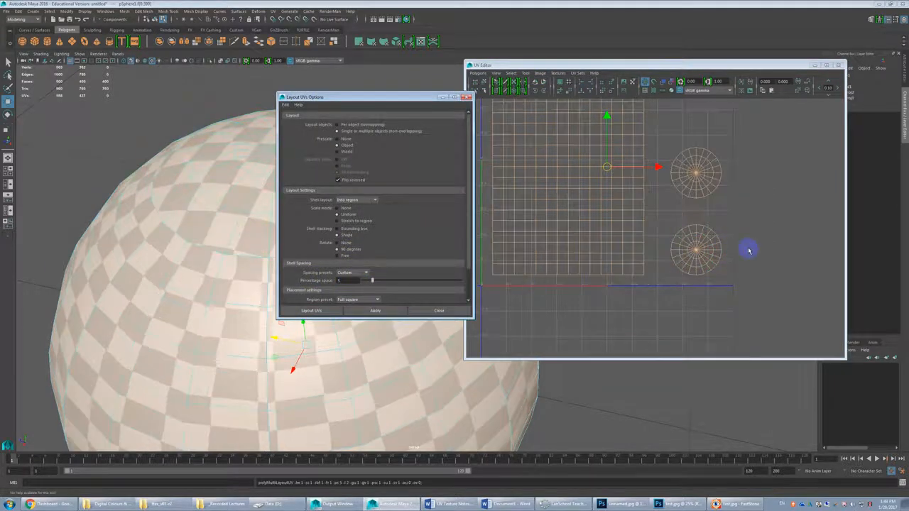
right_click_drag(754, 250, 730, 239, "alt")
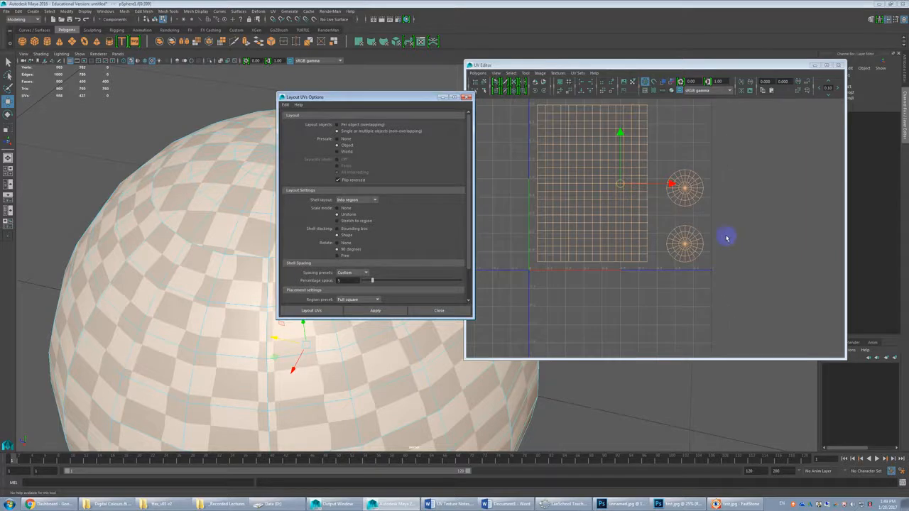
Step: Set the shell spacing's percentage space to 1, reapply the UV layout, and inspect the gaps between the shells
left_click(348, 280)
double_click(348, 281)
type("1")
left_click(375, 311)
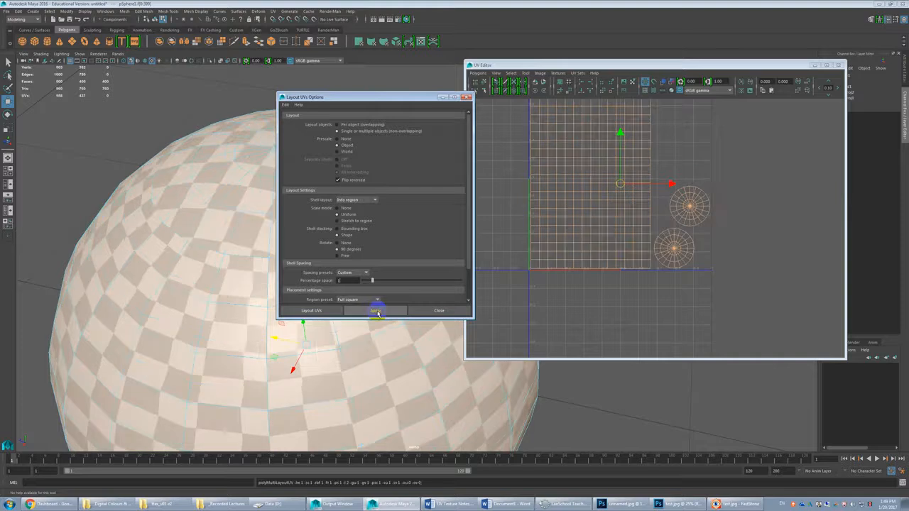
right_click_drag(637, 278, 580, 259, "alt")
scroll(630, 264, "down", 2)
middle_click_drag(664, 247, 646, 294, "alt")
scroll(750, 217, "down", 4)
middle_click_drag(779, 222, 673, 257, "alt")
scroll(679, 251, "down", 1)
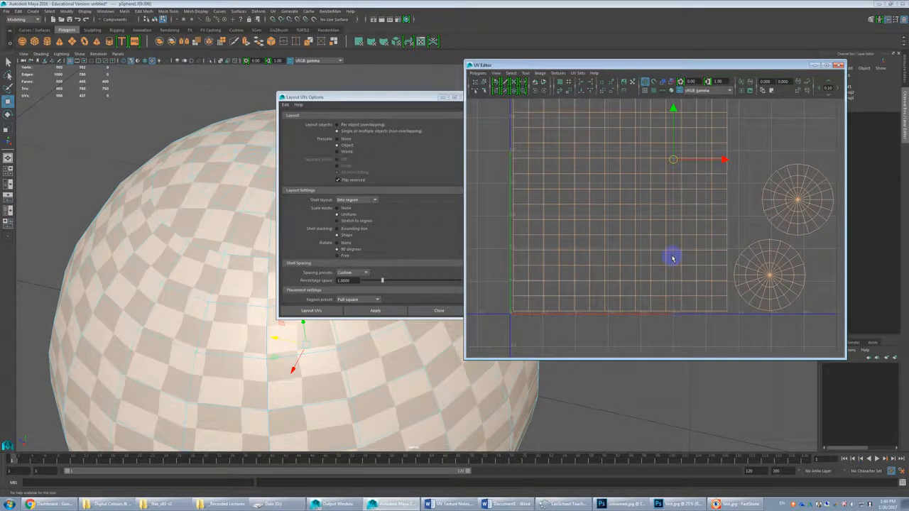
Step: Close the layout options and compare the checker pattern on the whole sphere with its arranged UV shells
left_click(672, 258)
left_click(476, 304)
left_click(440, 310)
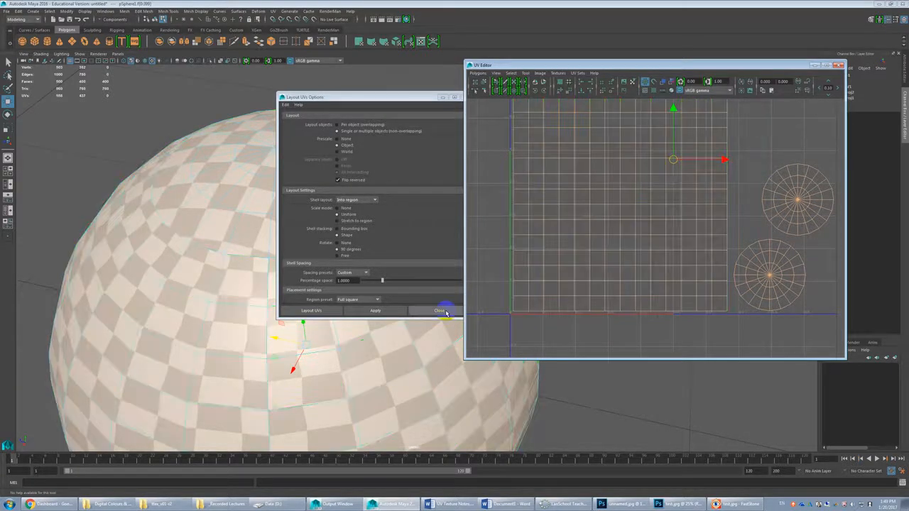
left_click(446, 313)
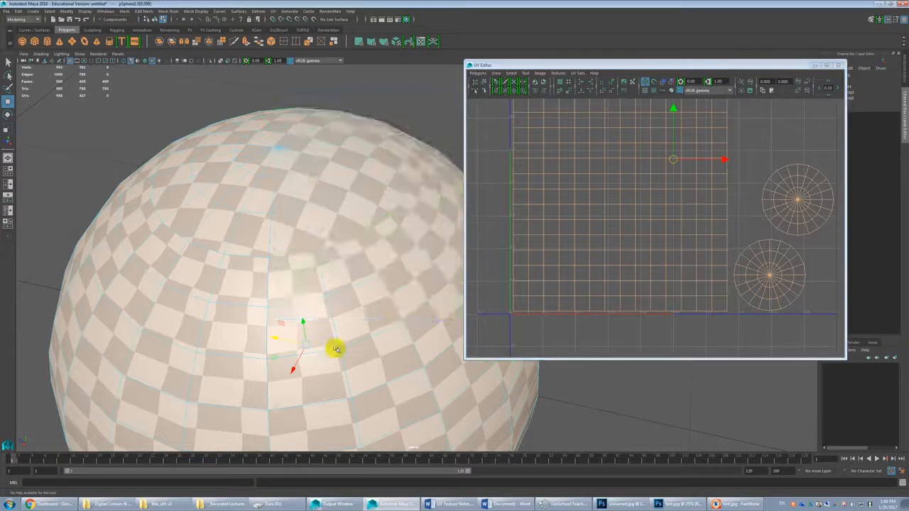
scroll(391, 320, "down", 5)
middle_click_drag(365, 322, 338, 299, "alt")
left_click(736, 275)
scroll(736, 274, "down", 3)
middle_click_drag(775, 248, 772, 293, "alt")
left_click_drag(782, 227, 629, 375)
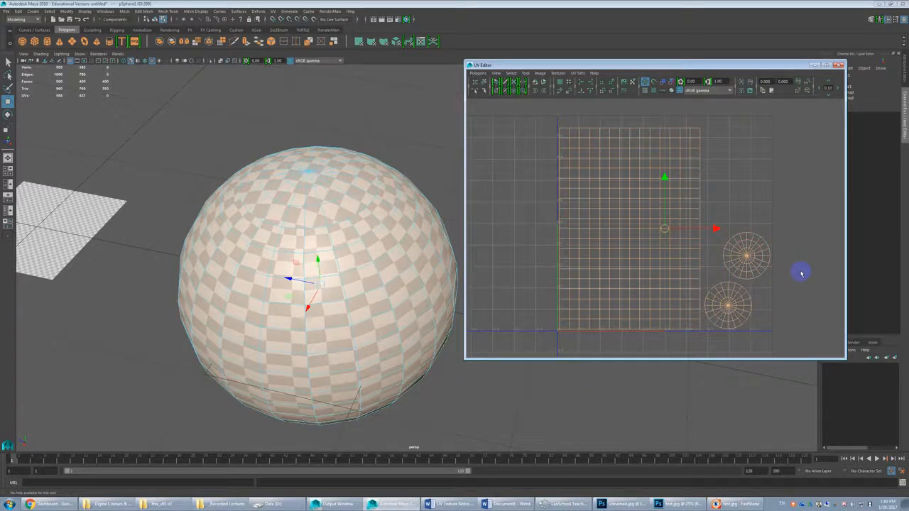
Step: Select the faces in the upper half of the sphere's rectangular body shell to locate them on the model
left_click(760, 215)
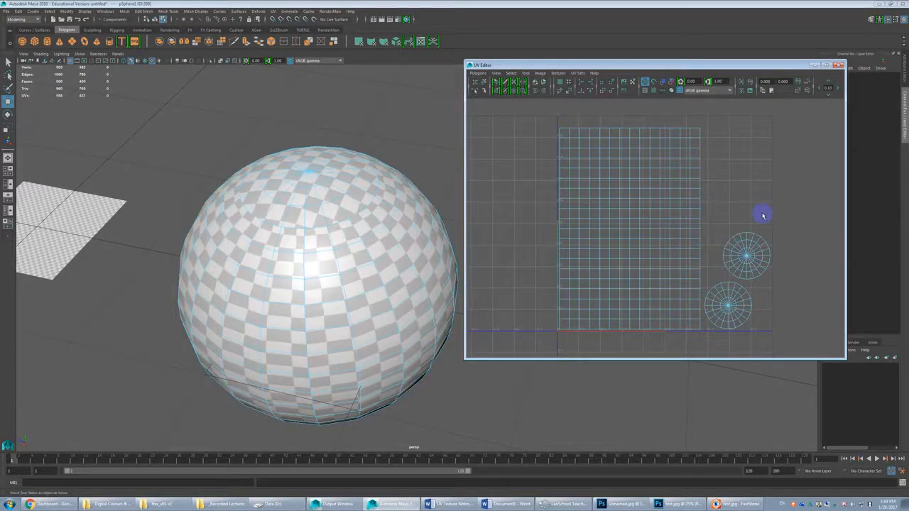
left_click_drag(723, 112, 544, 228)
left_click(283, 257)
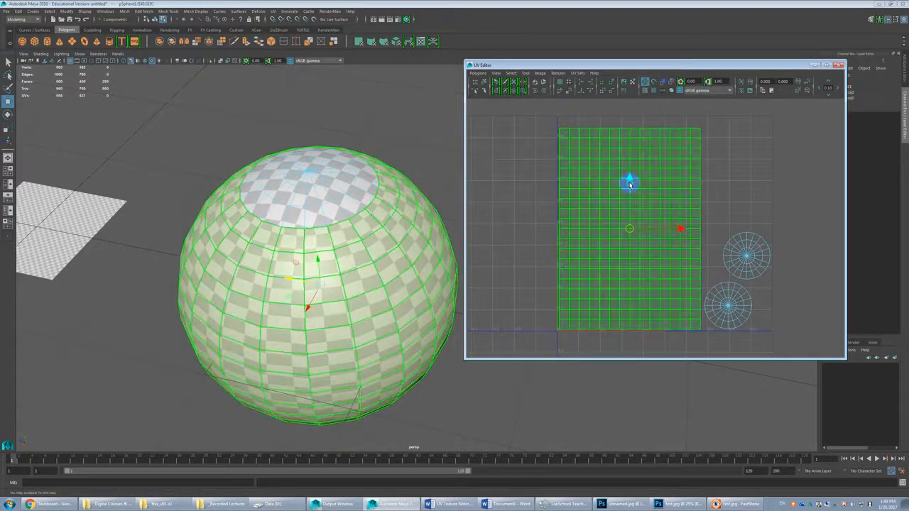
left_click_drag(546, 117, 728, 218)
left_click_drag(734, 112, 554, 222)
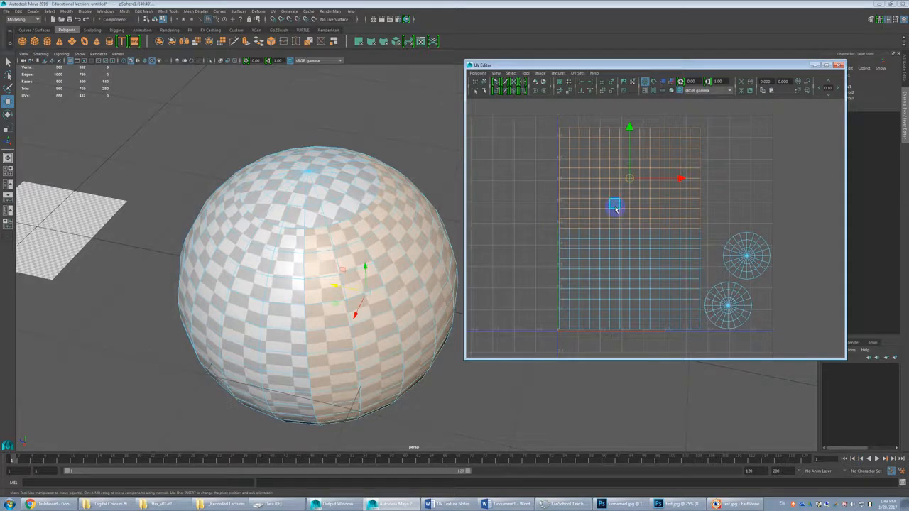
Step: Examine how the checker pattern meets at the seam between the sphere's cap and body, alongside the UV shells
left_click_drag(365, 268, 376, 246, "alt")
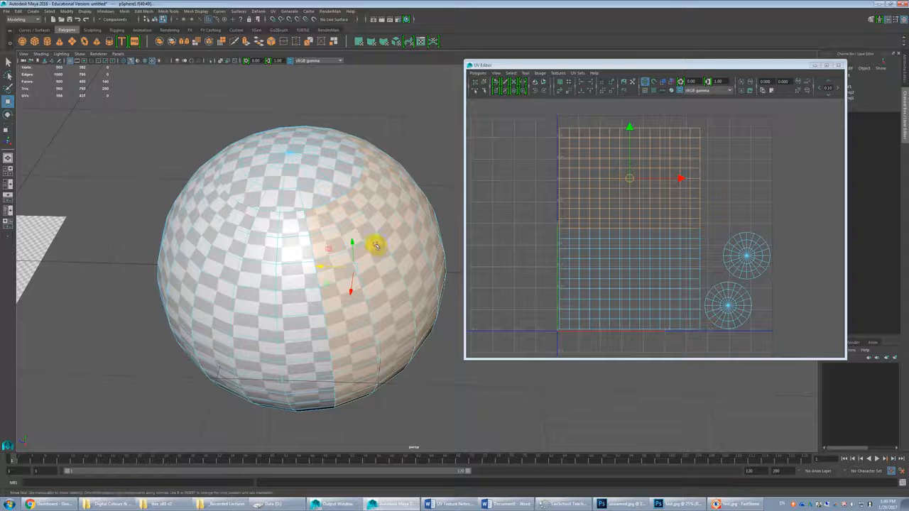
scroll(377, 246, "up", 5)
left_click(237, 270)
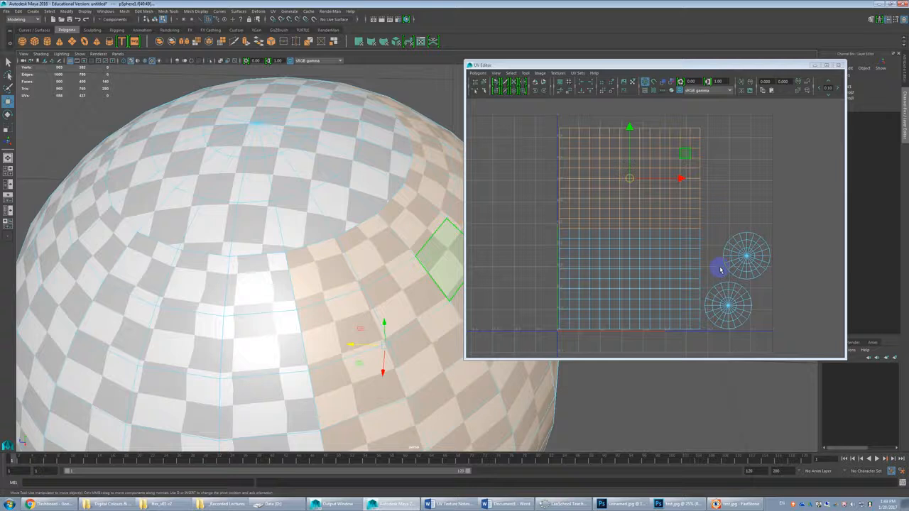
scroll(707, 256, "down", 2)
scroll(341, 280, "down", 2)
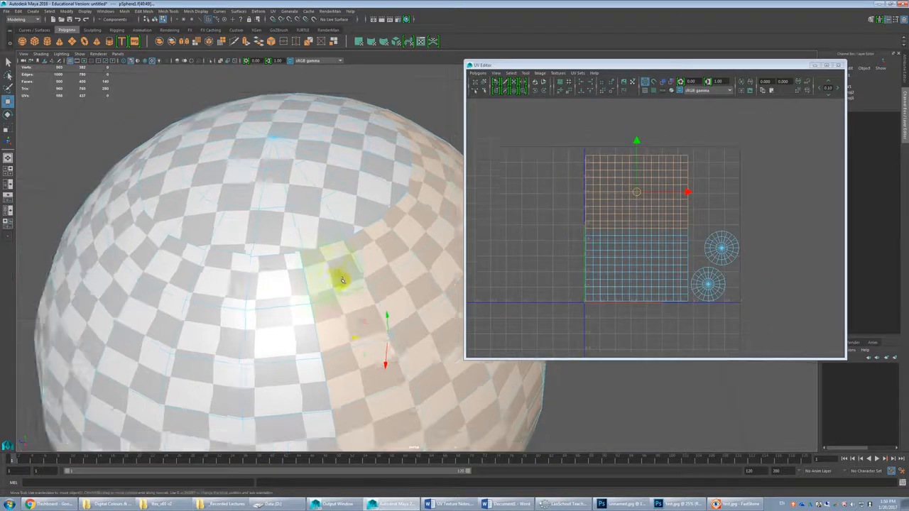
scroll(341, 280, "down", 3)
scroll(659, 223, "down", 1)
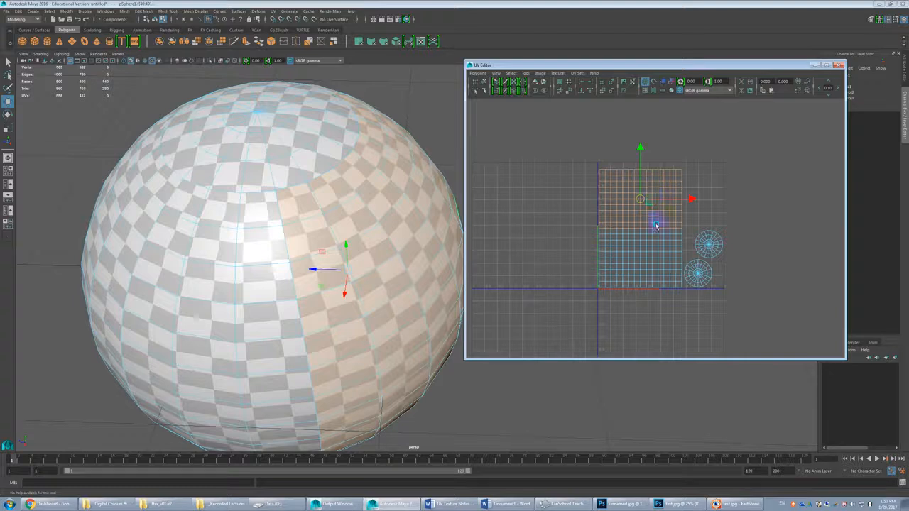
Step: Select all faces of the rectangular body shell and turn on UV distortion shading to check stretching
right_click_drag(629, 197, 664, 186)
left_click(651, 216)
left_click(664, 186)
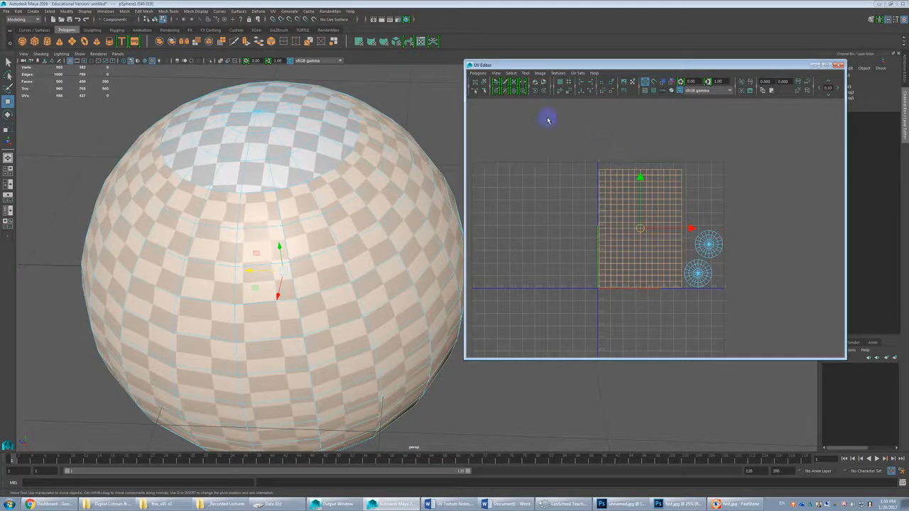
left_click(480, 74)
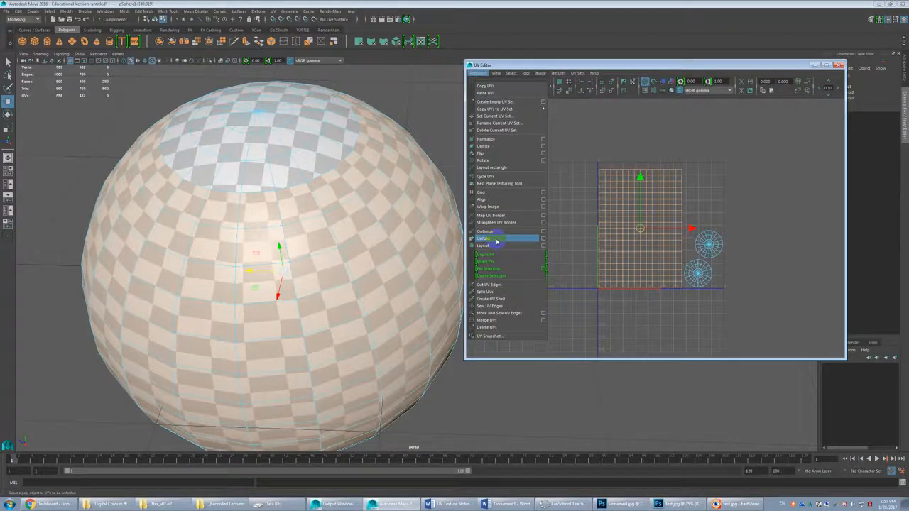
left_click(614, 145)
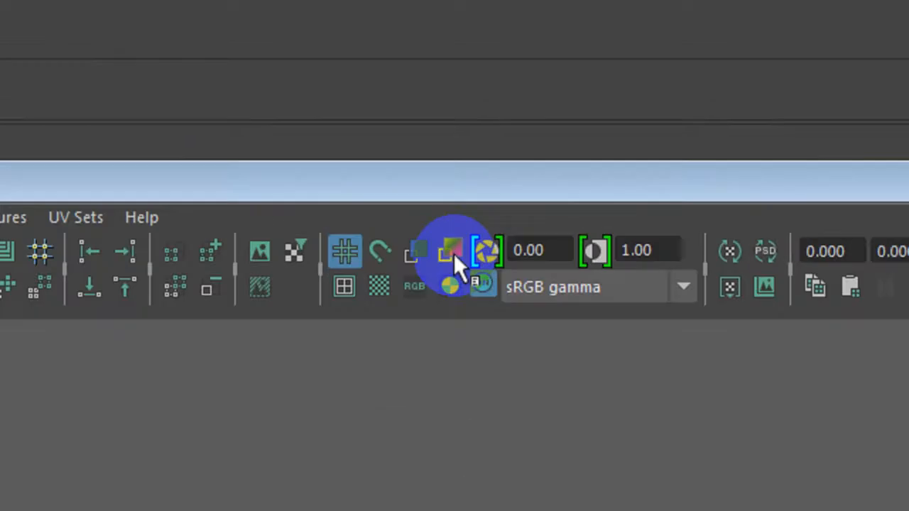
left_click(451, 251)
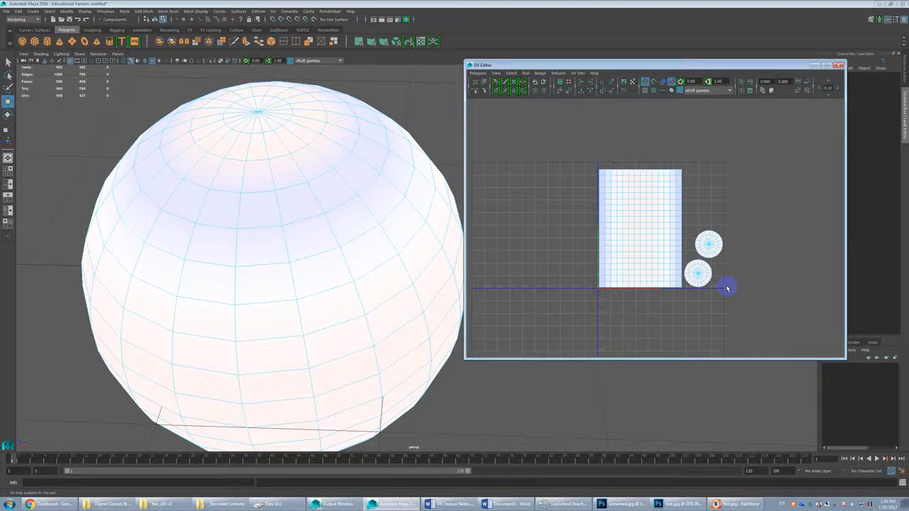
left_click(655, 235)
Step: Unfold the selected body shell and clear the selection to view its distortion shading
left_click(478, 73)
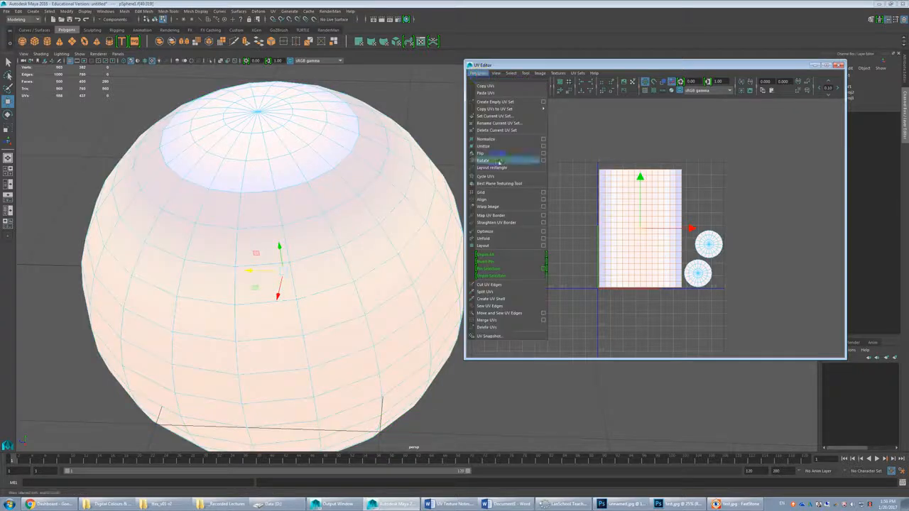
left_click(492, 240)
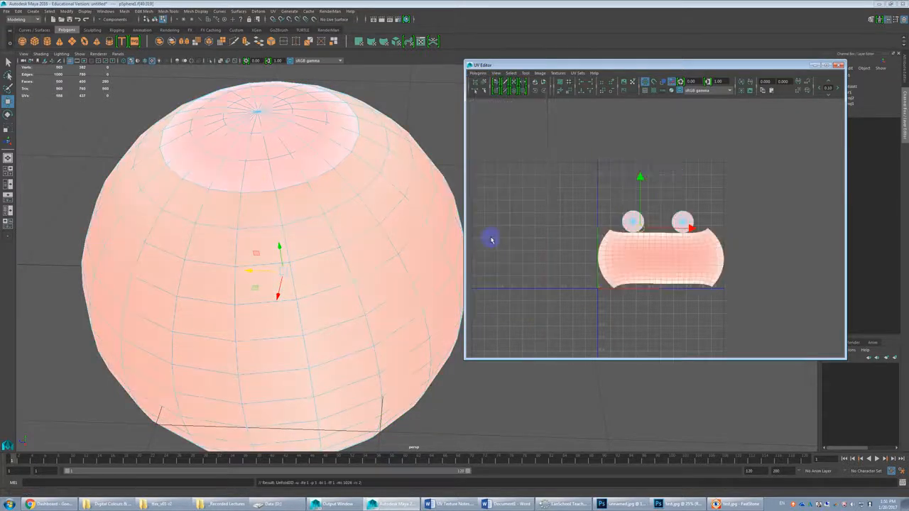
left_click(583, 236)
right_click_drag(586, 239, 618, 157)
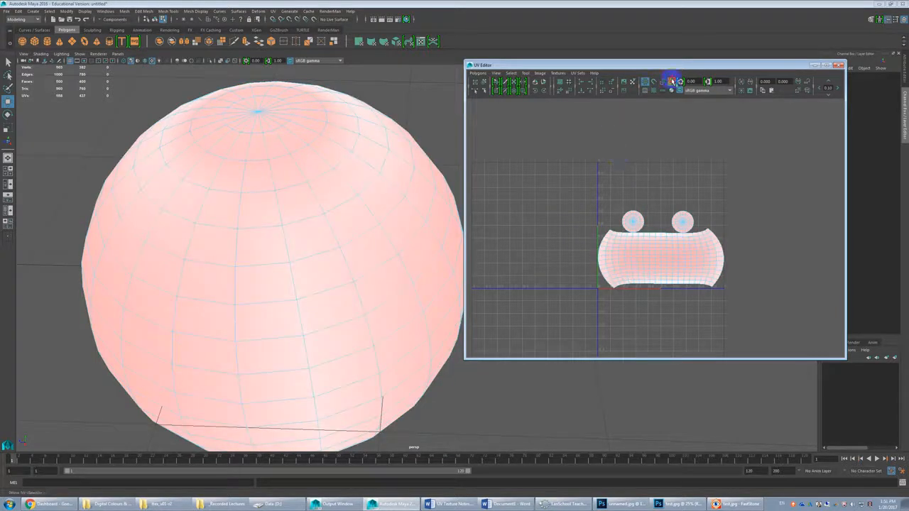
Step: Turn off UV distortion shading and inspect the checker pattern on the unfolded sphere around the cap seam
left_click(647, 82)
left_click_drag(331, 294, 371, 269, "alt")
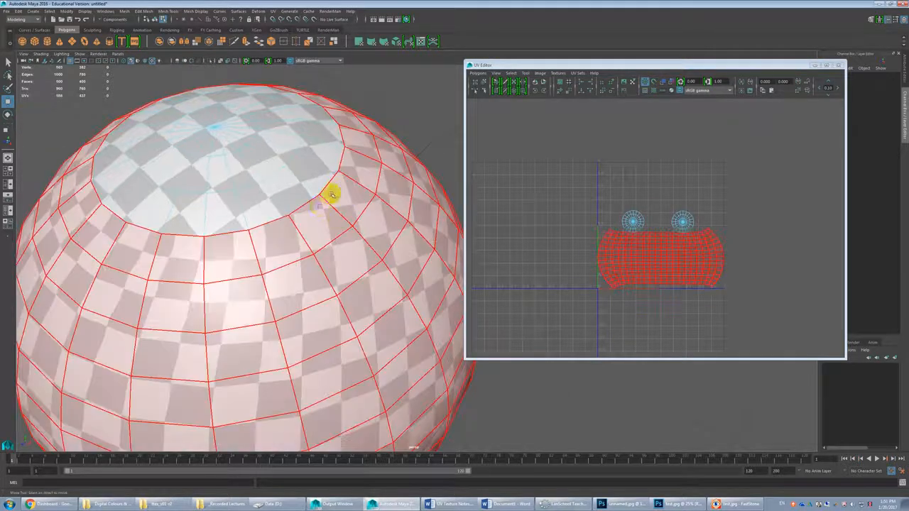
right_click_drag(291, 237, 234, 276, "alt")
left_click_drag(234, 277, 314, 290, "alt")
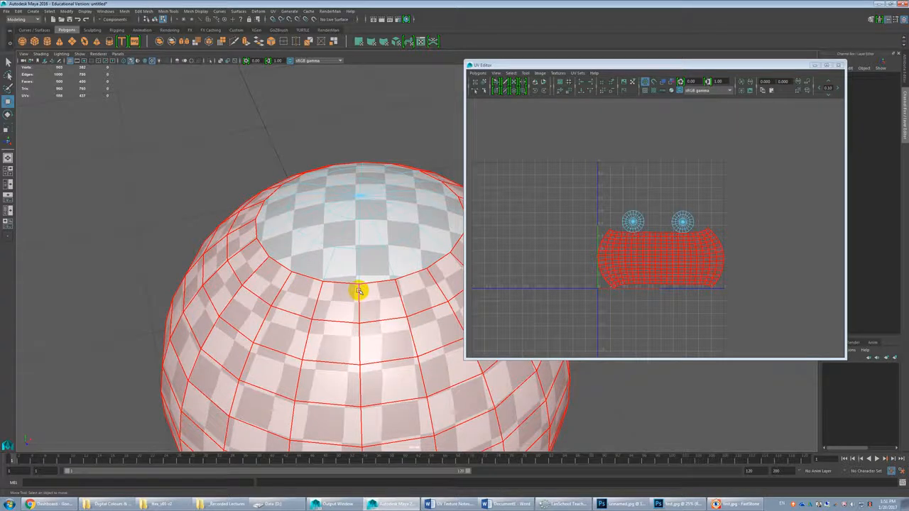
left_click(360, 291)
Step: Undo the unfold of the body shell and review the whole sphere
key("ctrl+z")
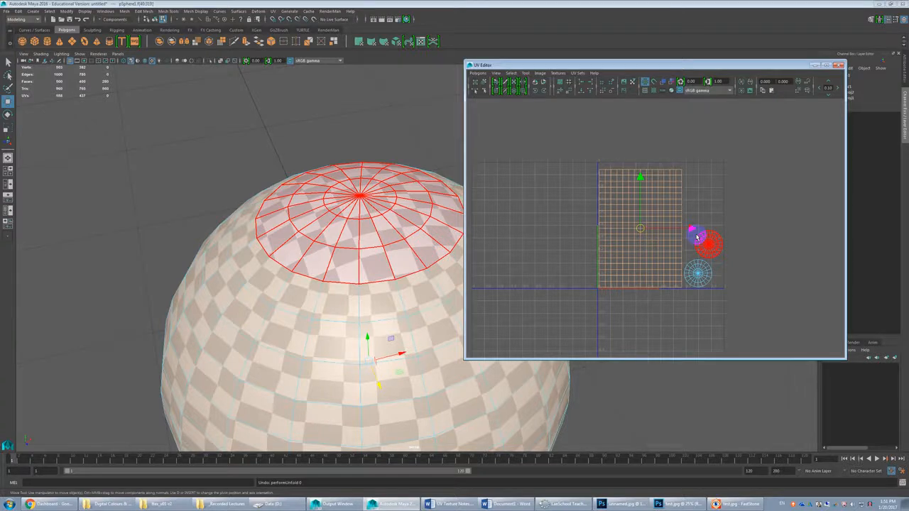
scroll(372, 326, "down", 2)
left_click_drag(374, 327, 458, 244, "alt")
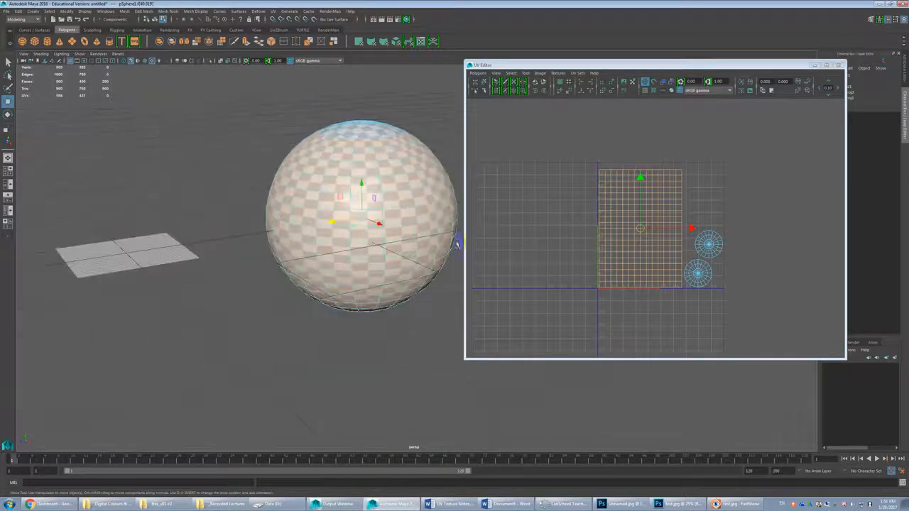
Step: Put the UV Editor away, create a polygon cube, and place it beside the sphere
left_click(837, 65)
left_click(337, 198)
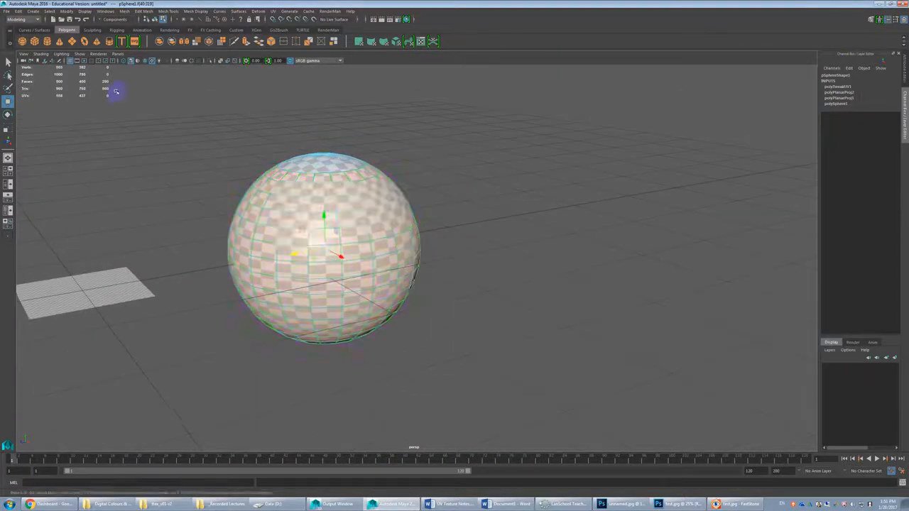
left_click(34, 40)
left_click_drag(56, 293, 485, 221)
middle_click_drag(508, 249, 422, 299, "alt")
left_click_drag(429, 219, 441, 292, "alt")
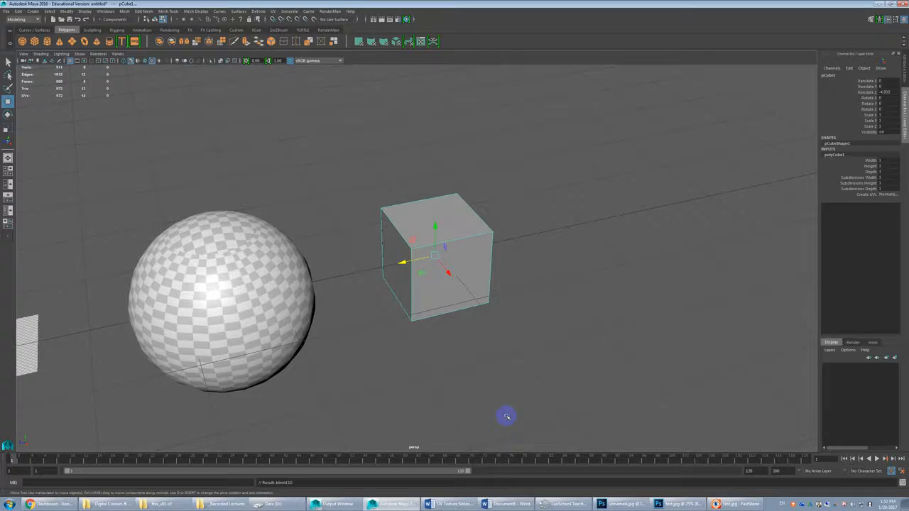
Step: Apply the checker material to the cube and show the cube's UVs in the UV Editor
scroll(465, 269, "up", 1)
middle_click_drag(464, 270, 443, 291, "alt")
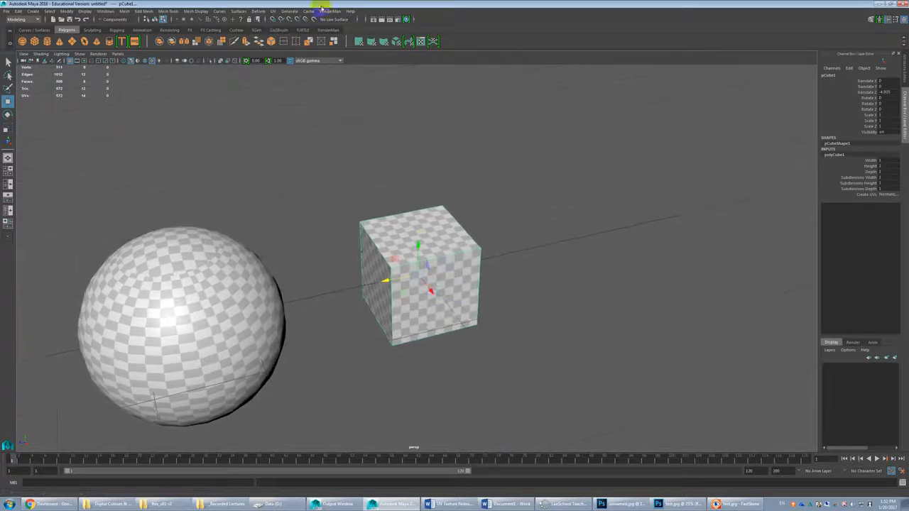
left_click(273, 12)
left_click(291, 26)
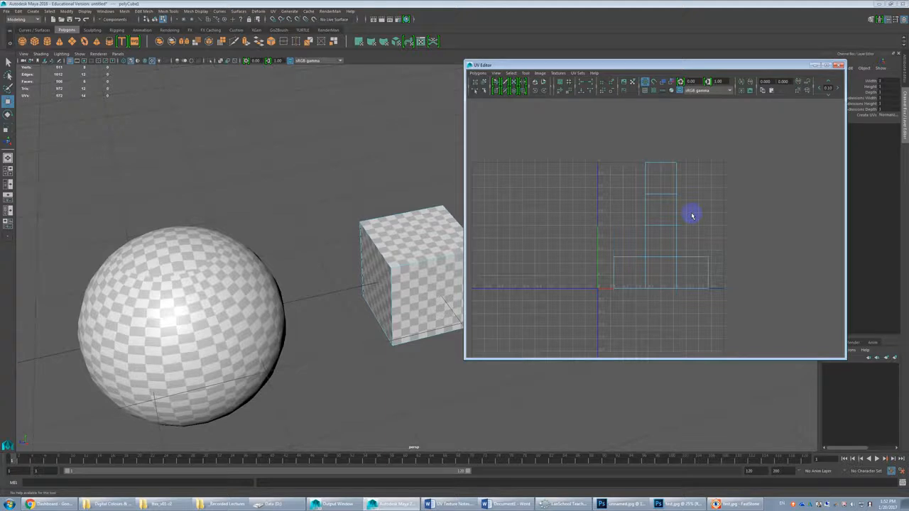
Step: Cut the topmost face off the cube's UV shell and move it toward the upper-left corner of the UV square
left_click(664, 217)
left_click(692, 211)
left_click(667, 177)
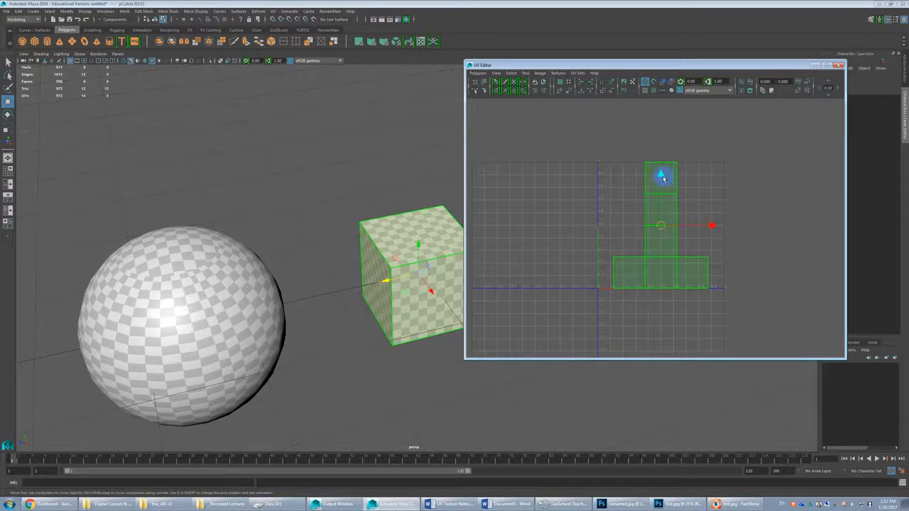
key("F11")
left_click(706, 183)
left_click(662, 183)
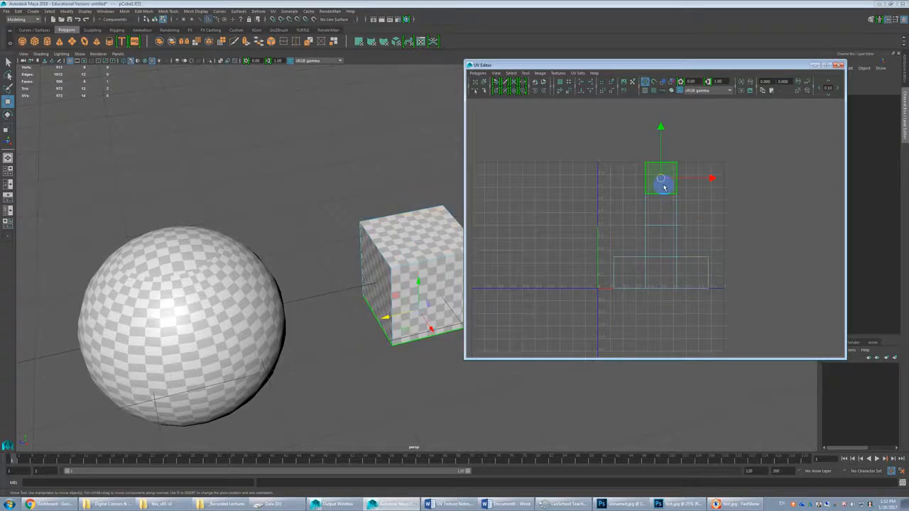
right_click_drag(662, 184, 684, 192, "shift")
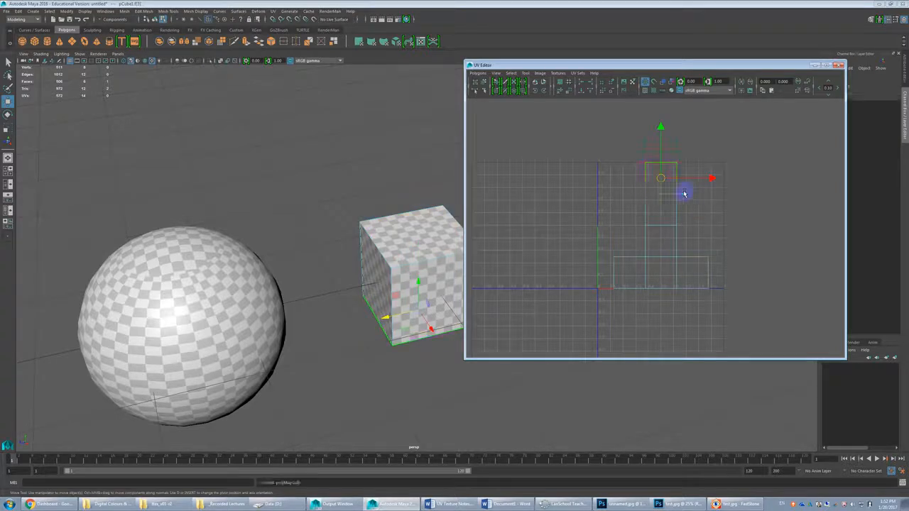
left_click_drag(660, 178, 612, 176)
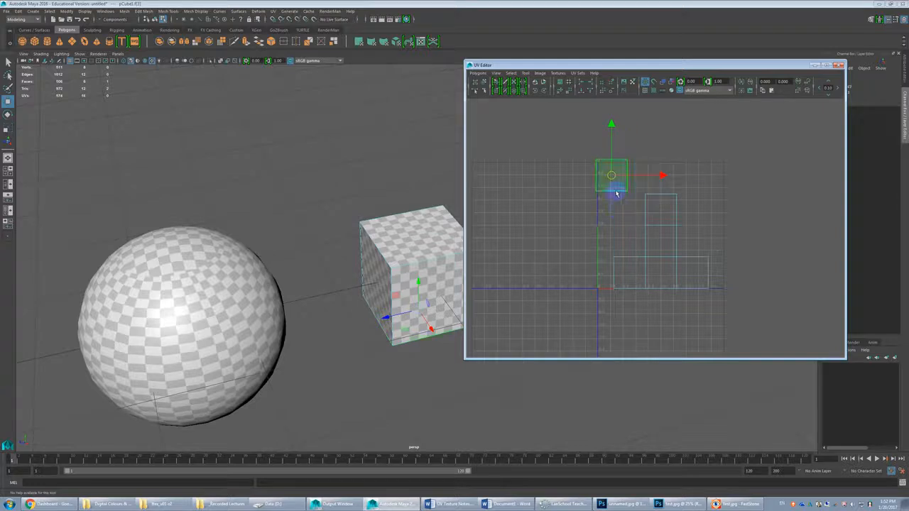
Step: Select edges of the cube's UV shell, try Move and Sew on the outer side edge, and undo it
key("F10")
left_click(610, 265)
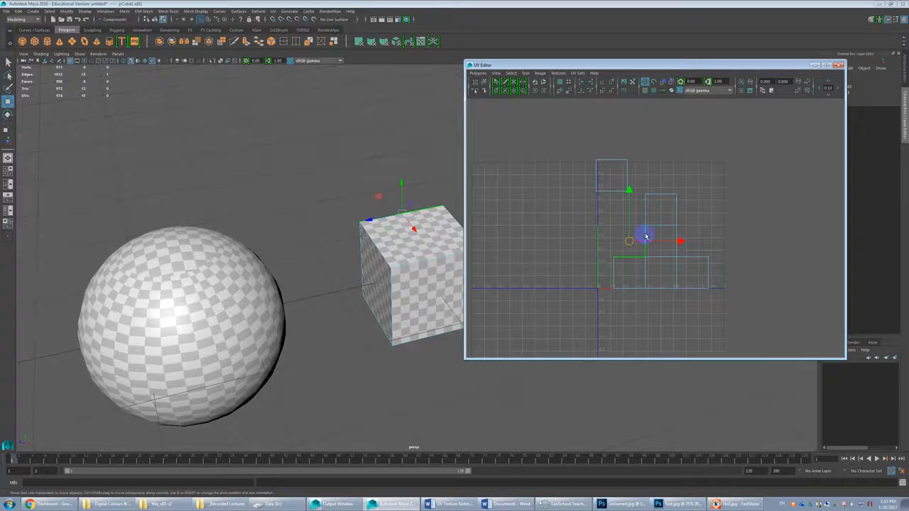
left_click(708, 277)
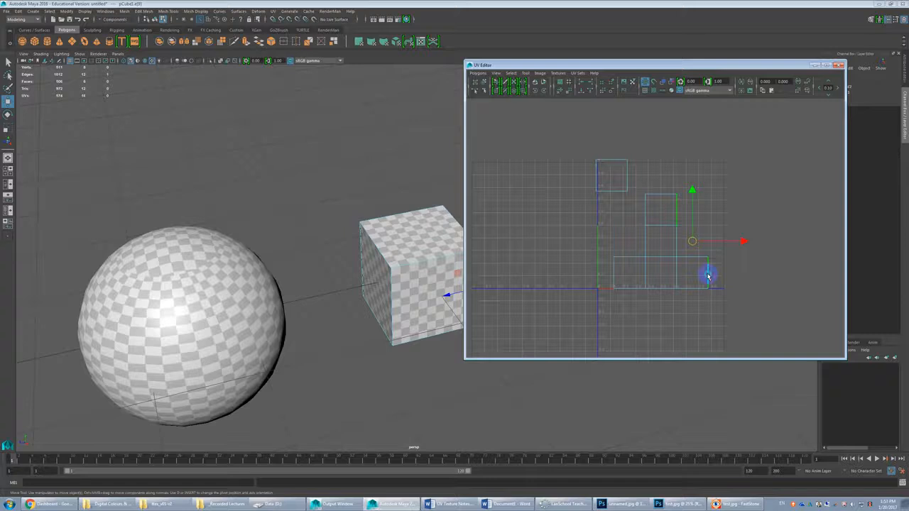
key("g")
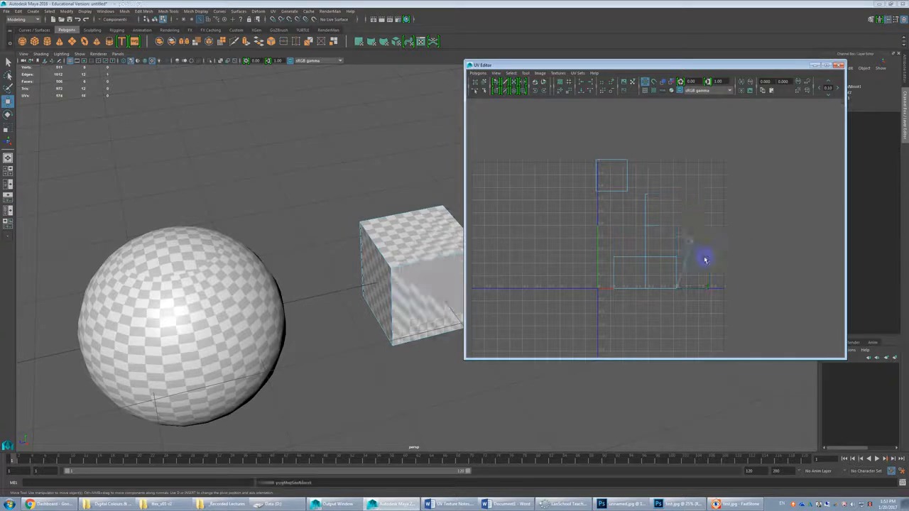
key("ctrl+z")
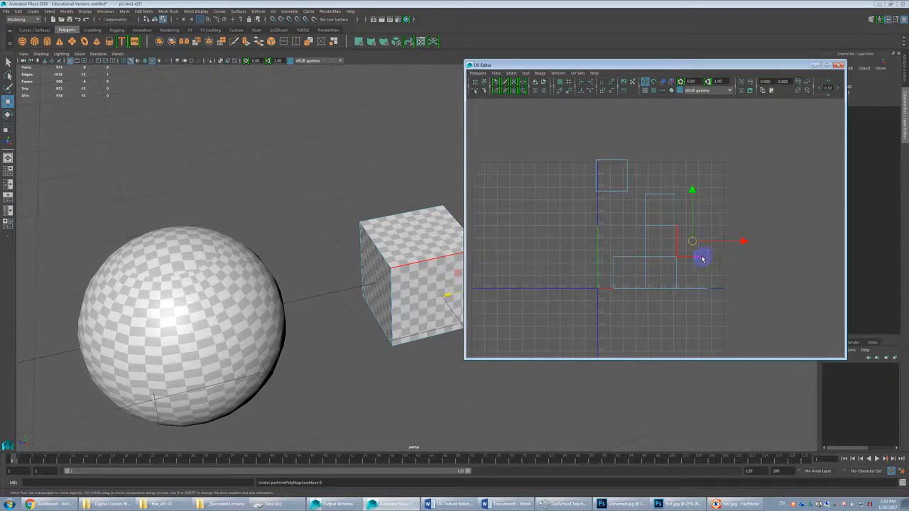
Step: Select the inner side edge of the detached UV square and Move and Sew it beneath the row's outermost face
left_click(627, 176)
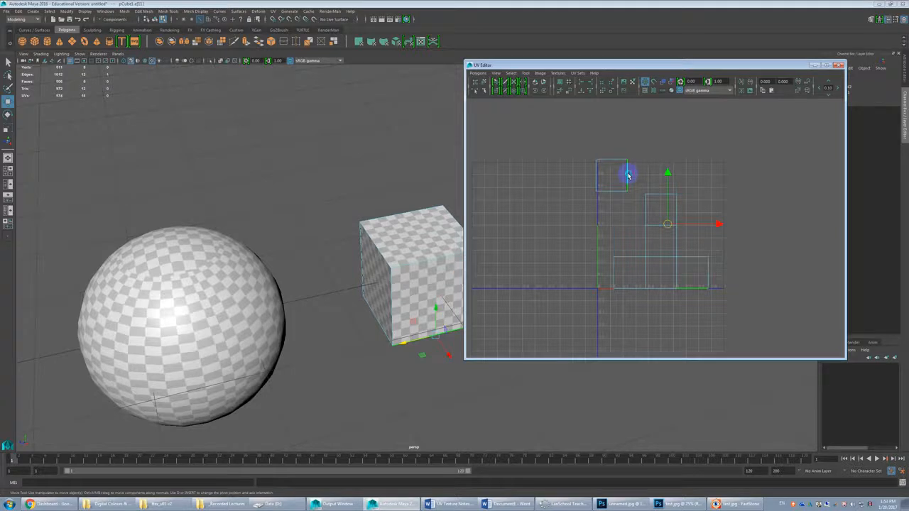
key("g")
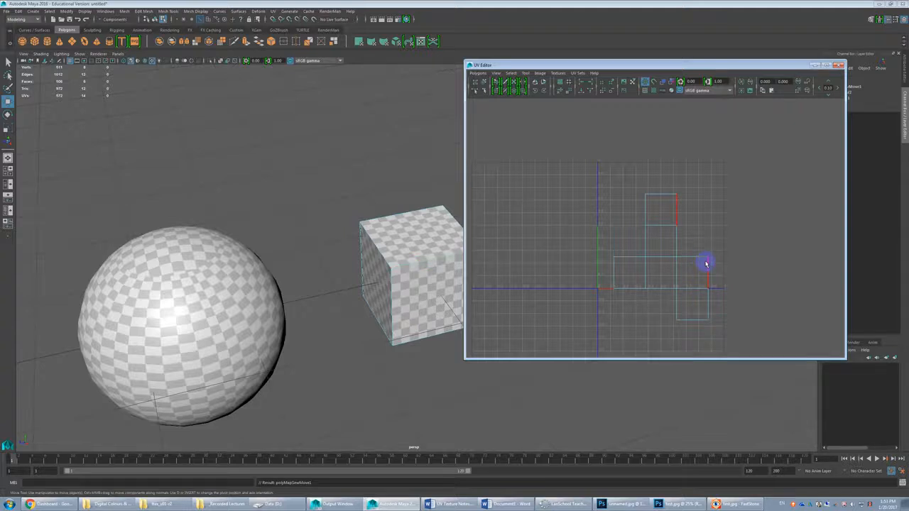
Step: Cut the topmost face off the cube's UV shell and Move and Sew it onto the outer end of the row of faces
left_click(662, 227)
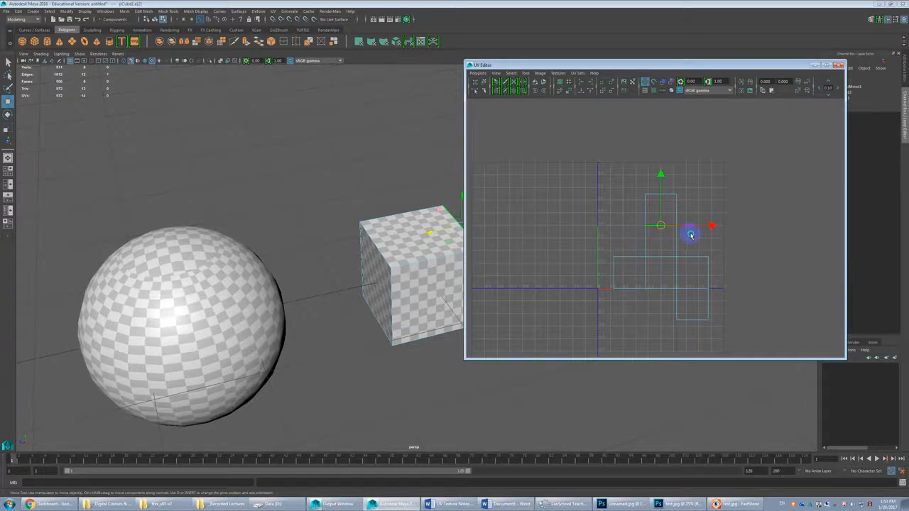
right_click_drag(638, 227, 668, 227, "shift")
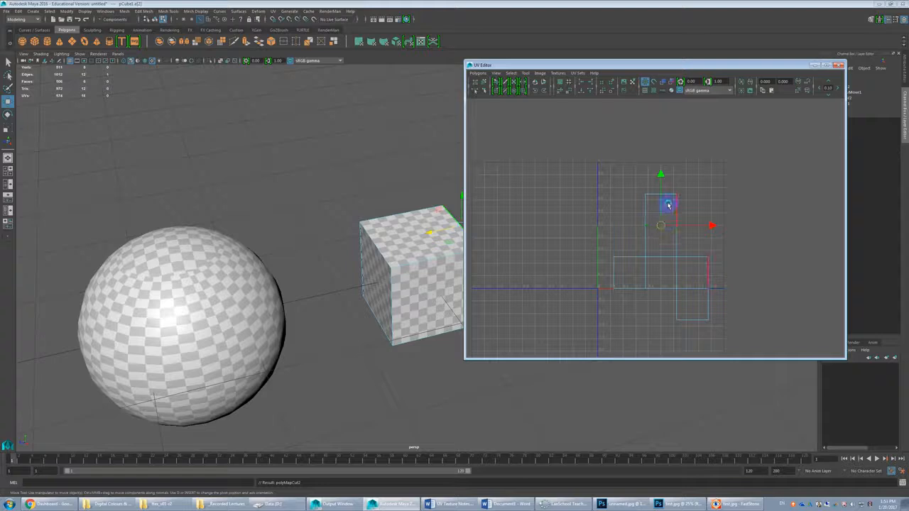
right_click_drag(645, 195, 668, 214)
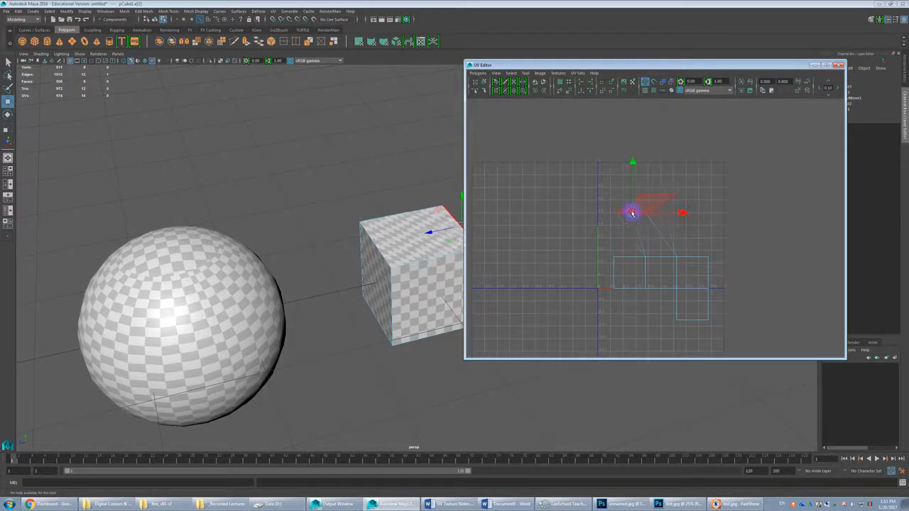
left_click(660, 211)
left_click_drag(669, 213, 640, 204)
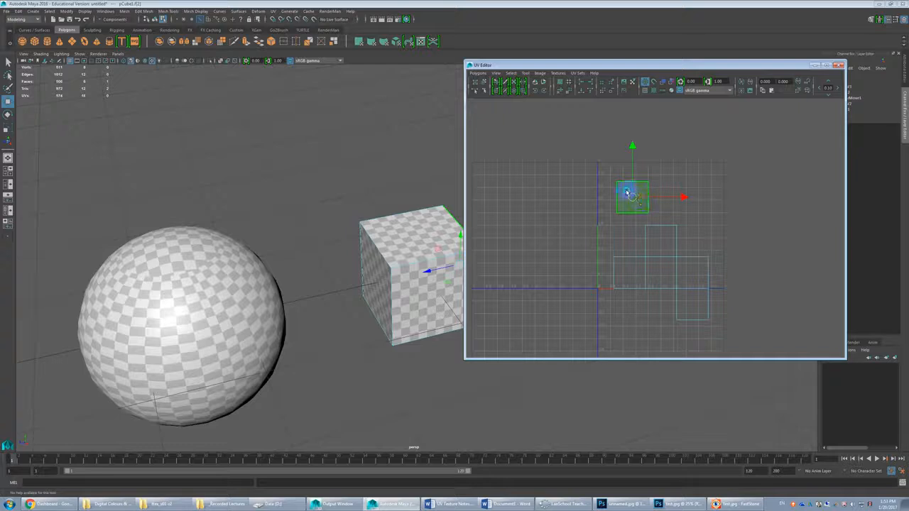
left_click(649, 201)
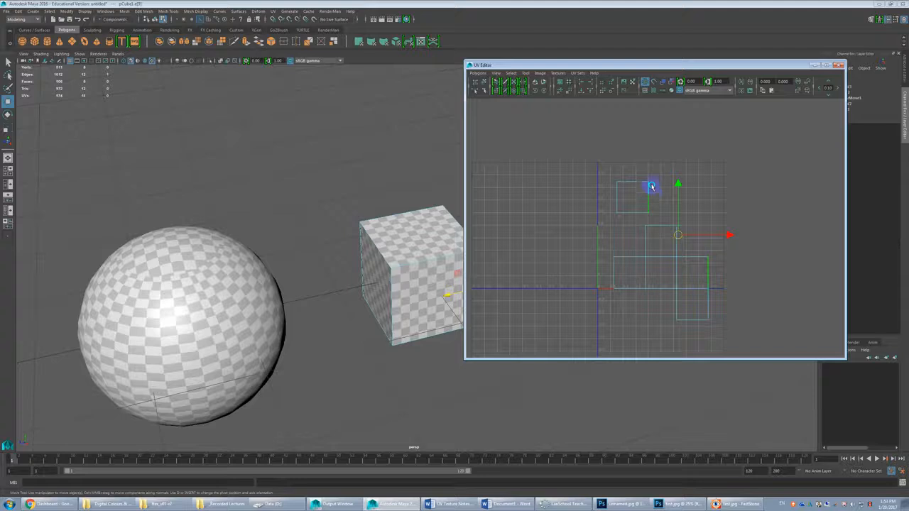
key("g")
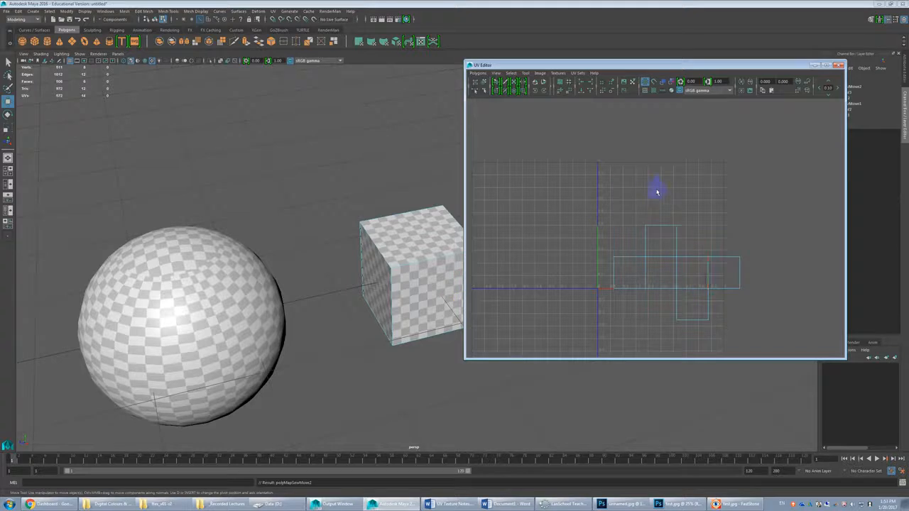
Step: Select the whole cube UV shell and move it so it fits centrally inside the UV square
left_click(648, 242)
left_click(648, 242)
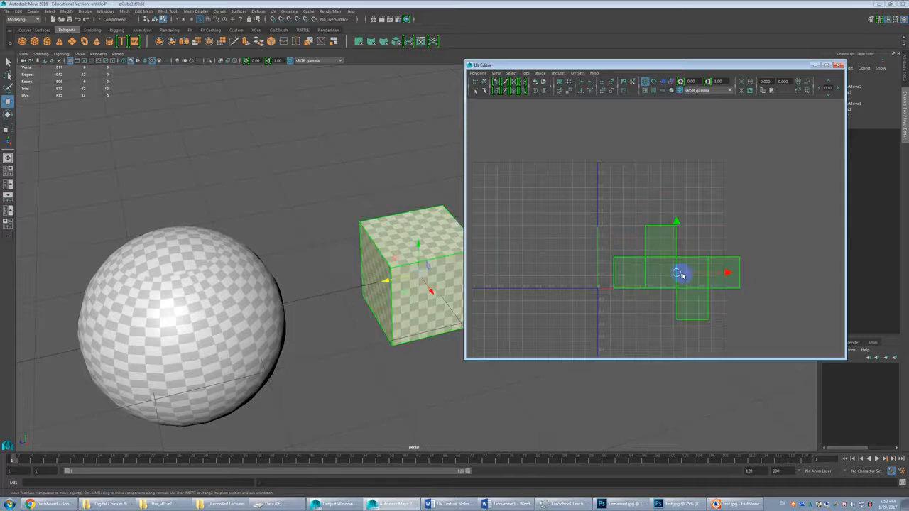
key("ctrl+F11")
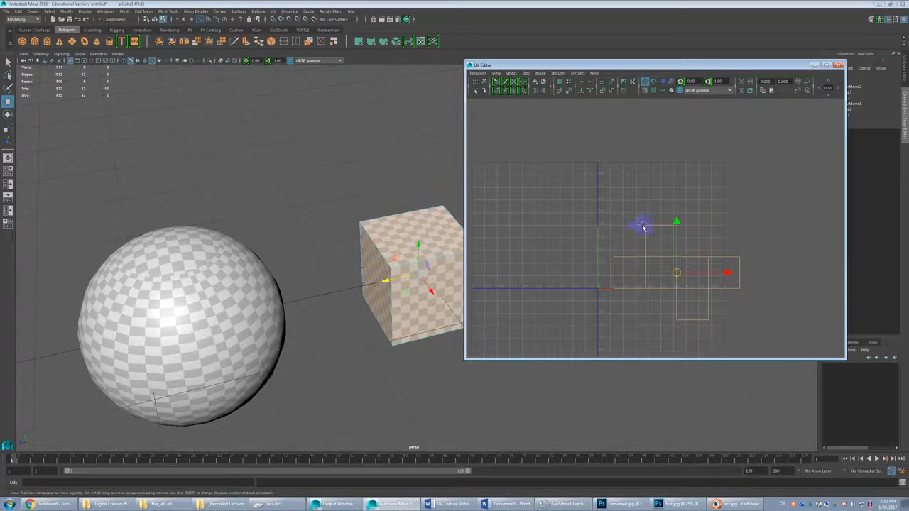
left_click_drag(678, 272, 660, 229)
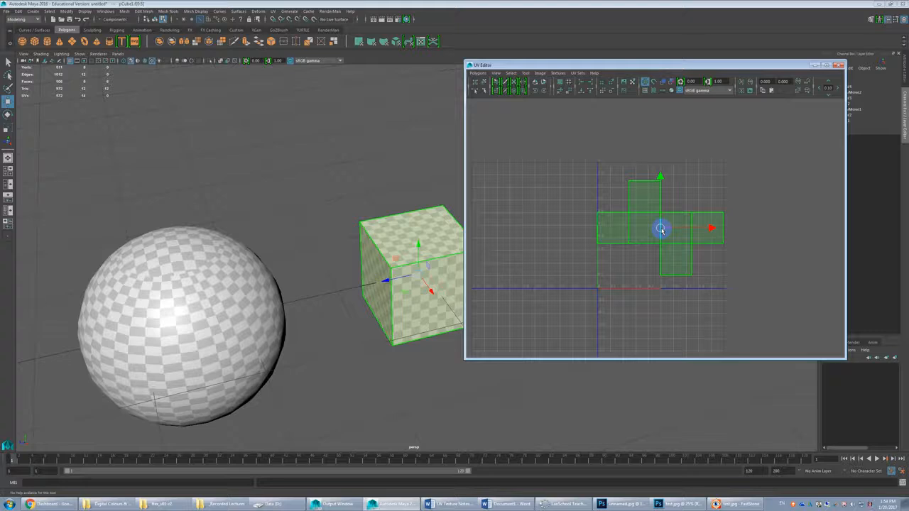
left_click(645, 269)
scroll(645, 265, "up", 2)
left_click(633, 186)
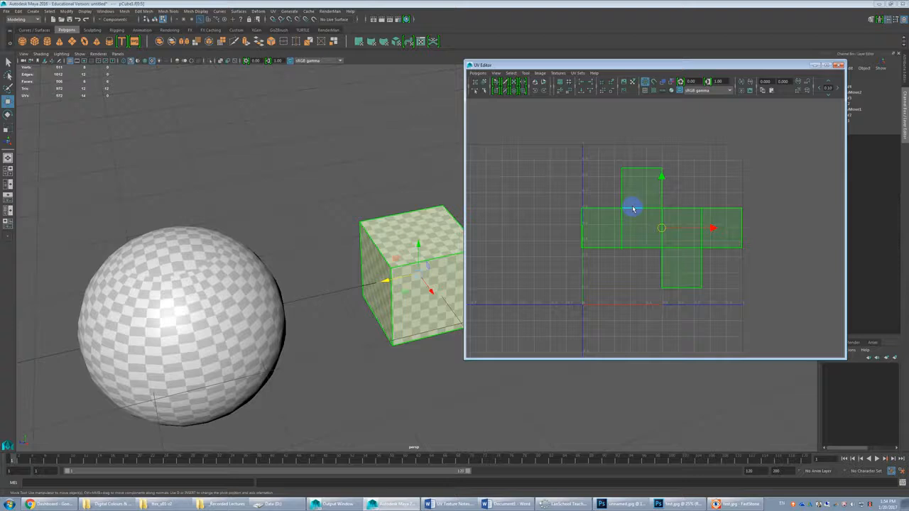
scroll(657, 224, "down", 1)
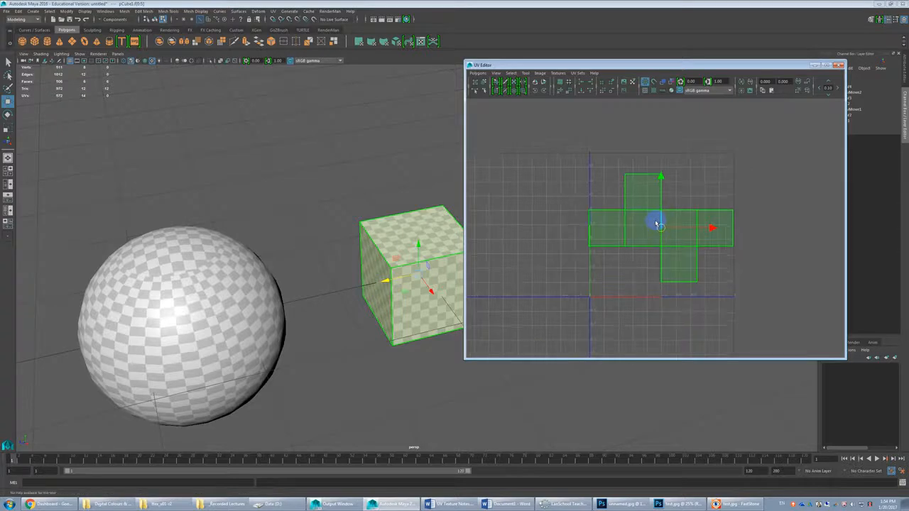
left_click(657, 223)
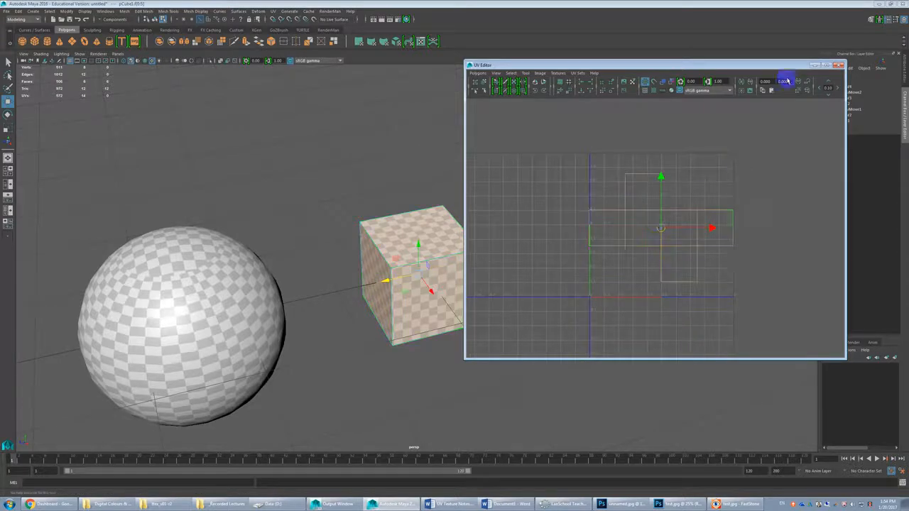
Step: Put the UV Editor away and duplicate the checkered cube so two copies stand side by side
left_click(839, 65)
middle_click_drag(503, 244, 481, 244, "alt")
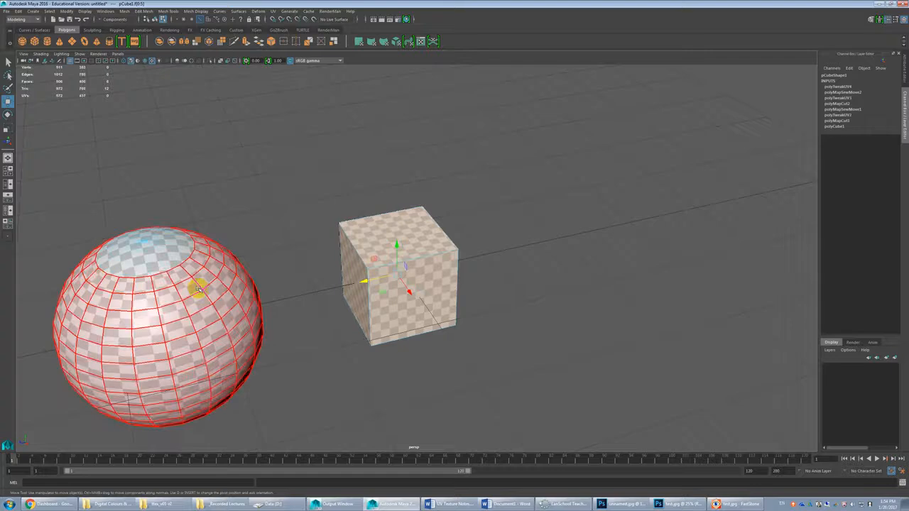
left_click_drag(439, 281, 497, 280, "alt")
key("ctrl+d")
middle_click_drag(497, 280, 398, 284, "alt")
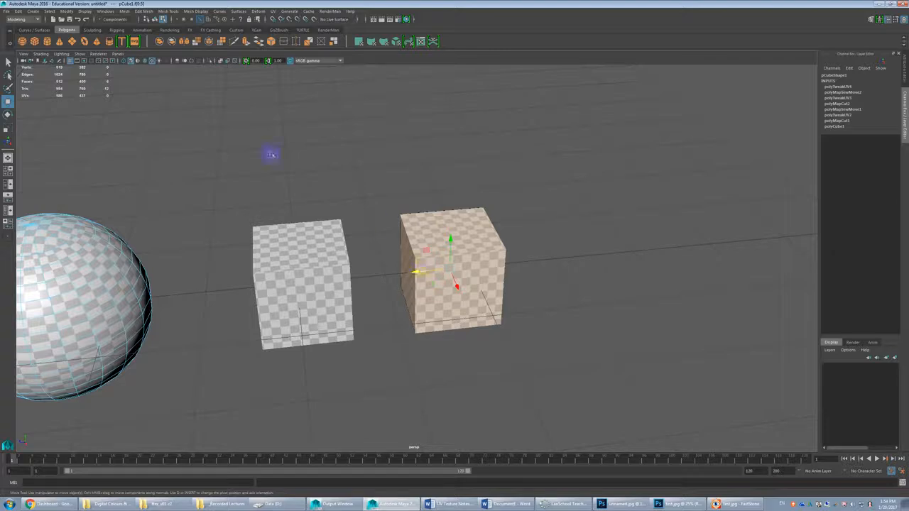
Step: Smooth the cube whose faces are selected, using 3 divisions
left_click(125, 11)
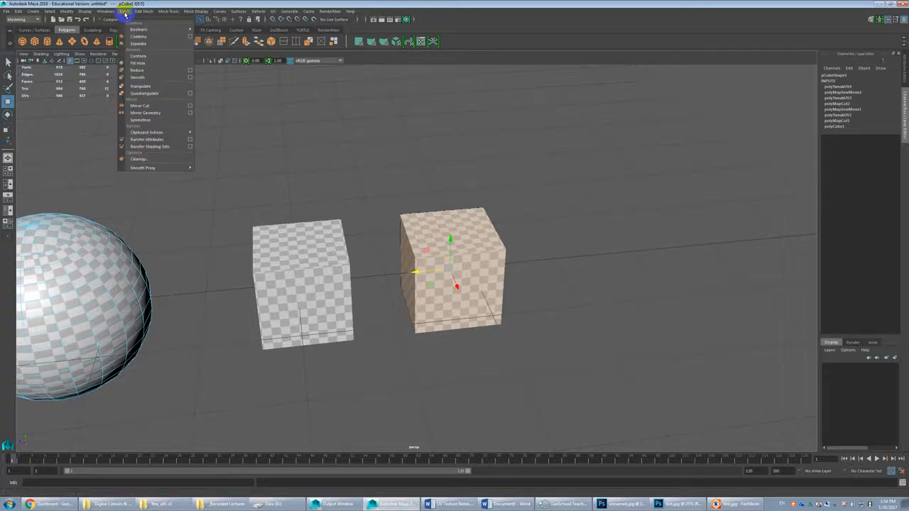
left_click(436, 267)
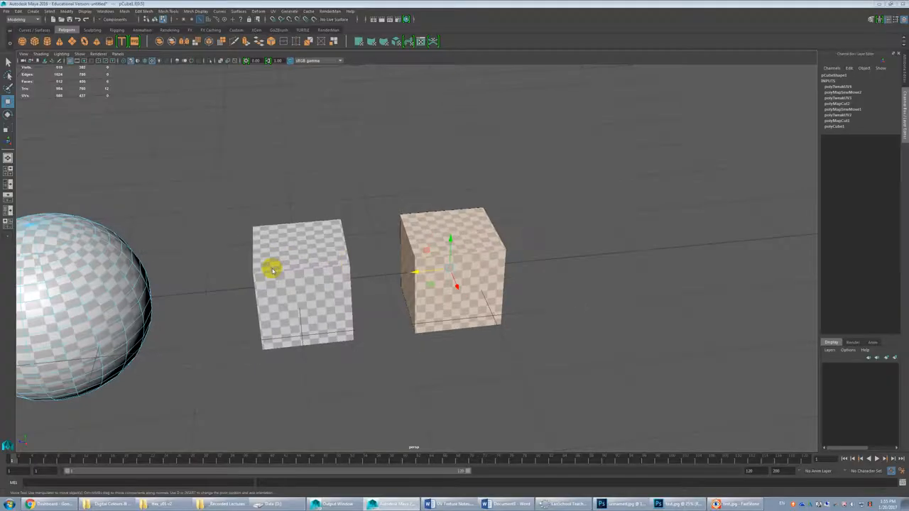
right_click(272, 269, "shift")
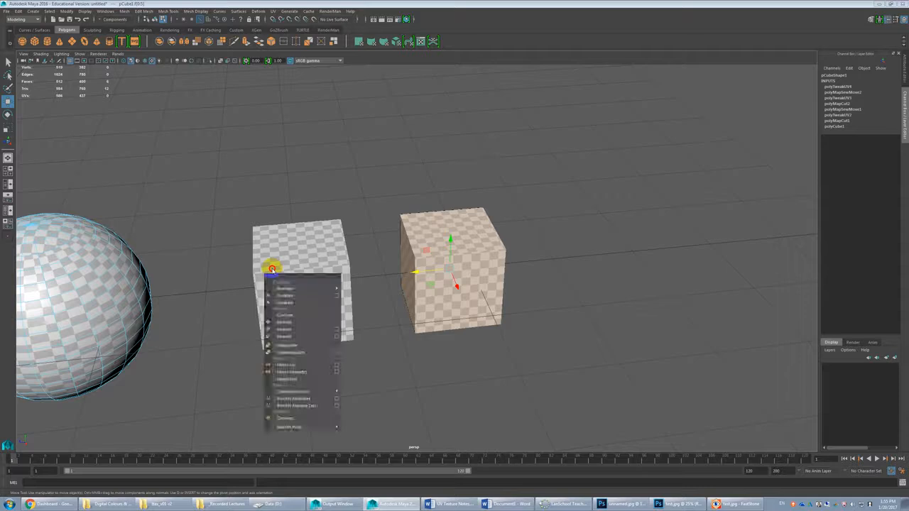
right_click_drag(272, 270, 285, 336, "shift")
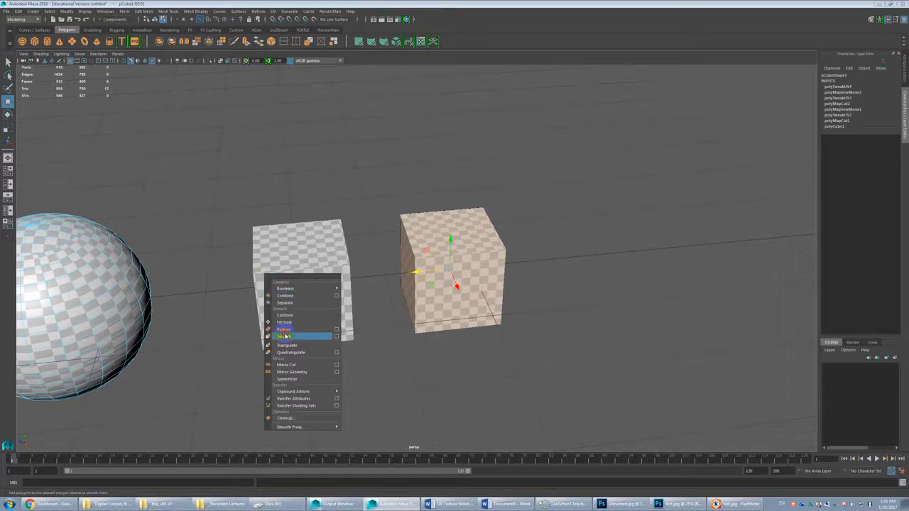
right_click_drag(285, 337, 285, 337, "shift")
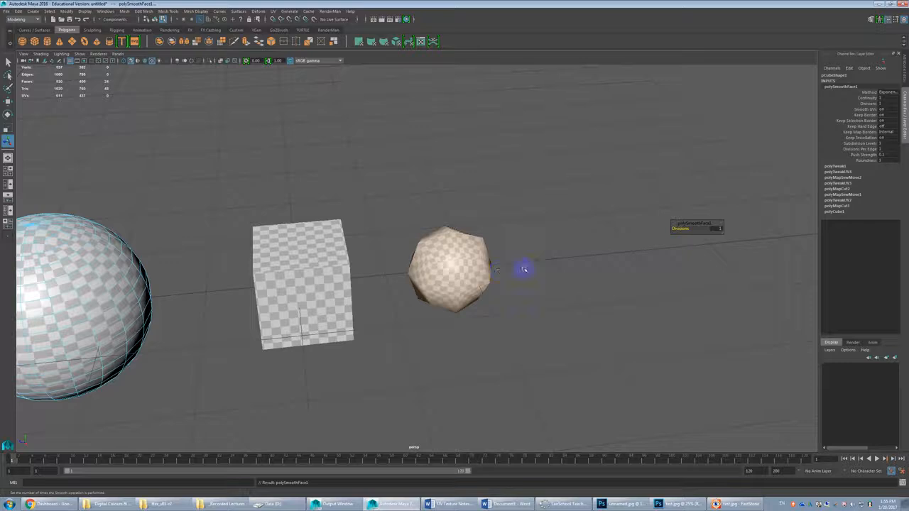
left_click(715, 228)
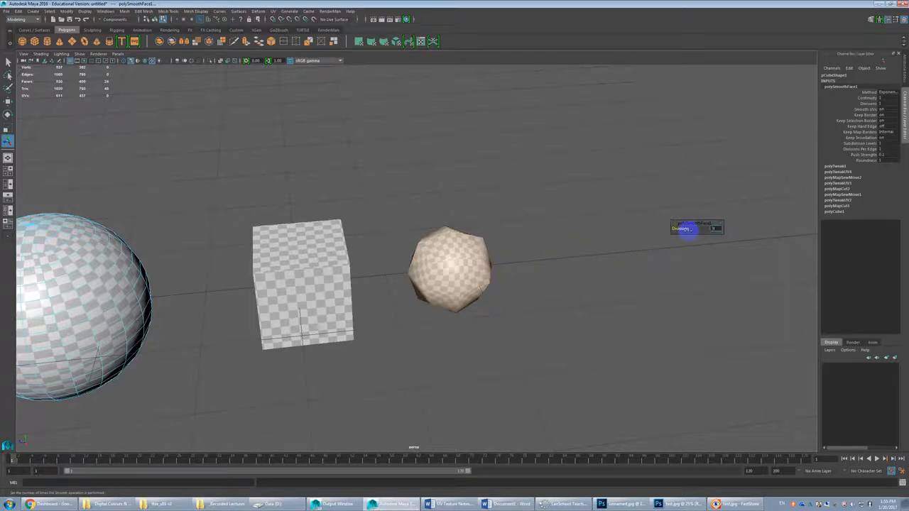
key("Return")
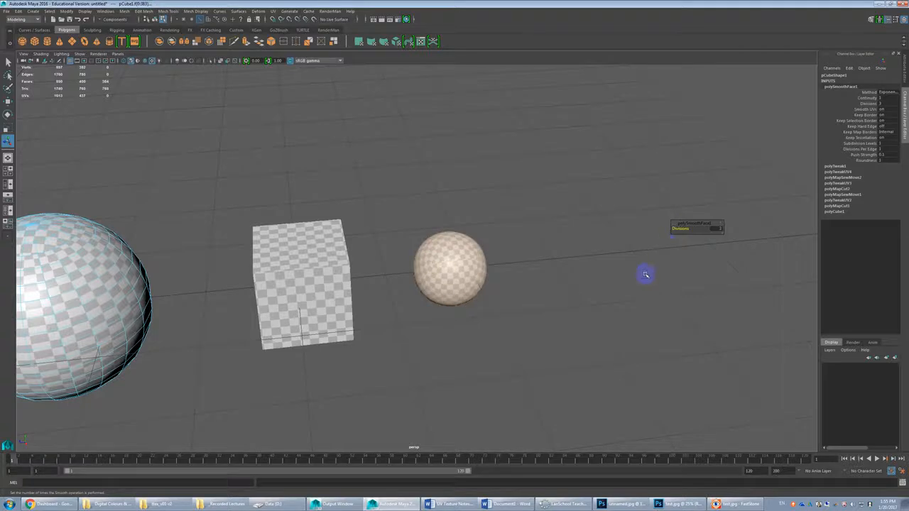
Step: Select the smoothed cube as an object and show its UV layout in the UV Editor
left_click(644, 274)
scroll(493, 302, "up", 6)
left_click_drag(522, 275, 511, 280, "alt")
scroll(511, 280, "up", 2)
middle_click_drag(480, 306, 485, 265, "alt")
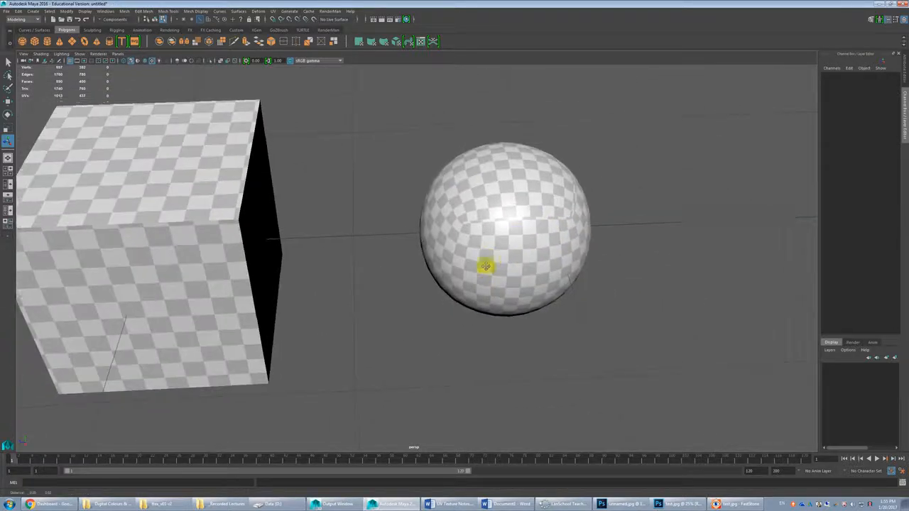
left_click(541, 233)
scroll(544, 237, "down", 4)
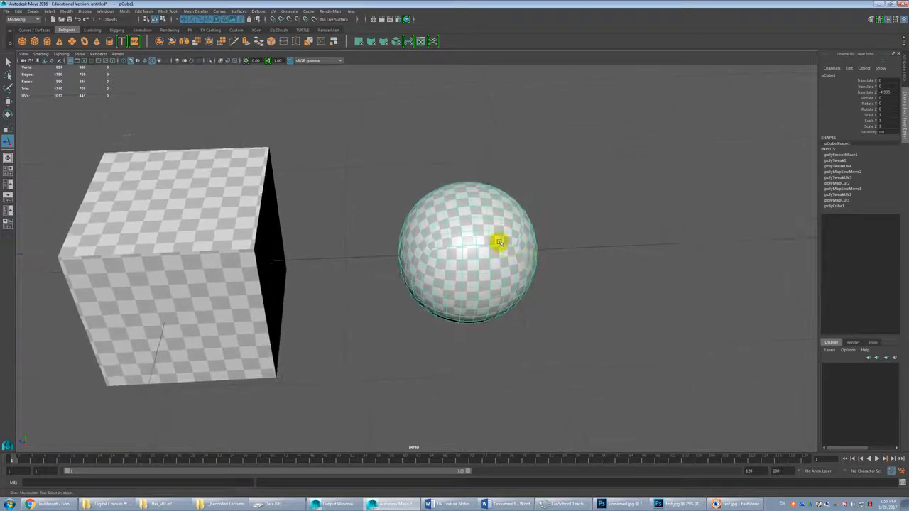
left_click(274, 11)
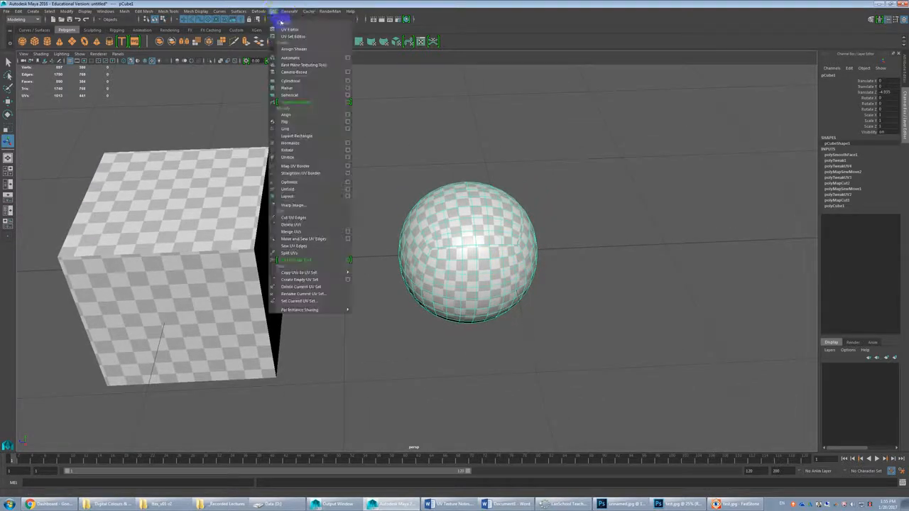
left_click(284, 27)
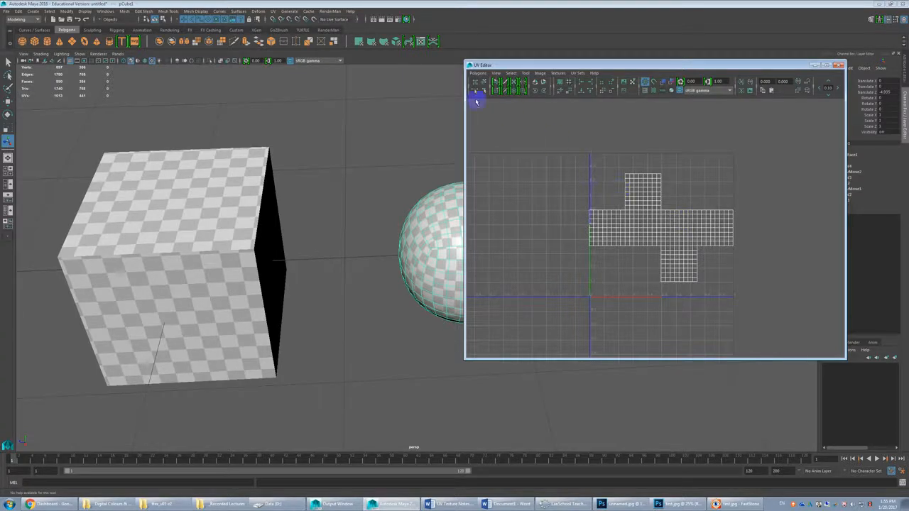
Step: Try Unfold on the smoothed cube's UV shell
left_click(477, 73)
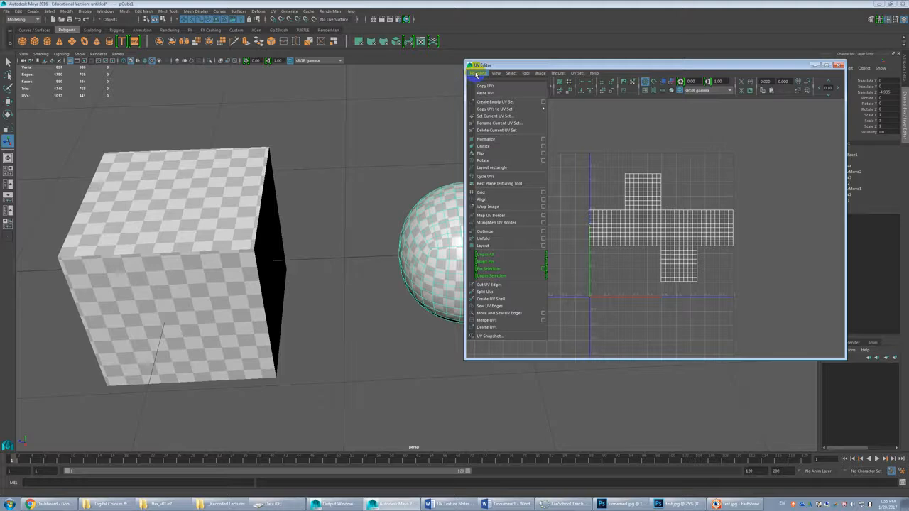
left_click(495, 240)
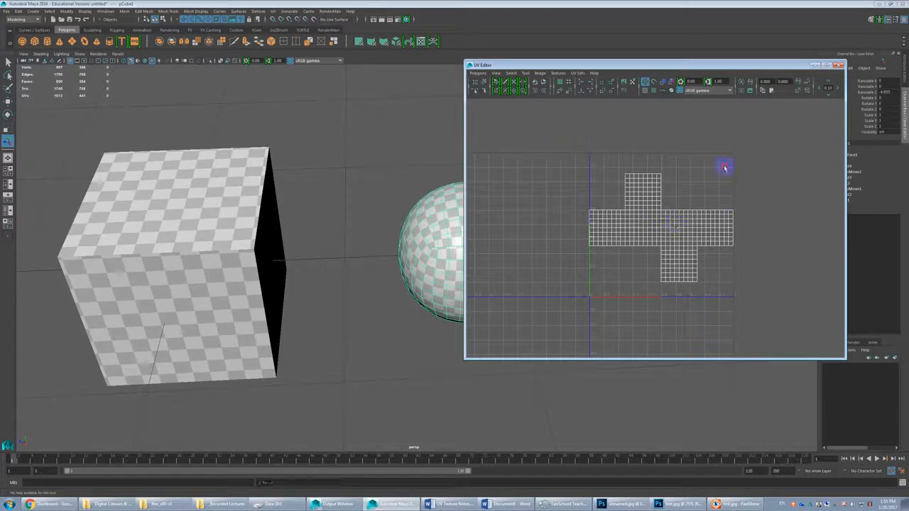
Step: Put the UV Editor away and examine the checker pattern and seams around the smoothed cube
left_click(839, 65)
right_click_drag(490, 261, 541, 266, "alt")
middle_click_drag(495, 258, 468, 266, "alt")
right_click_drag(470, 237, 485, 262, "alt")
left_click_drag(484, 260, 476, 239, "alt")
middle_click_drag(476, 239, 473, 147, "alt")
Step: Select the four faces in the middle of one original side of the smoothed cube
left_click_drag(473, 265, 449, 225, "alt")
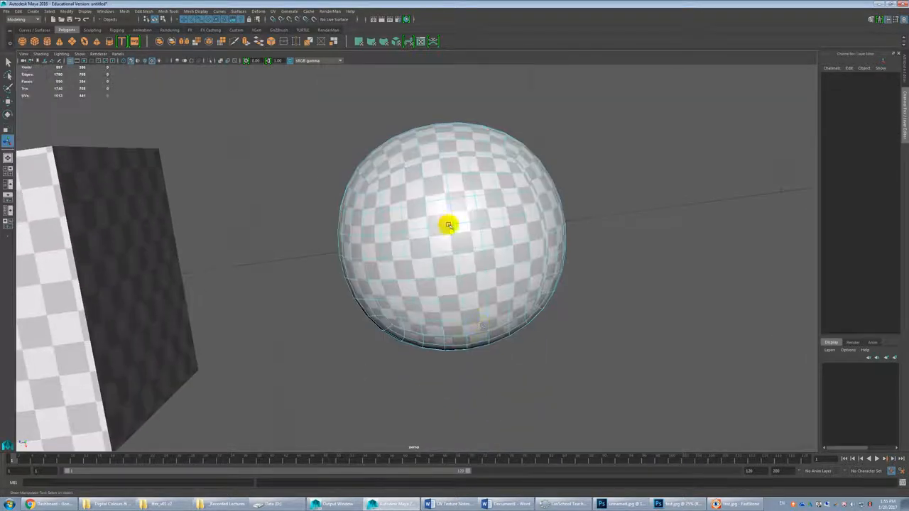
left_click(464, 237)
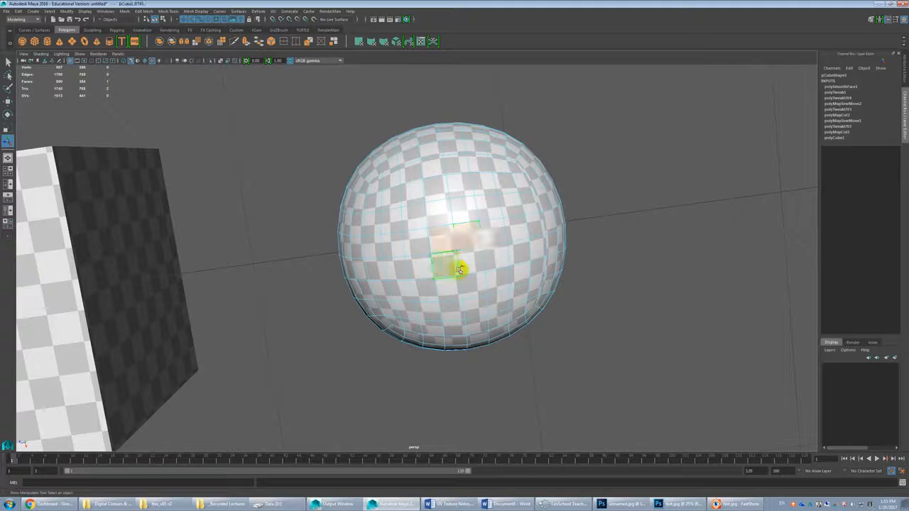
left_click_drag(471, 290, 473, 187, "alt")
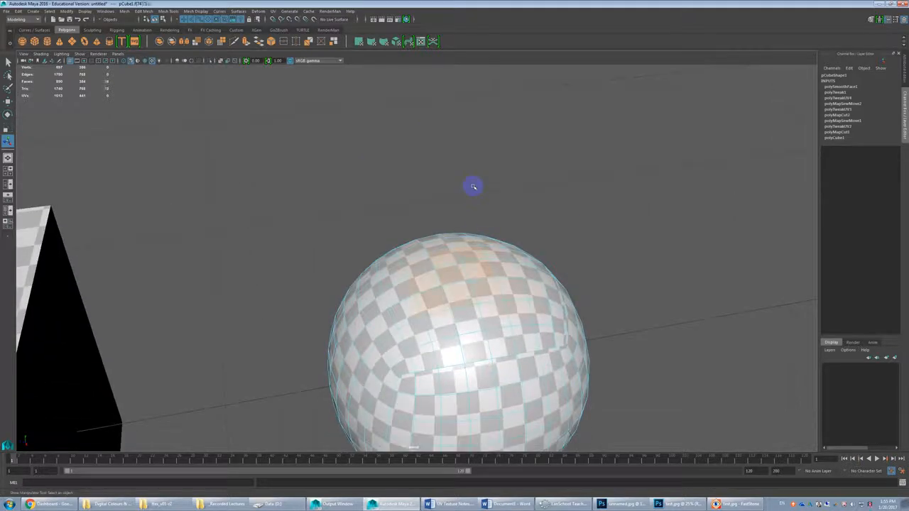
Step: Grow the face selection outward over the whole original cube side, and undo the growth back to the four central faces
key("shift+period")
key("shift+period")
key("shift+period")
key("shift+period")
key("shift+comma")
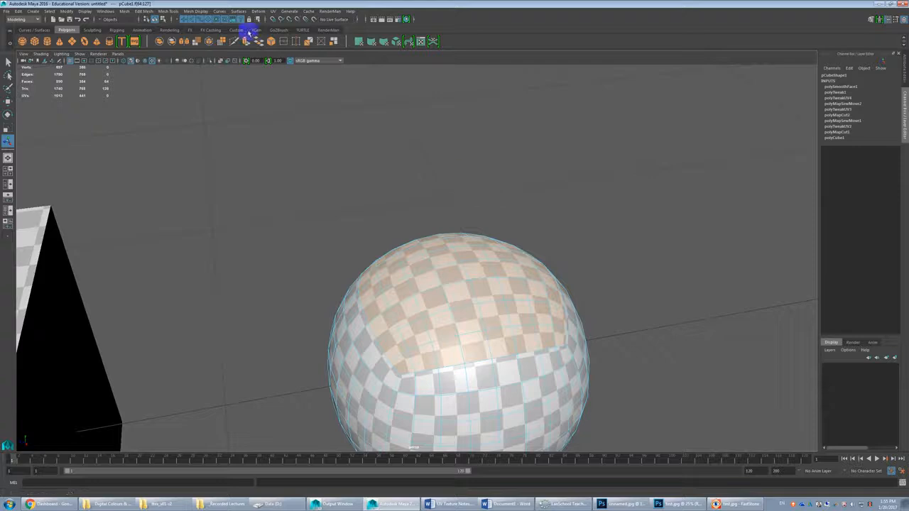
scroll(462, 306, "down", 3)
left_click_drag(463, 308, 466, 266, "alt")
key("shift+comma")
key("shift+comma")
key("shift+comma")
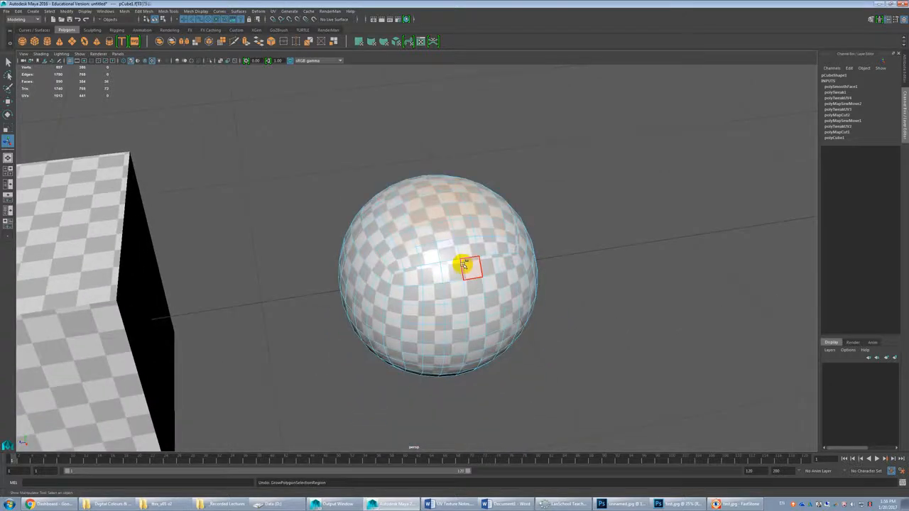
left_click_drag(471, 307, 465, 266, "alt")
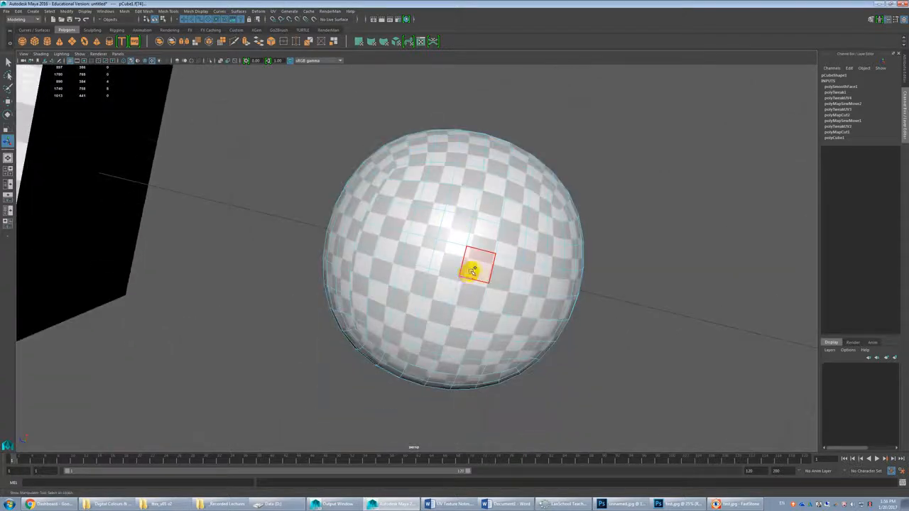
Step: Grow the face selection outward from the four central faces at both opposite ends, covering each original cube side plus one surrounding ring
key("shift+period")
key("shift+period")
key("shift+period")
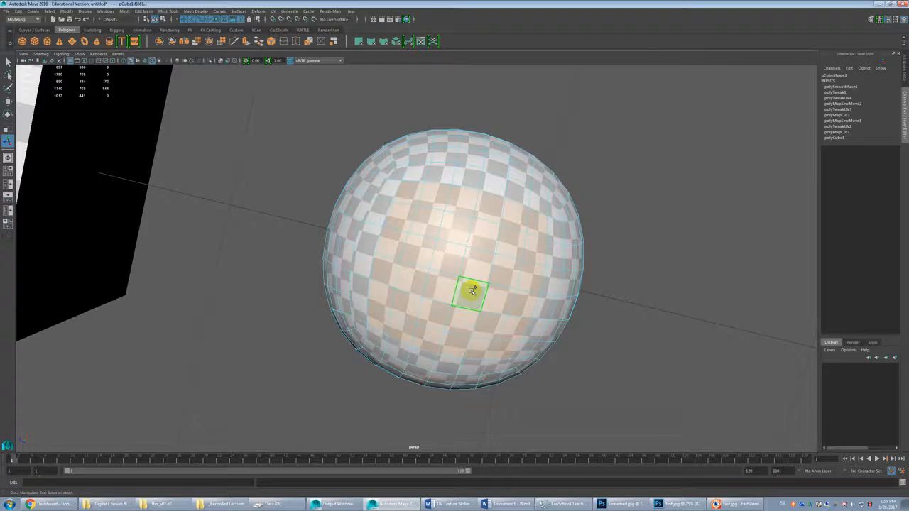
key("shift+period")
key("shift+period")
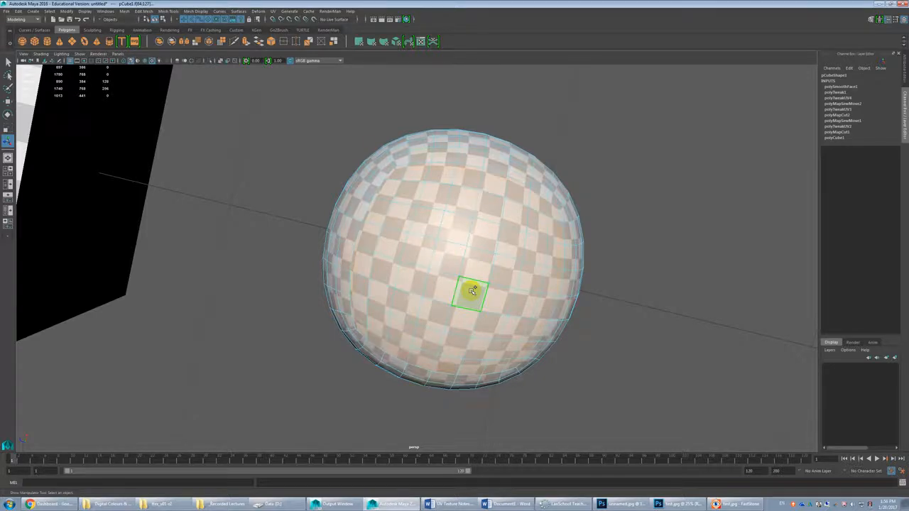
left_click_drag(459, 270, 417, 215, "alt")
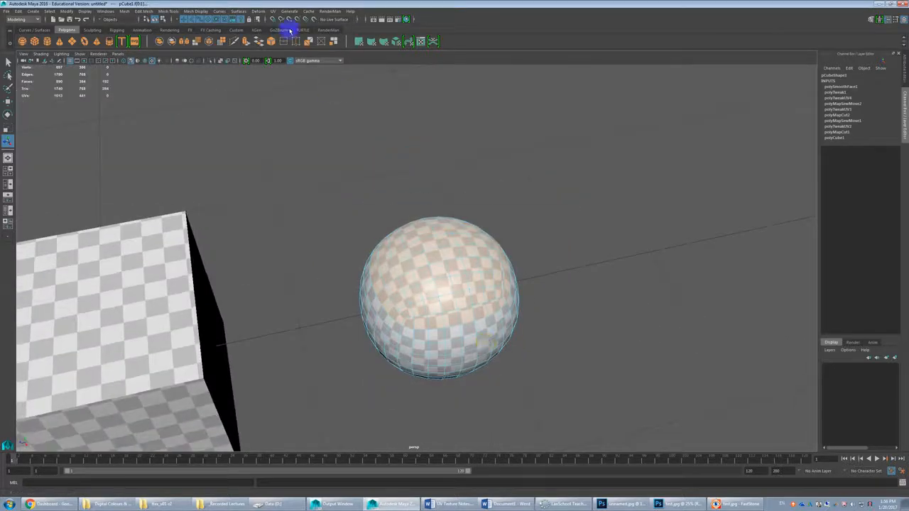
Step: Apply a planar UV projection to the selected faces from the Y axis, fitted to the bounding box
left_click(274, 12)
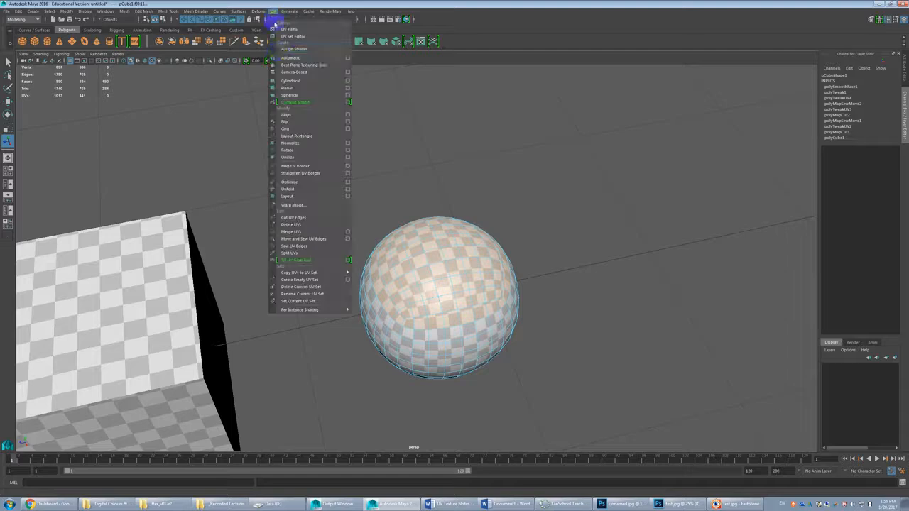
left_click(348, 90)
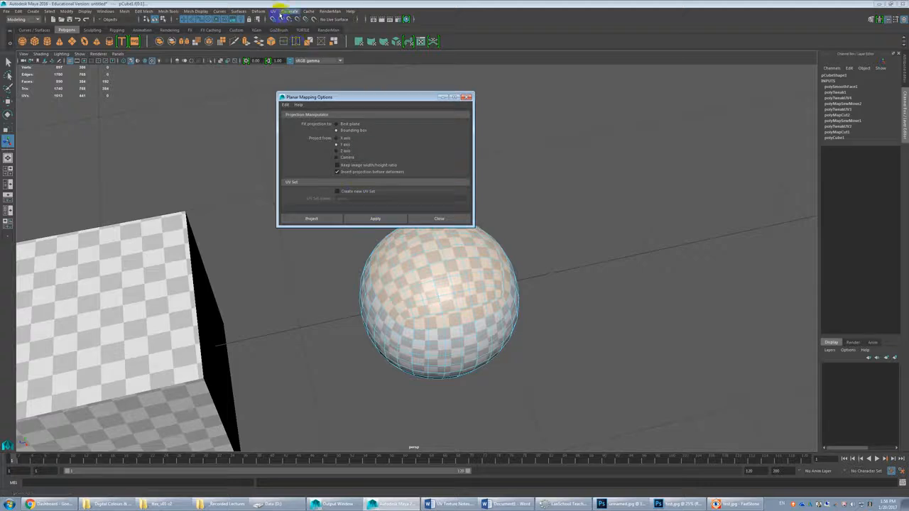
left_click(376, 219)
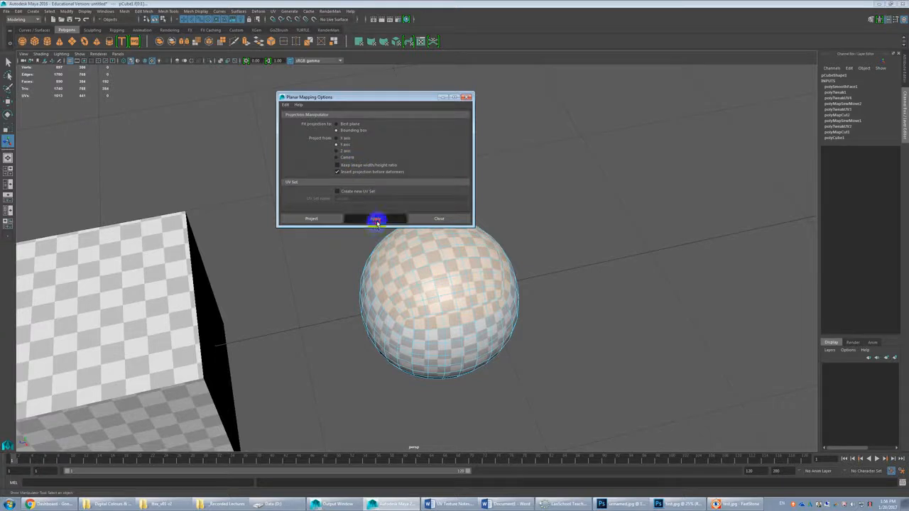
left_click(442, 219)
left_click_drag(461, 306, 409, 279, "alt")
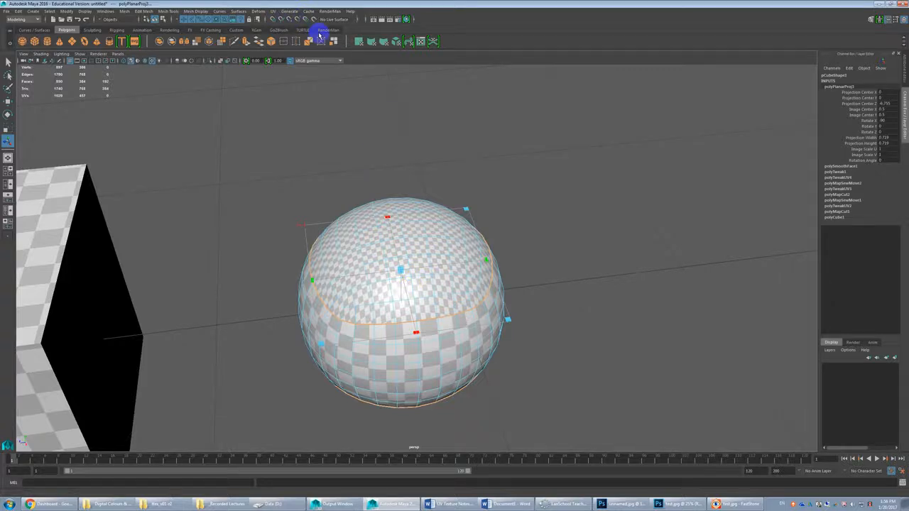
Step: Open the UV Editor for the smoothed cube and unfold its projected cap shells and middle band
left_click(276, 12)
left_click(290, 27)
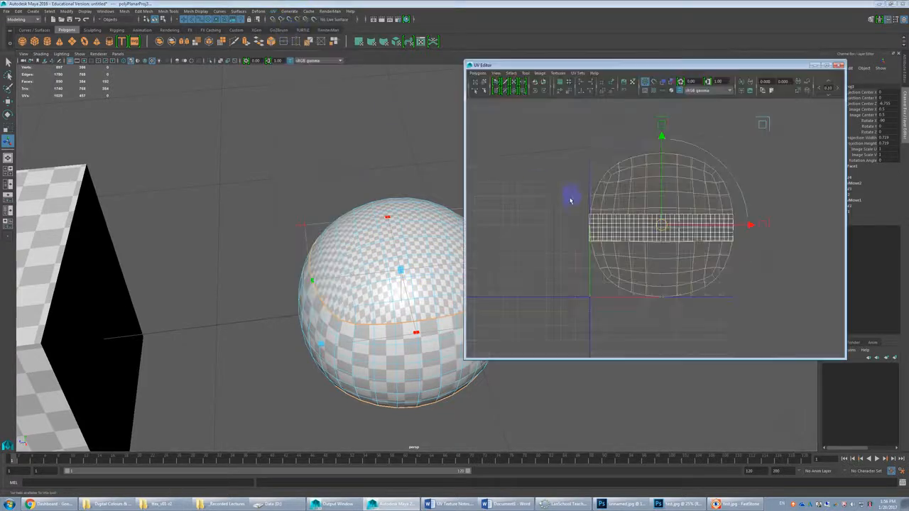
scroll(696, 220, "down", 3)
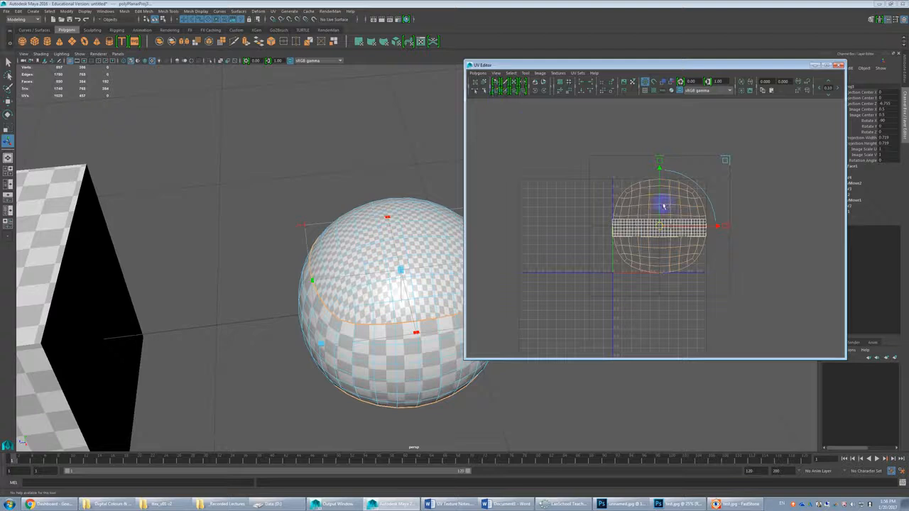
scroll(392, 285, "up", 3)
left_click_drag(379, 319, 390, 363, "alt")
middle_click_drag(390, 364, 328, 303, "alt")
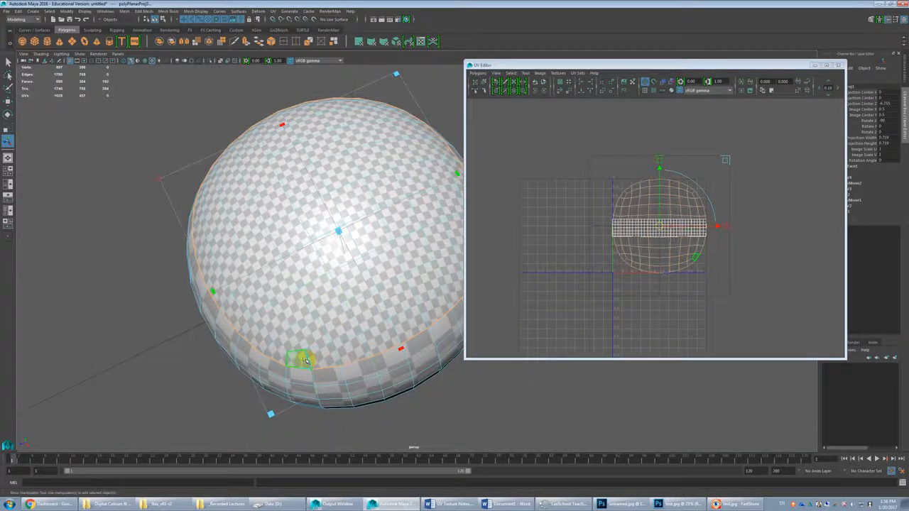
left_click_drag(305, 361, 620, 130)
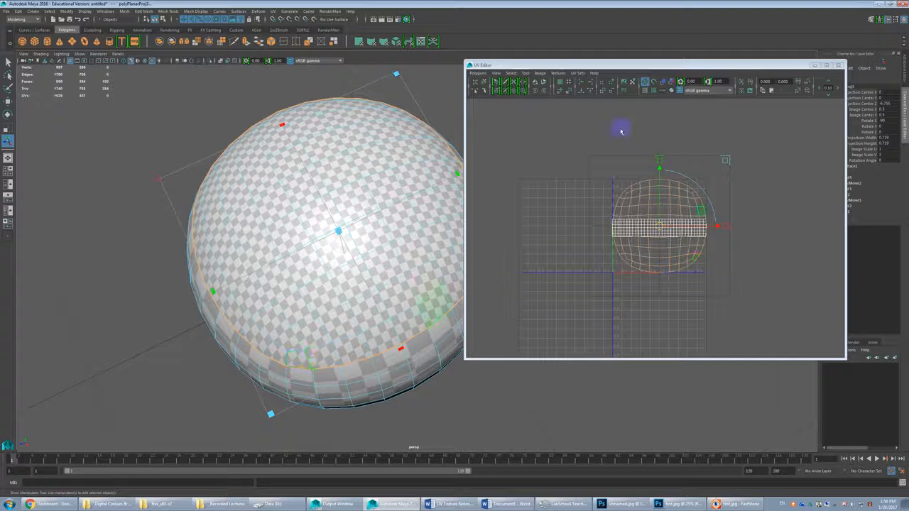
left_click(477, 73)
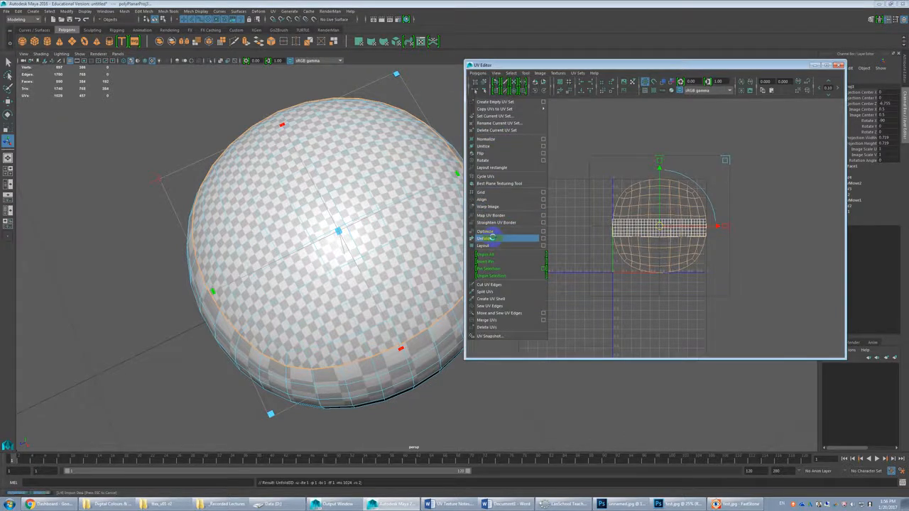
left_click(494, 239)
left_click(394, 265)
middle_click_drag(394, 265, 392, 239, "alt")
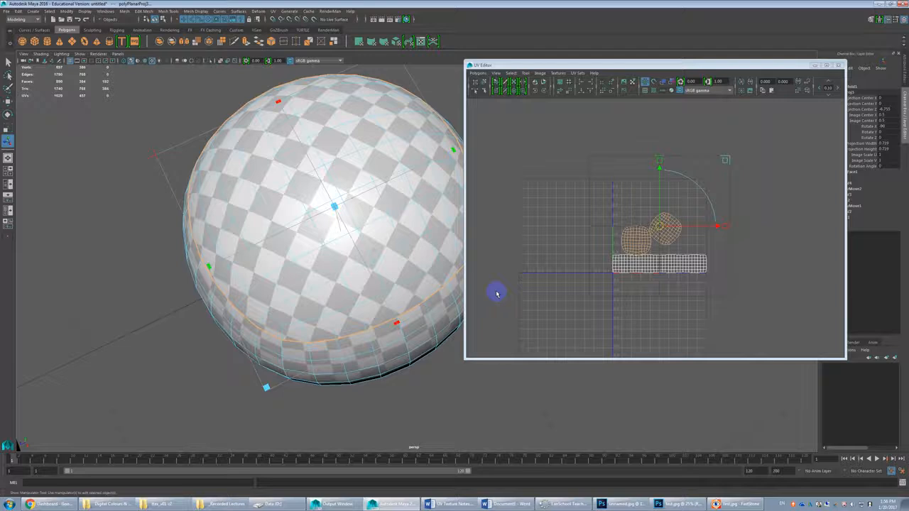
Step: Compare the unfolded shells with the model and select the faces of the tilted round cap shell
scroll(674, 288, "up", 6)
middle_click_drag(658, 290, 656, 223, "alt")
left_click_drag(385, 262, 403, 243, "alt")
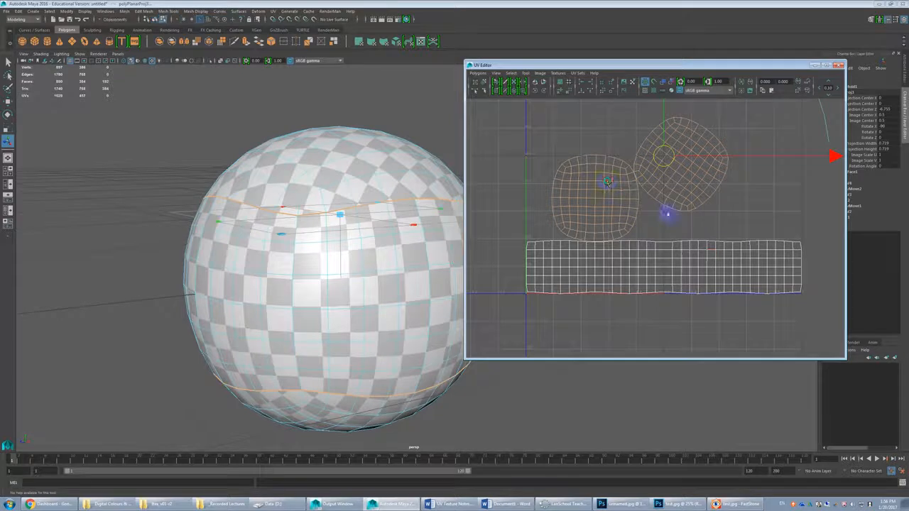
left_click(698, 215)
scroll(698, 215, "down", 3)
left_click(678, 177)
left_click(632, 130)
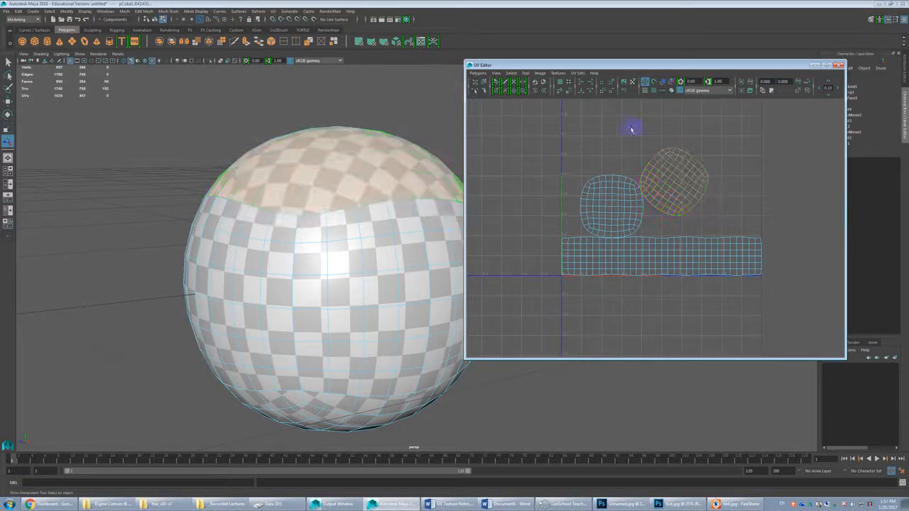
Step: Turn on the UV distortion display and clear the face selection to inspect stretching across all three shells
left_click(578, 74)
left_click(630, 65)
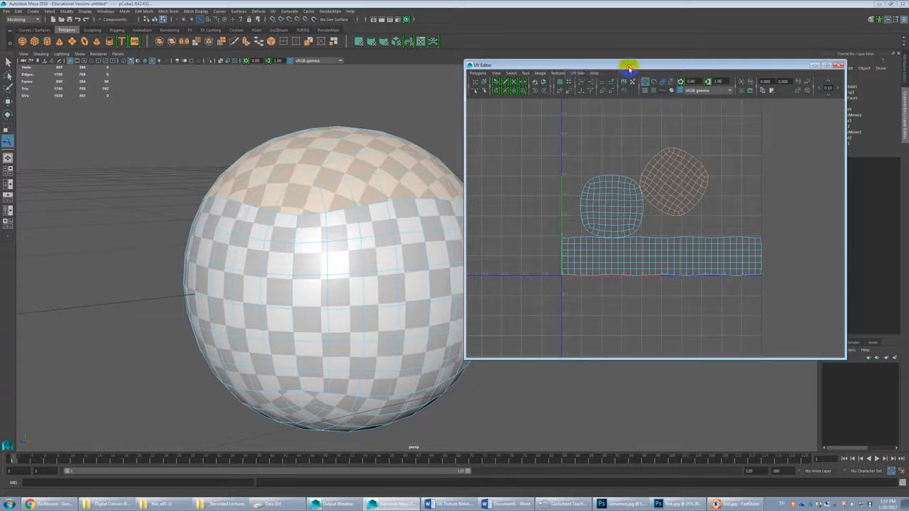
left_click(672, 82)
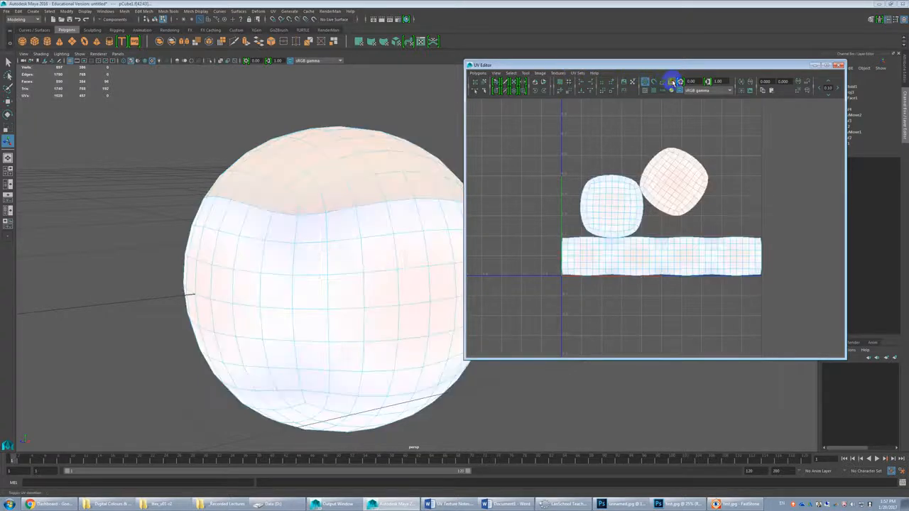
scroll(716, 250, "up", 3)
left_click(762, 212)
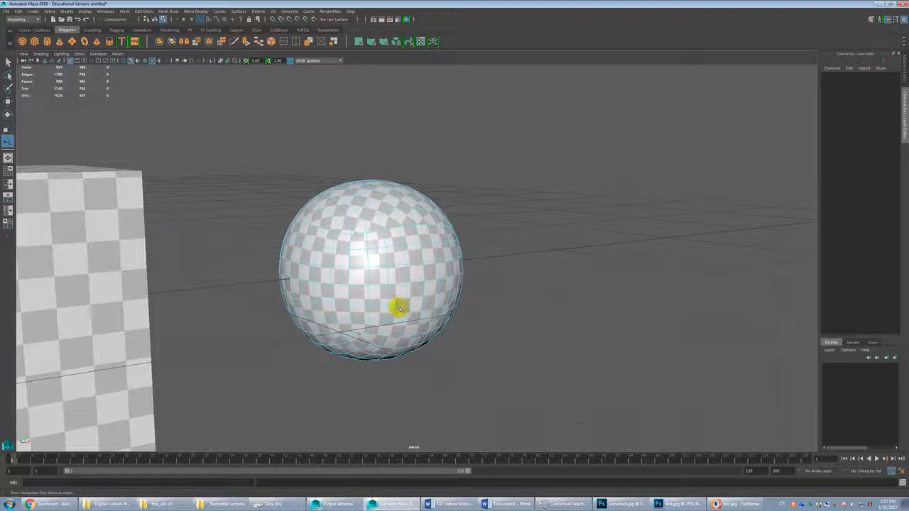
Step: Put the UV Editor away and create a polygon cylinder in the scene
left_click_drag(396, 306, 372, 271, "alt")
right_click_drag(372, 270, 355, 237, "alt")
middle_click_drag(355, 237, 221, 233, "alt")
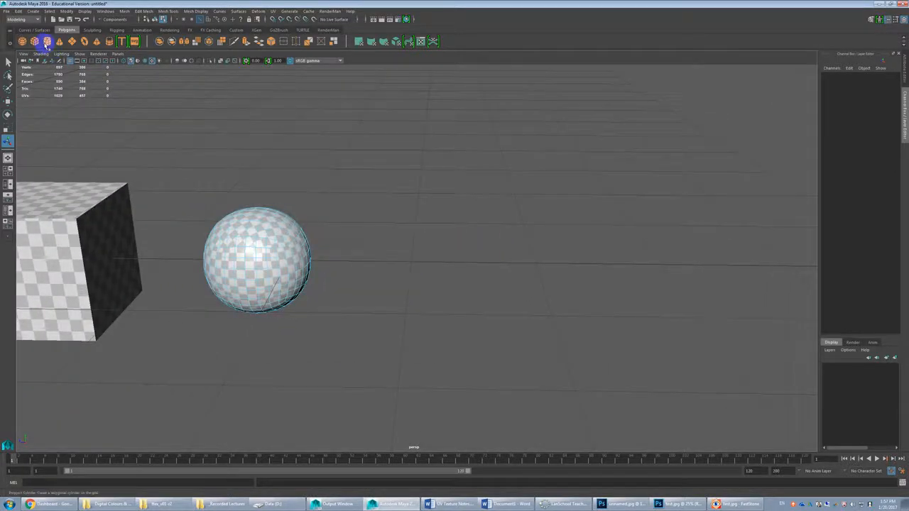
left_click(46, 44)
right_click_drag(477, 259, 324, 248, "alt")
middle_click_drag(325, 248, 408, 243)
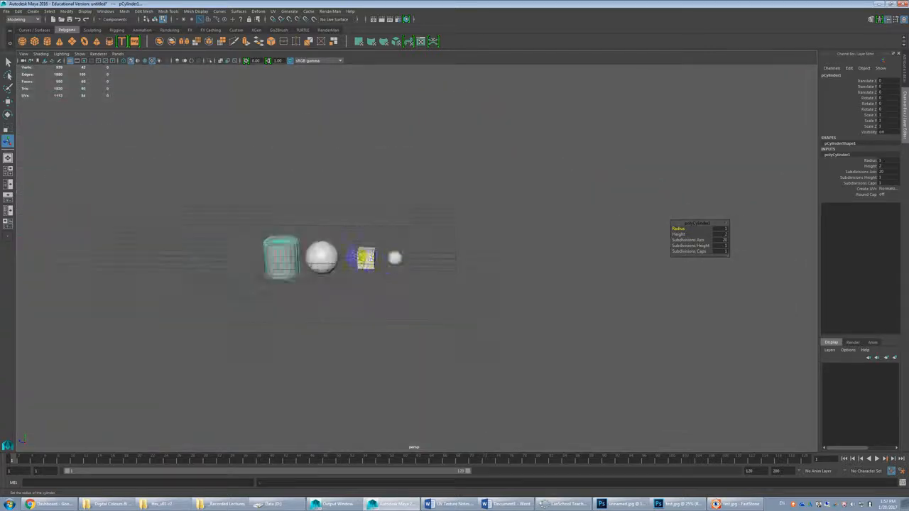
right_click_drag(372, 259, 416, 260, "alt")
Step: Move the cylinder along the Z axis to the open space beyond the smoothed cube
left_click(530, 260)
key("w")
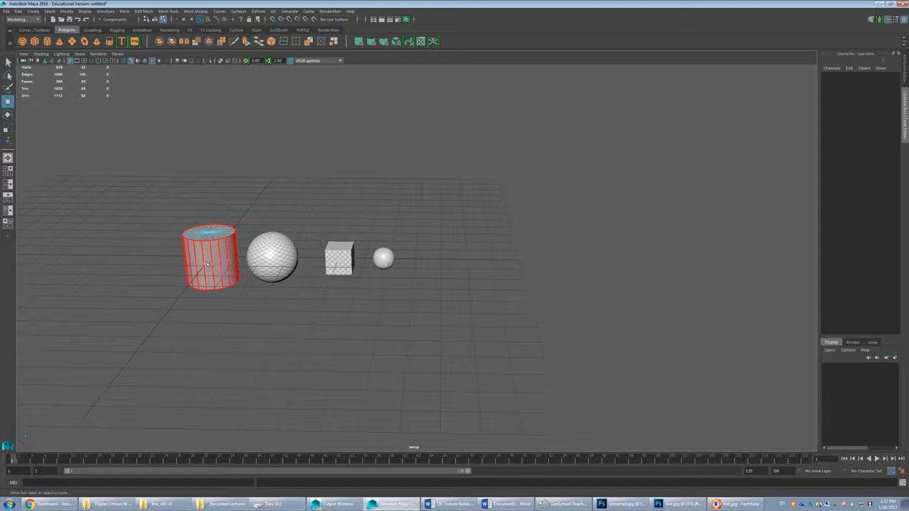
left_click(225, 248)
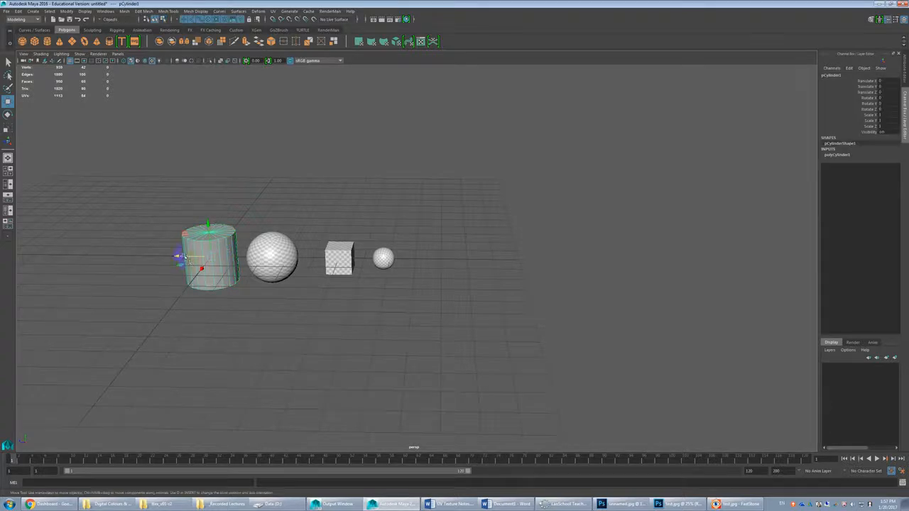
left_click_drag(179, 255, 398, 257)
key("f")
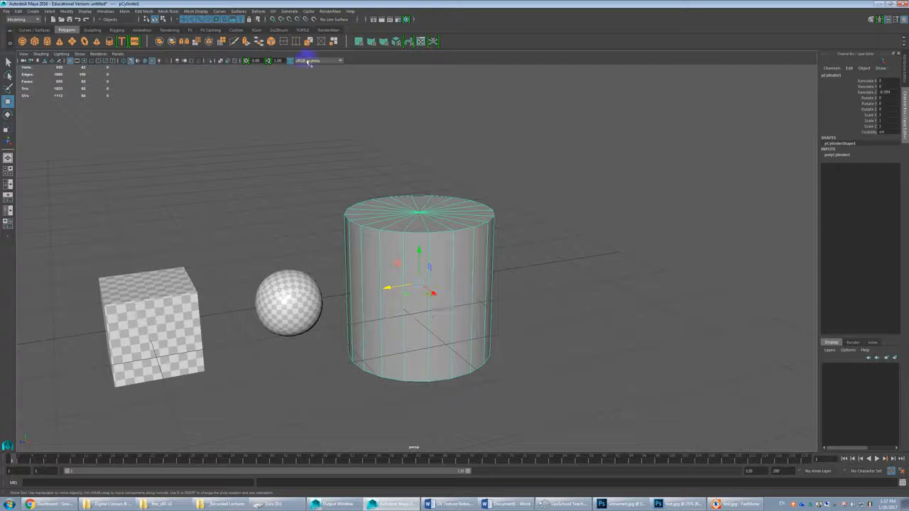
Step: Open the UV Editor for the cylinder and turn off the UV distortion display
left_click(272, 11)
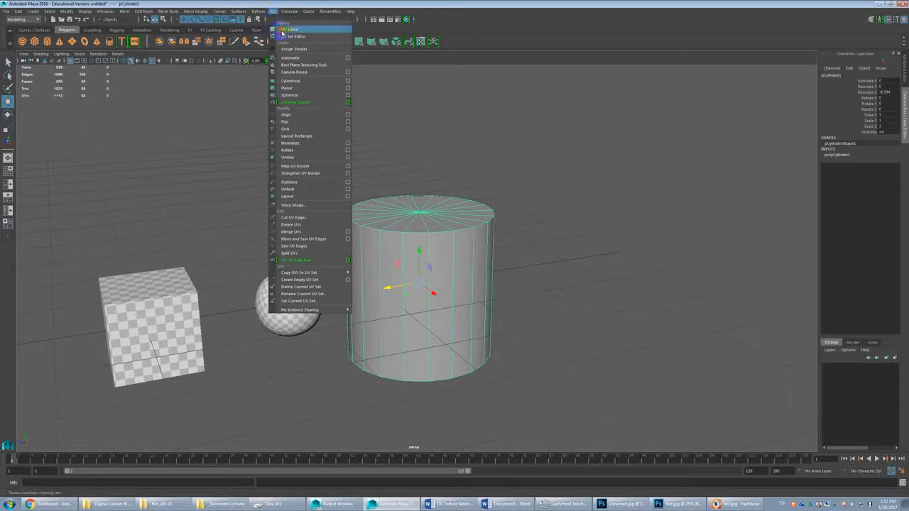
left_click(287, 29)
left_click(680, 65)
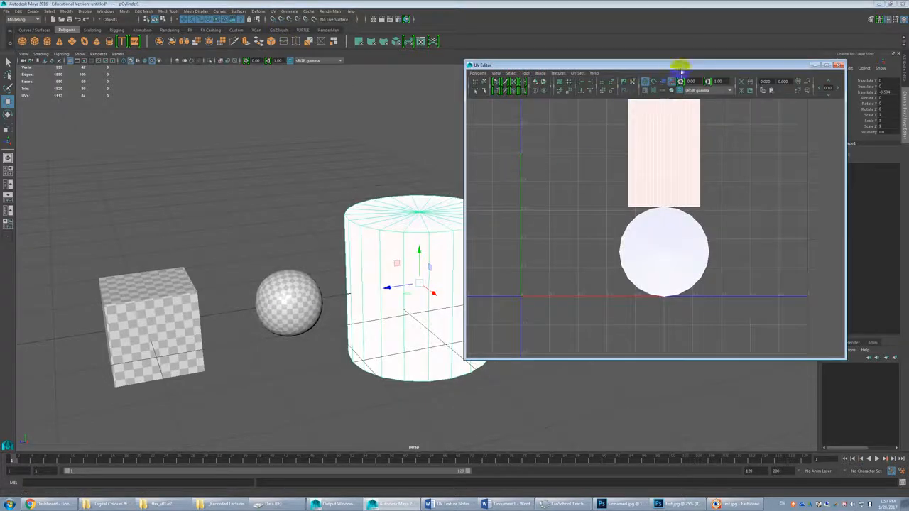
left_click(671, 82)
Step: Assign the existing checker material to the cylinder and examine the pattern on its side and cap against its UV layout
left_click(418, 221)
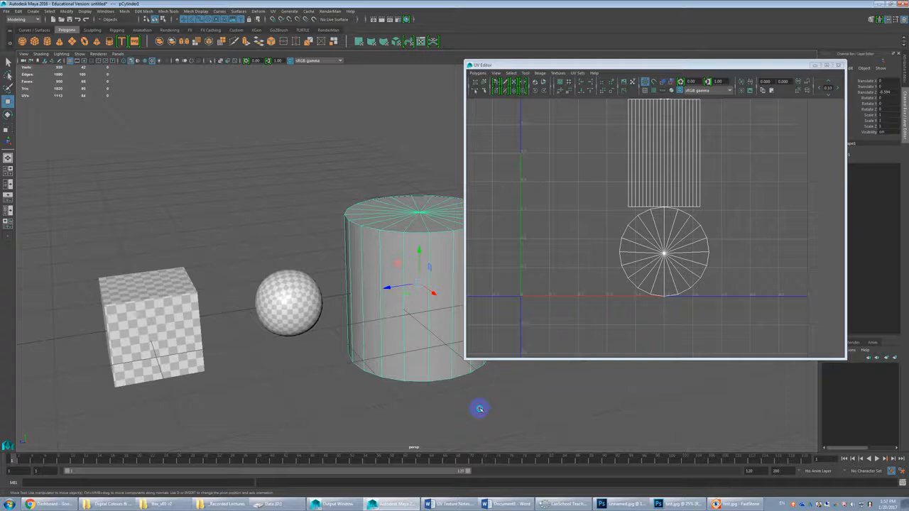
key("g")
middle_click_drag(462, 362, 397, 324, "alt")
scroll(717, 202, "down", 3)
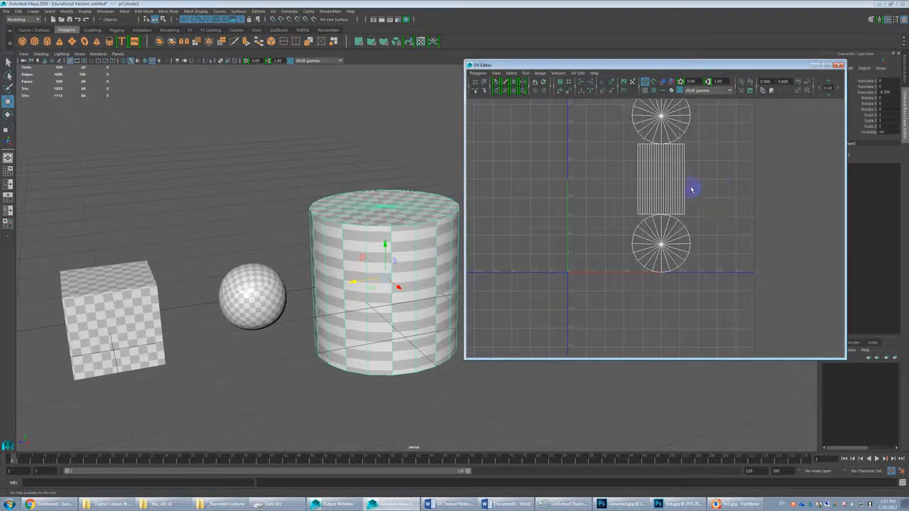
middle_click_drag(687, 186, 685, 228, "alt")
left_click_drag(386, 256, 349, 280, "alt")
scroll(348, 281, "up", 3)
middle_click_drag(348, 280, 366, 249, "alt")
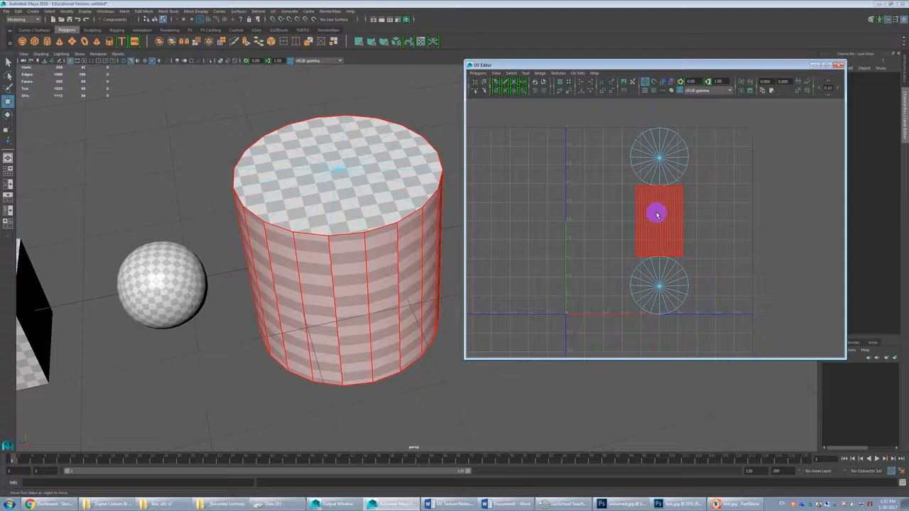
Step: Select the cylinder's side shell in the UV Editor and try moving it sideways away from the two caps
left_click(658, 212)
left_click_drag(660, 221, 739, 222)
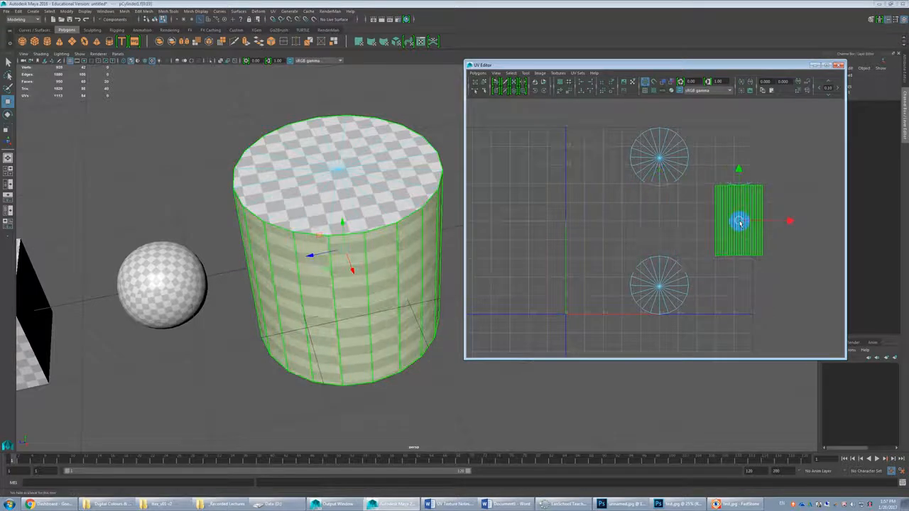
key("ctrl+z")
left_click(677, 224)
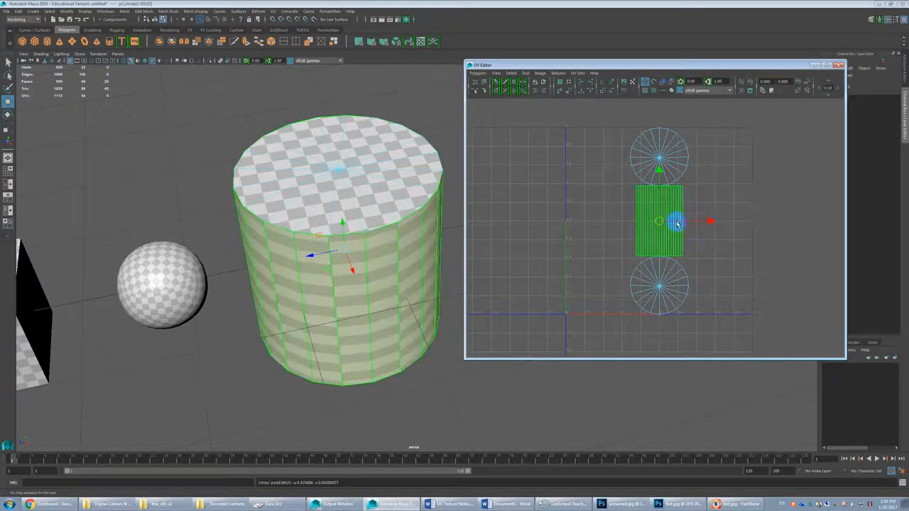
Step: Scale the cylinder's side shell horizontally to roughly the full width of the 0–1 UV tile
key("r")
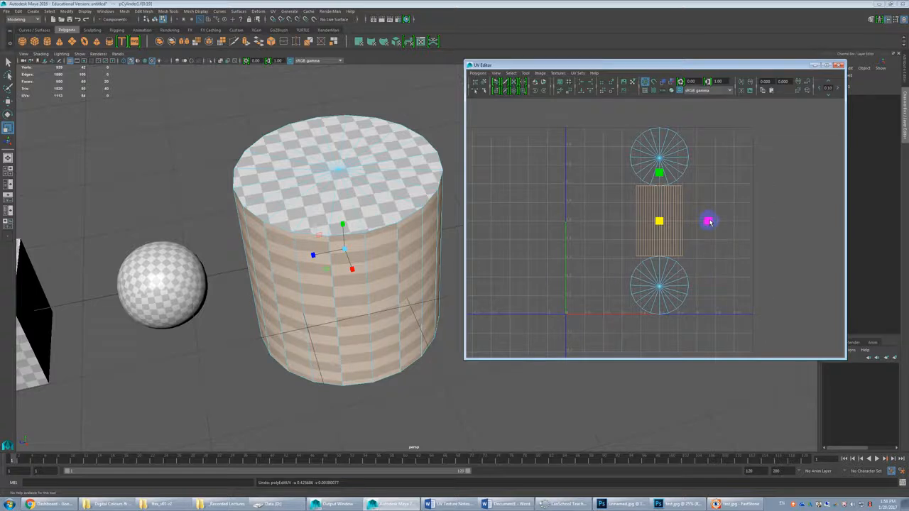
left_click_drag(708, 223, 712, 221)
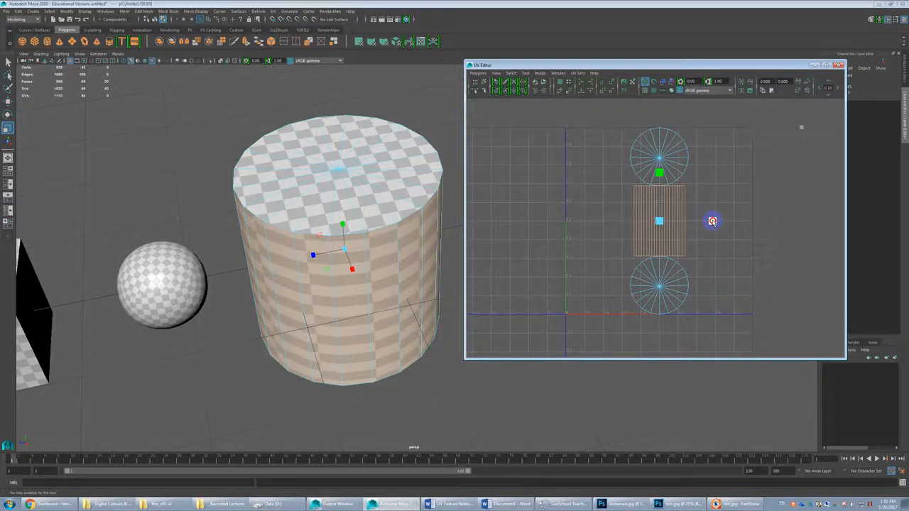
key("ctrl+z")
key("e")
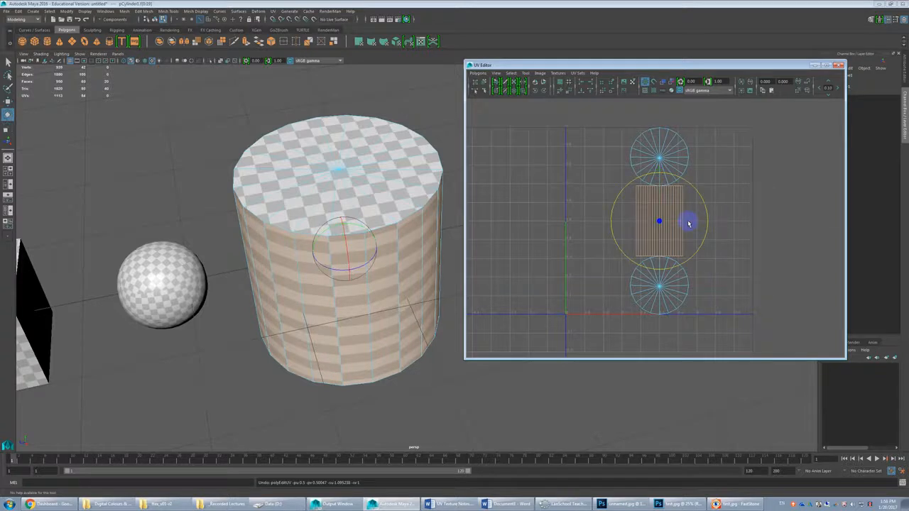
key("r")
left_click_drag(708, 223, 858, 222)
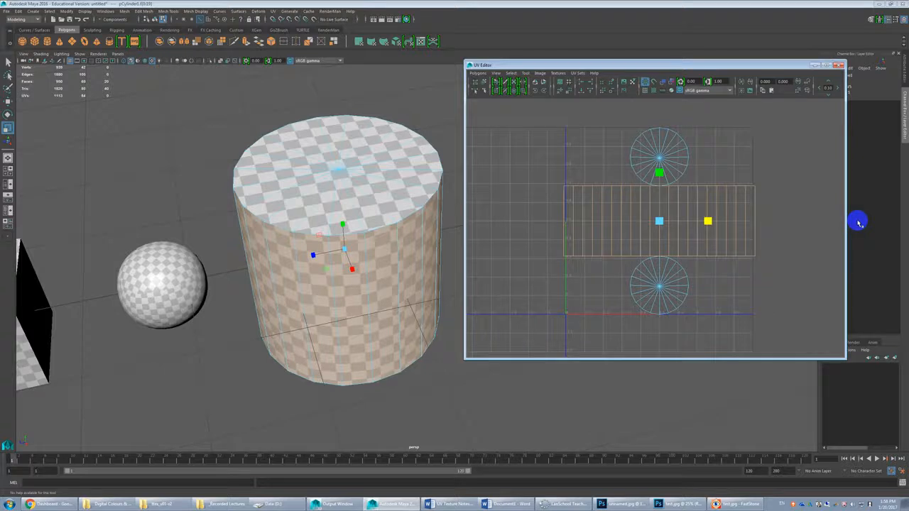
Step: Select all of the cylinder's UV shells and lay them out into the full-square region with uniform scale and 90-degree rotation
left_click(792, 152)
left_click_drag(790, 152, 561, 347)
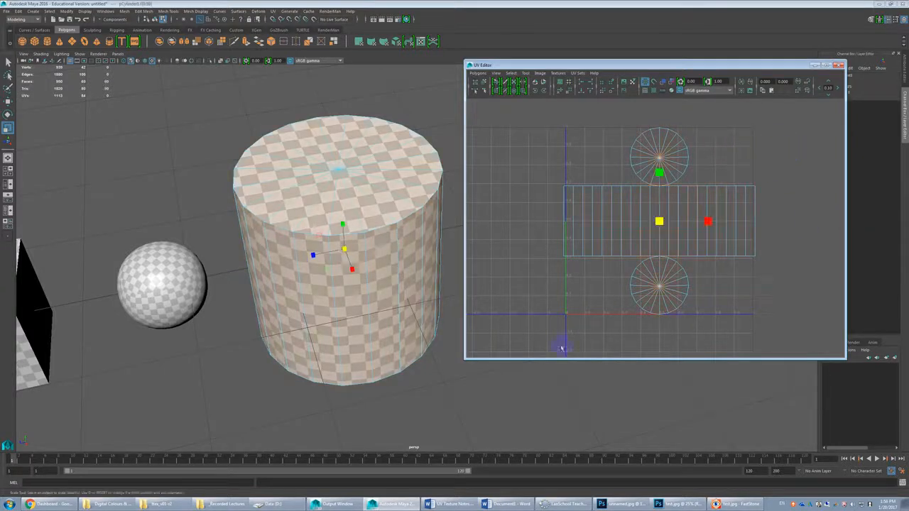
left_click(475, 73)
left_click(543, 244)
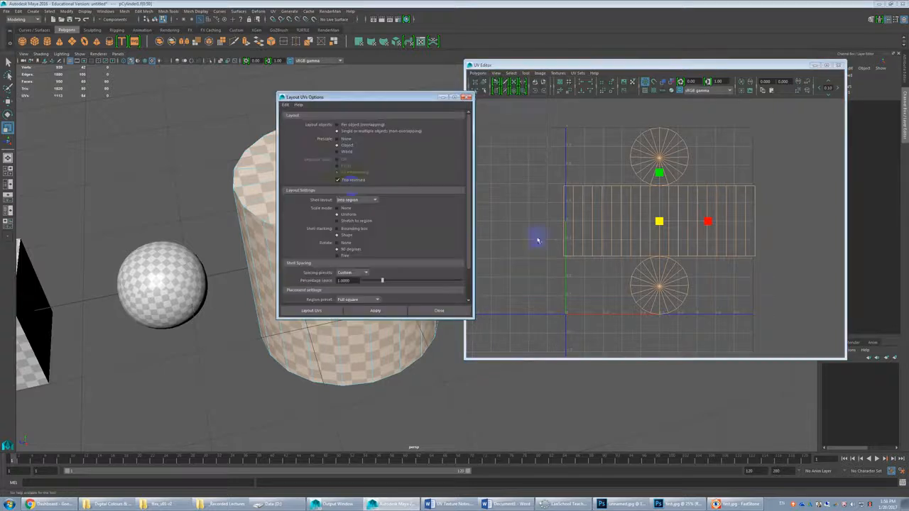
left_click(355, 313)
left_click(389, 314)
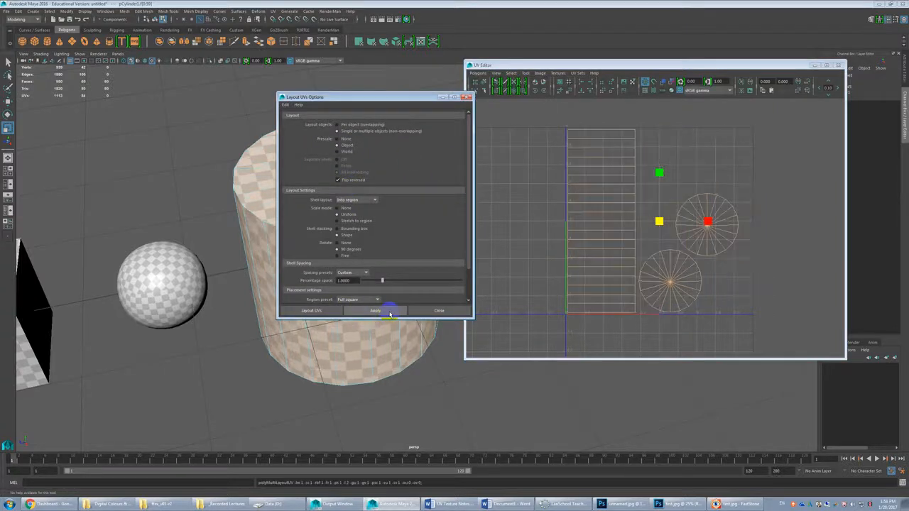
left_click(428, 313)
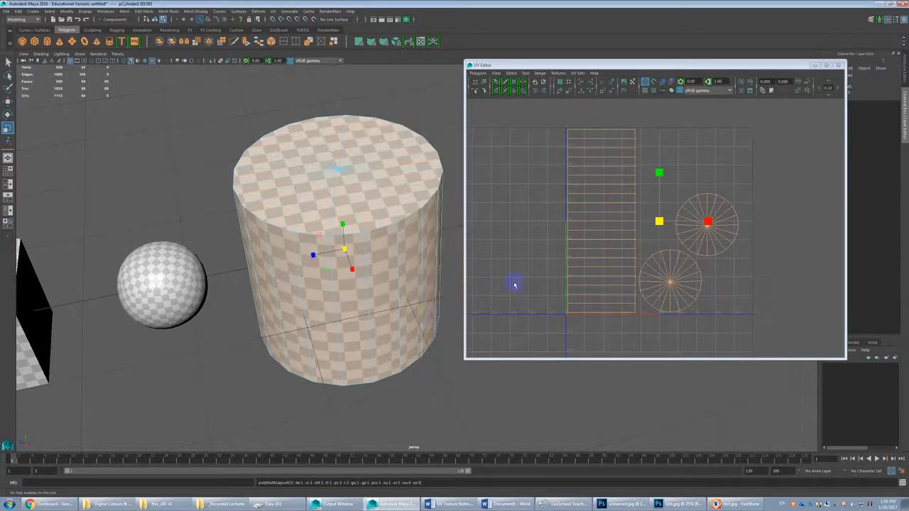
Step: Select the upper half of the cylinder's side shell faces in the UV Editor and separate them into their own UV shell
left_click(632, 137)
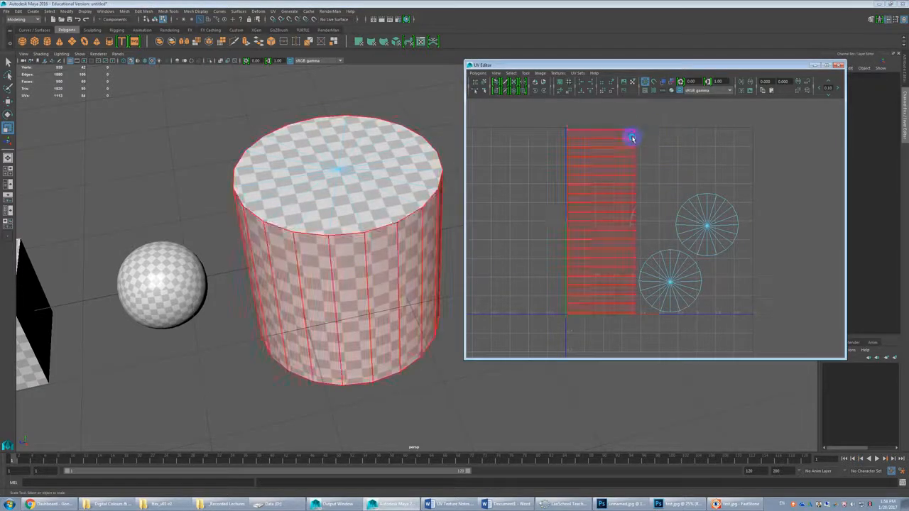
left_click_drag(659, 121, 603, 200)
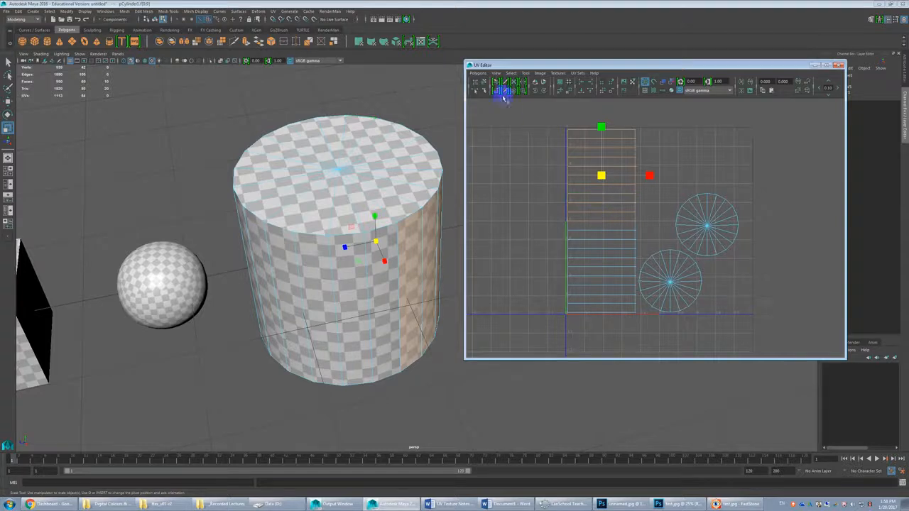
left_click(478, 74)
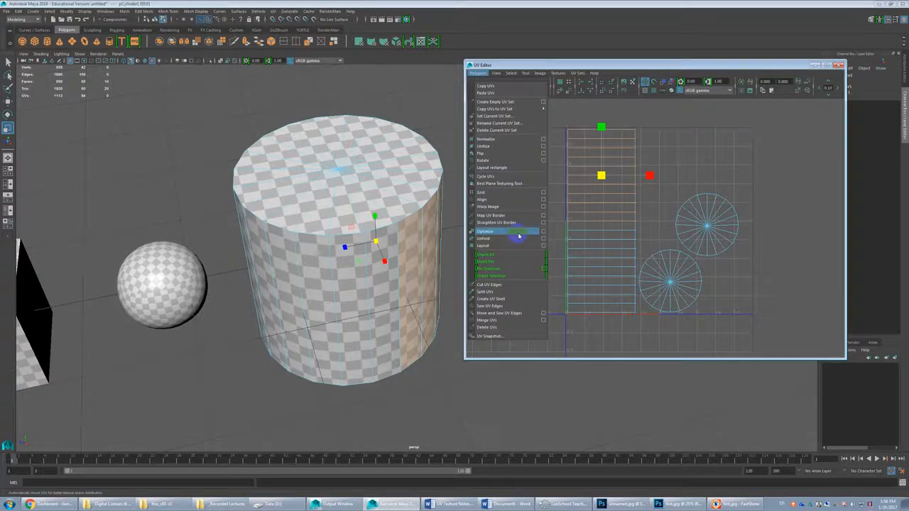
left_click(635, 64)
left_click(590, 171)
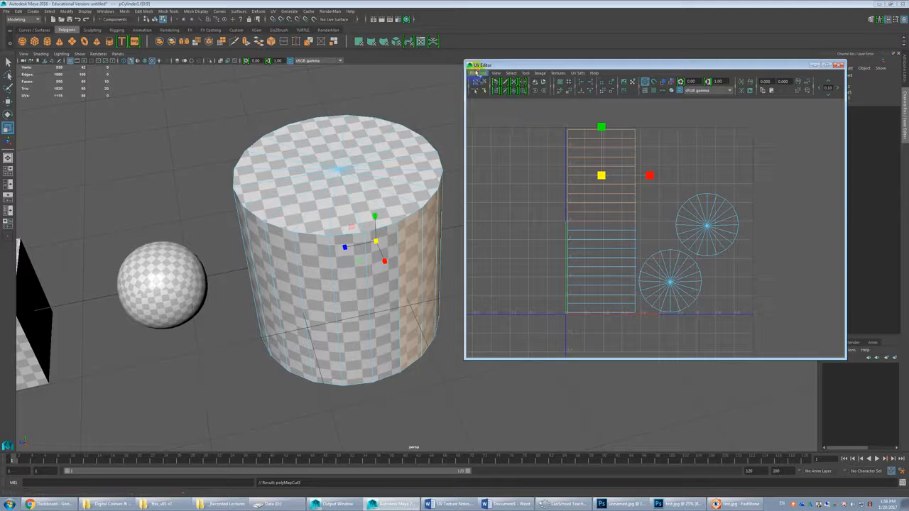
Step: Lay out the cylinder's UV shells again and examine the checker pattern across the new seam on its side
left_click(478, 73)
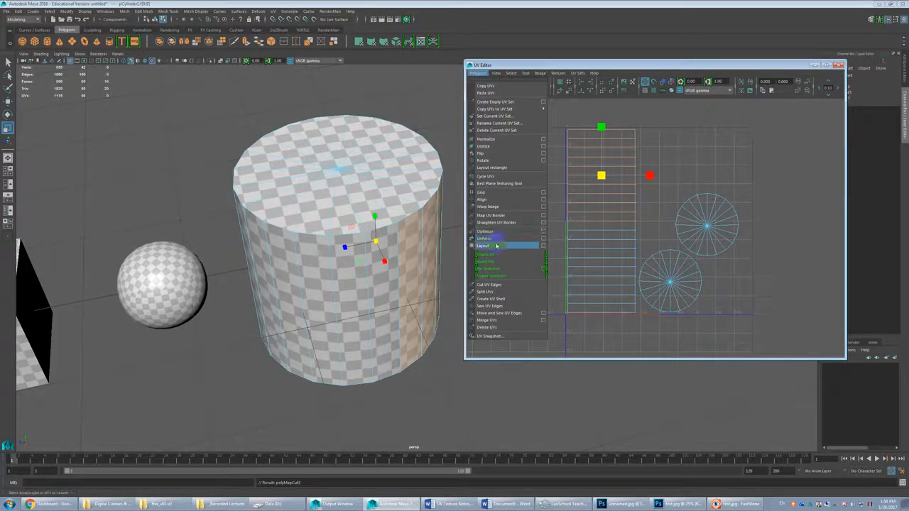
left_click(495, 245)
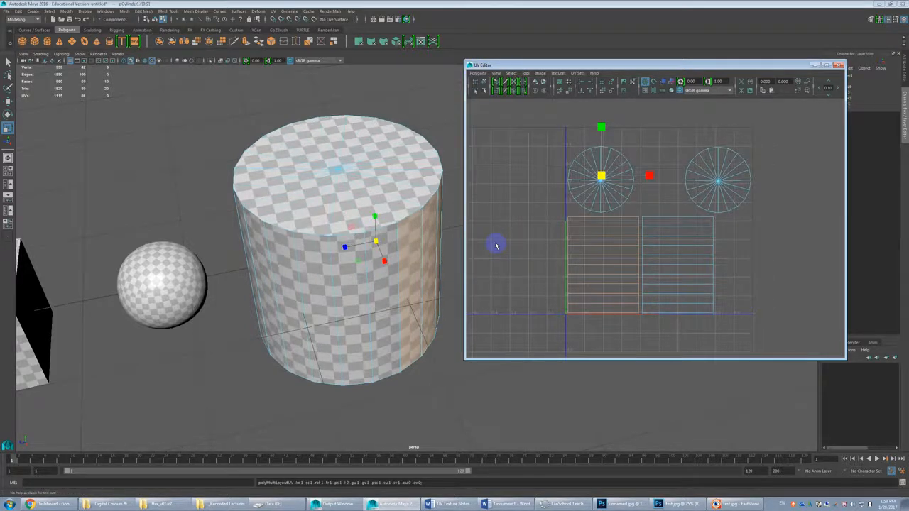
left_click(506, 244)
left_click_drag(450, 259, 333, 254, "alt")
middle_click_drag(332, 253, 268, 238, "alt")
right_click_drag(268, 237, 318, 239, "alt")
left_click_drag(318, 239, 336, 243, "alt")
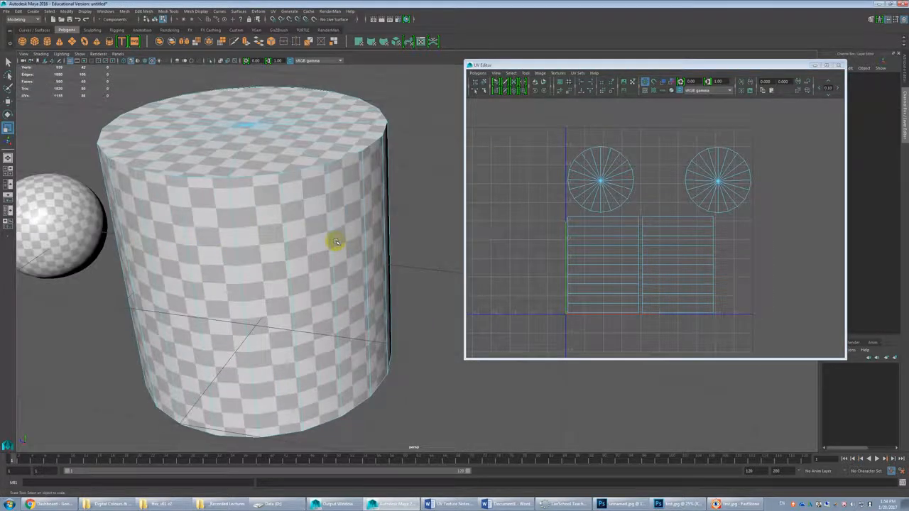
scroll(336, 242, "down", 5)
Step: Close the UV Editor and select the three-row band of faces around the middle of the large sphere
left_click(838, 64)
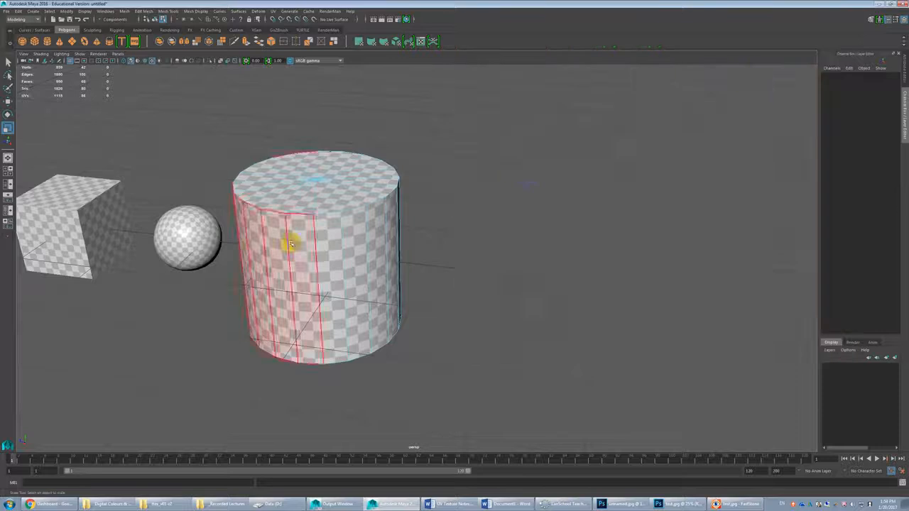
middle_click_drag(231, 269, 569, 274, "alt")
scroll(566, 274, "up", 2)
scroll(214, 214, "down", 2)
middle_click_drag(252, 231, 369, 259, "alt")
left_click_drag(367, 257, 390, 236, "alt")
left_click(395, 263)
left_click_drag(416, 270, 467, 219, "alt")
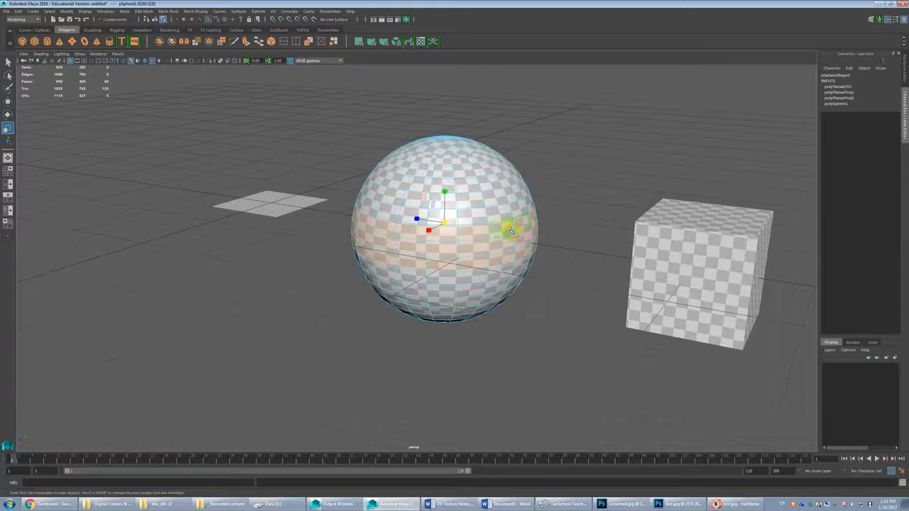
Step: Try a cylindrical UV projection on the sphere's middle band with its horizontal sweep widened to 360, and undo it
left_click(275, 12)
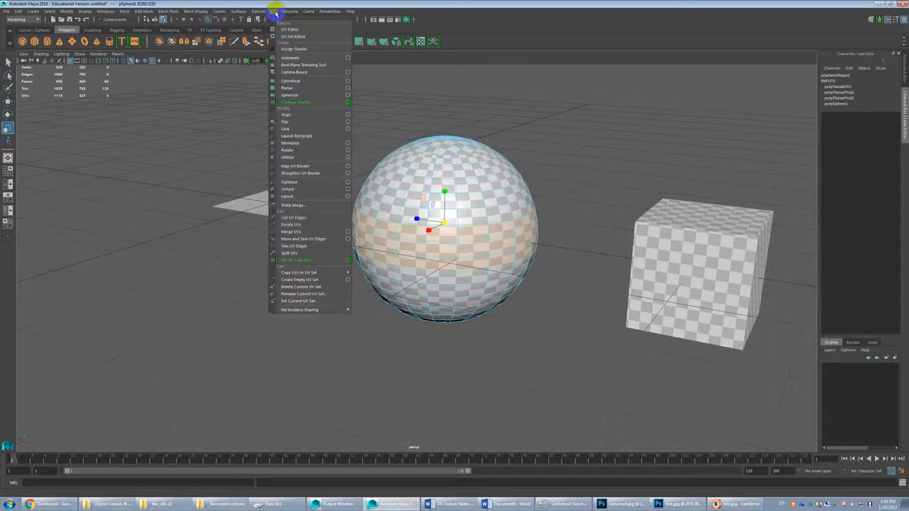
left_click(292, 81)
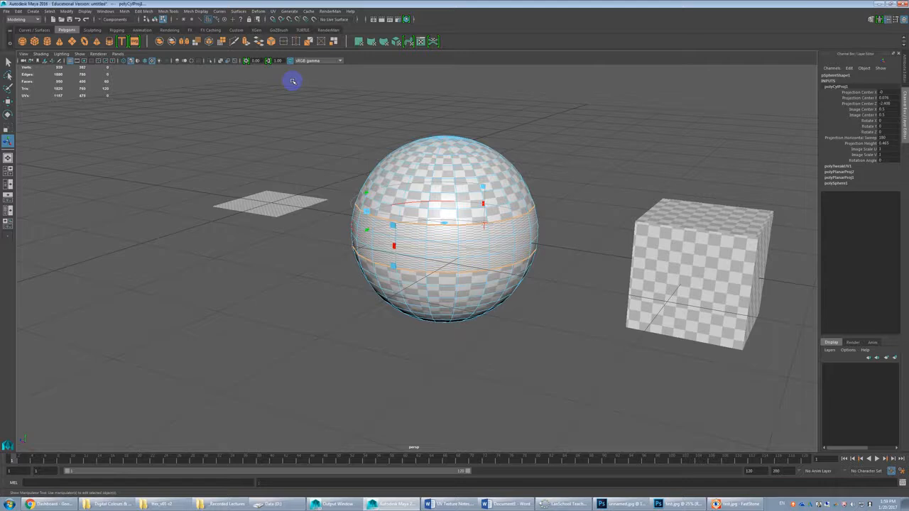
left_click_drag(530, 208, 578, 229, "alt")
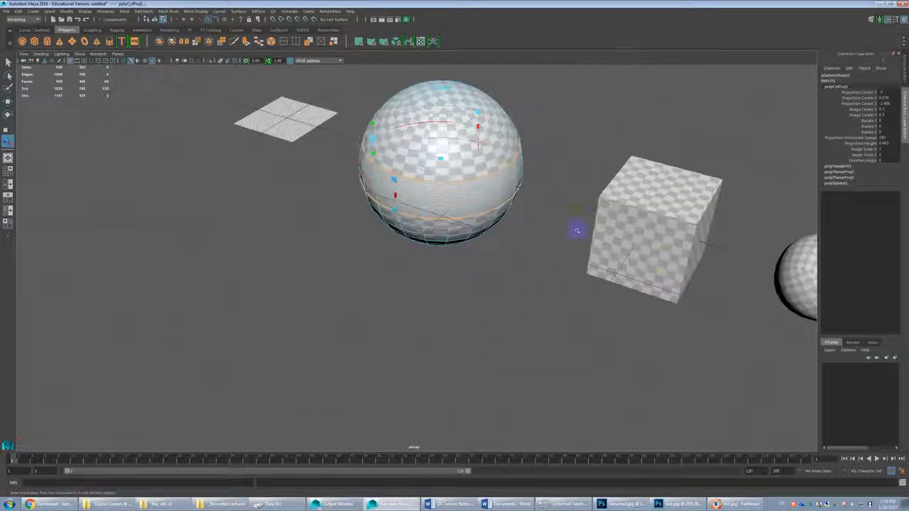
left_click_drag(394, 194, 516, 180)
key("ctrl+z")
key("ctrl+z")
key("ctrl+z")
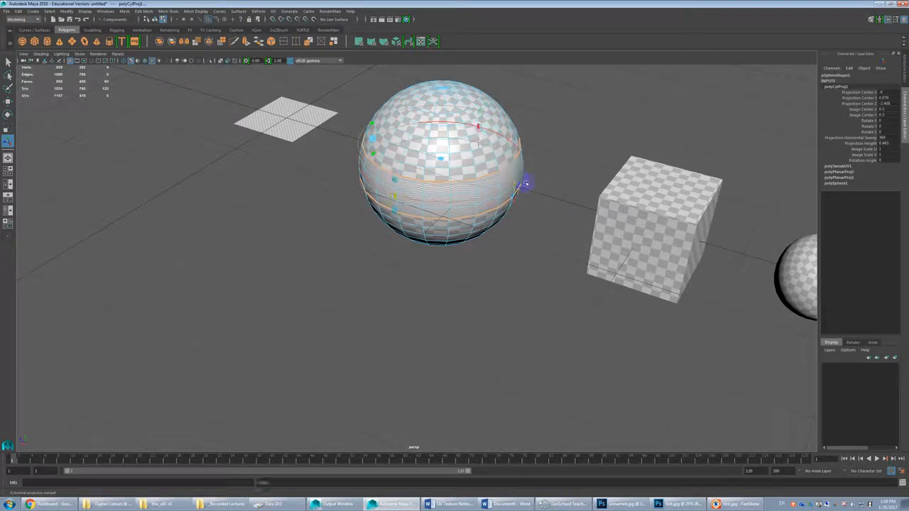
Step: Project cylindrical UVs onto the sphere's middle face band and widen the horizontal sweep to 360
left_click(273, 11)
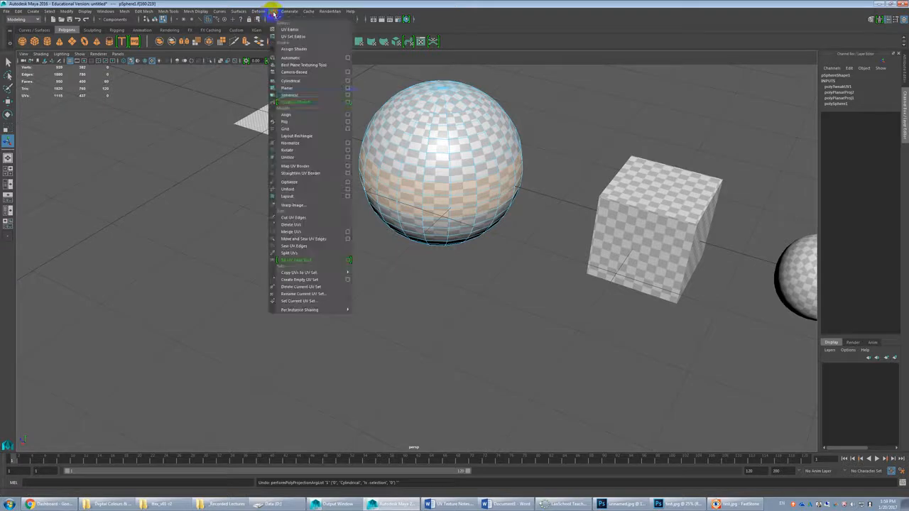
left_click(350, 79)
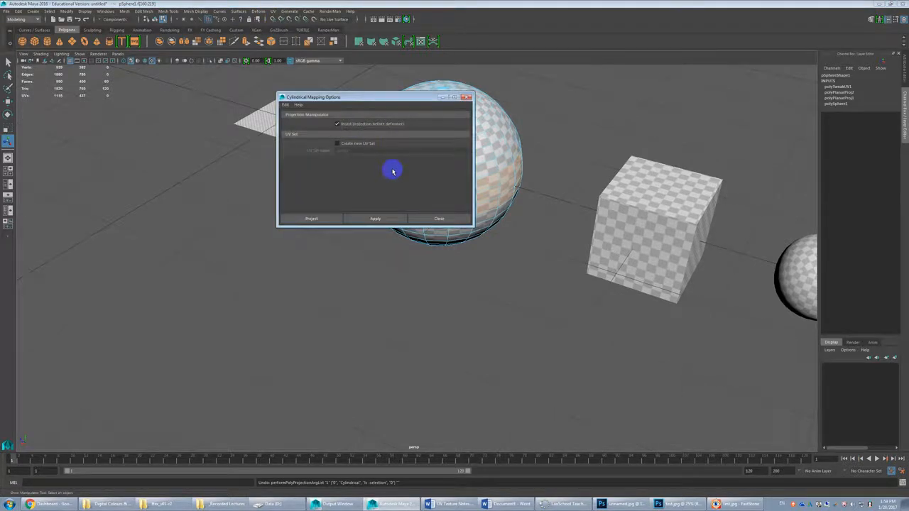
left_click(377, 218)
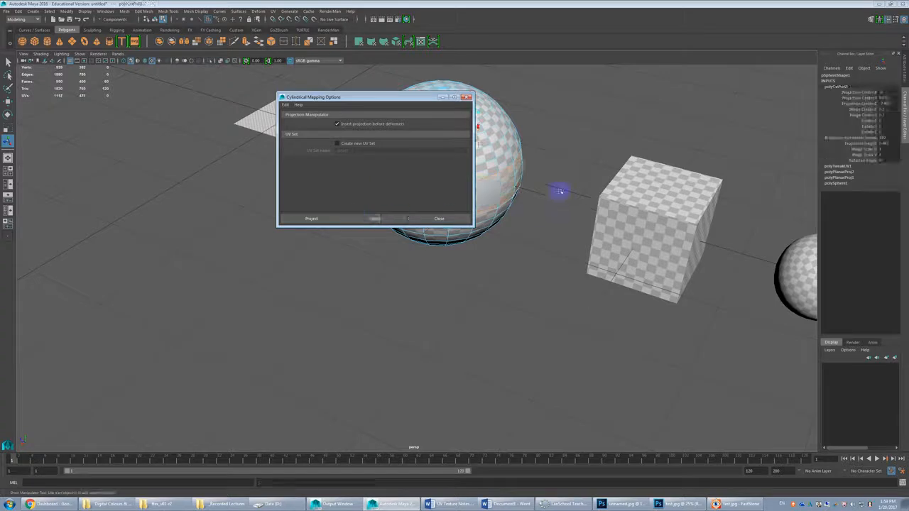
left_click(448, 218)
left_click_drag(447, 218, 465, 227, "alt")
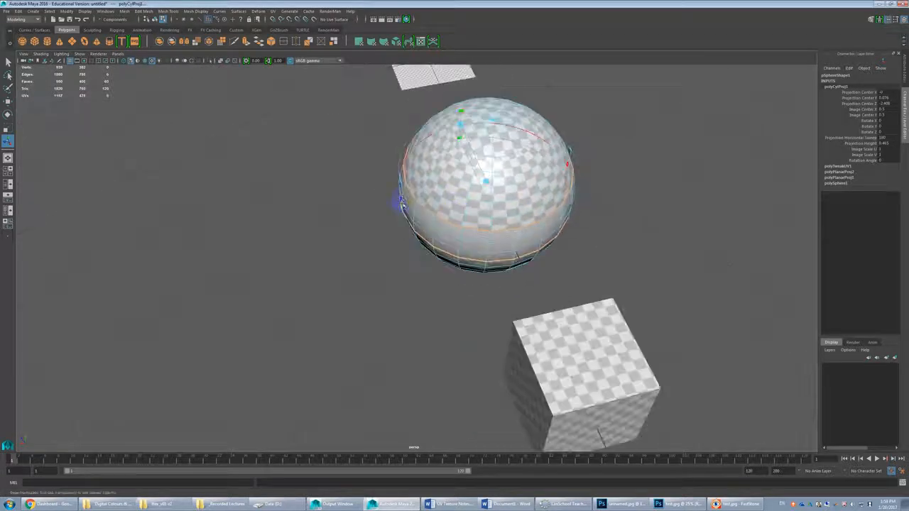
left_click_drag(540, 227, 535, 203, "alt")
left_click(473, 174)
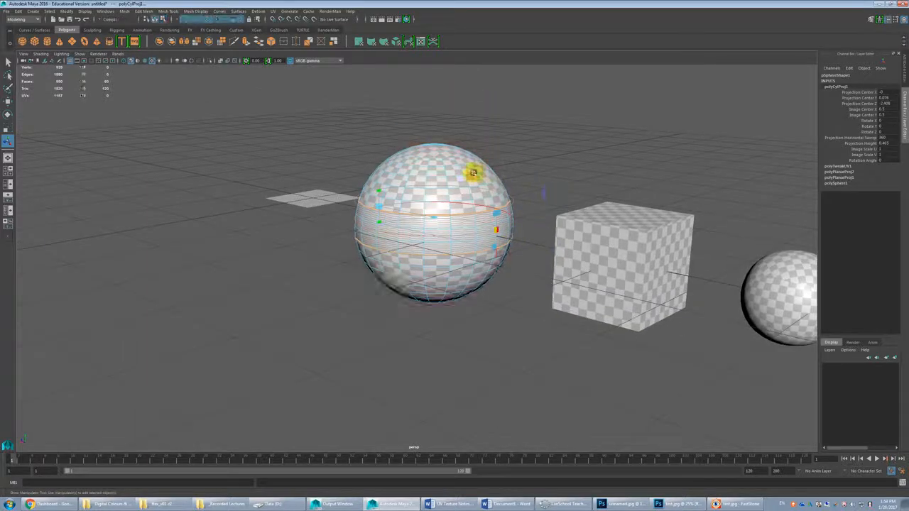
Step: Open the UV Editor for the sphere and lay out its UV shells without overlaps
left_click(274, 11)
left_click(288, 31)
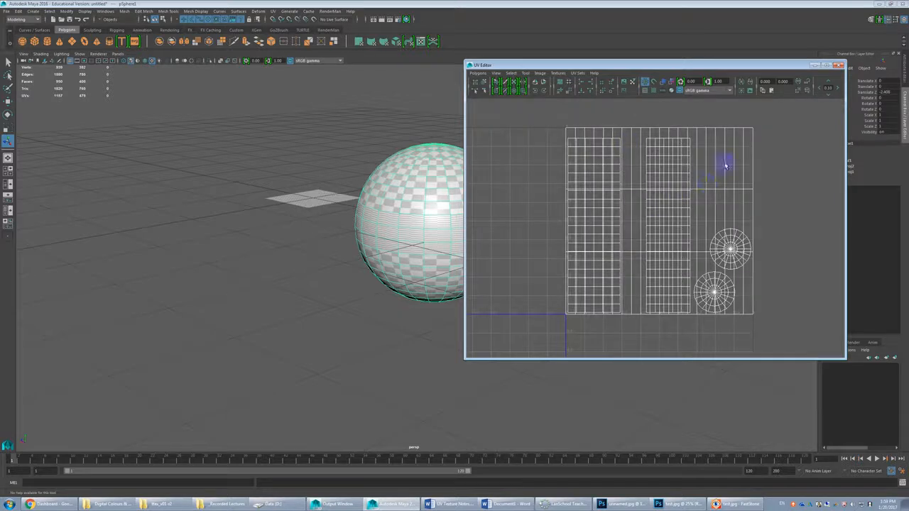
scroll(651, 212, "down", 2)
left_click(477, 73)
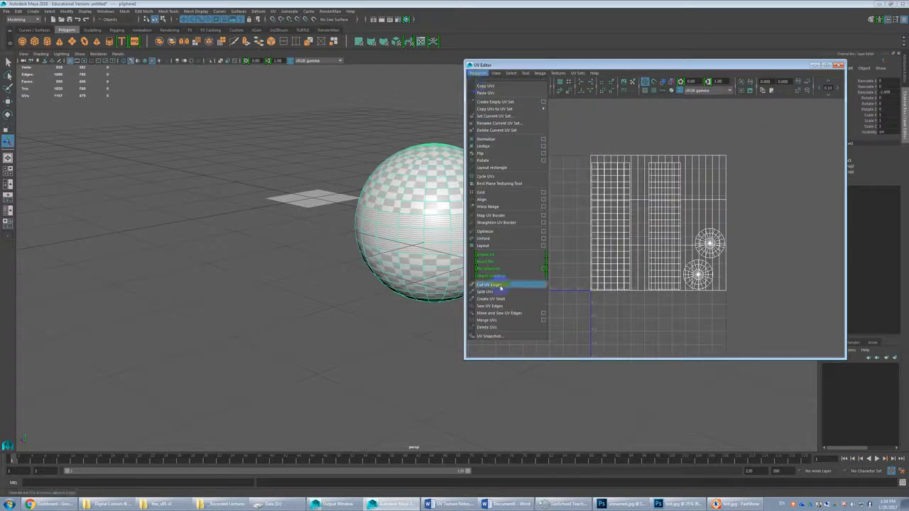
left_click(525, 245)
left_click_drag(355, 247, 454, 233, "alt")
Step: Select the middle band's square UV shell and stretch it horizontally well beyond the 0–1 tile
left_click(694, 253)
left_click(688, 260)
key("w")
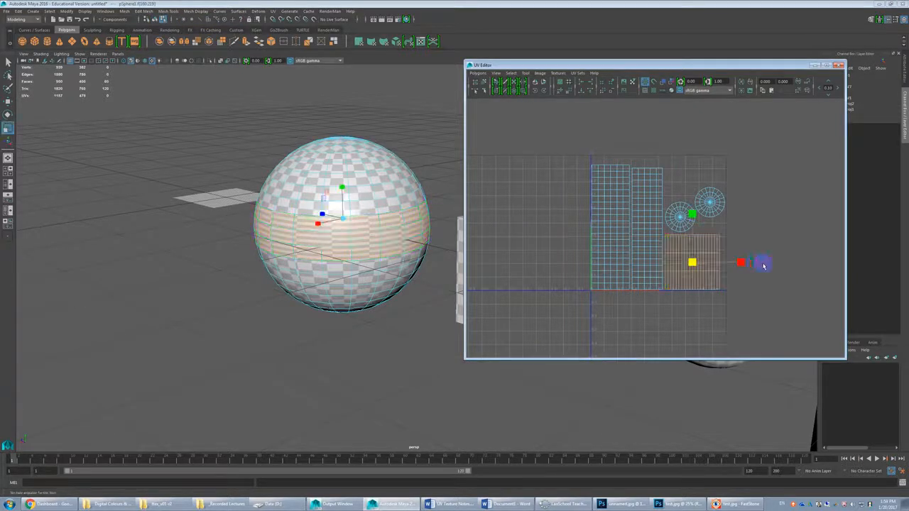
left_click_drag(739, 264, 908, 263)
Step: Select all of the sphere's UV shells and lay them out into the full-square region with uniform scale
scroll(728, 216, "down", 2)
left_click_drag(569, 154, 881, 311)
left_click(477, 74)
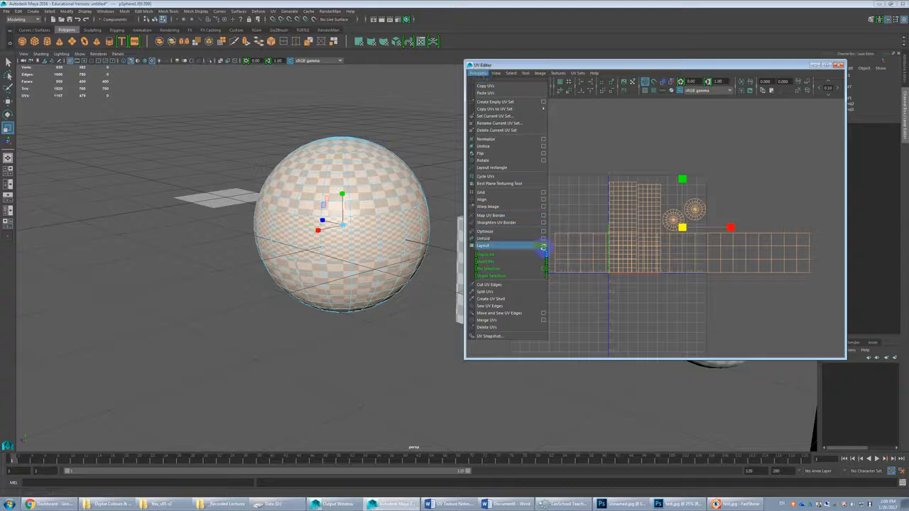
left_click(544, 248)
left_click(371, 310)
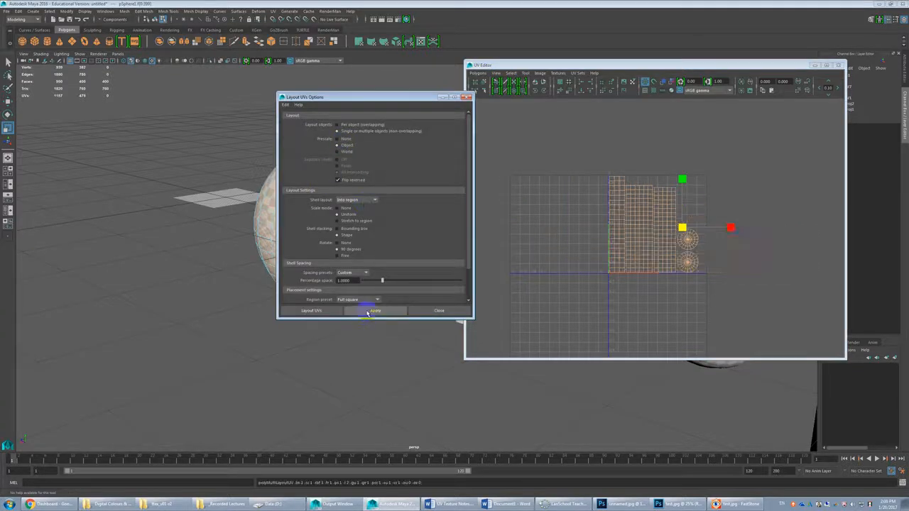
left_click(466, 97)
Step: Select the sphere's middle band shell, compare its checker size with the rest of the sphere, and close the UV Editor
scroll(437, 127, "up", 2)
left_click(432, 300)
left_click(615, 205)
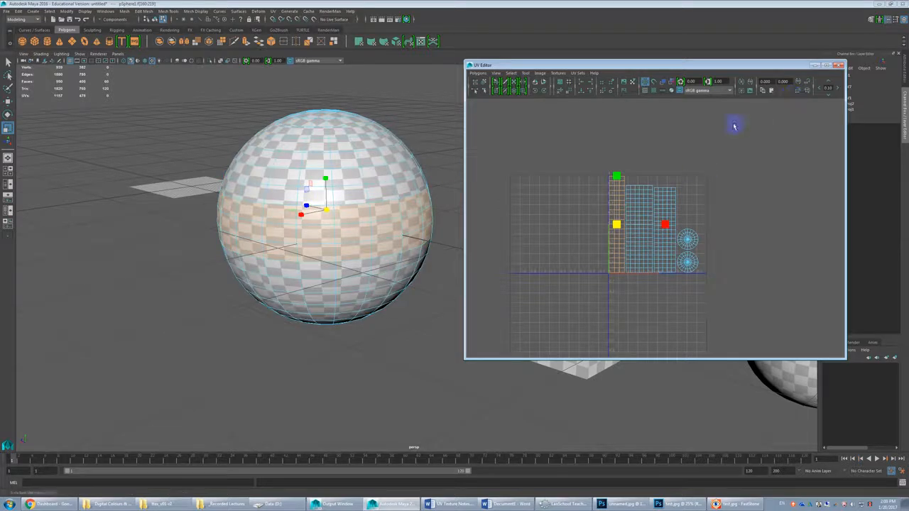
left_click(839, 65)
scroll(645, 274, "down", 3)
middle_click_drag(645, 276, 476, 274, "alt")
left_click_drag(477, 274, 588, 298, "alt")
scroll(587, 298, "down", 3)
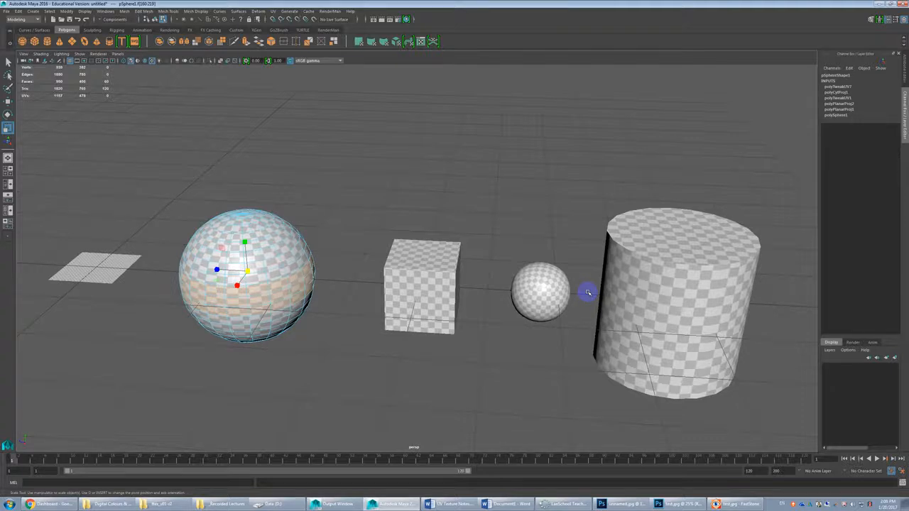
Step: Create a polygon torus and move it along Z to about -12.3, beyond the cylinder
scroll(517, 278, "down", 3)
middle_click_drag(614, 311, 325, 274, "alt")
left_click(89, 44)
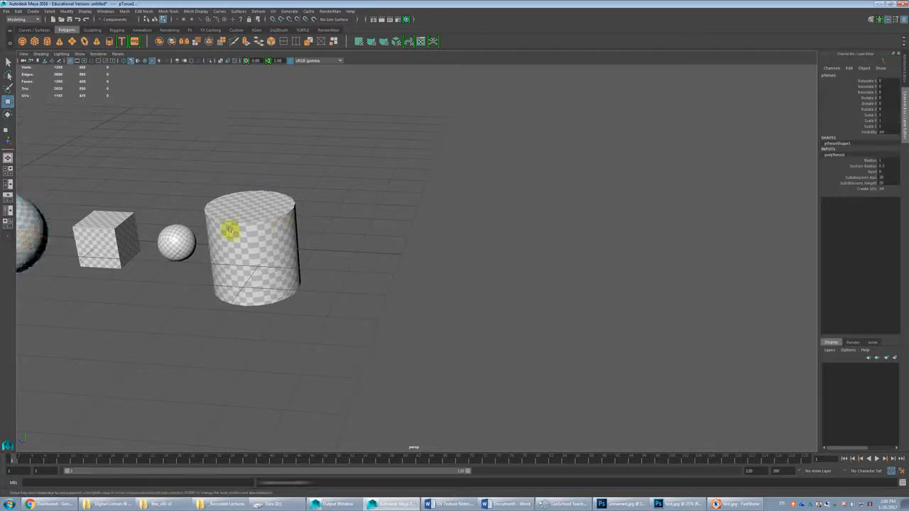
scroll(262, 229, "down", 3)
key("w")
middle_click_drag(178, 221, 322, 239, "alt")
left_click_drag(234, 260, 539, 266)
Step: Assign the existing checker material to the torus and examine how the pattern changes around its hole and outer edge
scroll(579, 273, "up", 5)
middle_click_drag(515, 303, 378, 239, "alt")
left_click_drag(378, 228, 398, 263, "alt")
middle_click_drag(404, 251, 376, 199, "alt")
scroll(432, 229, "up", 4)
middle_click_drag(432, 230, 489, 238, "alt")
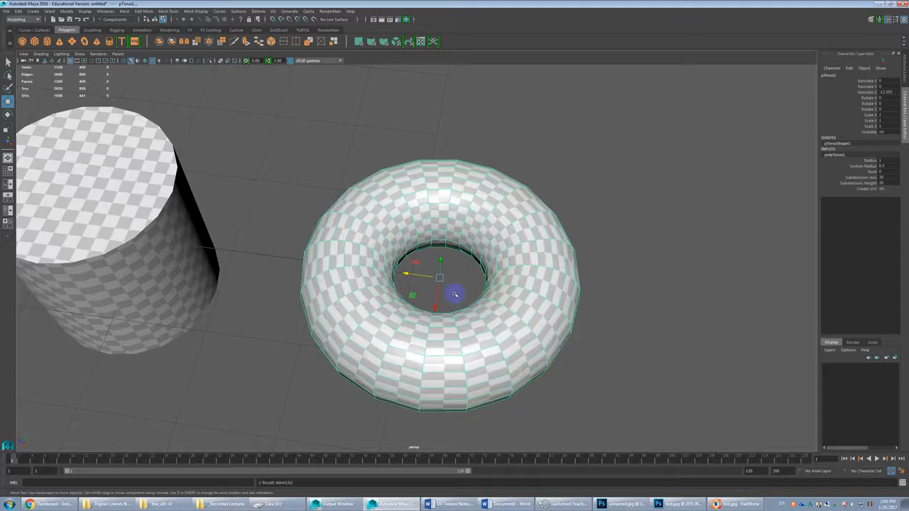
left_click_drag(461, 314, 432, 301, "alt")
scroll(431, 300, "up", 4)
middle_click_drag(419, 282, 450, 268, "alt")
Step: Create a second polygon cylinder and move it along Z to about -19.2, beyond the torus
scroll(461, 255, "down", 5)
scroll(453, 264, "down", 3)
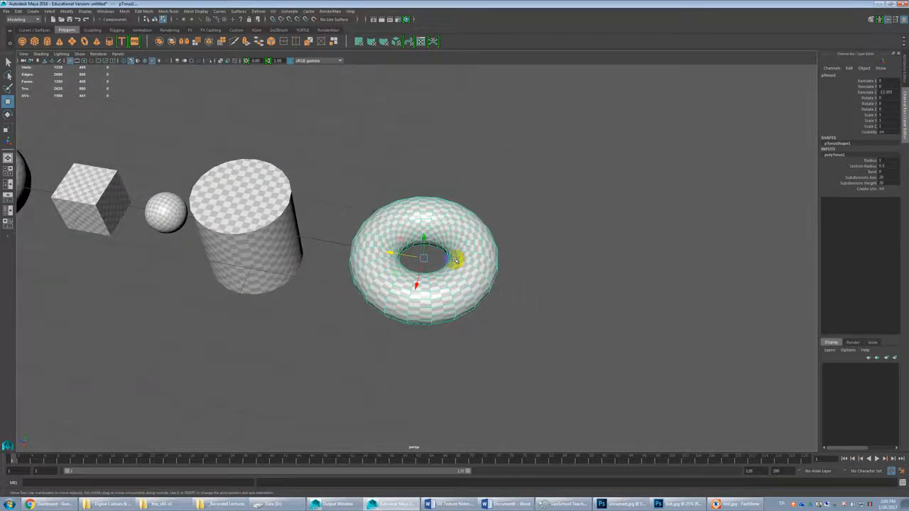
scroll(454, 259, "down", 2)
scroll(454, 258, "down", 2)
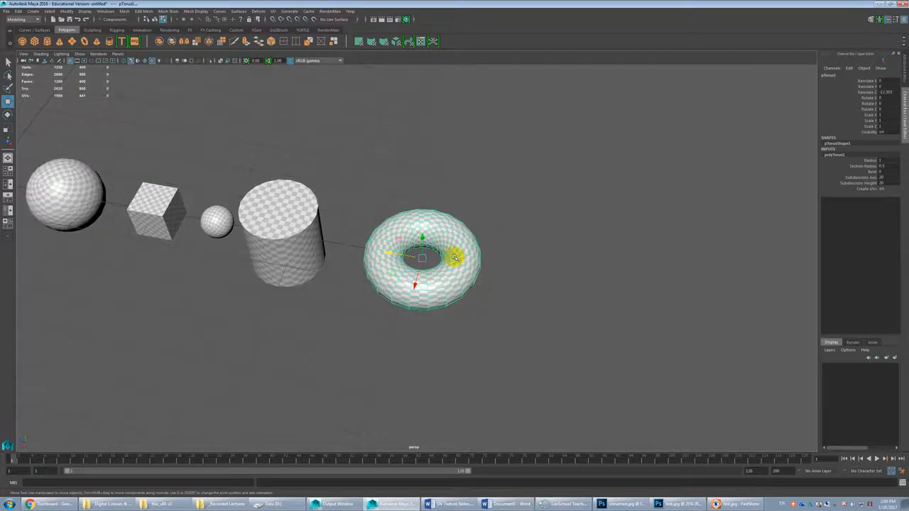
left_click(47, 40)
scroll(276, 254, "down", 3)
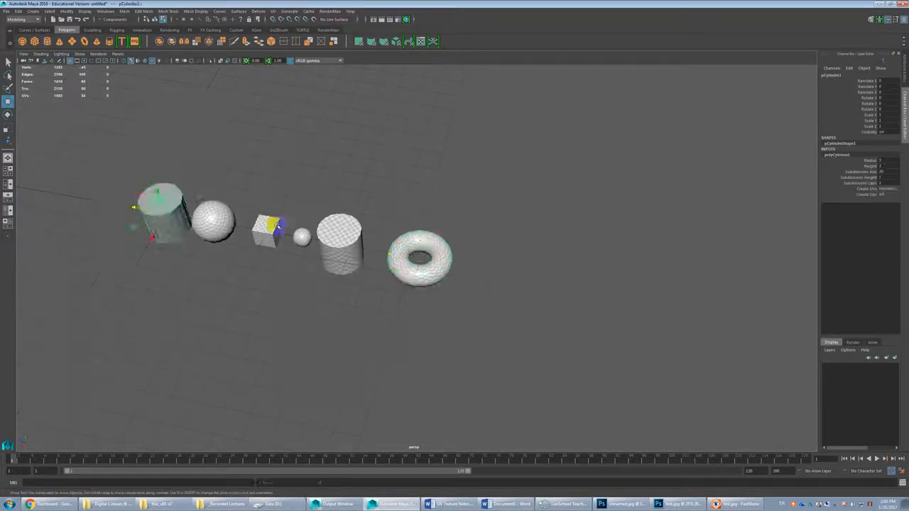
left_click_drag(276, 253, 309, 251, "alt")
left_click_drag(231, 307, 424, 295)
scroll(524, 266, "up", 5)
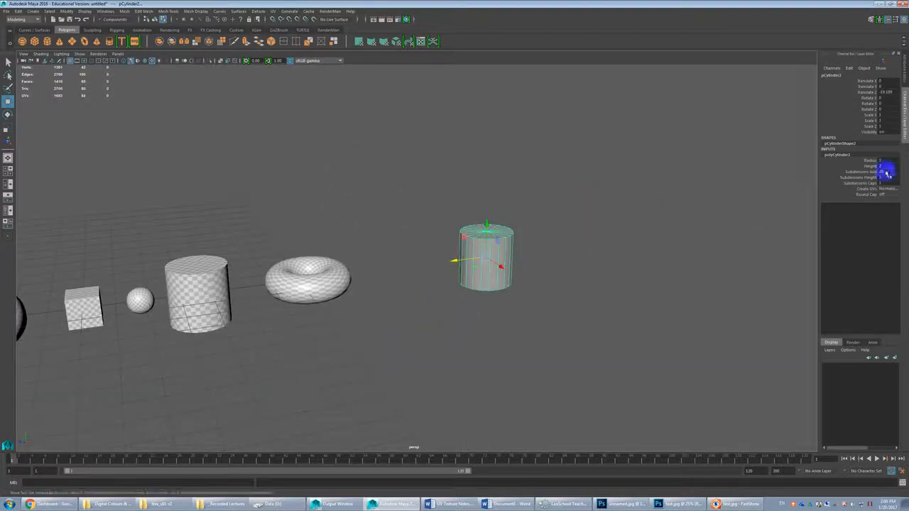
Step: Set the second cylinder's height to 15 and its height subdivisions to 30
left_click(859, 165)
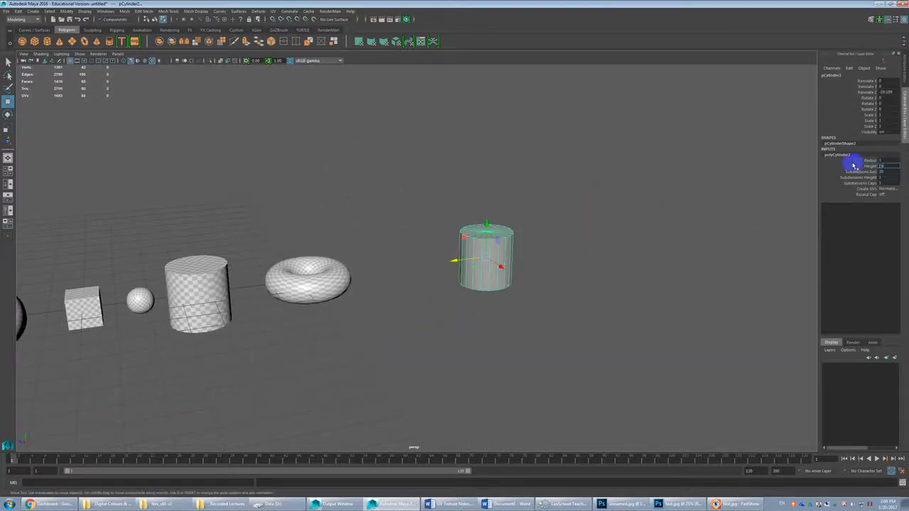
type("15")
key("Return")
left_click(886, 177)
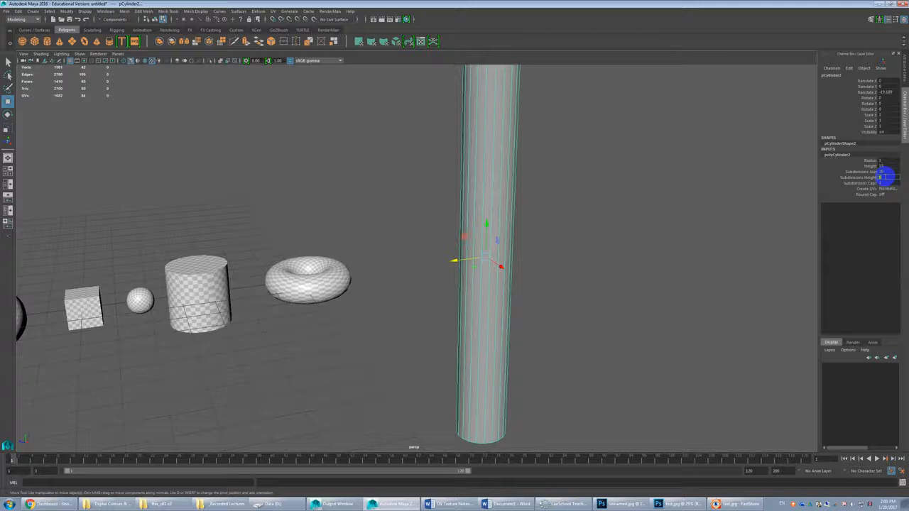
type("30")
key("Return")
scroll(527, 186, "down", 4)
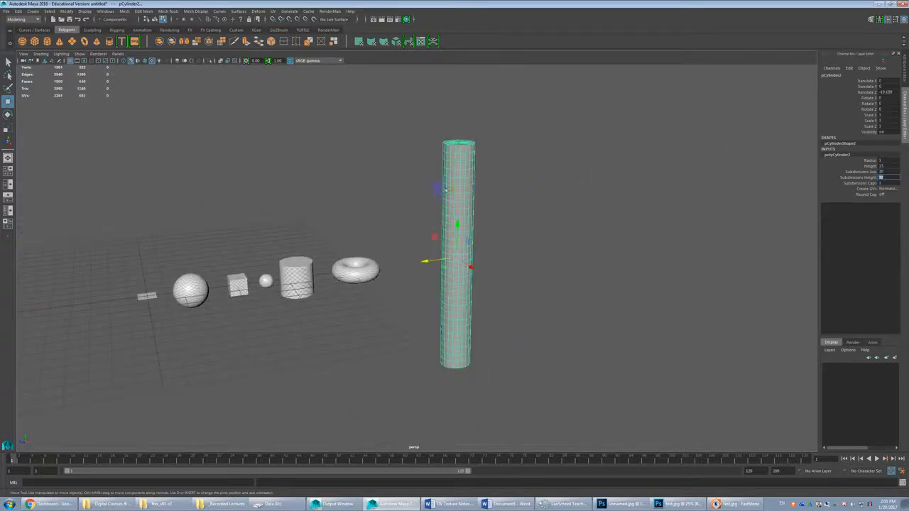
Step: Add a nonlinear Bend deformer to the tall cylinder and set its curvature to 180 to form a closed ring
left_click(258, 11)
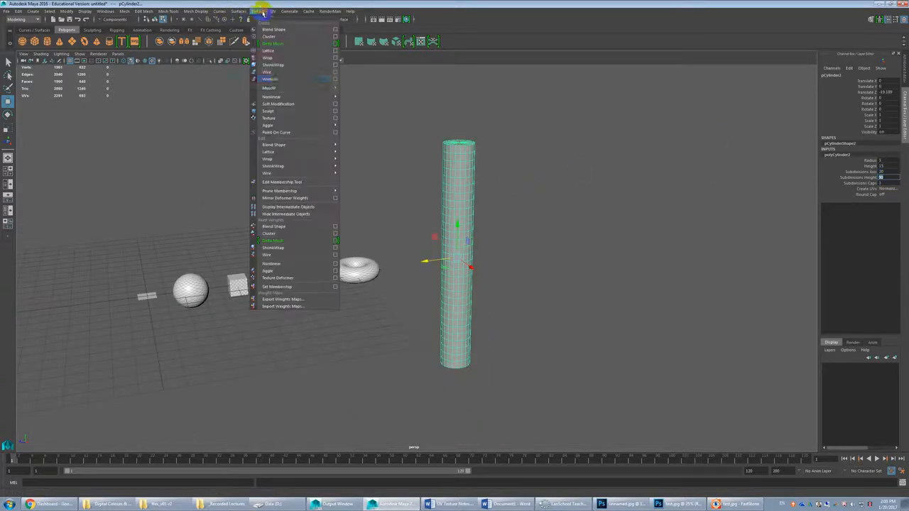
mouse_move(292, 88)
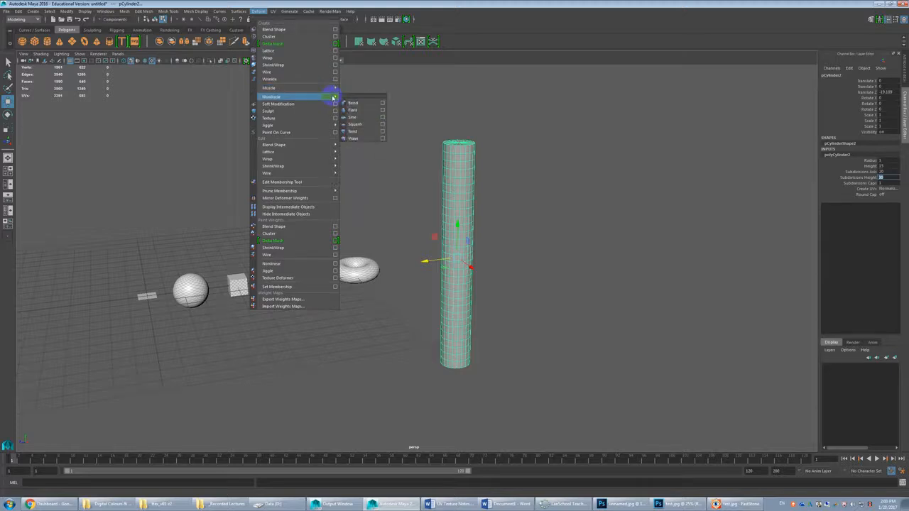
left_click(354, 98)
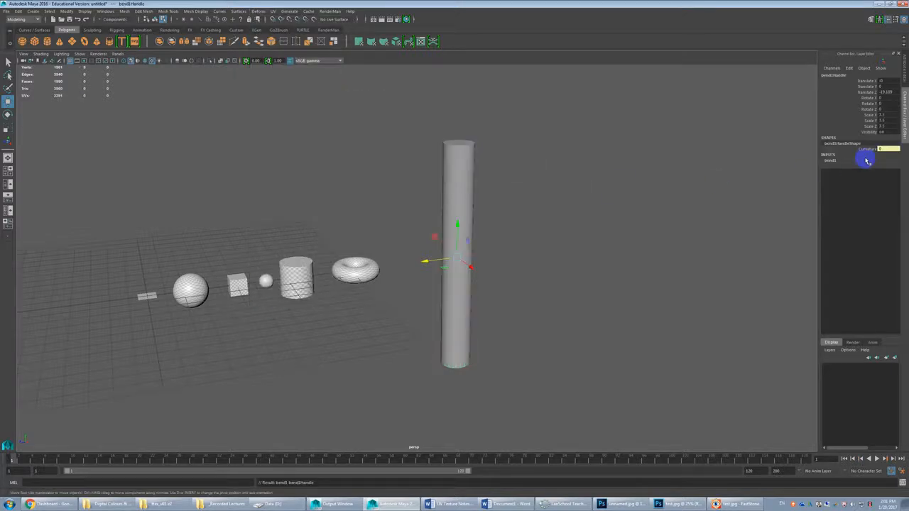
left_click(830, 161)
left_click(881, 173)
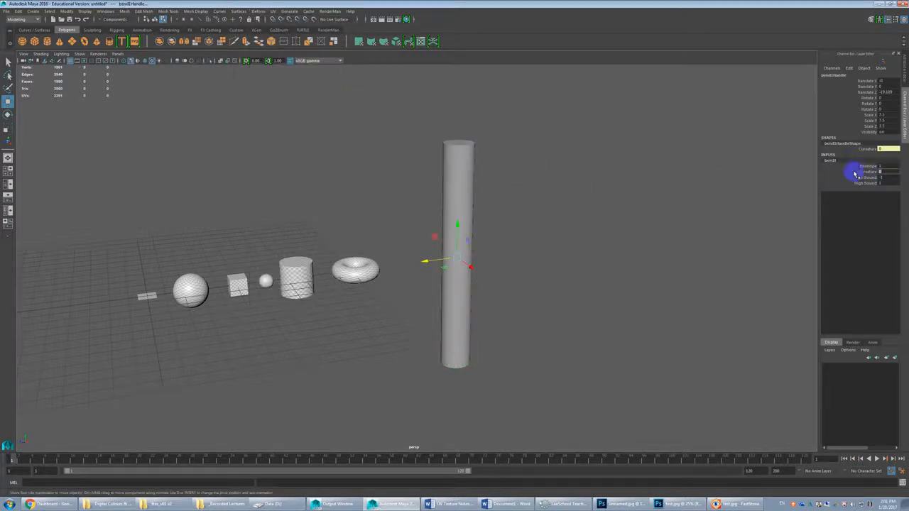
type("180")
key("Return")
left_click_drag(628, 213, 598, 246, "alt")
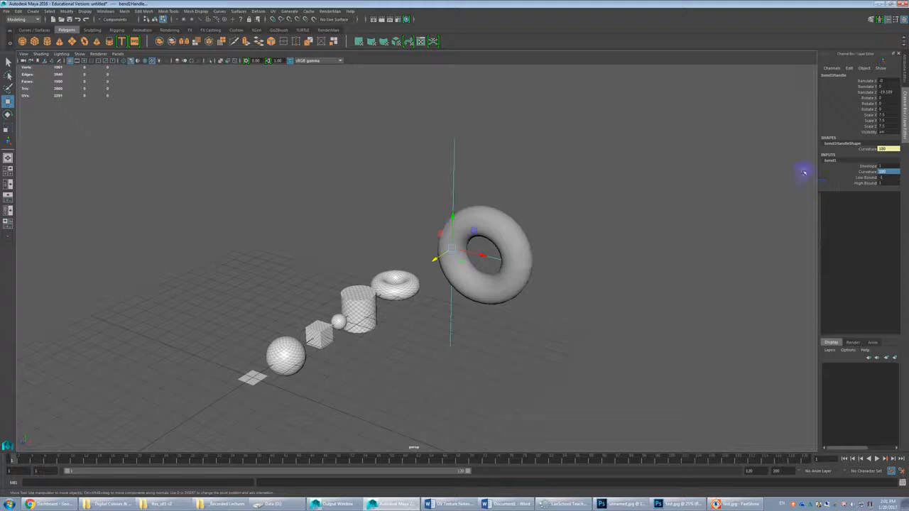
scroll(668, 275, "up", 3)
Step: Open the UV Editor to view the original torus's UV shell, and move its window clear of the bent cylinder
left_click(544, 227)
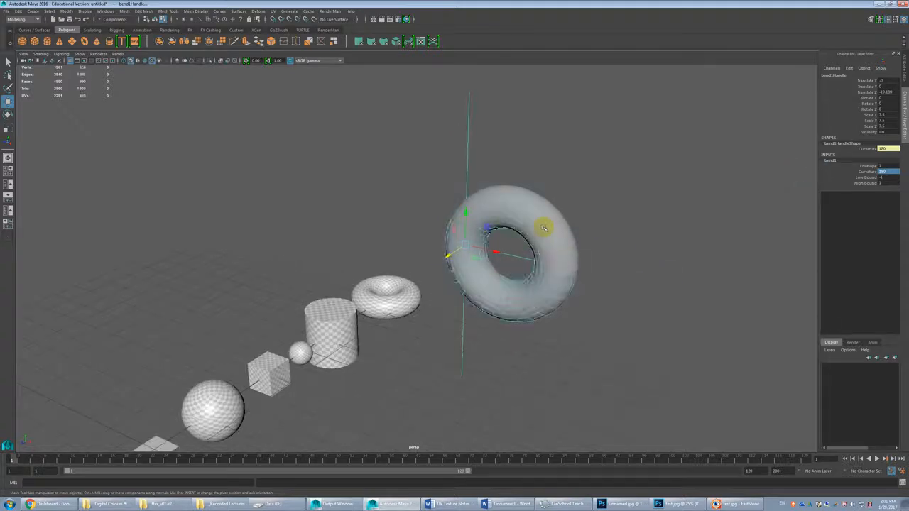
left_click(319, 315)
left_click_drag(319, 315, 471, 302, "alt")
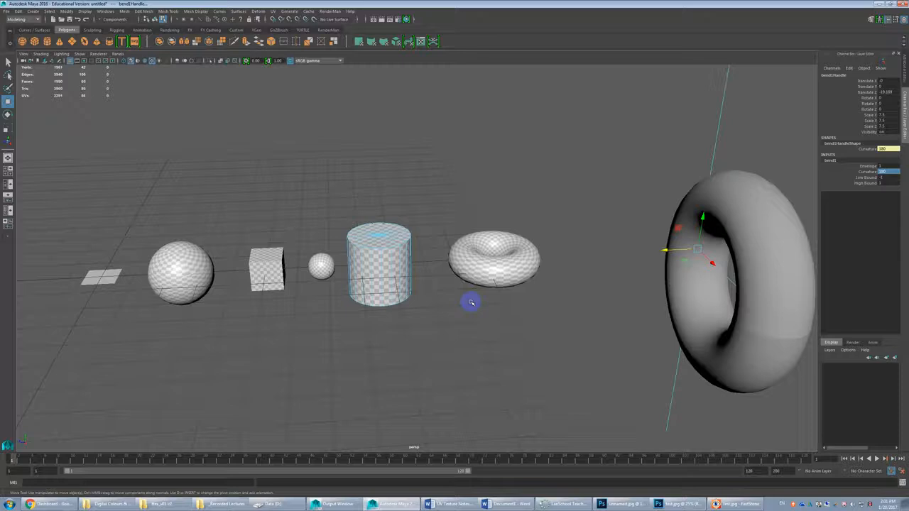
left_click(510, 260)
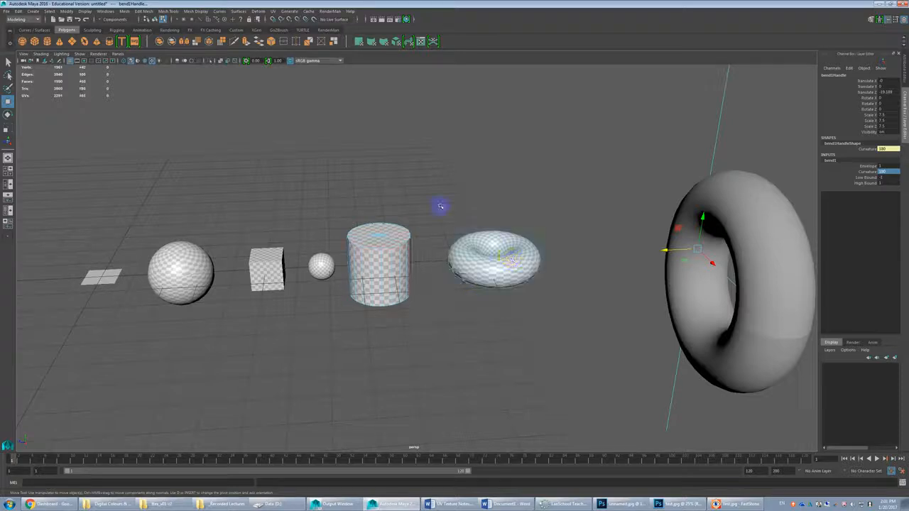
left_click(274, 11)
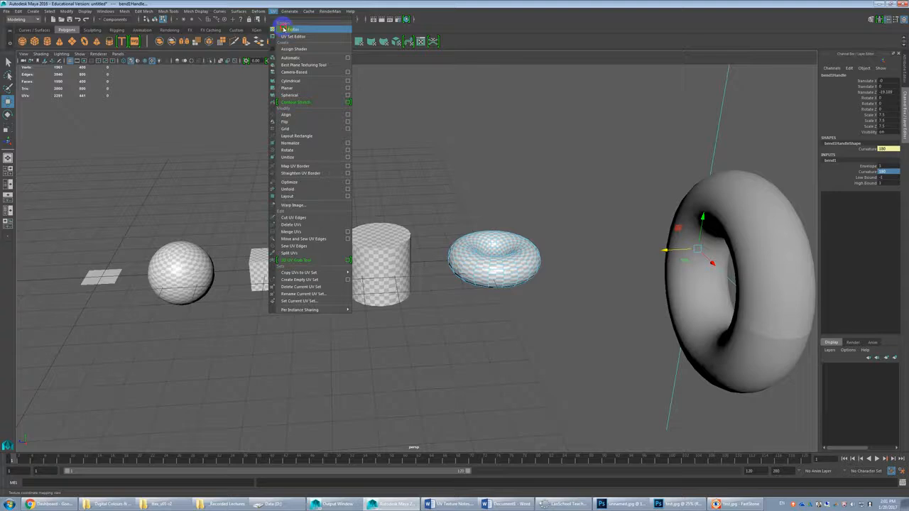
left_click(298, 28)
left_click(678, 233)
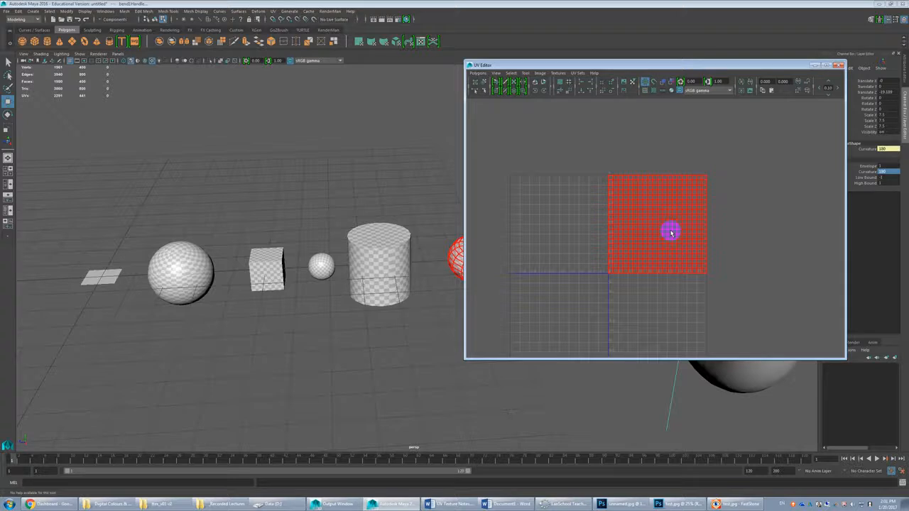
left_click_drag(536, 65, 100, 61)
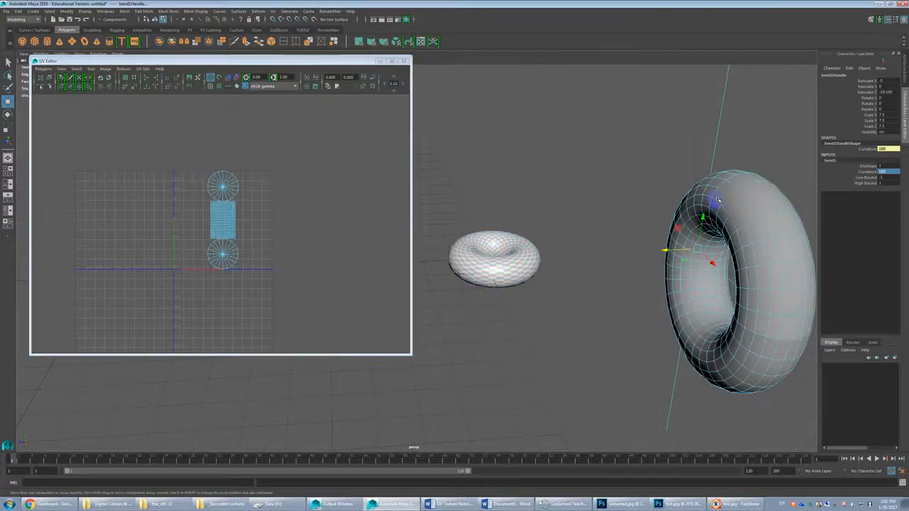
Step: Delete the bent cylinder completely, including the two leftover end caps
key("Delete")
key("Delete")
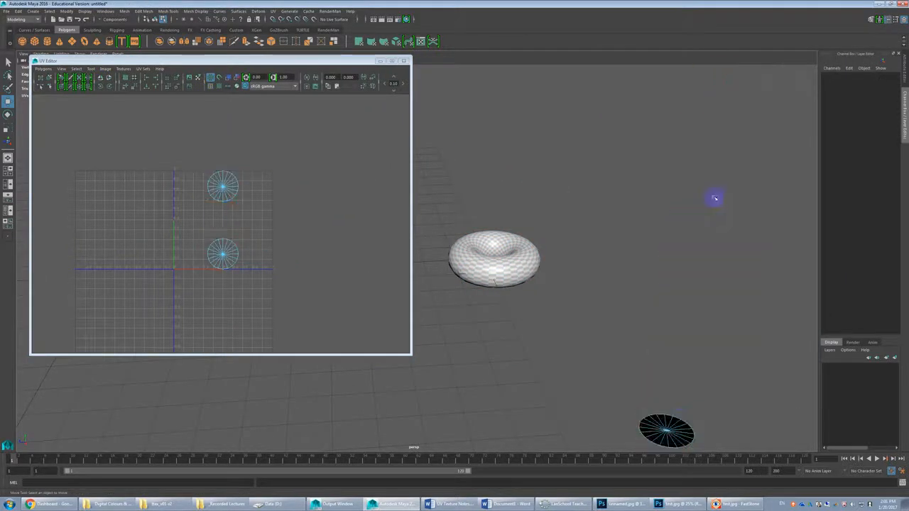
left_click(671, 424)
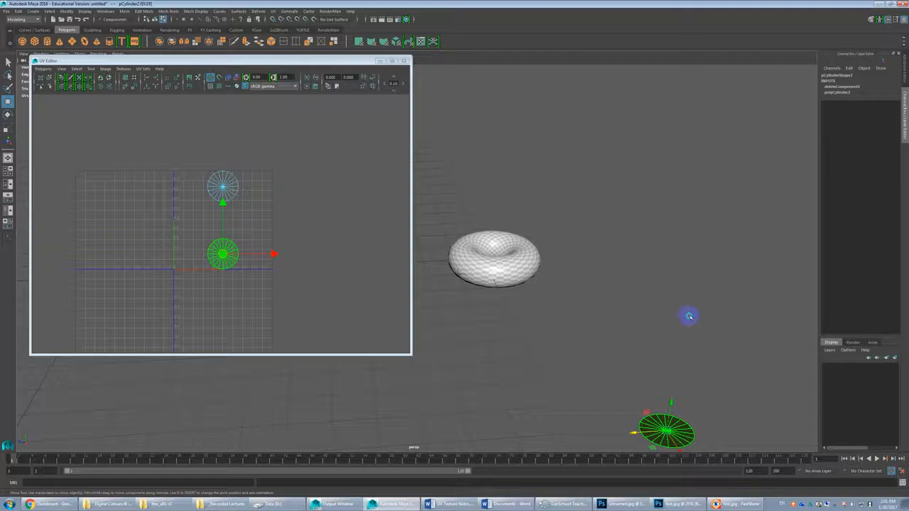
key("Delete")
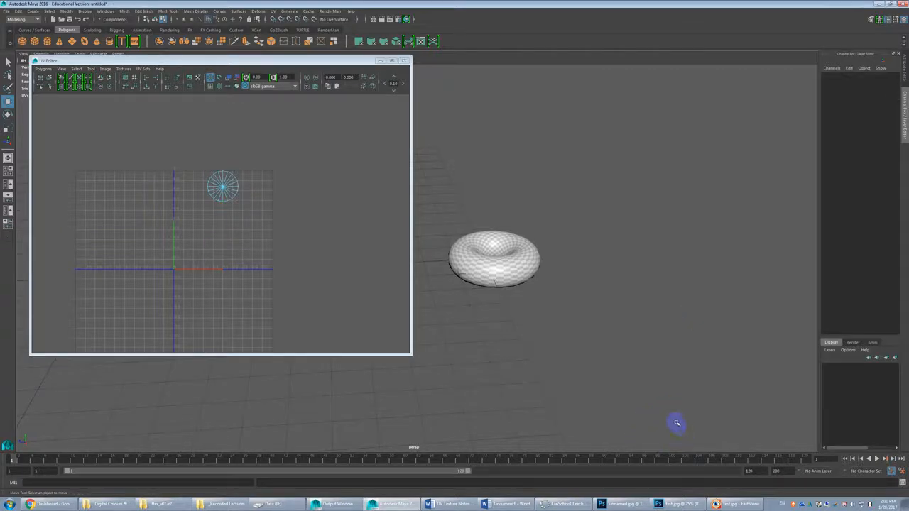
scroll(675, 424, "down", 4)
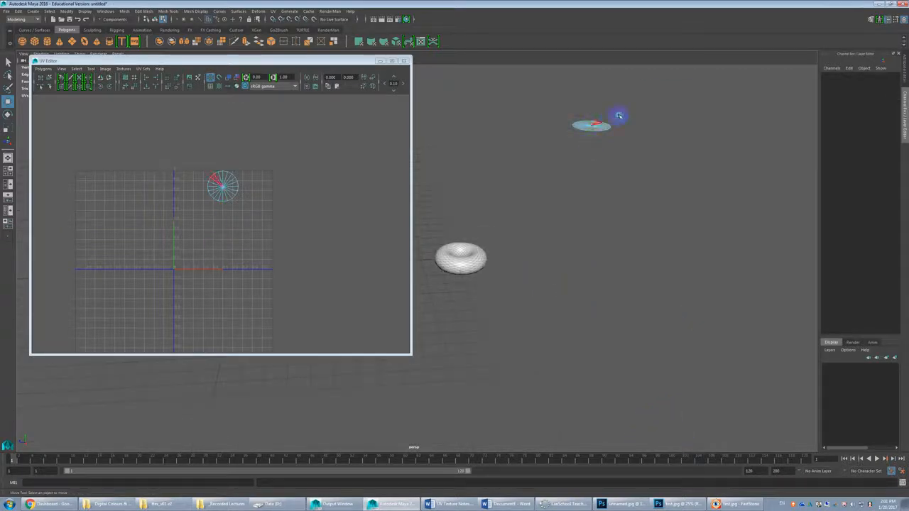
left_click(592, 126)
key("Delete")
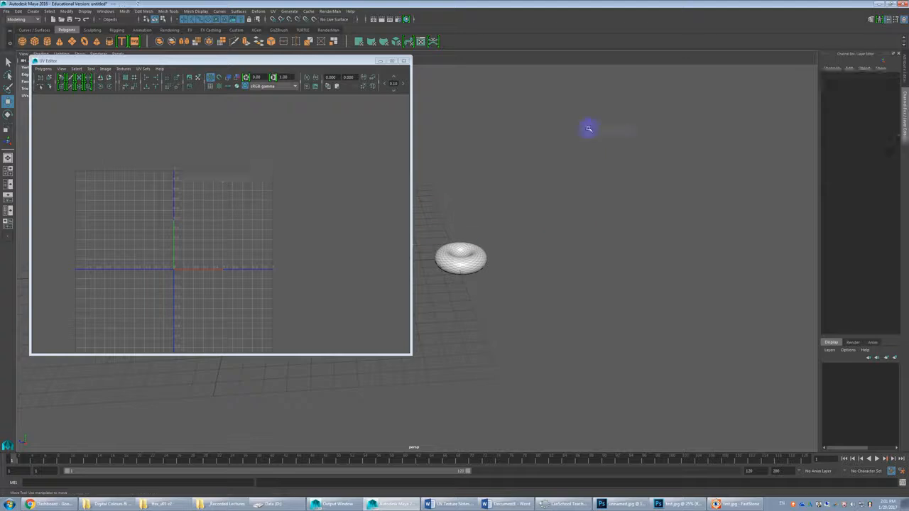
Step: Select the torus and compare its checker pattern with its square UV grid
left_click(453, 262)
scroll(497, 266, "up", 4)
mouse_move(565, 287)
left_mouse_down("alt")
mouse_move(579, 204)
mouse_move(587, 283)
mouse_move(570, 277)
left_mouse_up("alt")
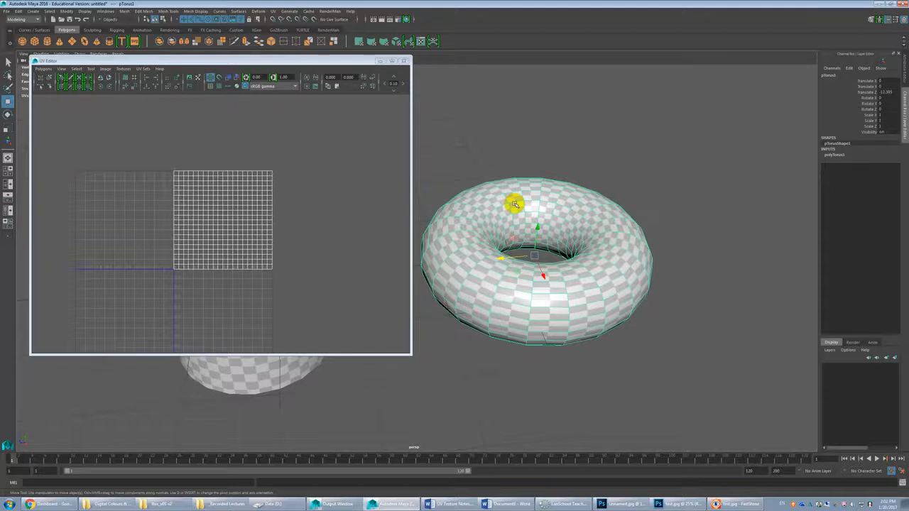
left_click_drag(540, 219, 550, 266, "alt")
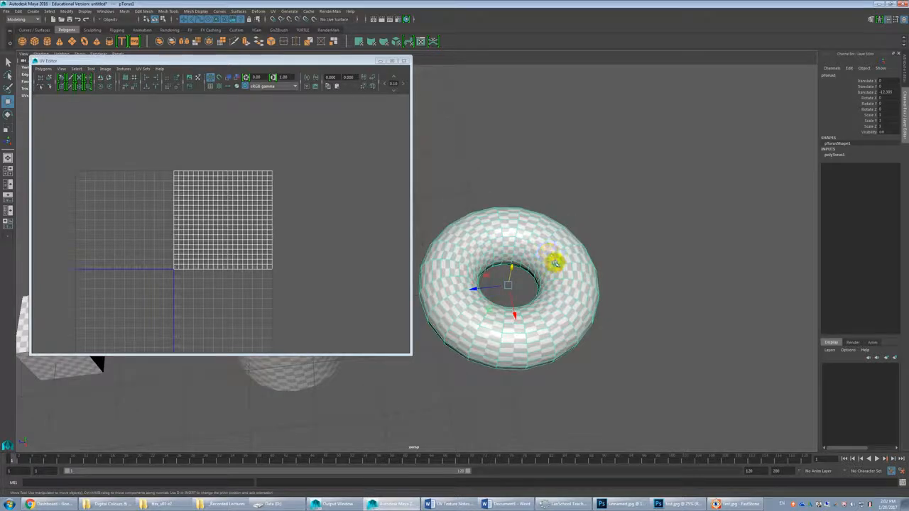
right_click_drag(552, 273, 558, 277)
Step: Select all of the torus's faces and apply a cylindrical UV projection
left_click(526, 272)
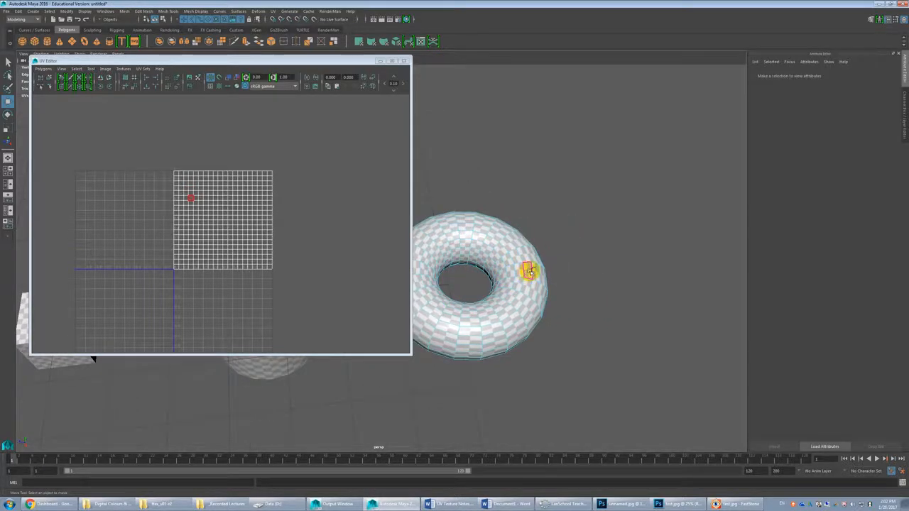
key("ctrl+a")
double_click(558, 270)
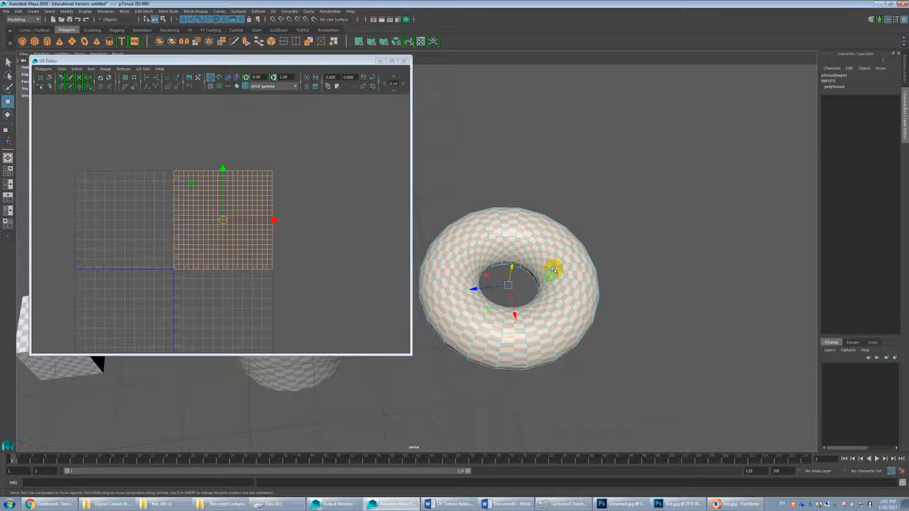
middle_click_drag(547, 255, 610, 265, "alt")
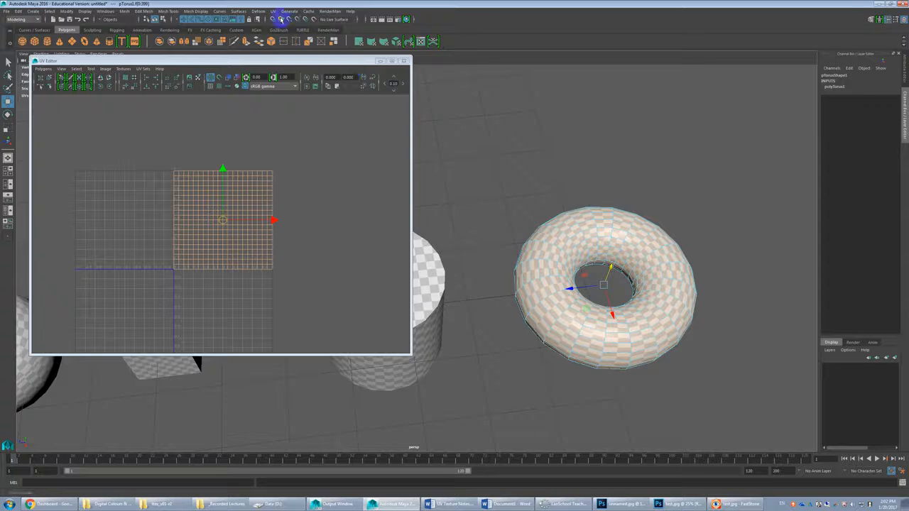
left_click(273, 12)
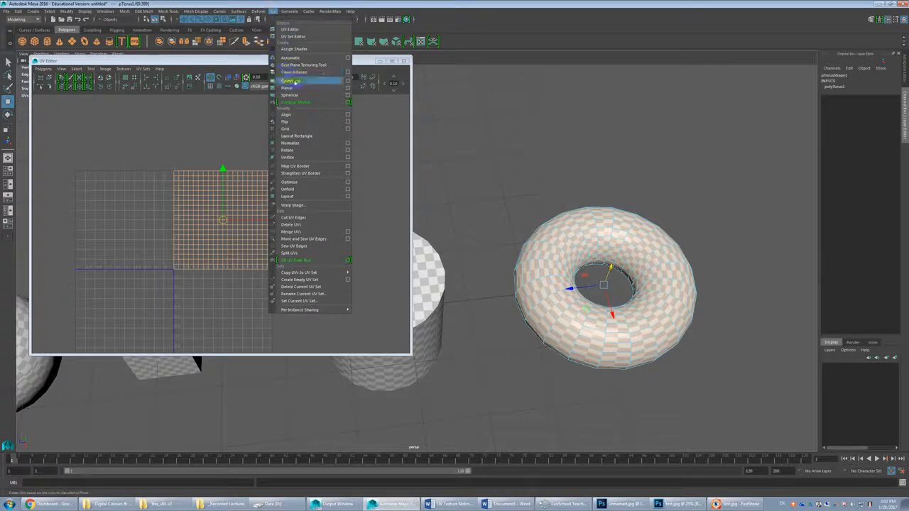
left_click(290, 81)
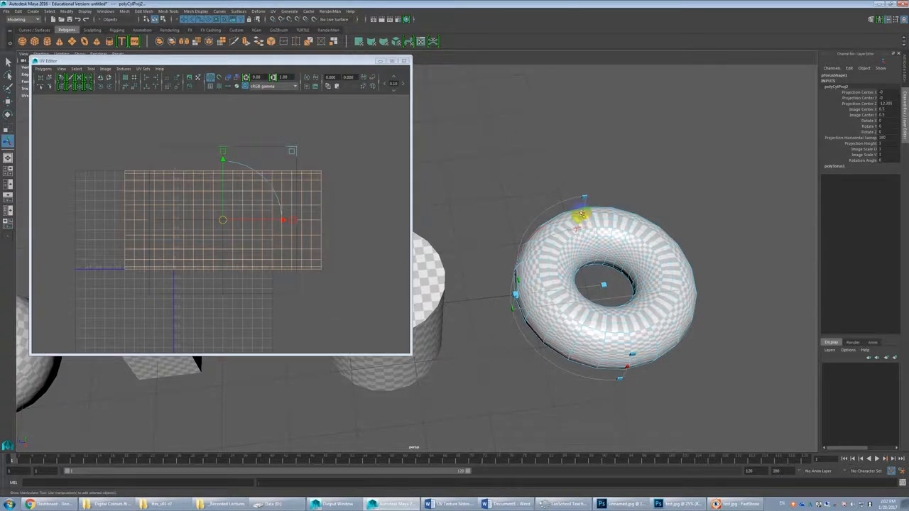
Step: Adjust the cylindrical projection's horizontal sweep to about 187.8 and inspect the checker pattern around the torus's outside, top and inner hole
left_click_drag(581, 216, 540, 277)
left_click_drag(607, 286, 534, 361, "alt")
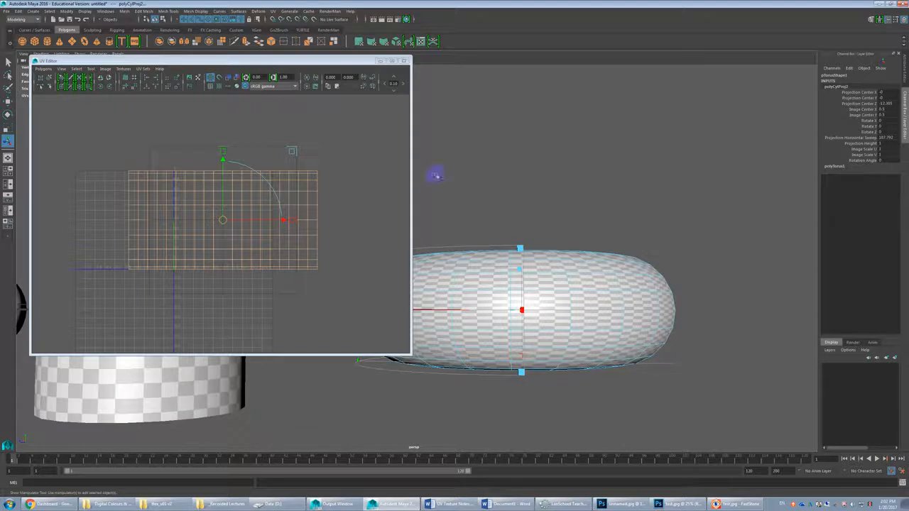
left_click_drag(321, 59, 281, 60)
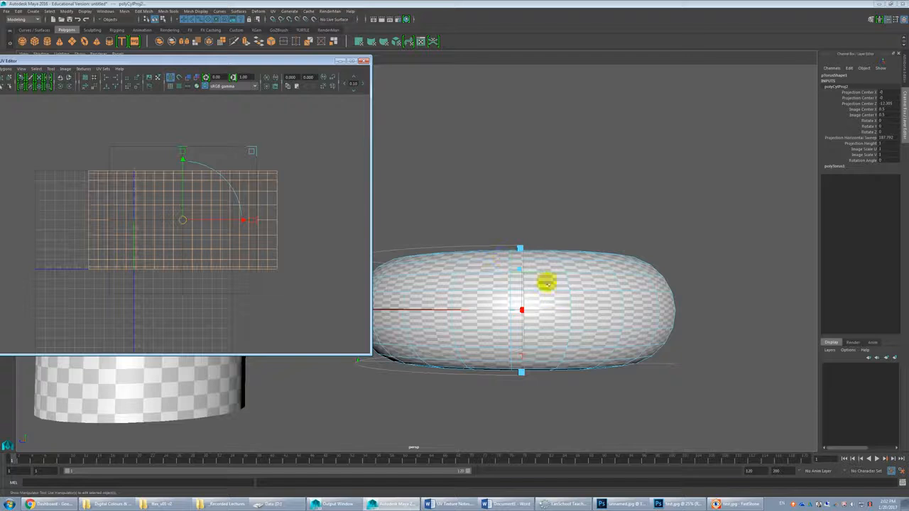
left_click_drag(544, 280, 515, 257, "alt")
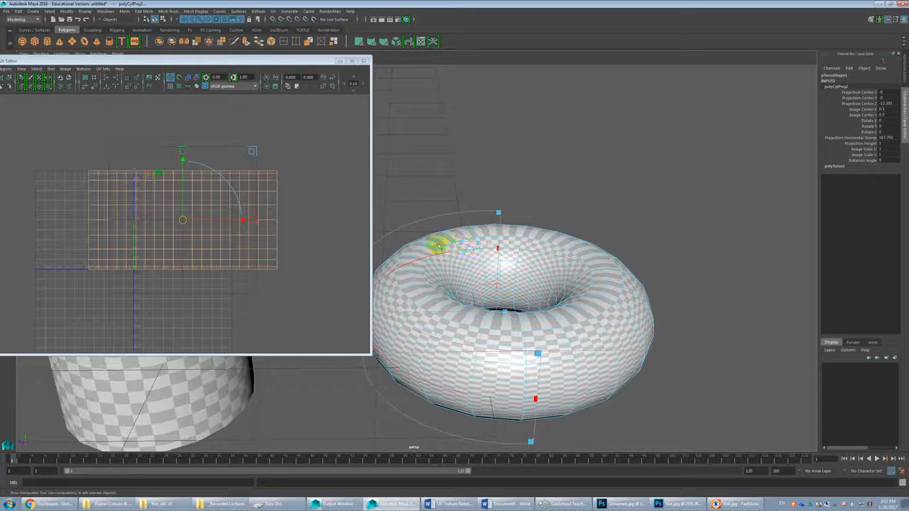
left_click_drag(463, 315, 462, 276, "alt")
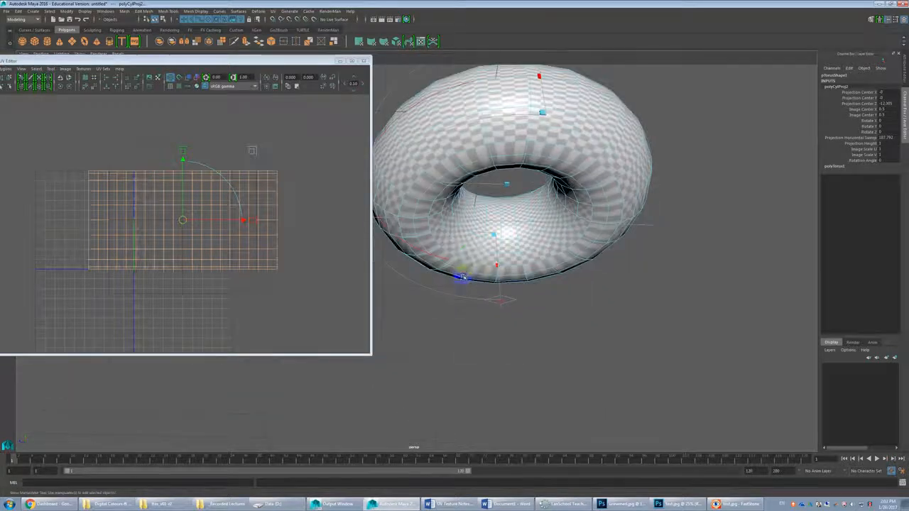
Step: Select a face in the torus's projected UV shell to locate it on the model
right_click_drag(234, 223, 233, 242)
left_click(228, 225)
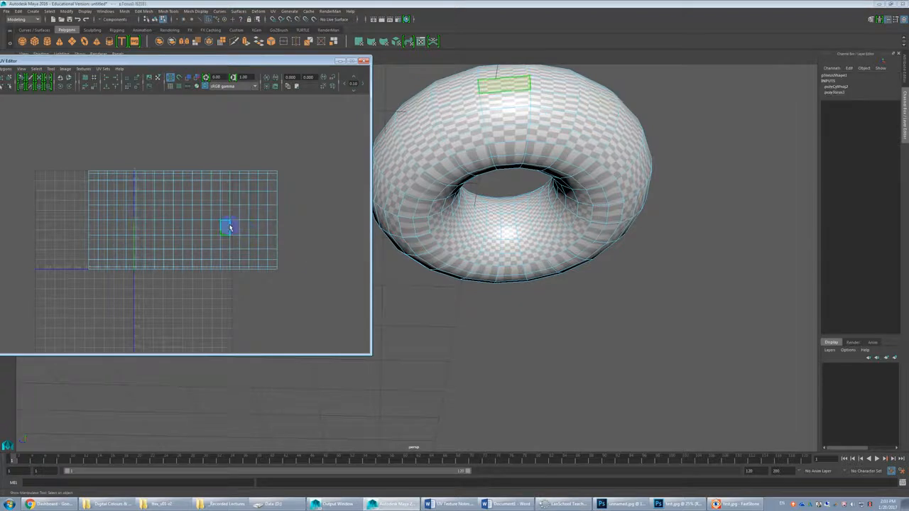
mouse_move(487, 187)
left_mouse_down("alt")
mouse_move(458, 145)
mouse_move(478, 171)
mouse_move(619, 203)
mouse_move(669, 240)
mouse_move(683, 286)
mouse_move(502, 237)
mouse_move(625, 249)
mouse_move(666, 242)
mouse_move(545, 256)
mouse_move(533, 248)
mouse_move(571, 292)
mouse_move(552, 308)
mouse_move(530, 294)
mouse_move(492, 225)
left_mouse_up("alt")
Step: Select an edge loop running around the back of the torus's tube and cut its UV edges
left_click(488, 218)
key("F10")
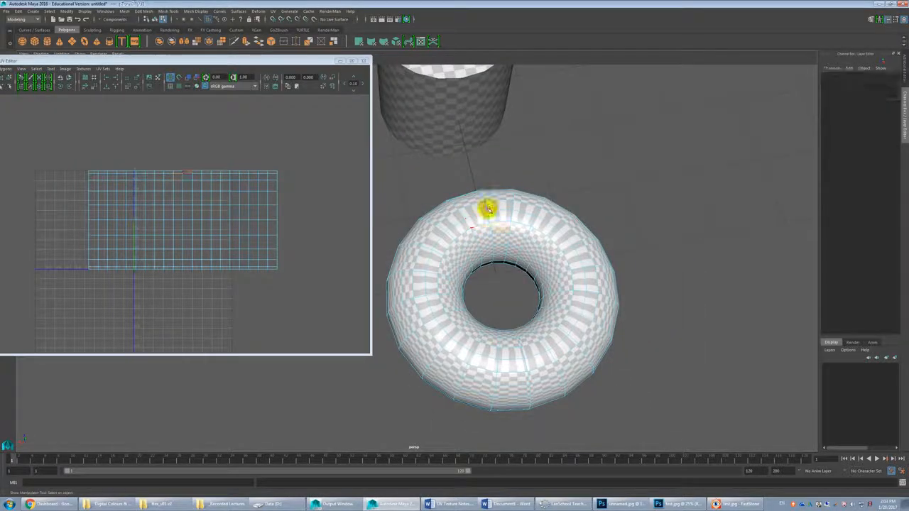
double_click(488, 215)
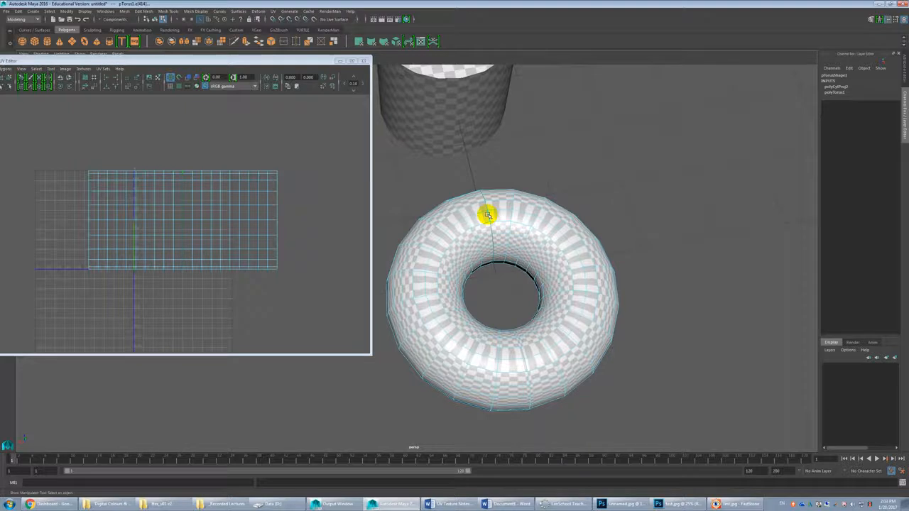
scroll(487, 215, "up", 5)
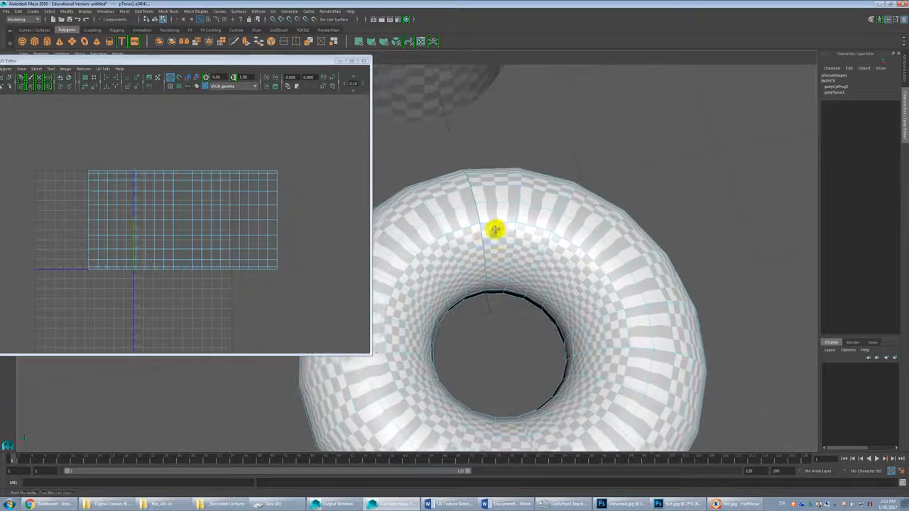
right_click(165, 193)
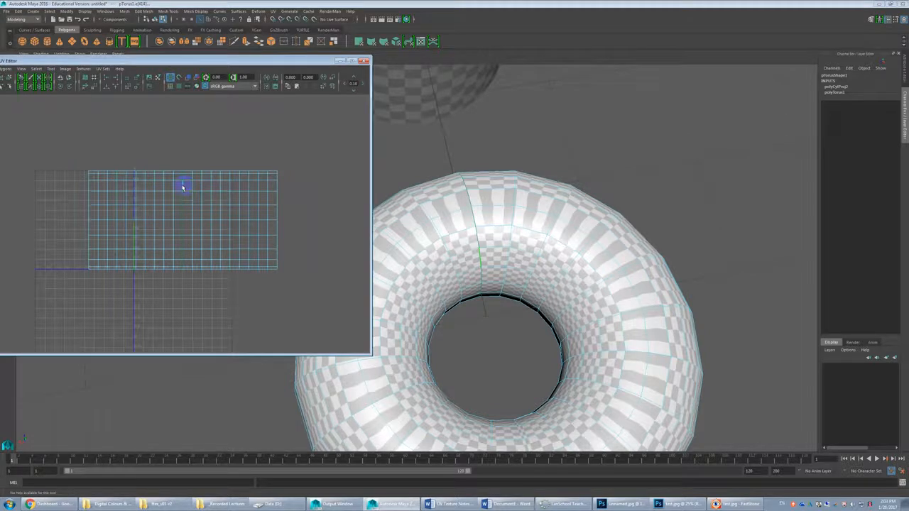
right_click_drag(182, 186, 154, 185, "shift")
Step: Select the ring of edges around the torus's inner hole and cut the UVs along it
left_click_drag(474, 334, 491, 285, "alt")
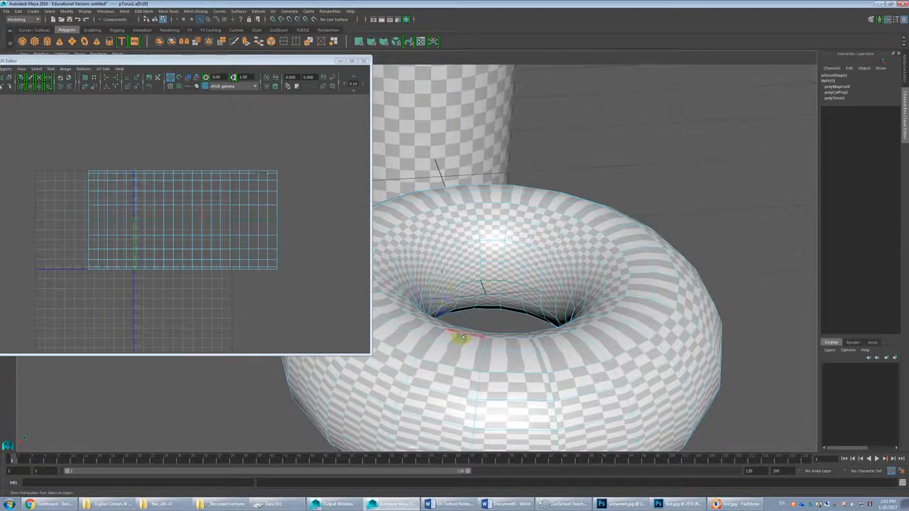
left_click(431, 322)
left_click(468, 282)
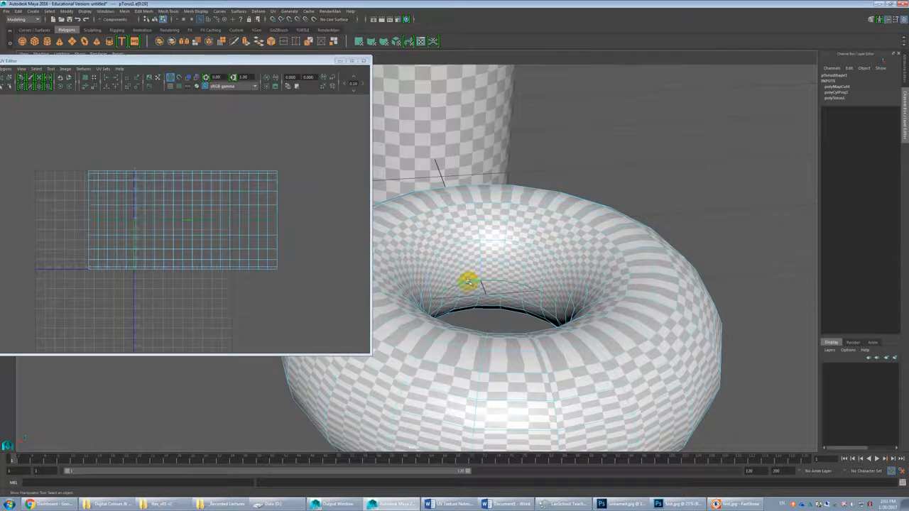
left_click_drag(511, 284, 532, 303, "alt")
left_click(447, 292)
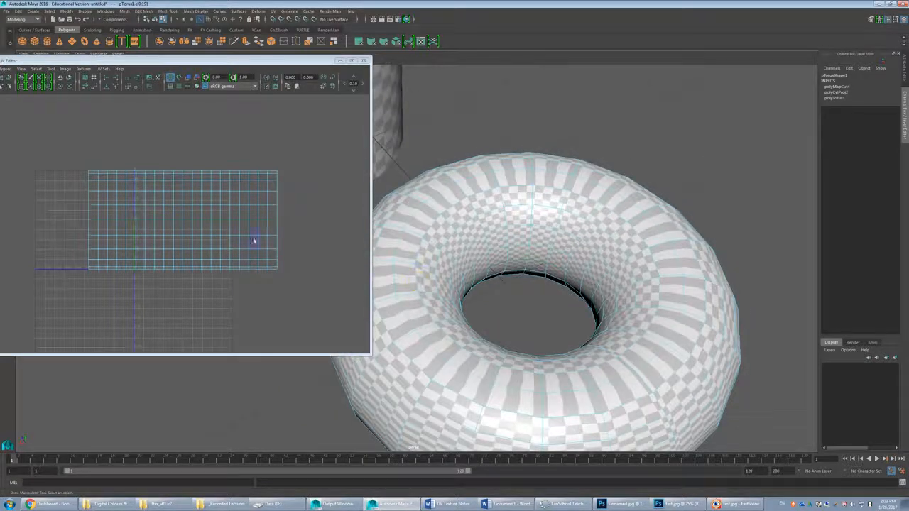
left_click(207, 221)
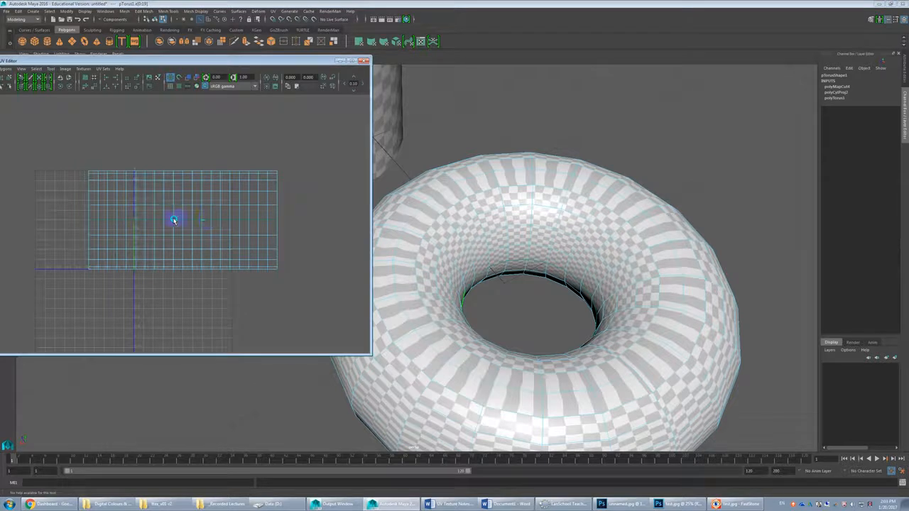
Step: Select all of the torus's UV faces and unfold them
scroll(183, 218, "down", 2)
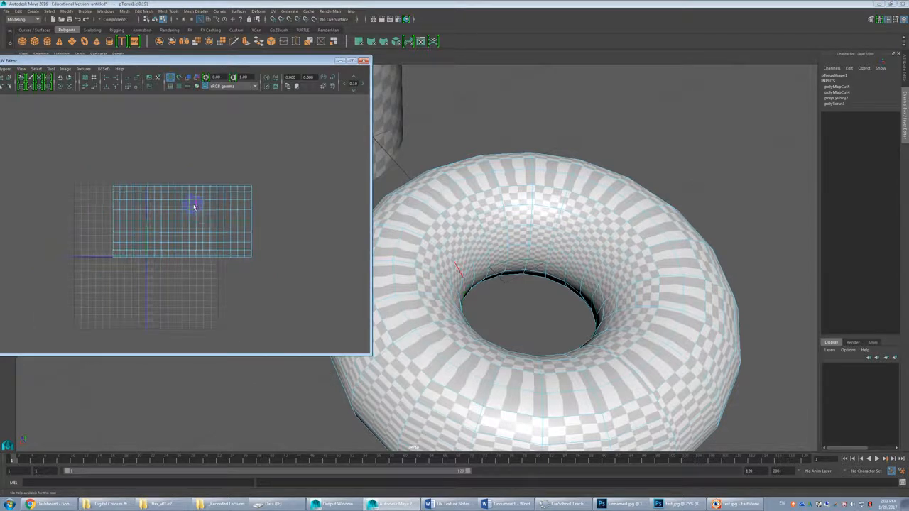
left_click_drag(92, 162, 322, 305)
left_click_drag(61, 61, 132, 61)
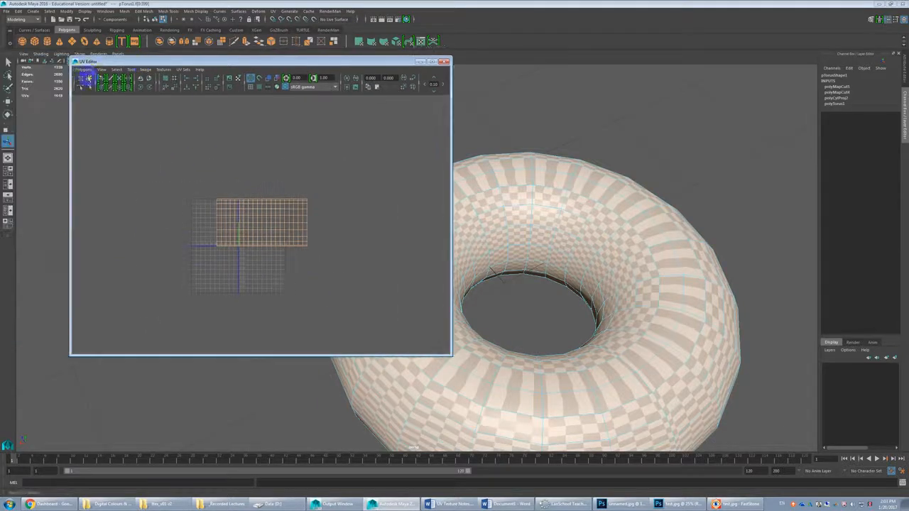
left_click(85, 69)
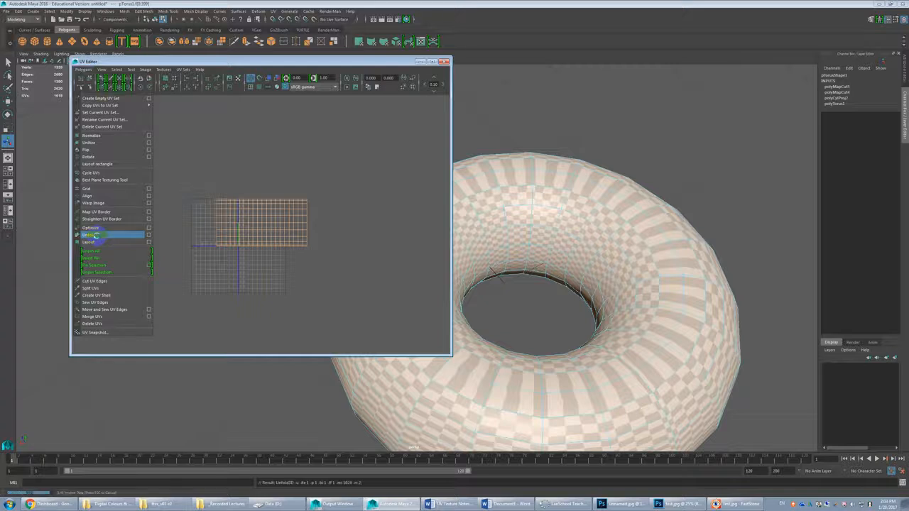
left_click(97, 236)
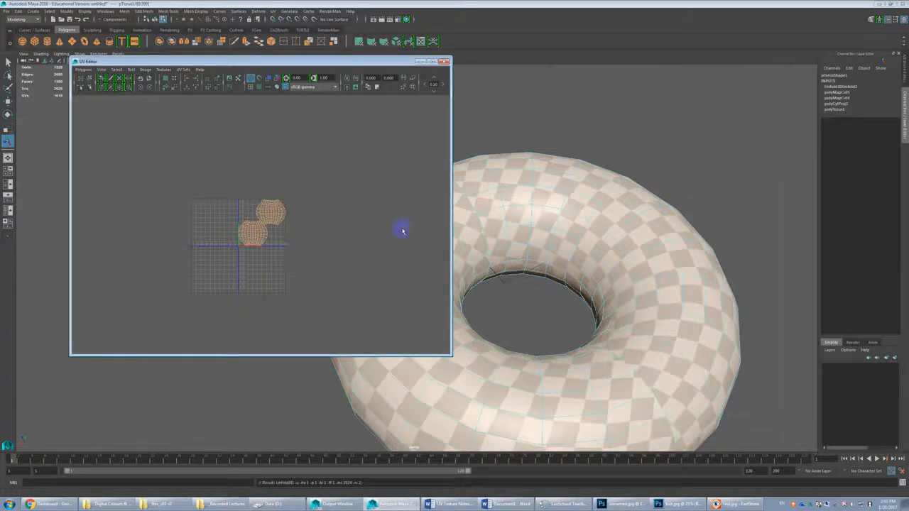
Step: Examine the unfolded torus's checker pattern and match its two UV shells to the model
middle_click_drag(572, 308, 653, 253, "alt")
left_click_drag(653, 253, 576, 247, "alt")
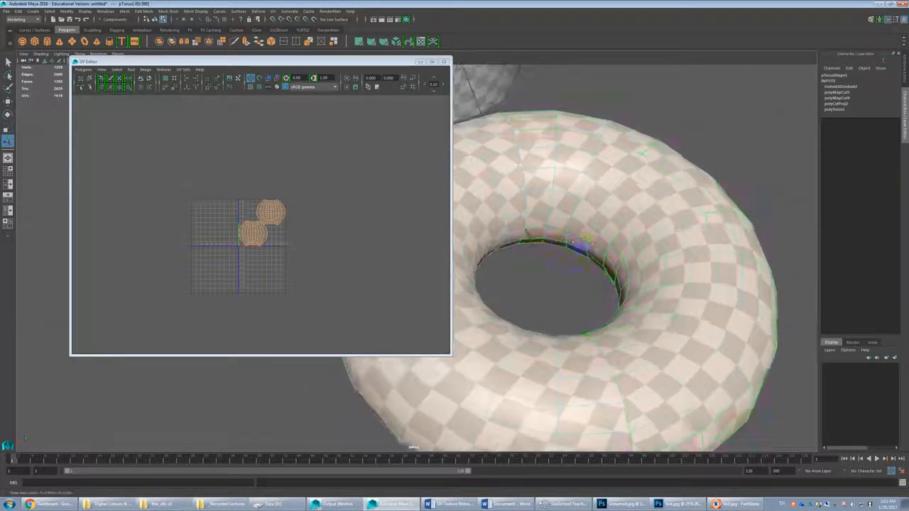
left_click(558, 243)
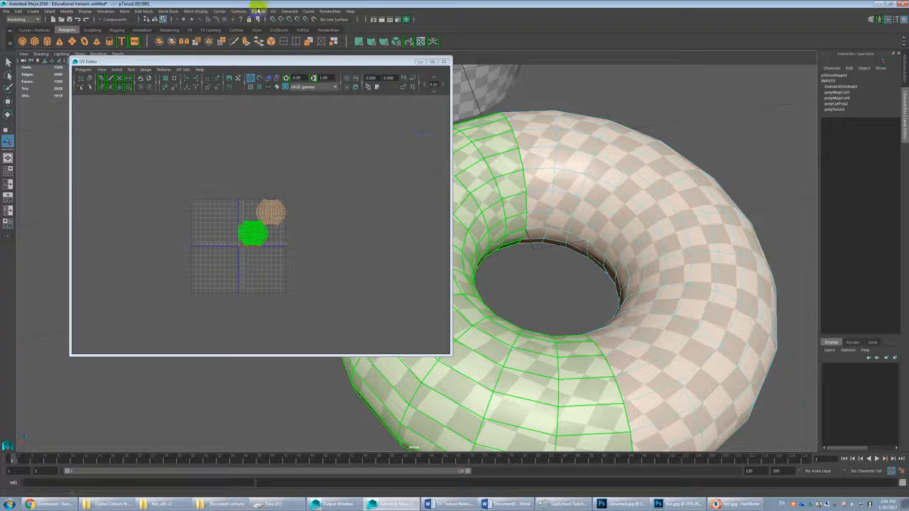
left_click(273, 11)
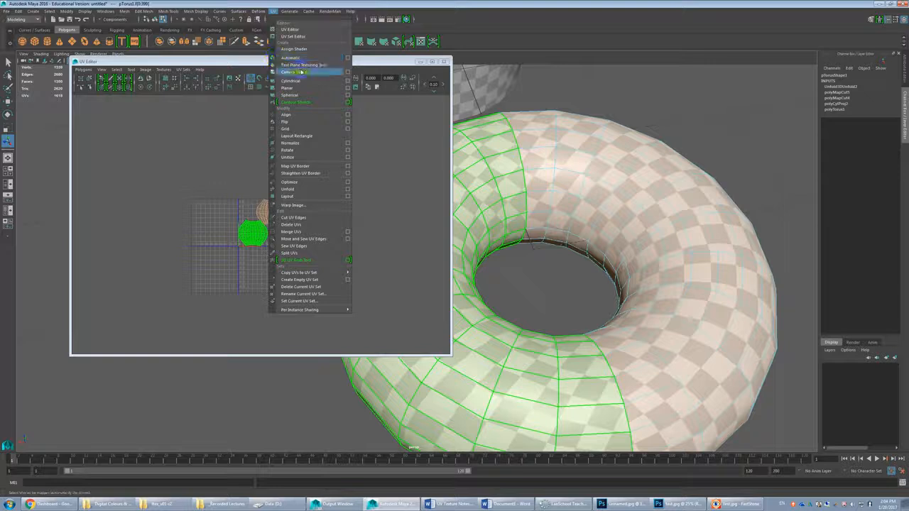
left_click(390, 189)
scroll(390, 189, "down", 3)
scroll(337, 229, "up", 4)
scroll(322, 231, "up", 4)
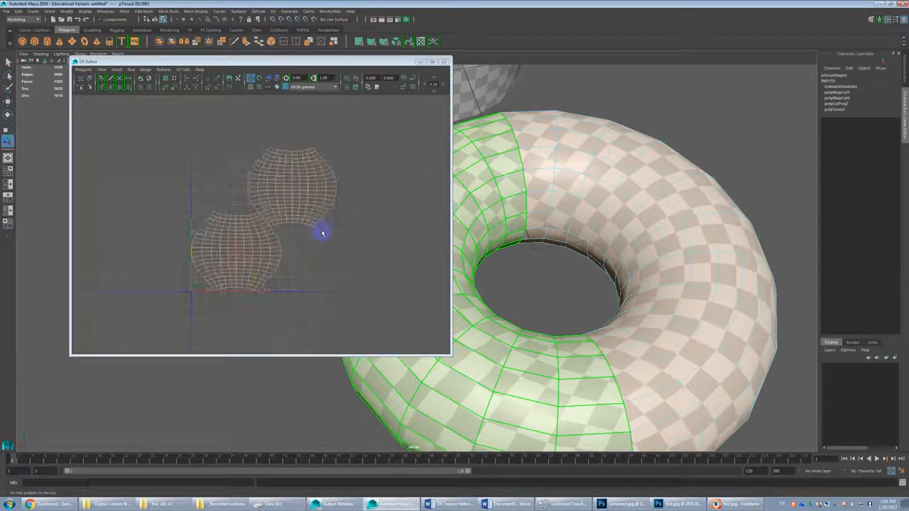
left_click(321, 232)
scroll(607, 267, "down", 2)
Step: Clear the torus's face selection and close the UV Editor
left_click_drag(598, 262, 747, 323, "alt")
left_click(751, 327)
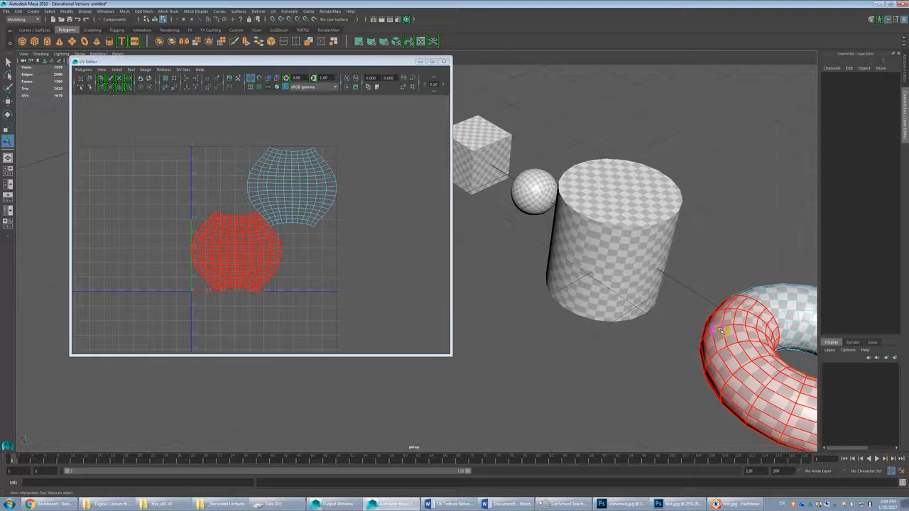
left_click(678, 307)
left_click(444, 61)
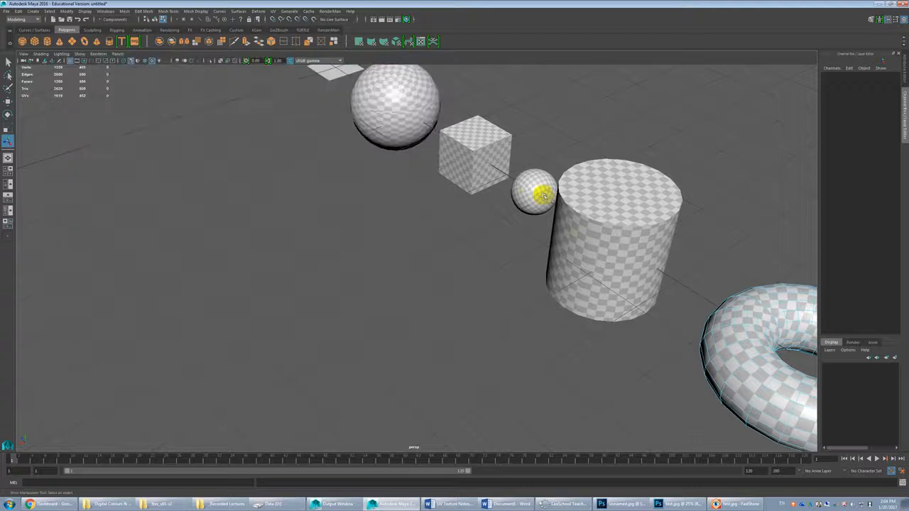
Step: Select the large sphere in object mode and open its UV layout in the UV Editor
left_click_drag(538, 196, 418, 270, "alt")
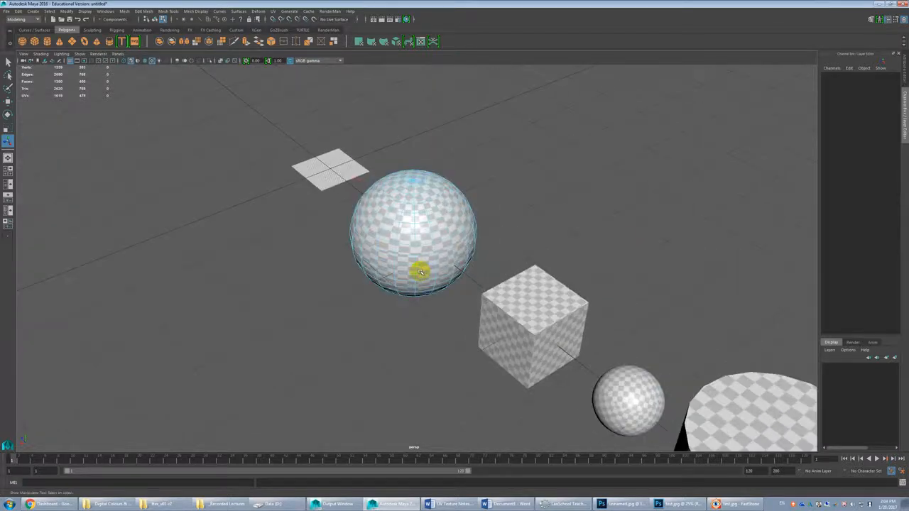
key("F8")
left_click(440, 221)
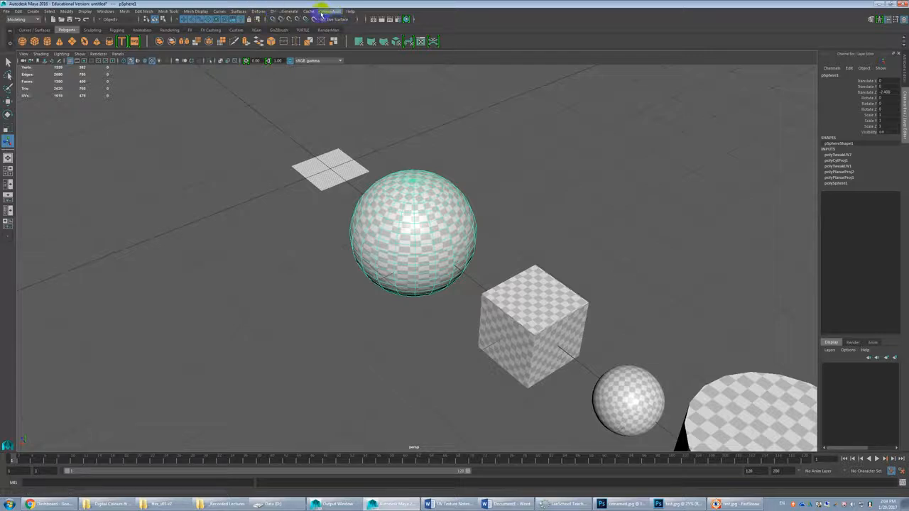
left_click(274, 11)
left_click(292, 28)
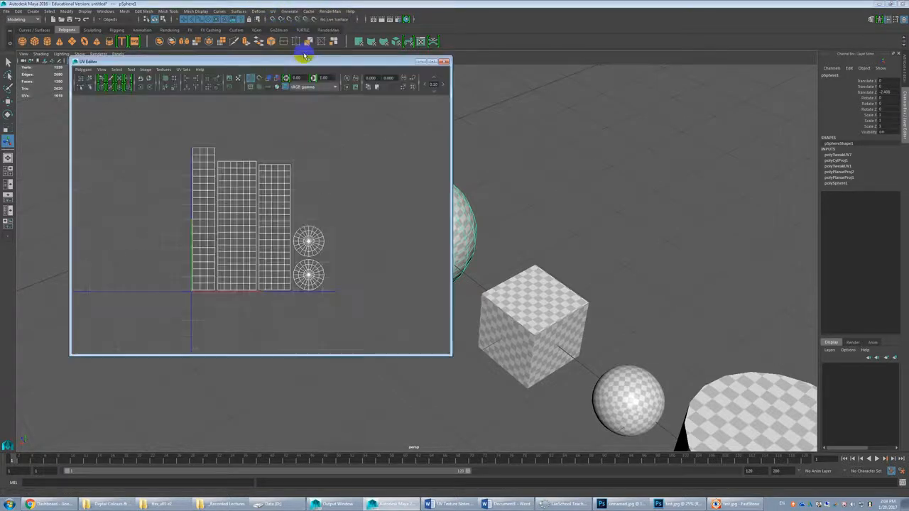
left_click_drag(257, 62, 186, 142)
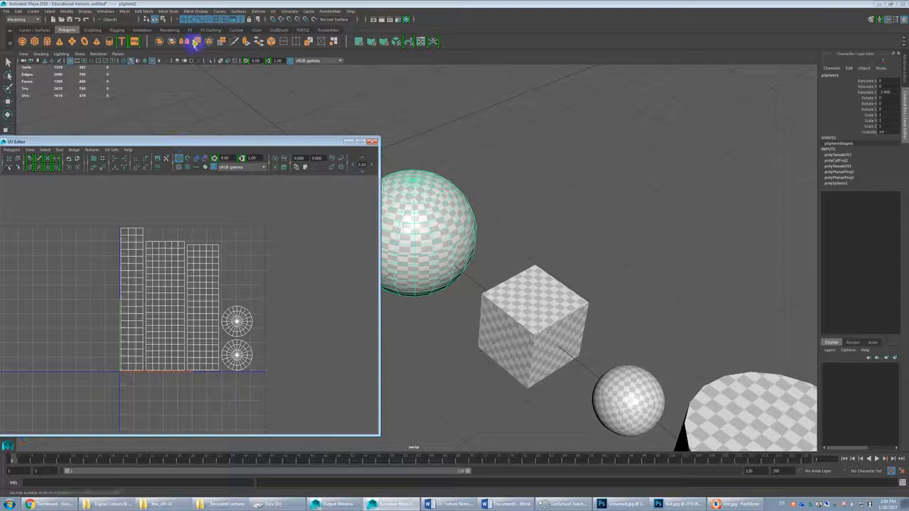
Step: Apply an automatic UV projection to the large sphere, inspect the projection planes and close the UV Editor
left_click(274, 12)
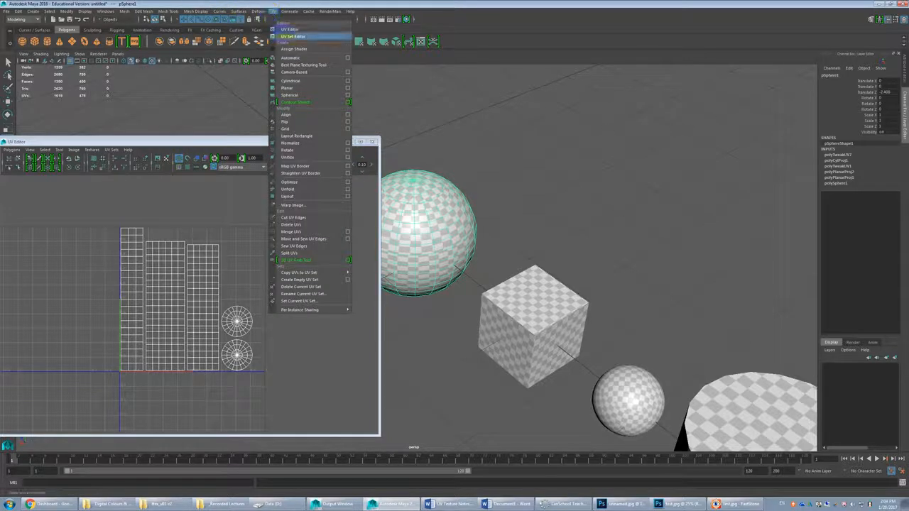
left_click(291, 57)
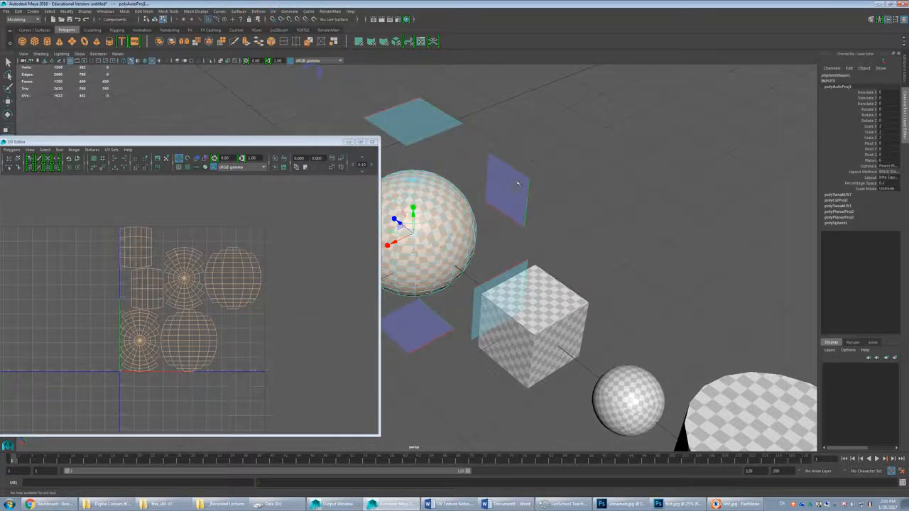
middle_click_drag(501, 235, 765, 218, "alt")
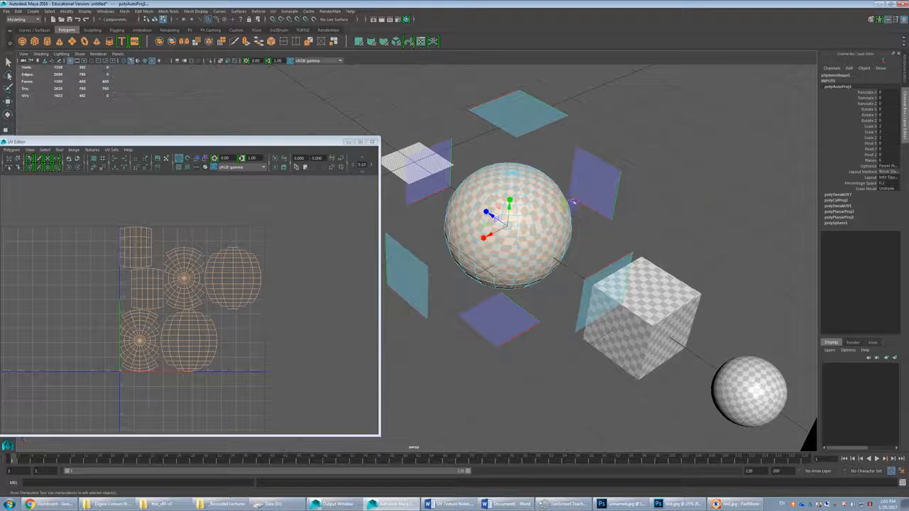
left_click(374, 143)
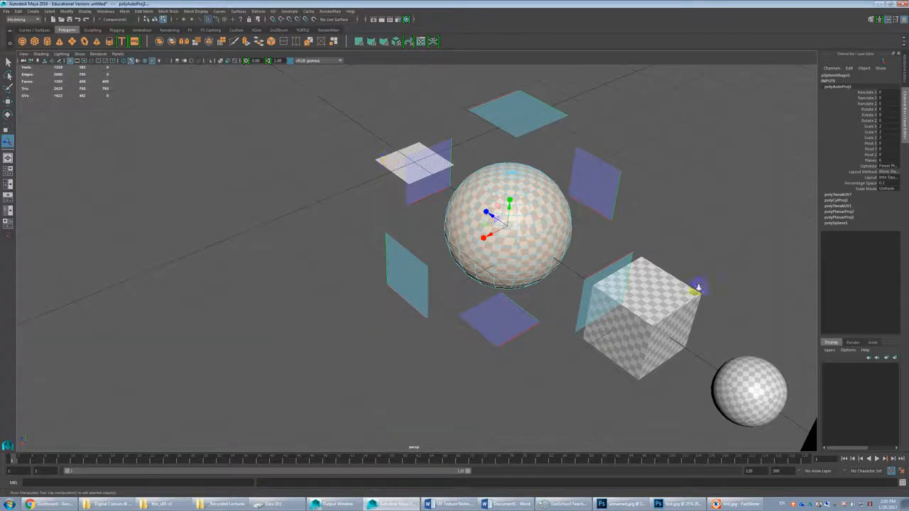
Step: Return to object mode, clear the selection and frame the row of shapes with empty space beyond the torus
right_click_drag(686, 290, 561, 284, "alt")
middle_click_drag(561, 284, 504, 288, "alt")
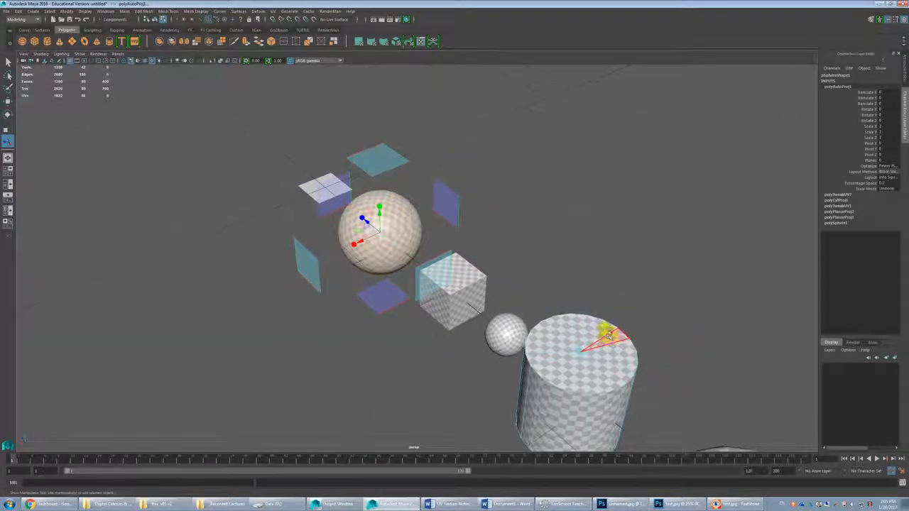
middle_click_drag(608, 339, 432, 243, "alt")
left_click_drag(432, 244, 472, 270, "alt")
key("F8")
left_click(491, 263)
scroll(504, 286, "down", 4)
middle_click_drag(486, 288, 481, 284, "alt")
left_click_drag(481, 284, 495, 274, "alt")
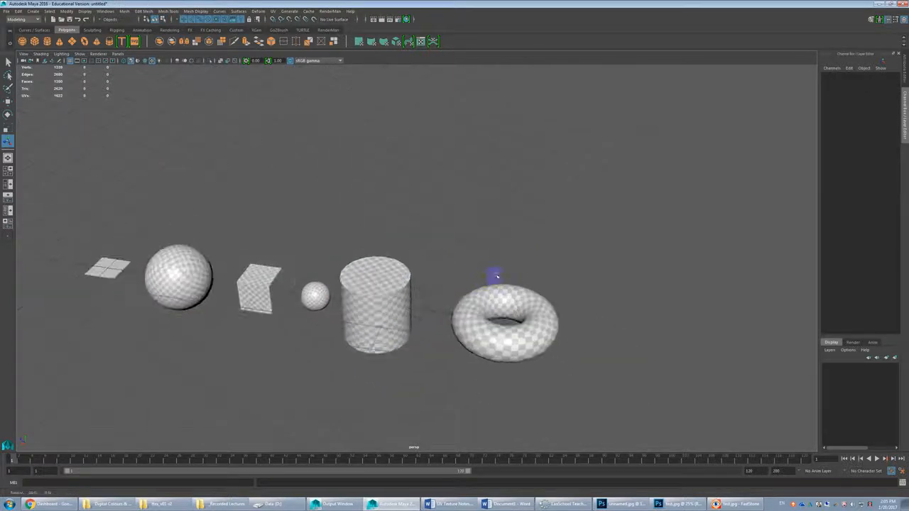
middle_click_drag(487, 284, 433, 269, "alt")
Step: Create a polygon pyramid and move it along the Z axis to the far side of the torus
left_click(97, 41)
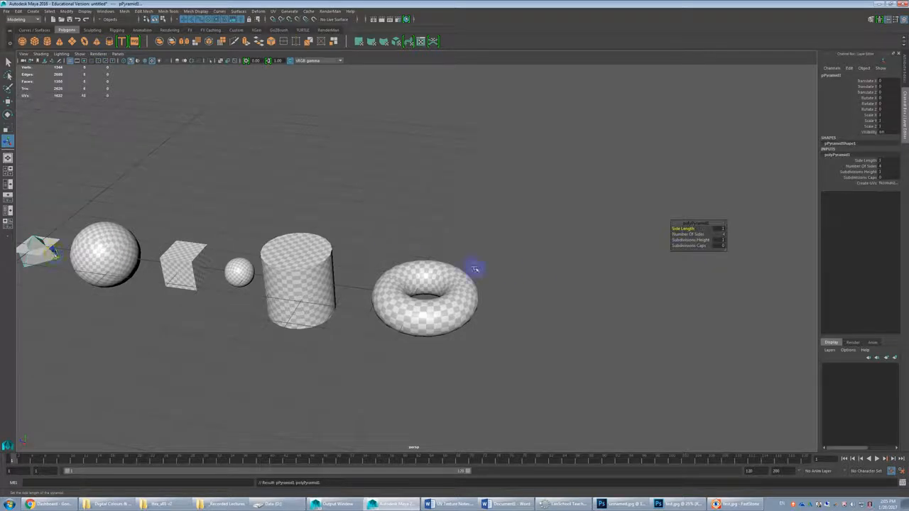
key("w")
scroll(49, 256, "down", 2)
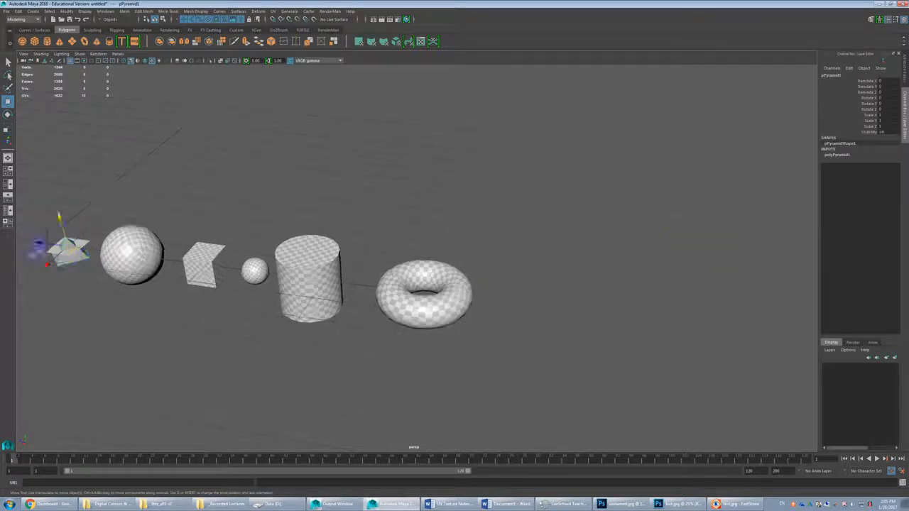
left_click_drag(69, 247, 478, 279)
Step: Apply the checker material to the pyramid
scroll(477, 280, "up", 4)
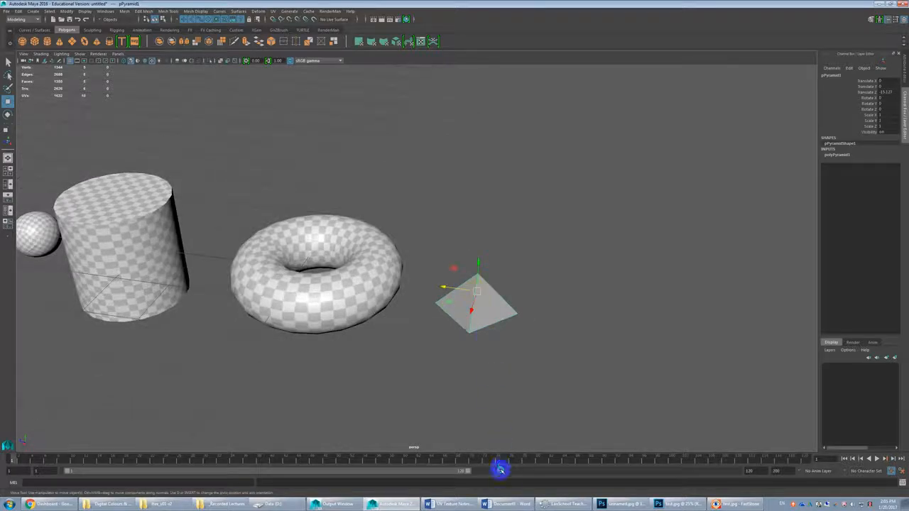
scroll(523, 297, "up", 3)
middle_click_drag(524, 298, 440, 242, "alt")
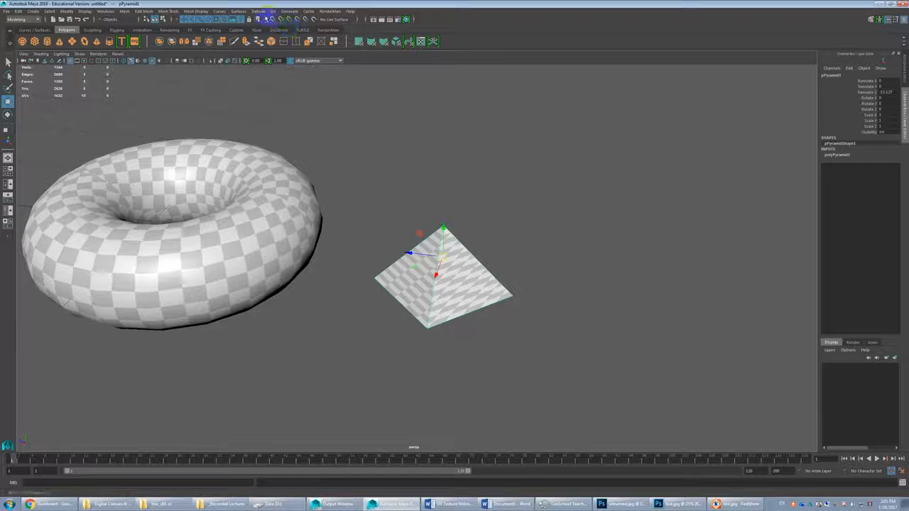
Step: Open the pyramid's UVs in the UV Editor and compare the layout with the checker pattern on its faces
left_click(273, 11)
left_click(285, 30)
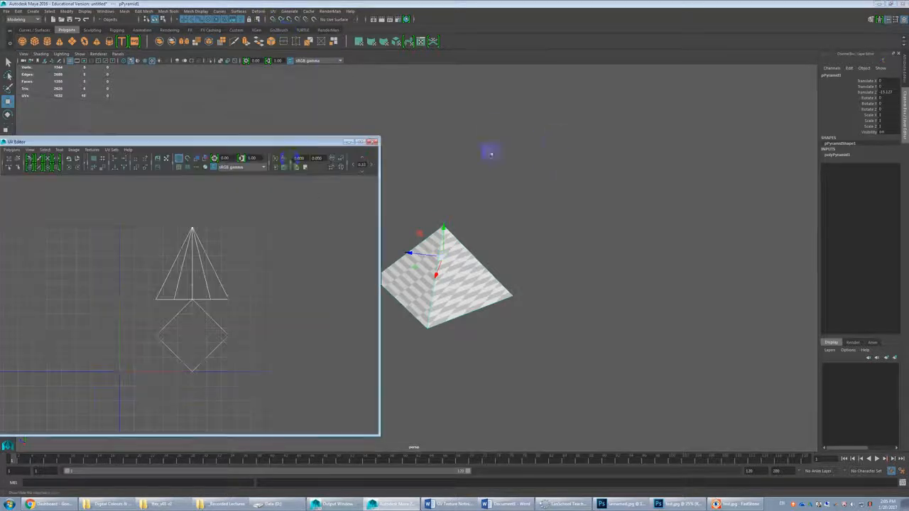
left_click_drag(204, 140, 653, 88)
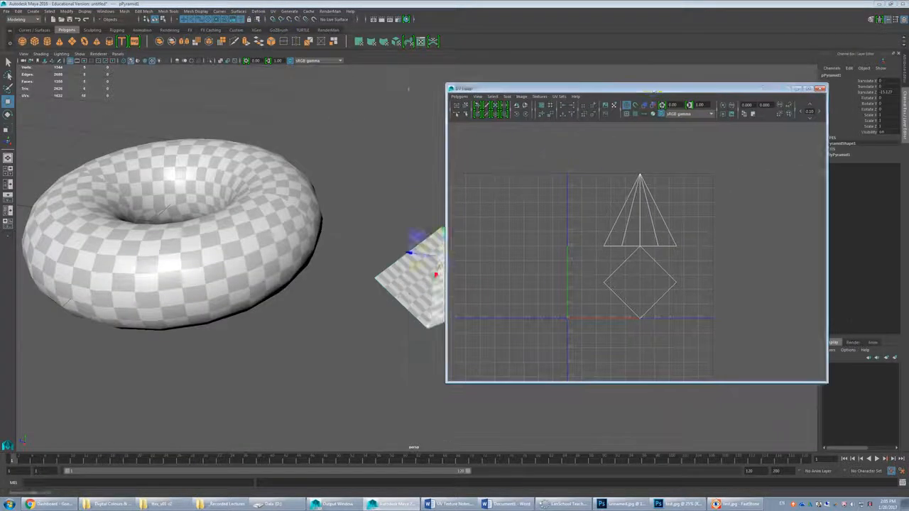
middle_click_drag(387, 220, 229, 215, "alt")
left_click_drag(229, 215, 268, 231, "alt")
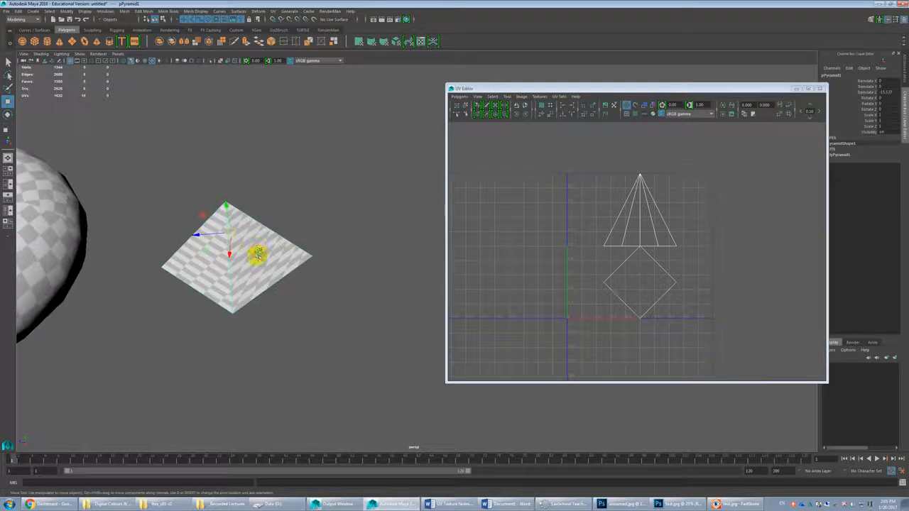
Step: Cut the pyramid's triangular side faces apart into separate UV shells, working face by face in the UV Editor
key("F11")
left_click(259, 250)
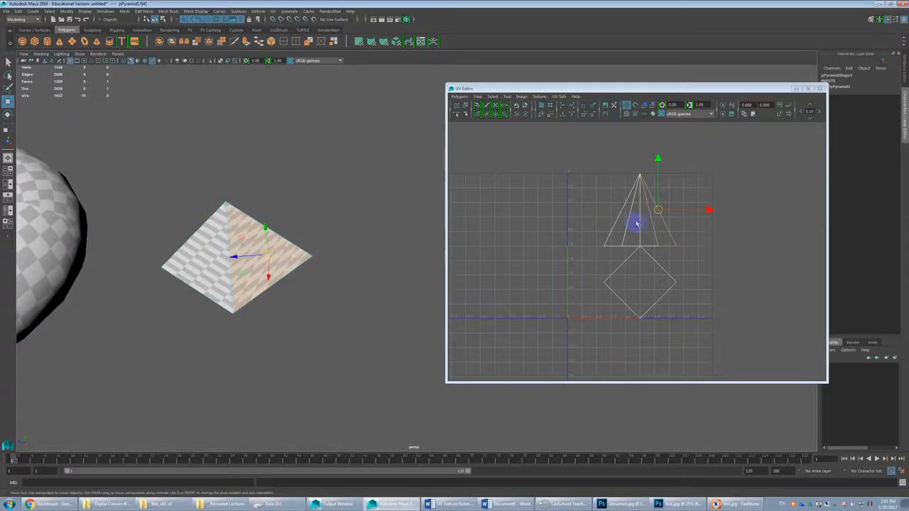
left_click(634, 225)
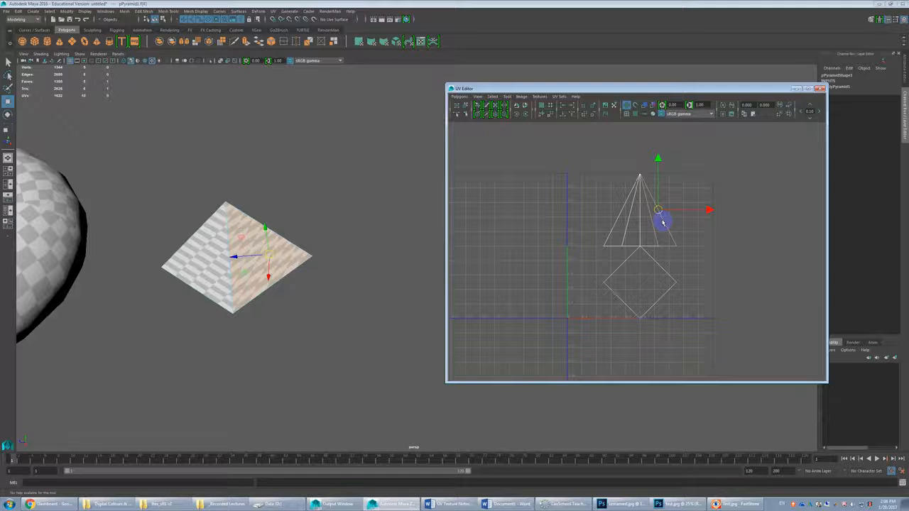
mouse_move(694, 232)
right_mouse_down("shift")
mouse_move(661, 240)
mouse_move(664, 250)
mouse_move(678, 240)
right_mouse_up("shift")
left_click(647, 242)
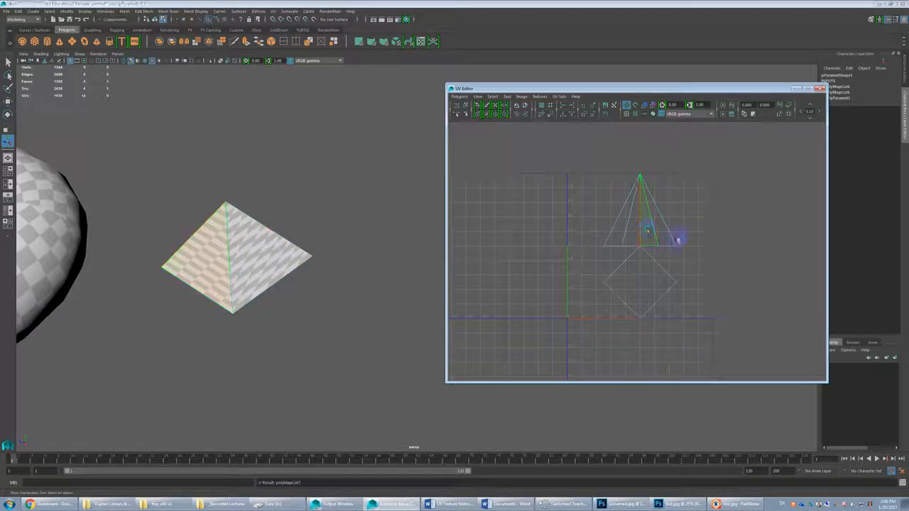
left_click(634, 235)
left_click(613, 262)
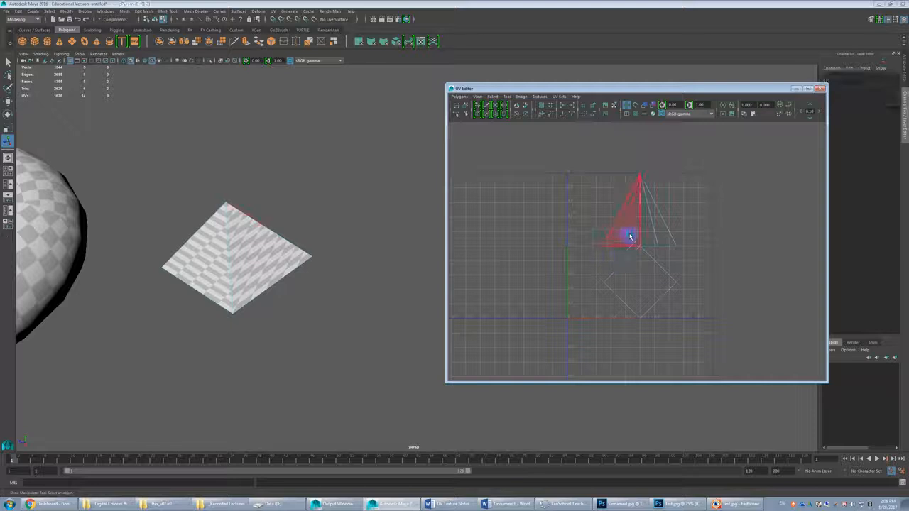
left_click(632, 242)
right_click_drag(655, 239, 666, 243, "shift")
Step: Select all of the pyramid's UV faces, unfold them and examine the checker pattern on the model
scroll(671, 241, "down", 2)
left_click_drag(689, 197, 588, 319)
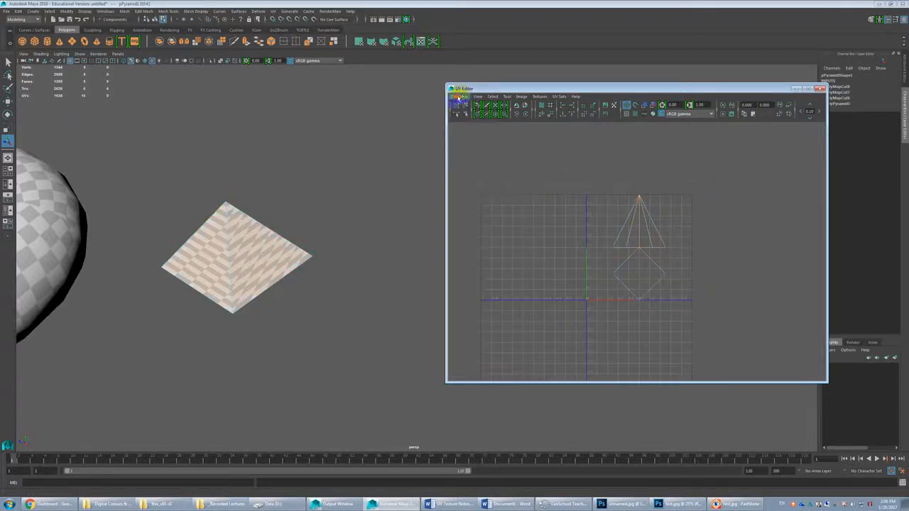
left_click(458, 96)
left_click(488, 263)
middle_click_drag(290, 267, 387, 292, "alt")
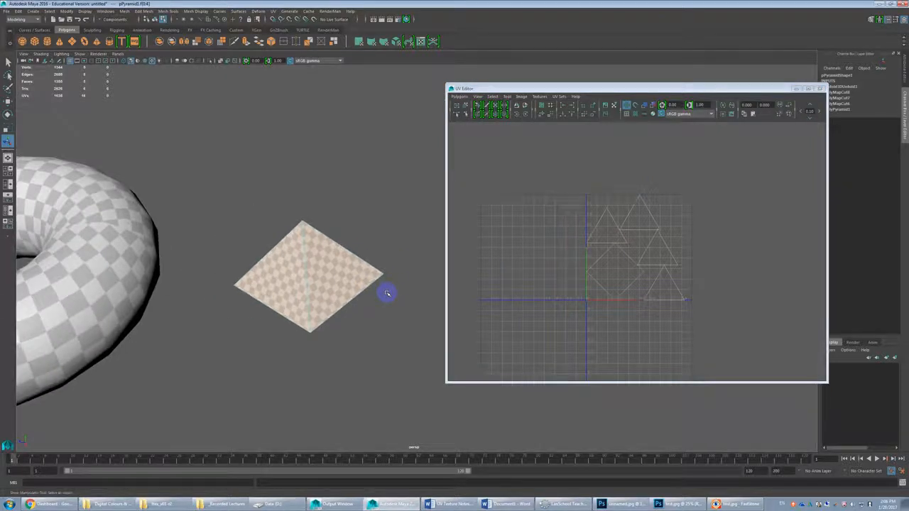